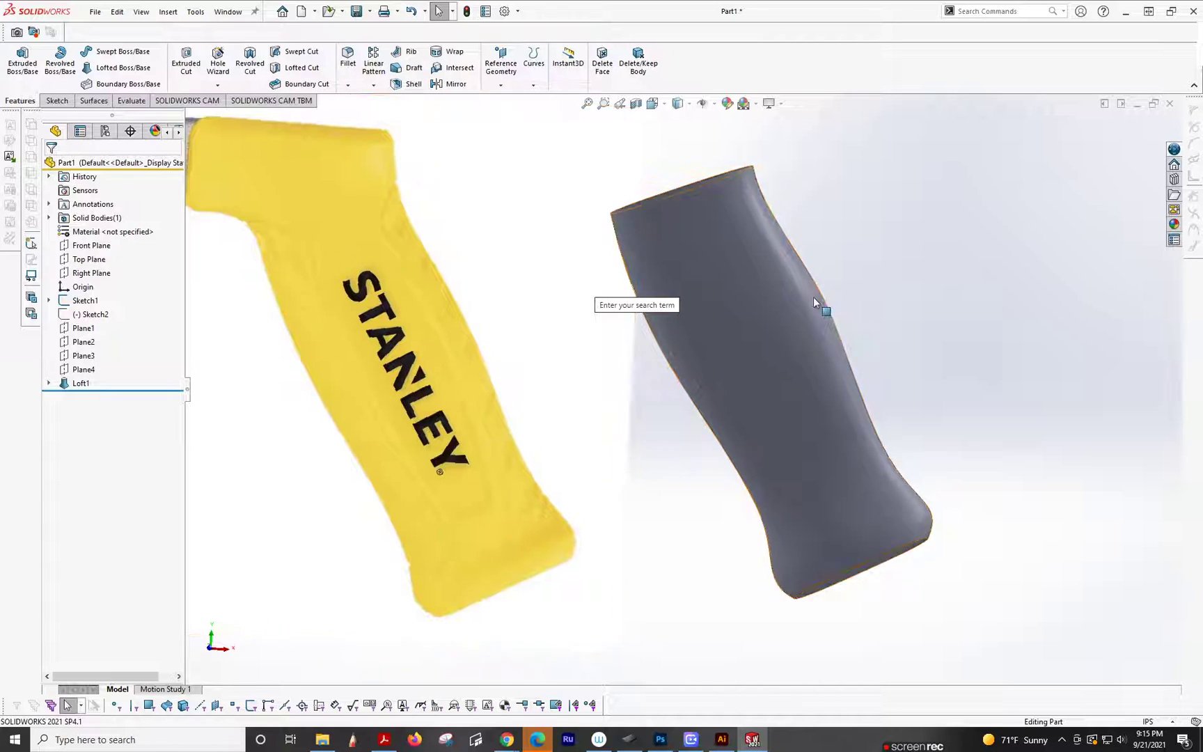
# Start Sketch7 on the Front Plane, zoom in on the grip, and bring up the Line flyout
pyautogui.click(94, 246)
pyautogui.click(141, 229)
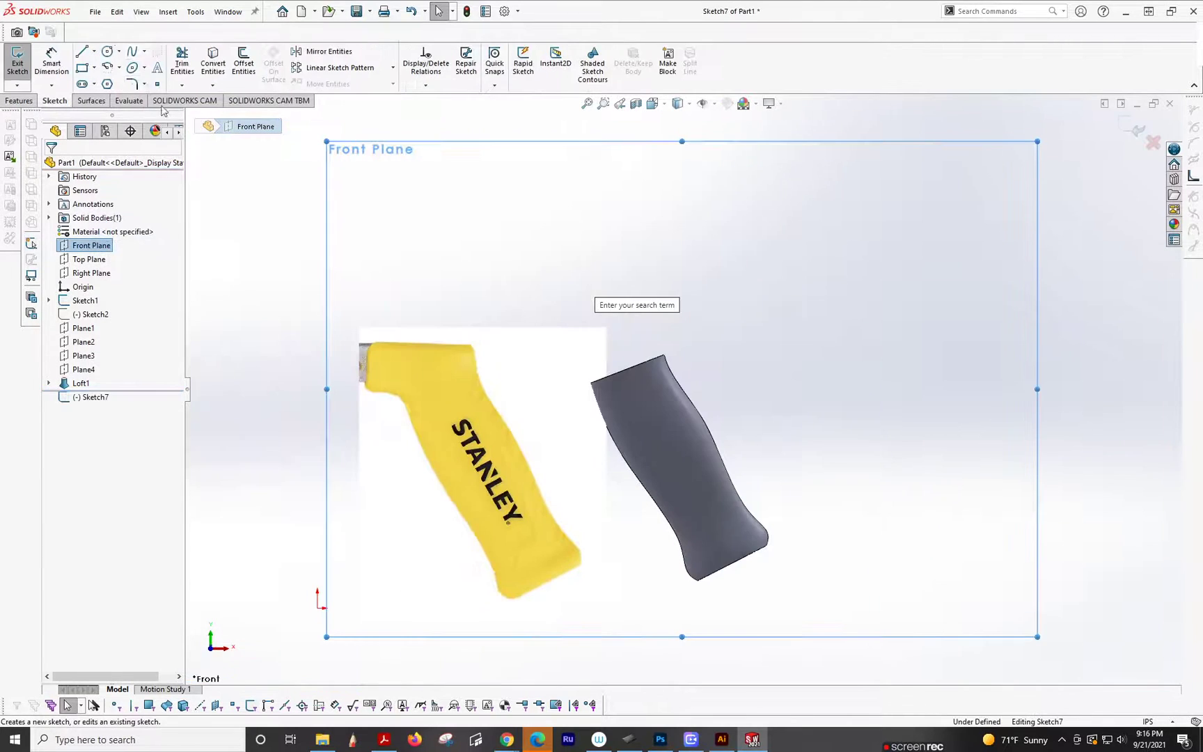
pyautogui.click(132, 51)
pyautogui.scroll(-3, 704, 547)
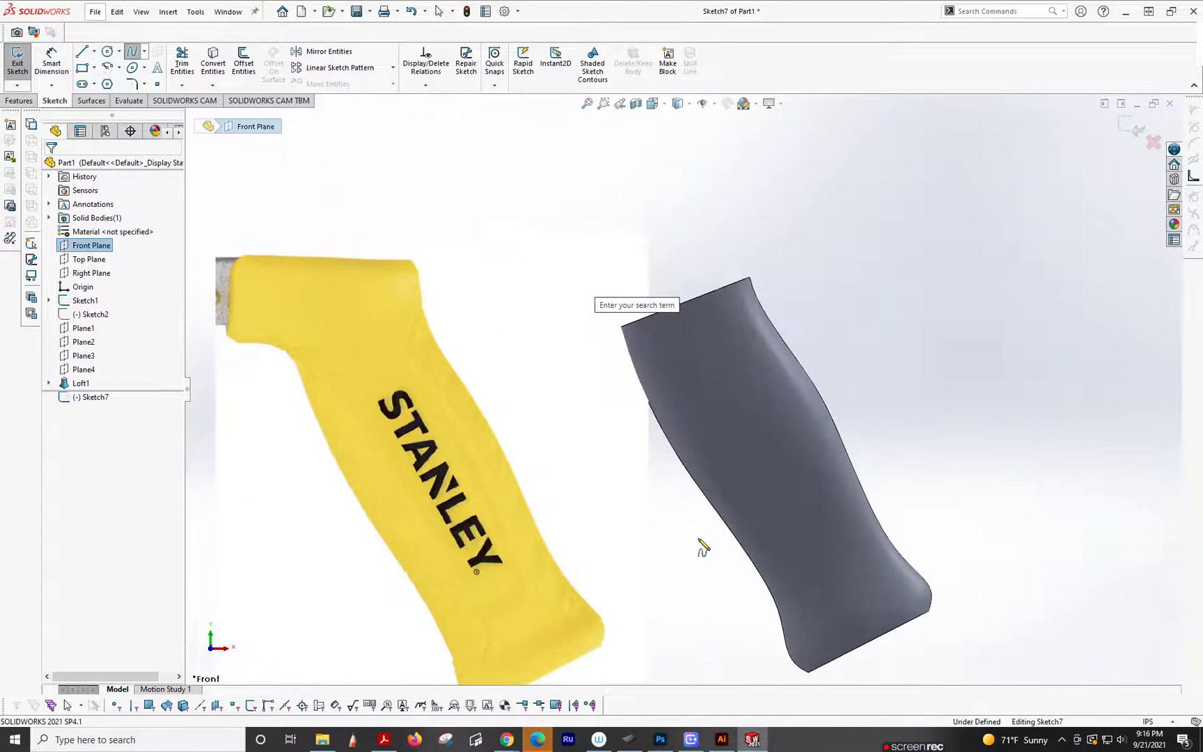
pyautogui.scroll(-2, 777, 438)
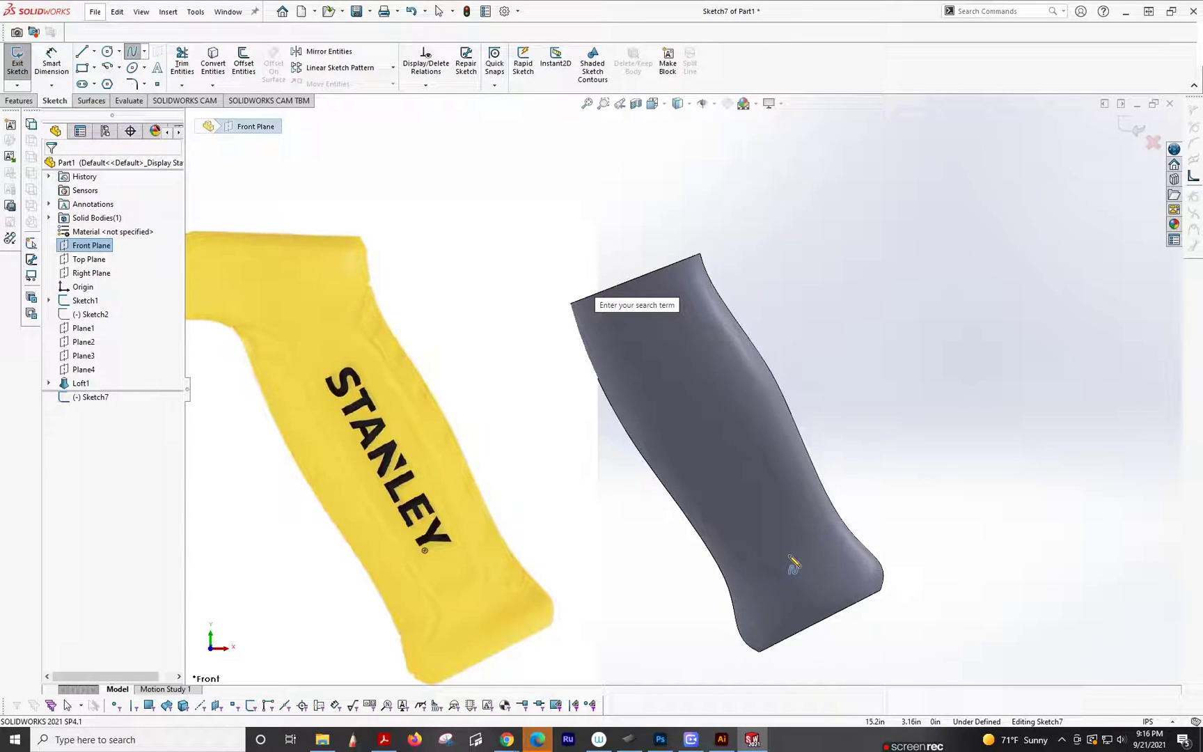
pyautogui.click(145, 53)
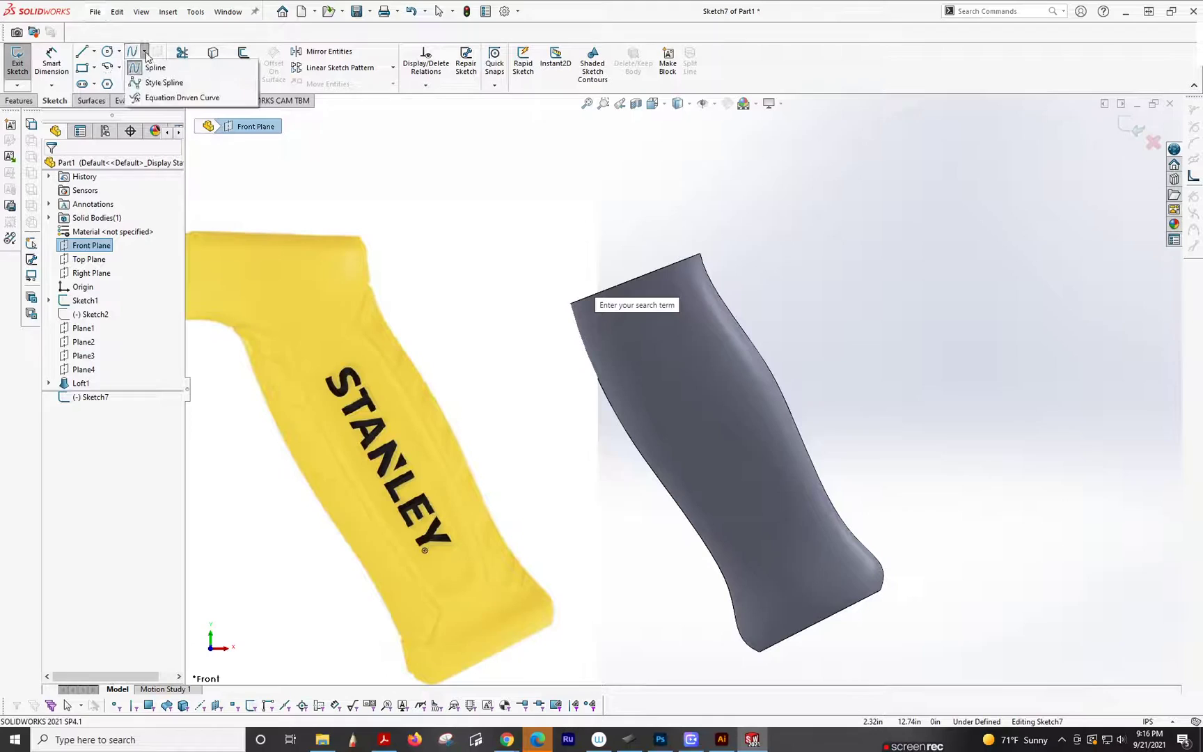
pyautogui.click(93, 52)
# Draw a construction centerline from the grip's bottom edge to its top edge
pyautogui.click(105, 80)
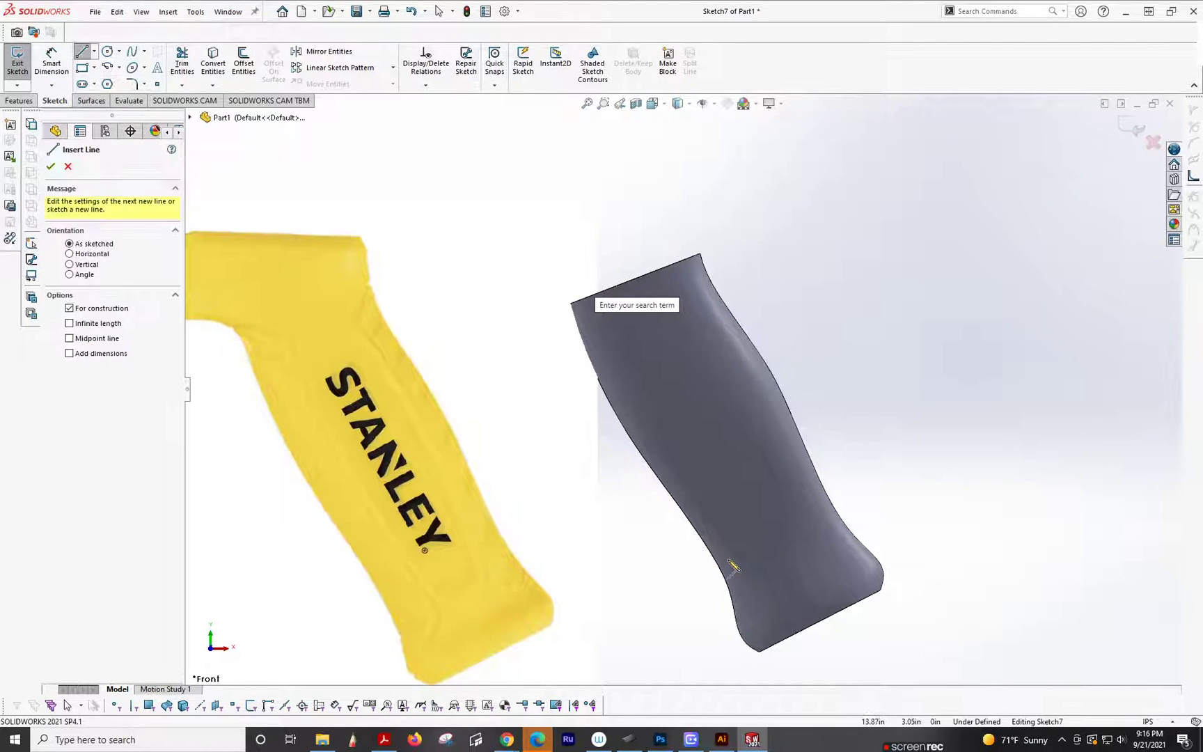
pyautogui.click(822, 625)
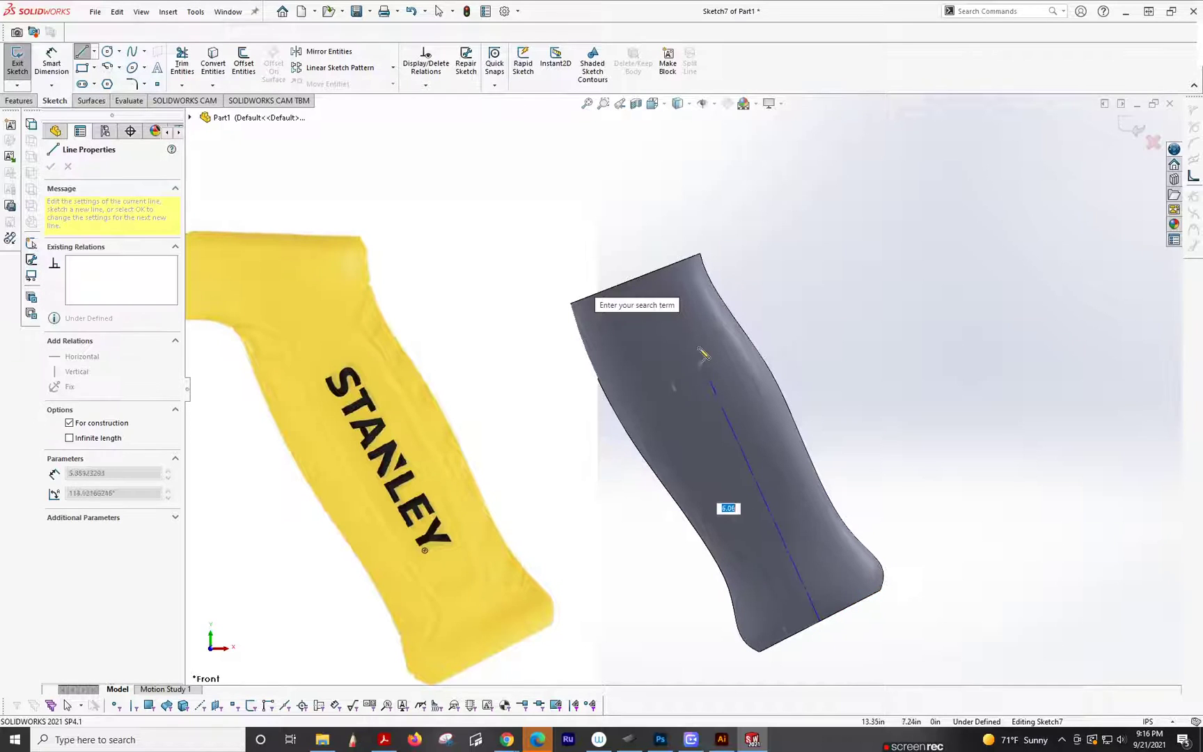
pyautogui.click(635, 278)
pyautogui.press('Escape')
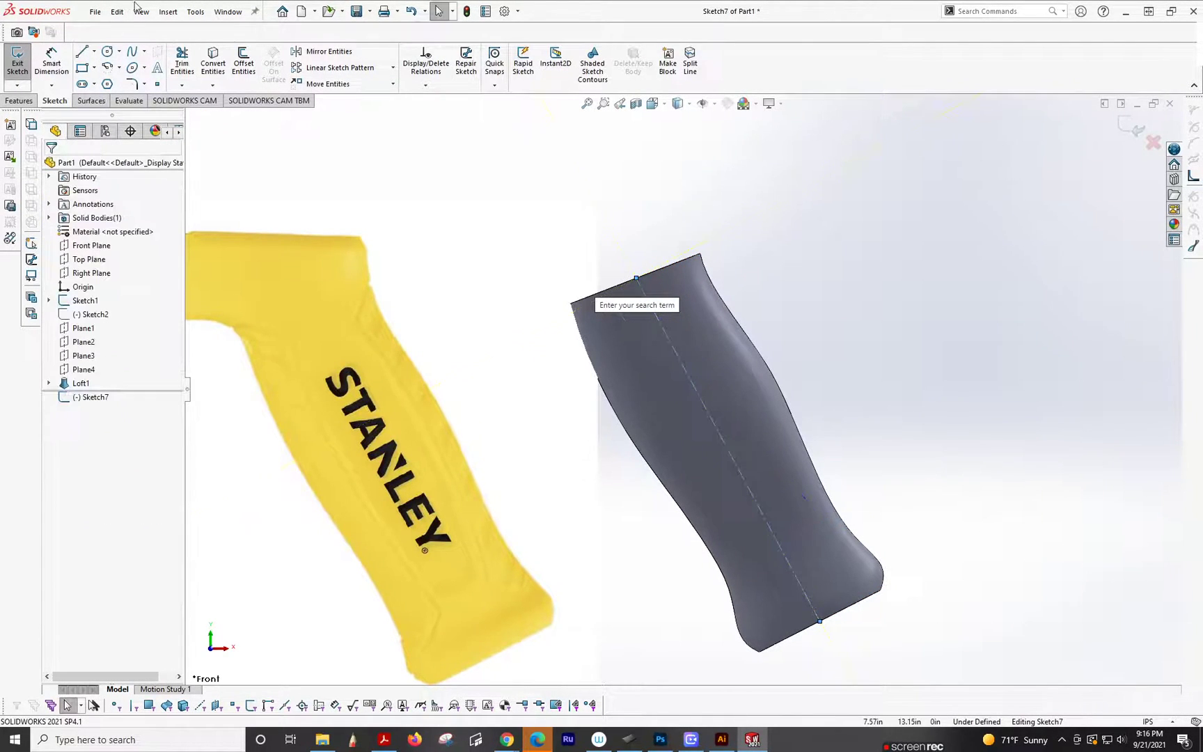
pyautogui.click(131, 52)
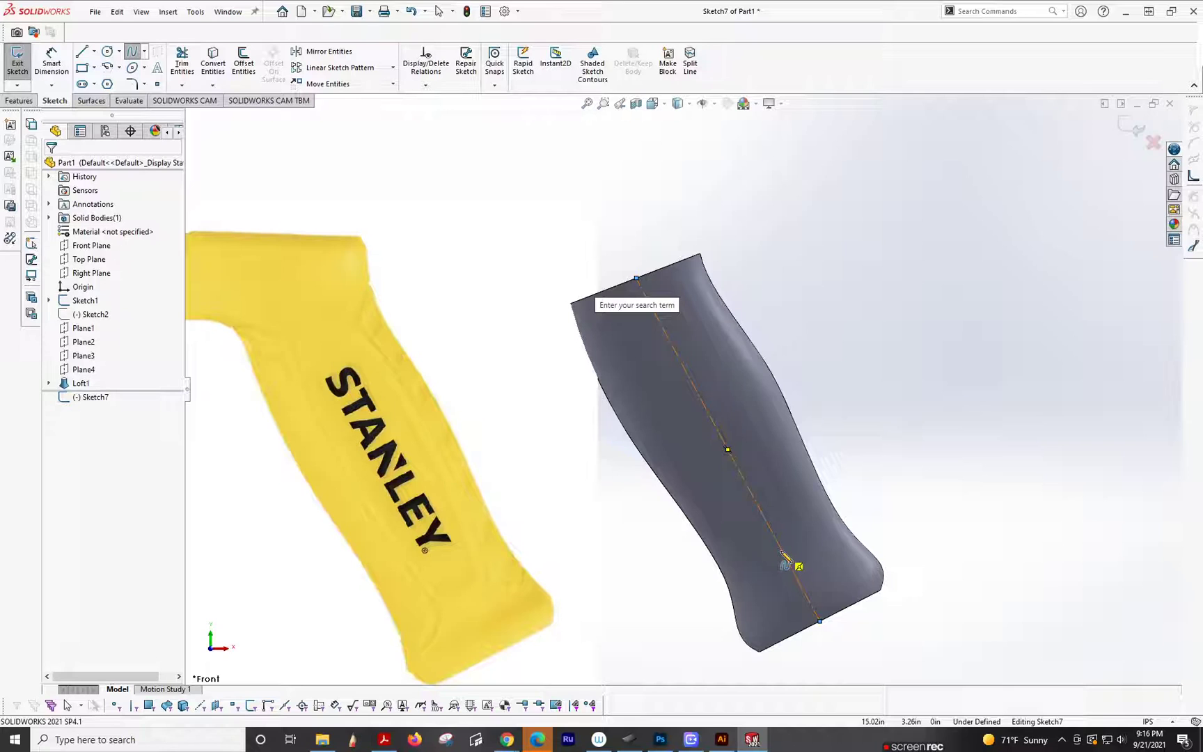
# Draw a short bottom spline and a long curved side spline up toward the grip top
pyautogui.click(782, 551)
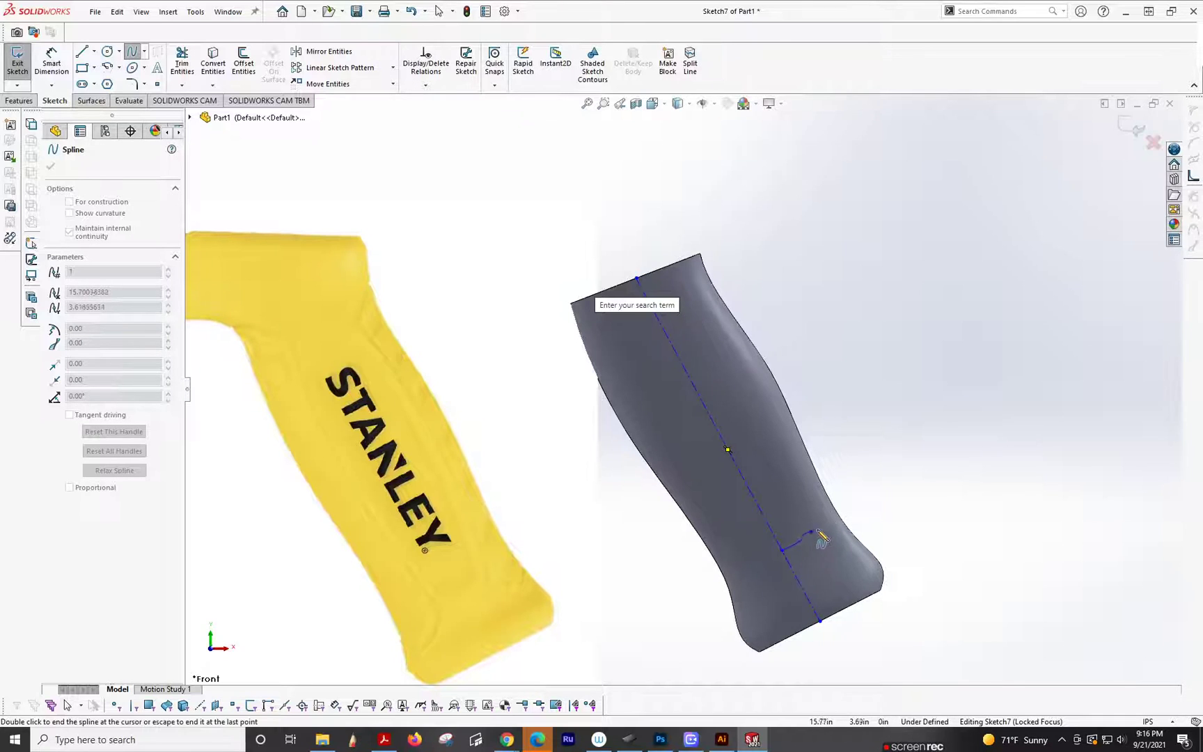
pyautogui.doubleClick(814, 531)
pyautogui.press('Escape')
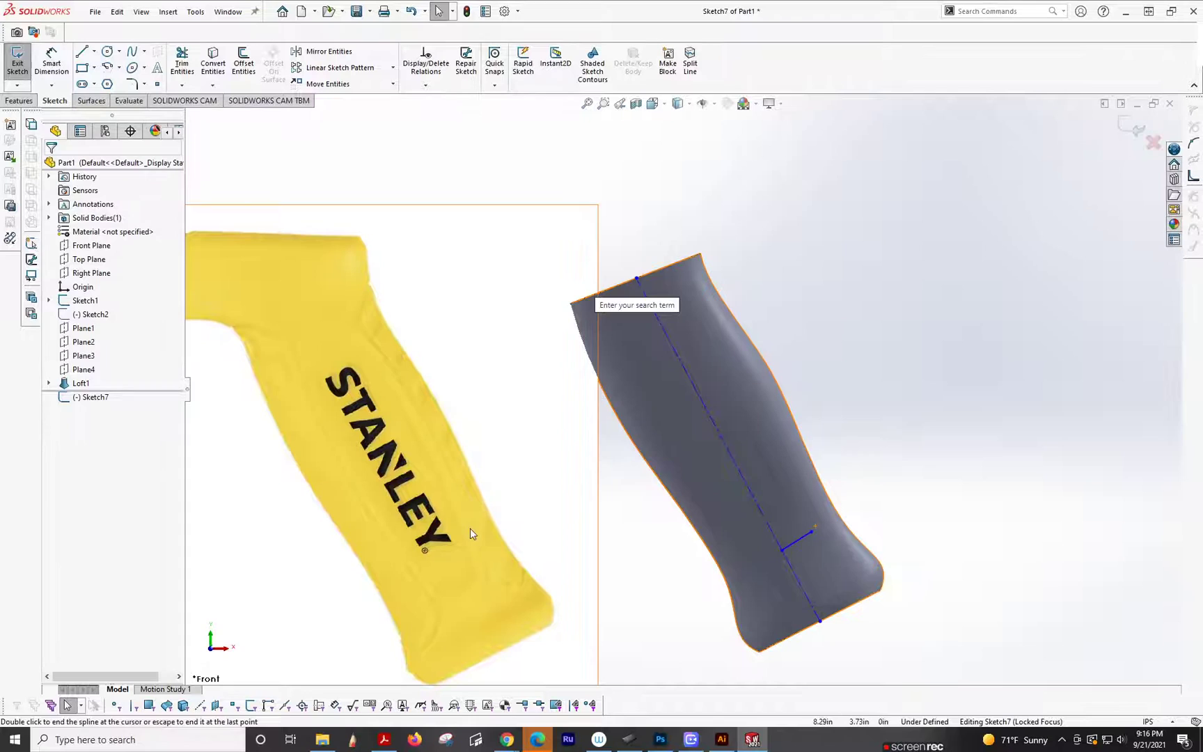
pyautogui.click(131, 52)
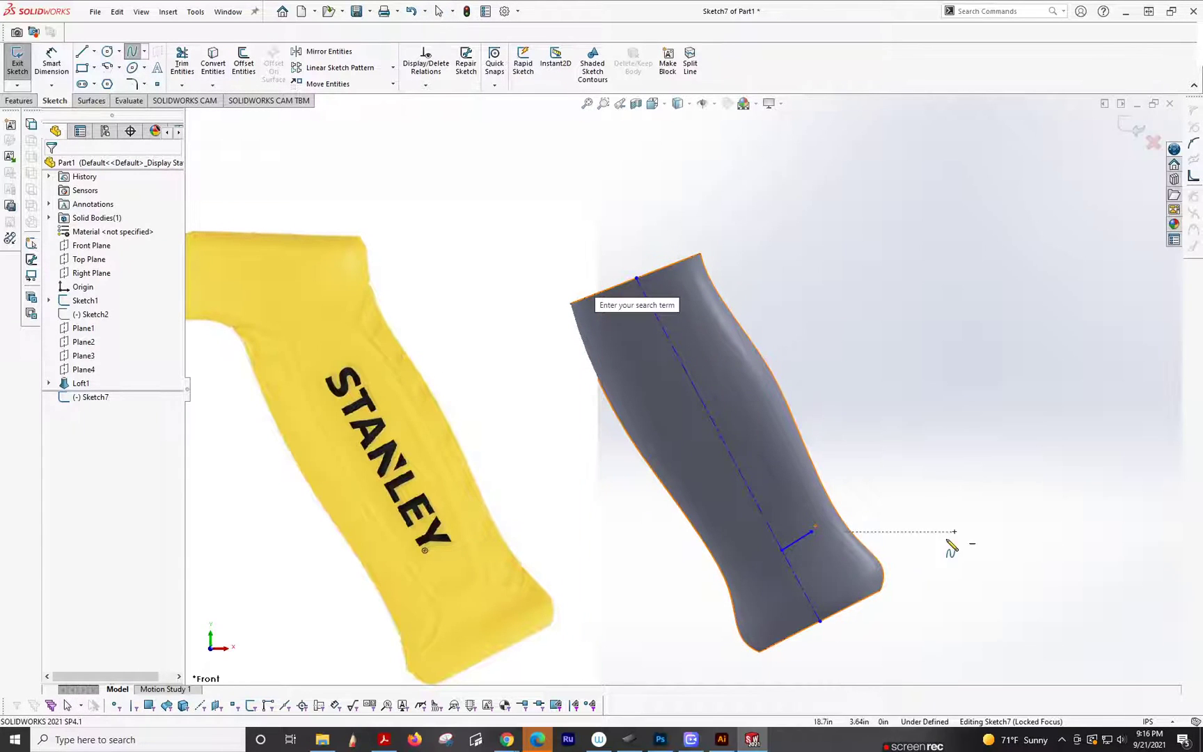
pyautogui.click(812, 532)
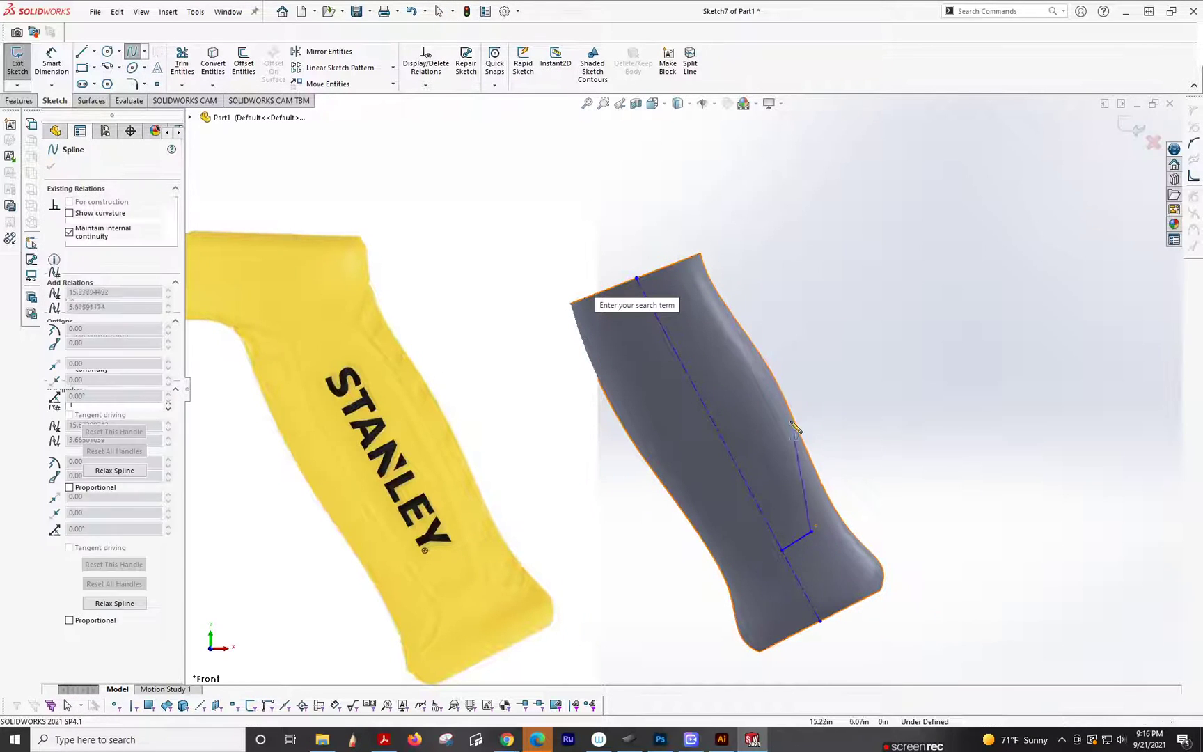
pyautogui.click(760, 404)
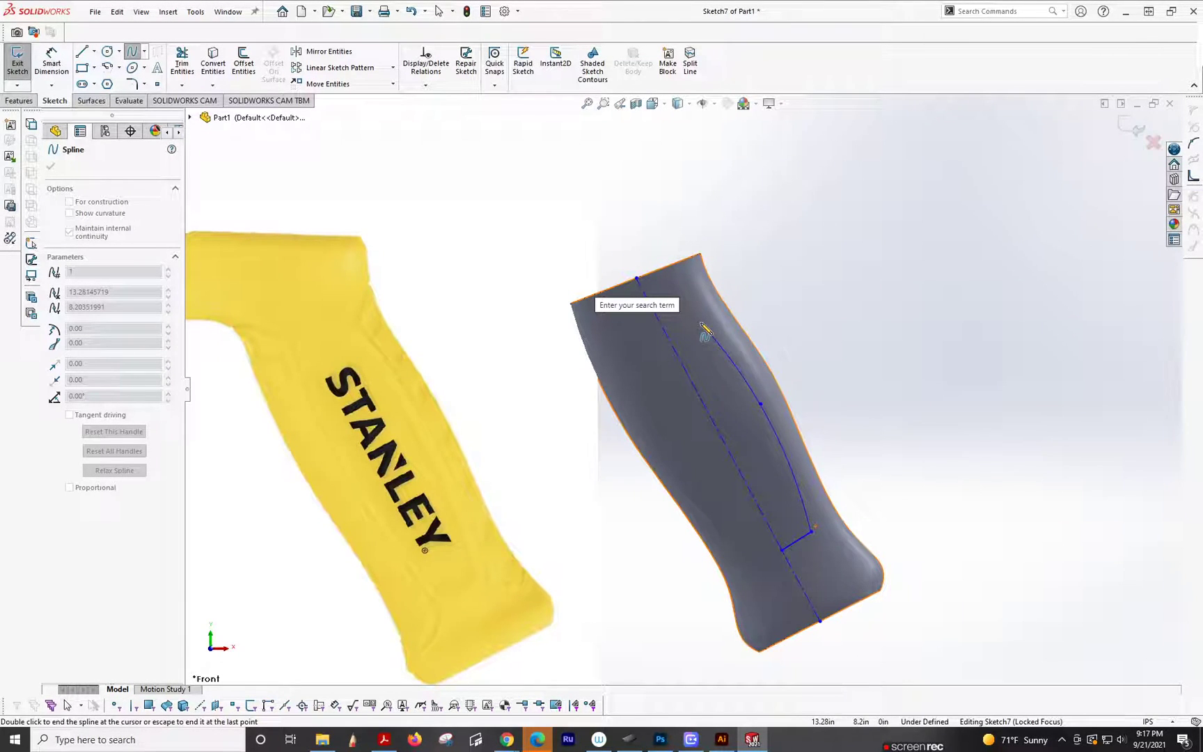
pyautogui.doubleClick(702, 325)
pyautogui.press('Escape')
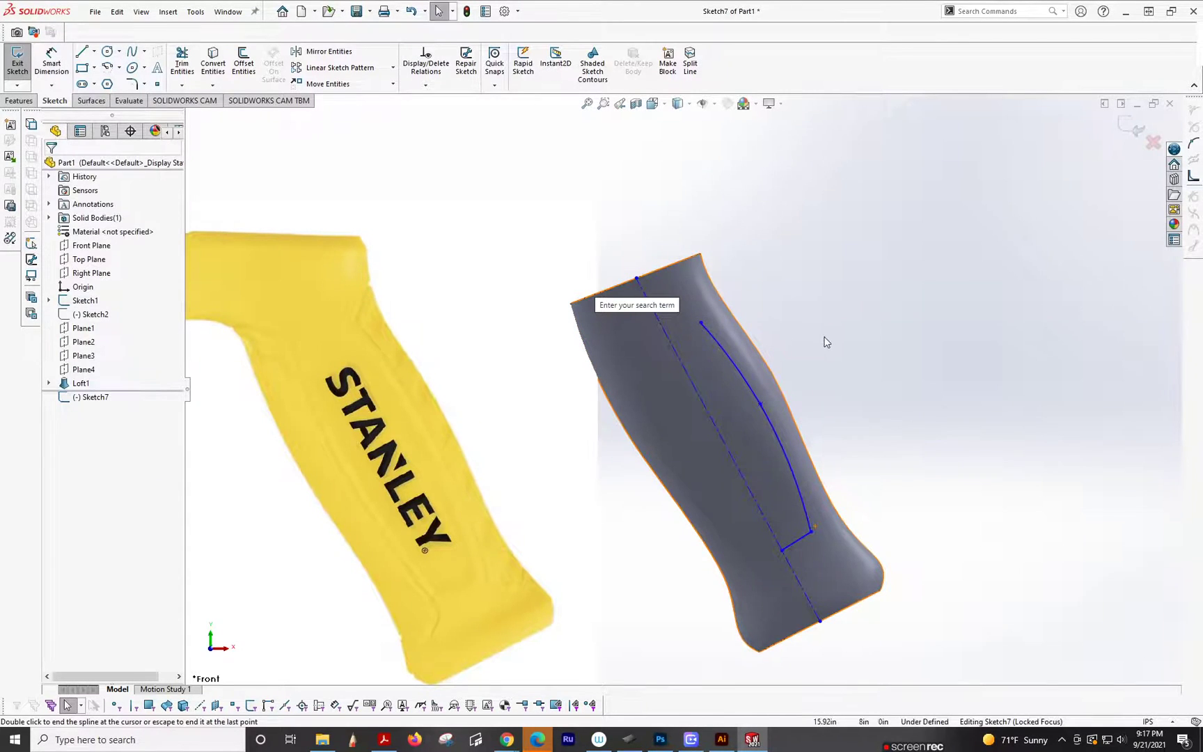
# Join the side spline's top end to the centerline with a straight line
pyautogui.click(80, 54)
pyautogui.click(702, 325)
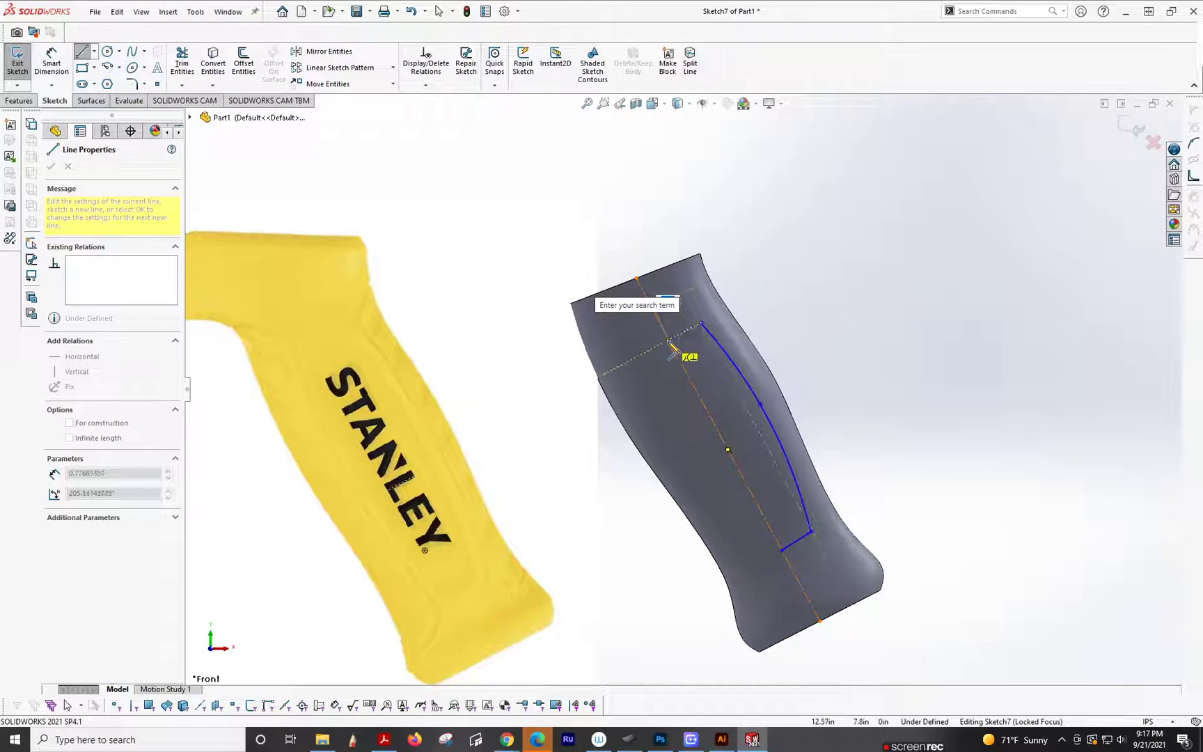
pyautogui.click(668, 340)
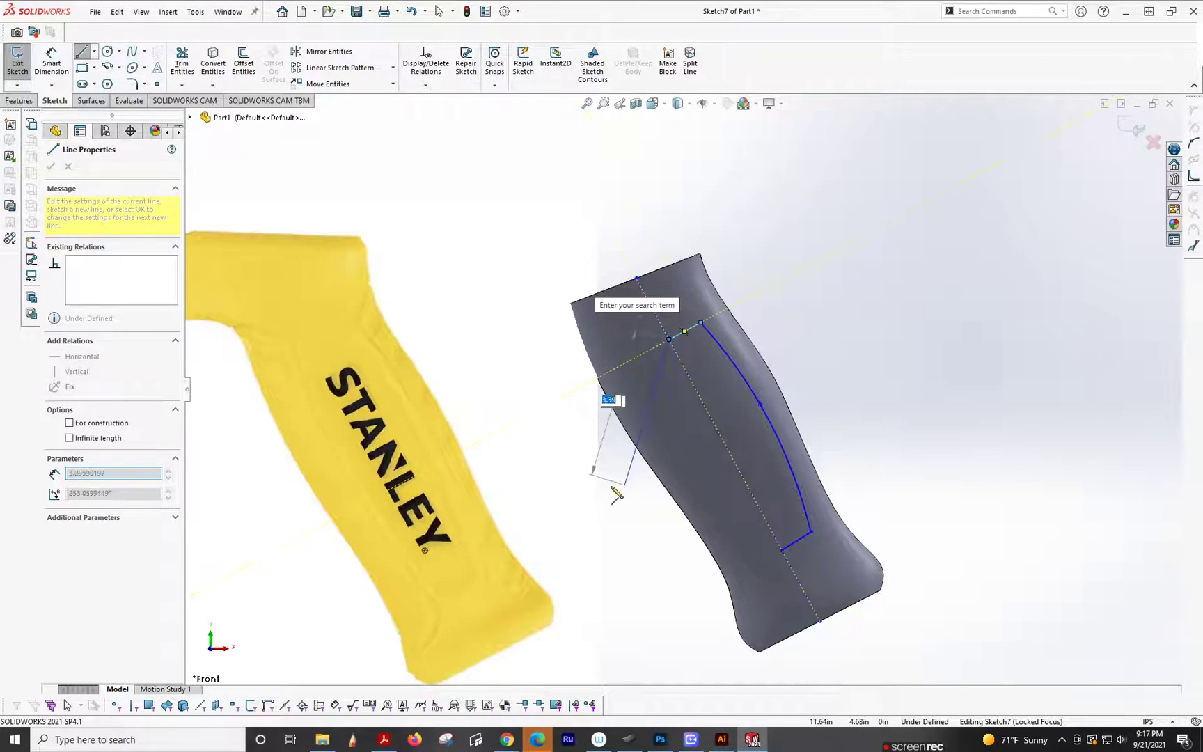
pyautogui.press('Escape')
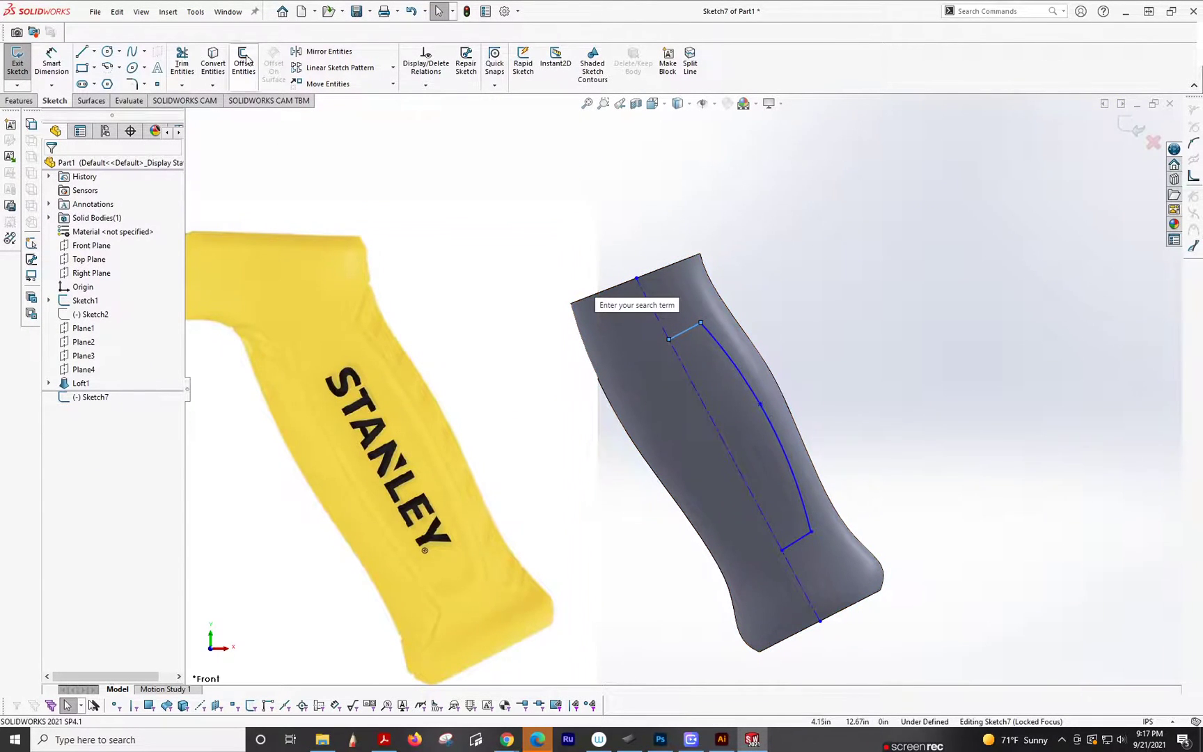
# Mirror Line4, Spline2 and Spline1 about centerline Line1 to close the panel outline
pyautogui.click(326, 52)
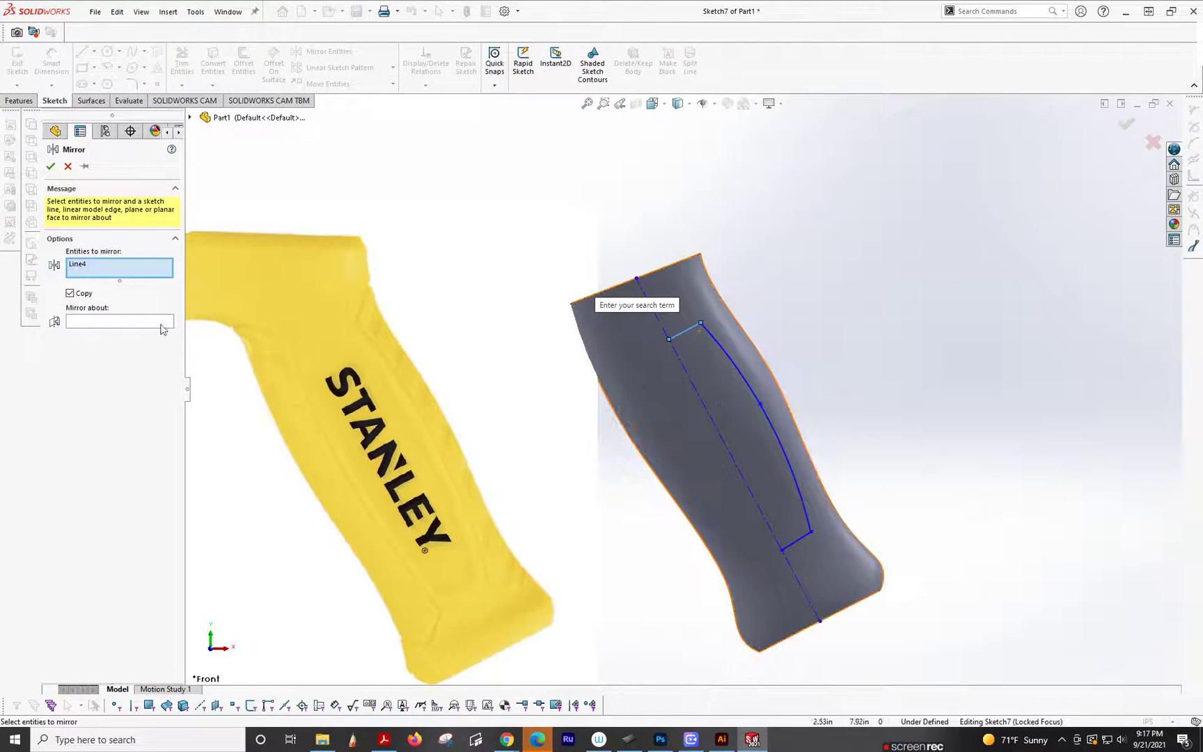
pyautogui.click(104, 265)
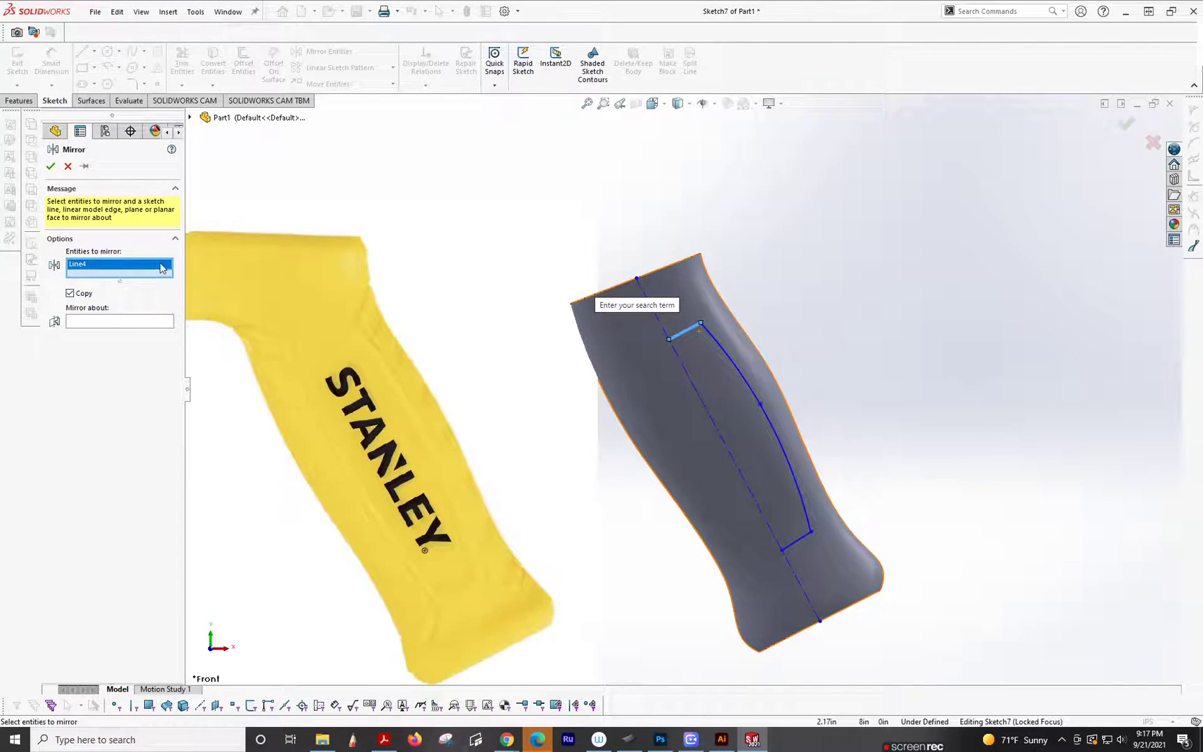
pyautogui.click(768, 404)
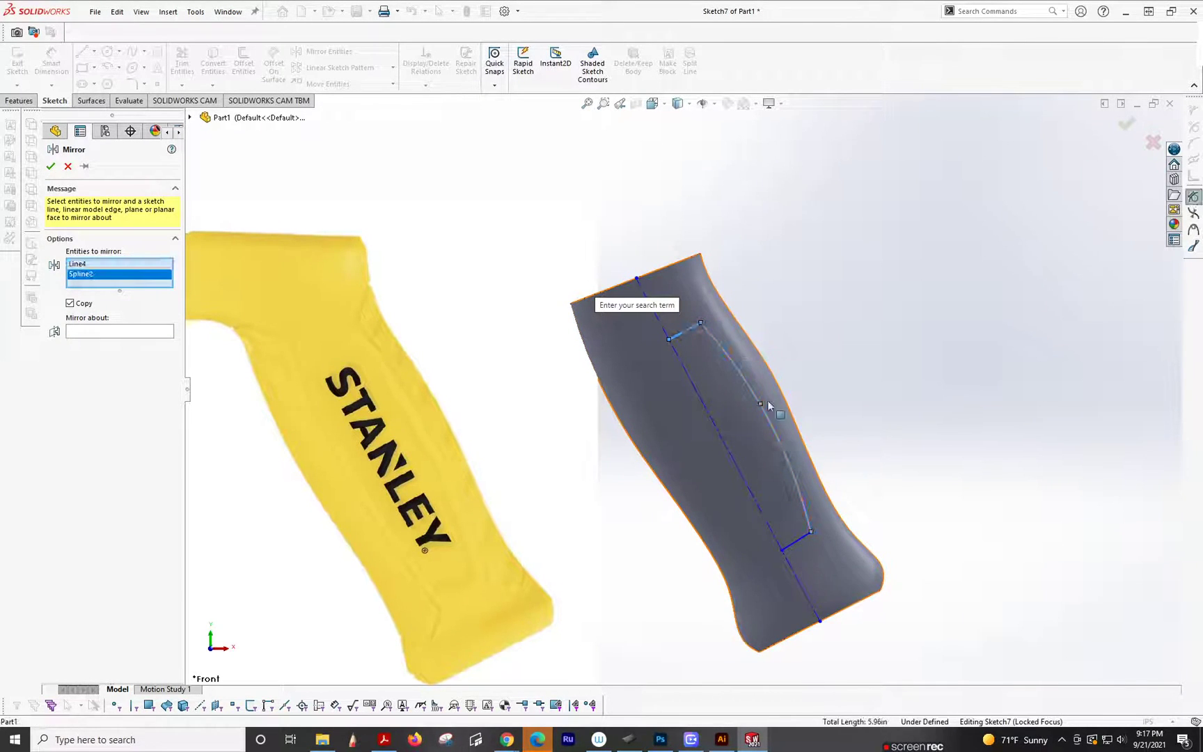
pyautogui.click(797, 549)
pyautogui.click(98, 343)
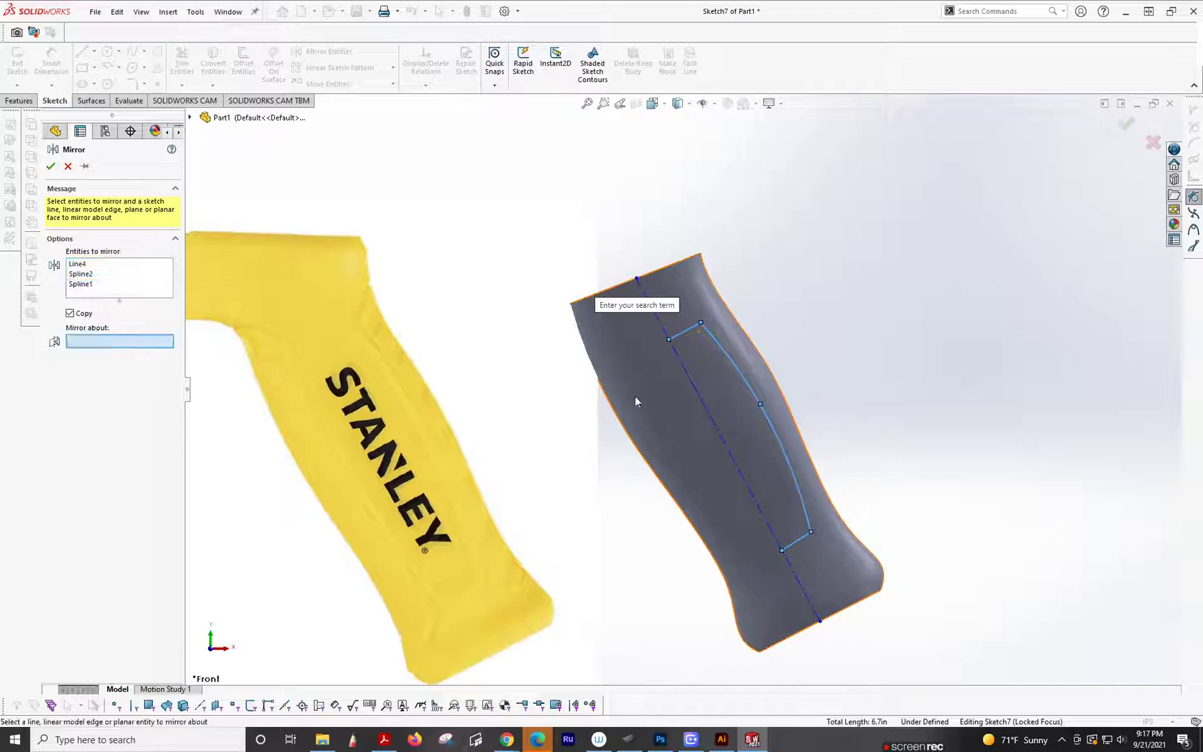
pyautogui.click(693, 384)
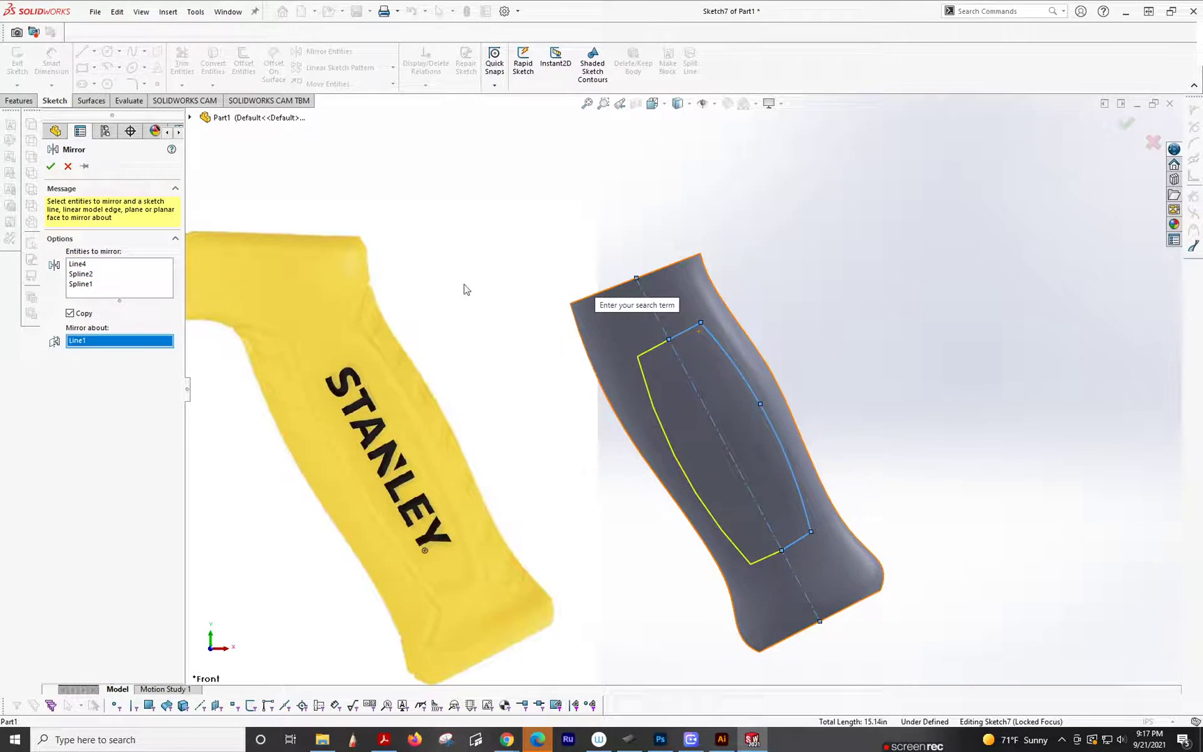
pyautogui.click(51, 166)
# Project Sketch7 onto the grip's front face as Split Line1
pyautogui.click(690, 61)
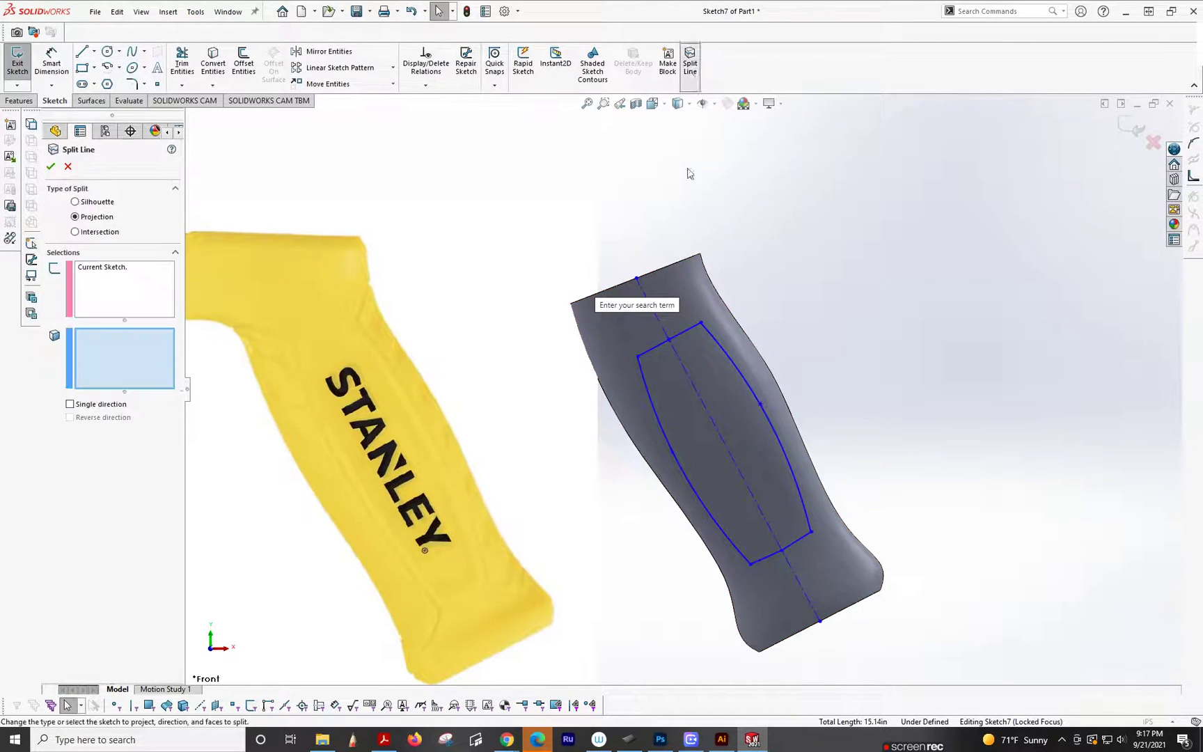
pyautogui.click(692, 298)
pyautogui.click(51, 166)
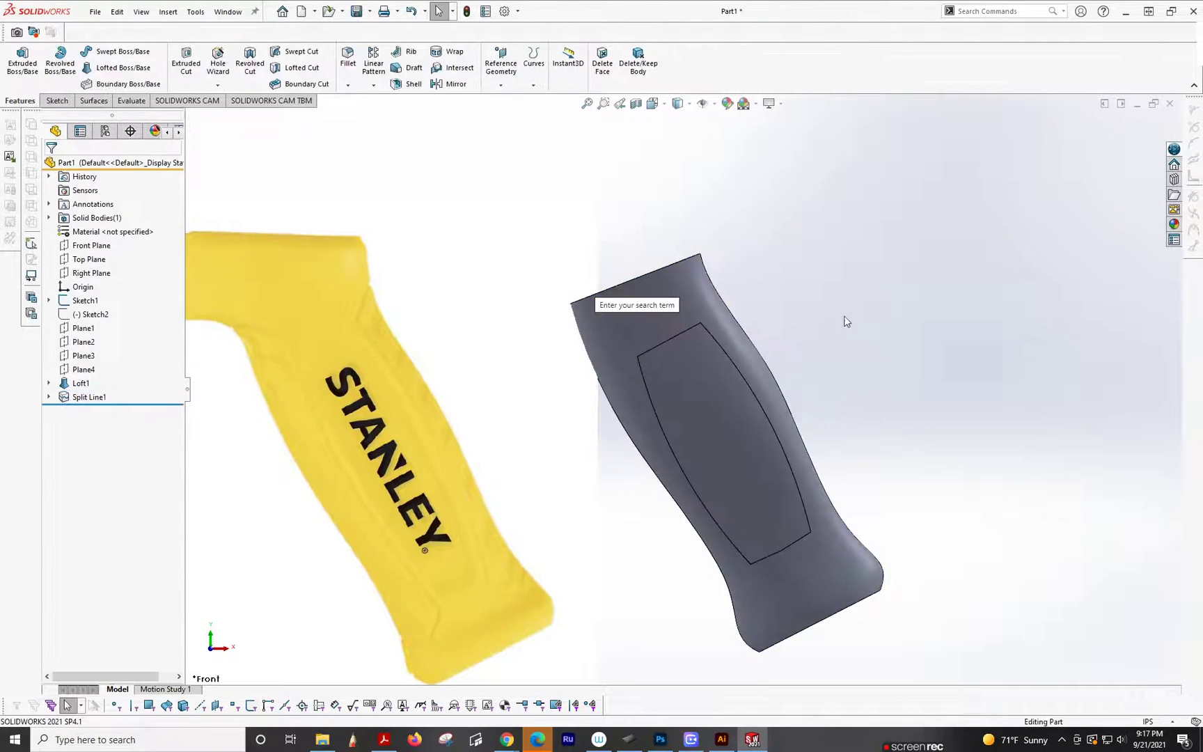
pyautogui.moveTo(844, 316); pyautogui.dragTo(787, 334, button='middle')
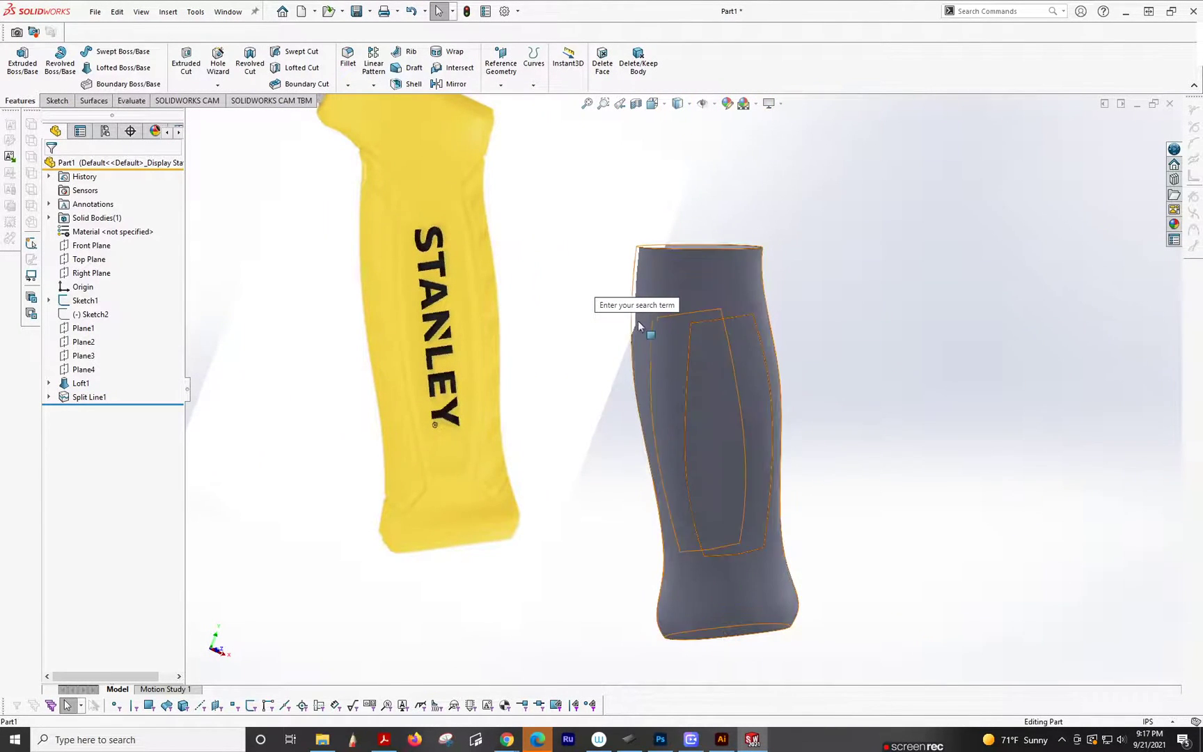
pyautogui.moveTo(718, 470); pyautogui.dragTo(696, 411, button='middle')
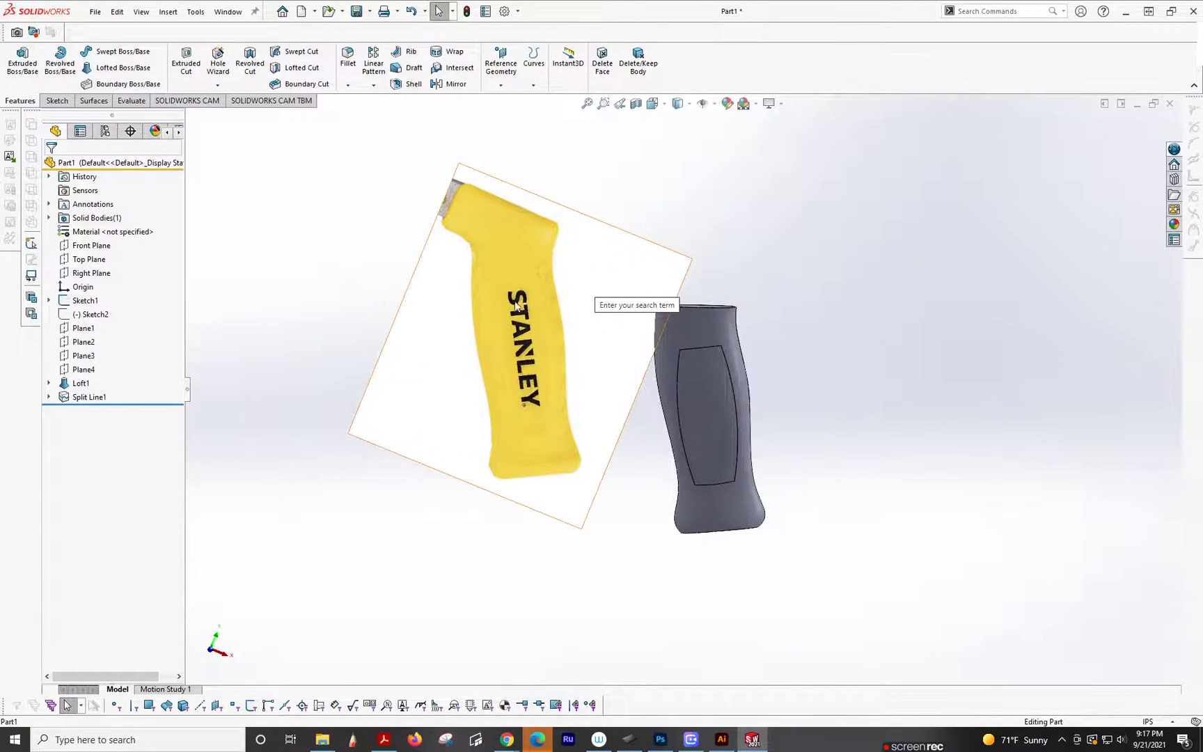
pyautogui.moveTo(537, 362); pyautogui.dragTo(717, 383, button='middle')
pyautogui.scroll(-4, 717, 383)
pyautogui.scroll(3, 742, 346)
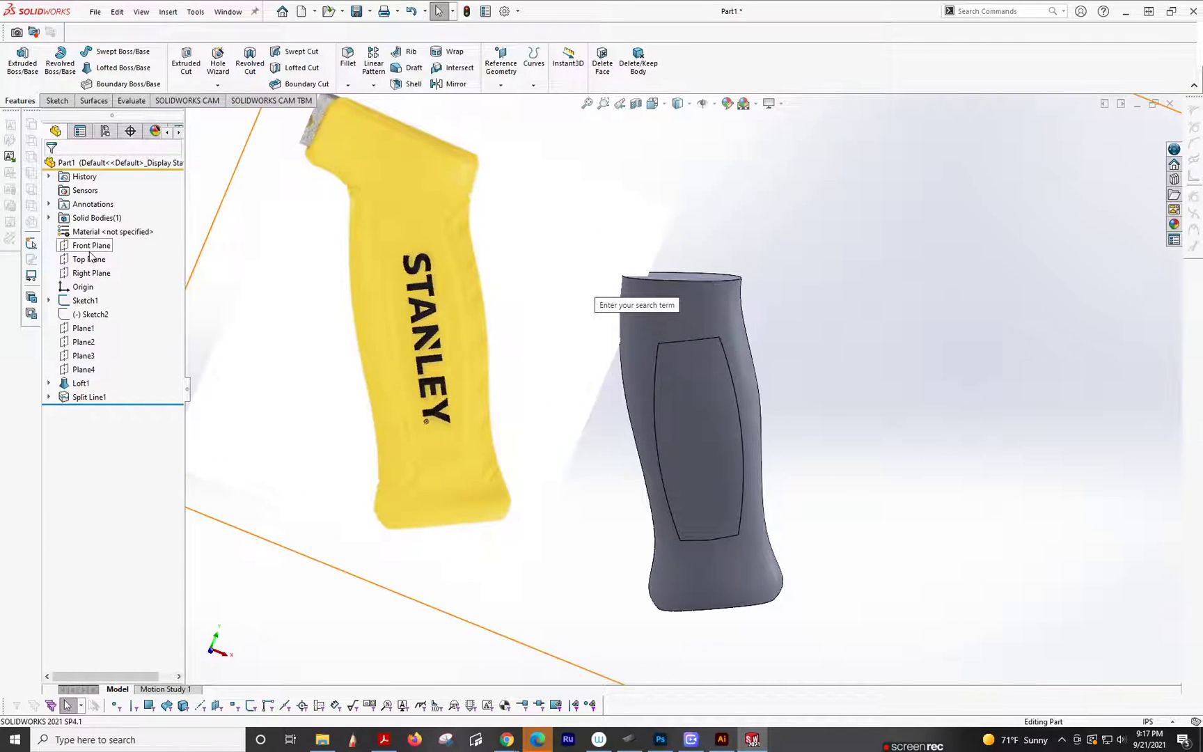
# View the Front Plane head-on and select the split panel face
pyautogui.click(88, 247)
pyautogui.moveTo(875, 416); pyautogui.dragTo(806, 398, button='middle')
pyautogui.hotkey('ctrl', '8')
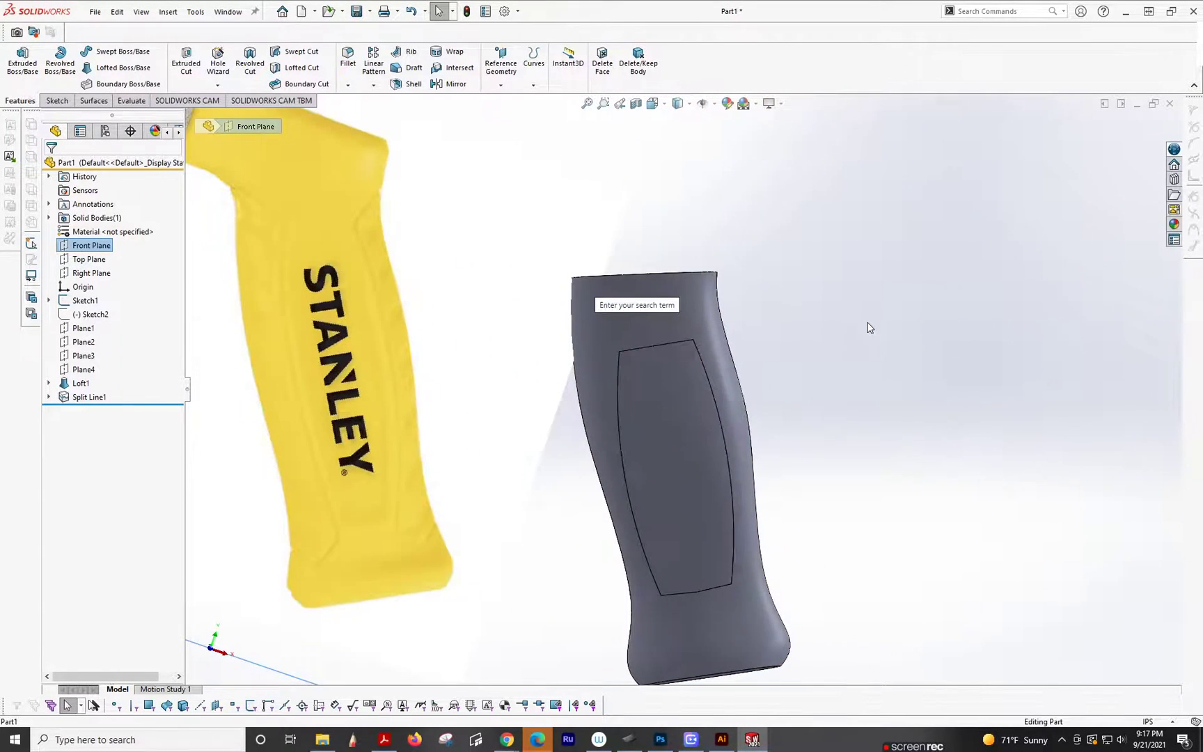
pyautogui.click(870, 327)
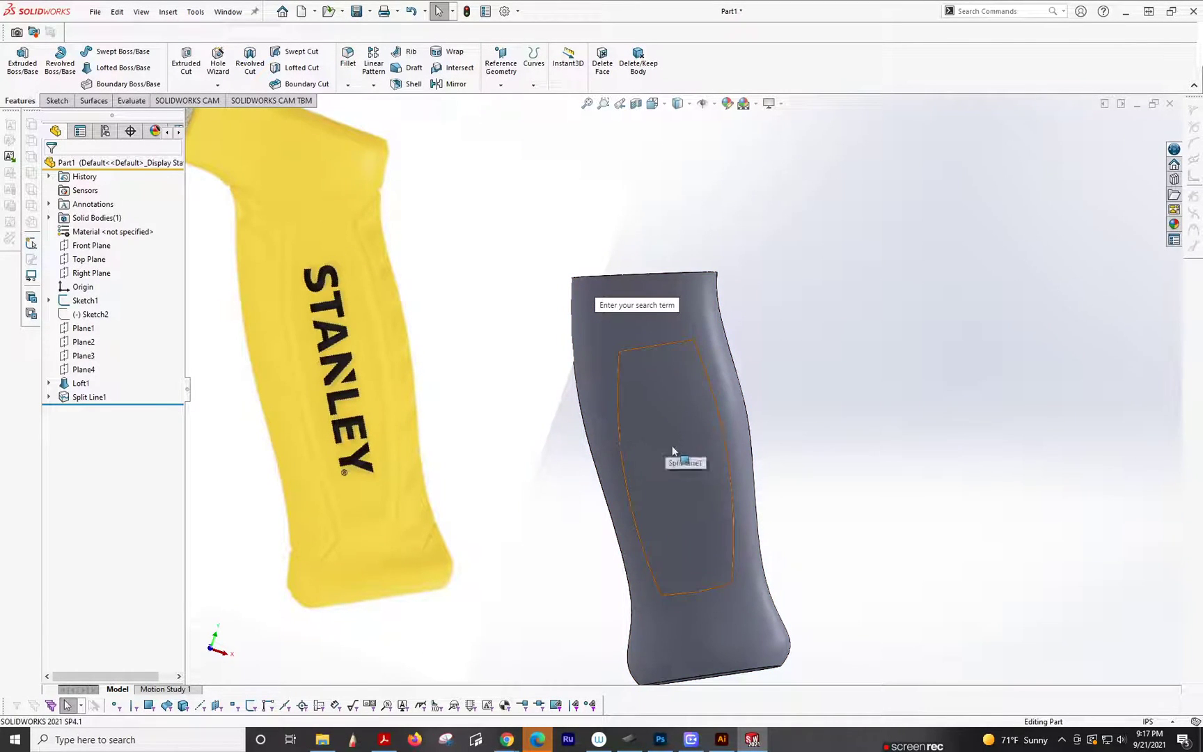
pyautogui.click(694, 502)
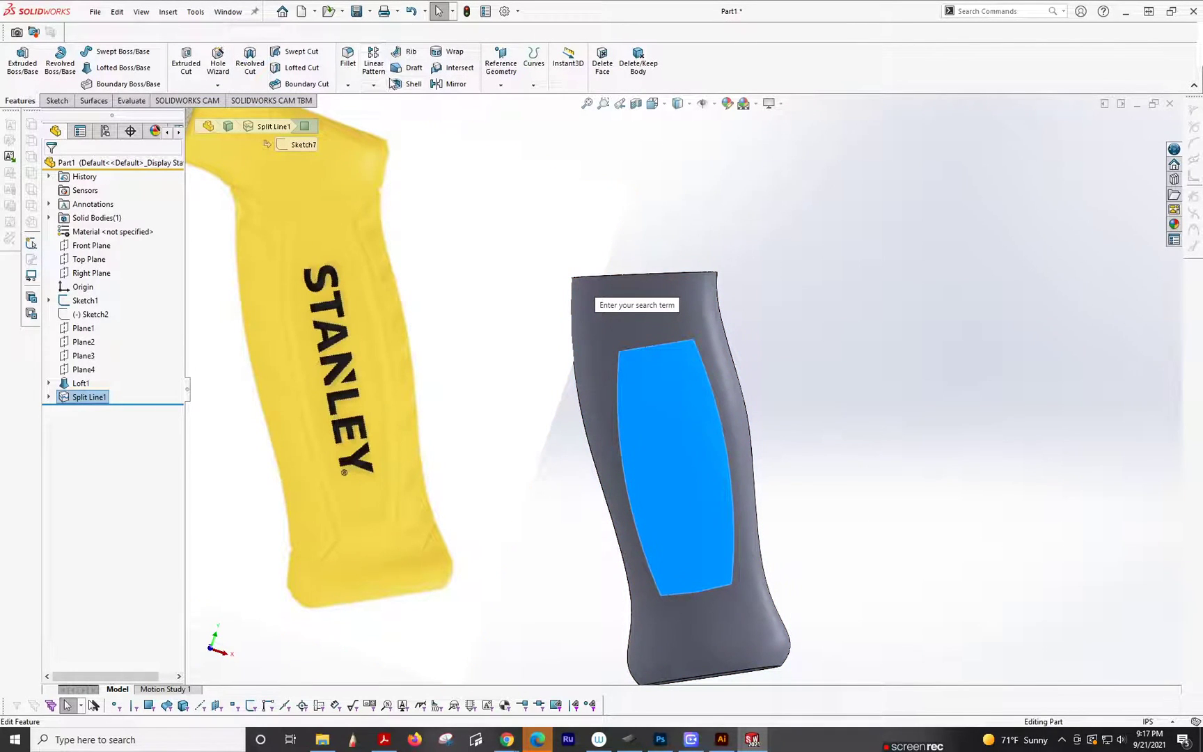
# Offset the split panel face 0.20in in the reversed direction as Surface-Offset1
pyautogui.click(84, 101)
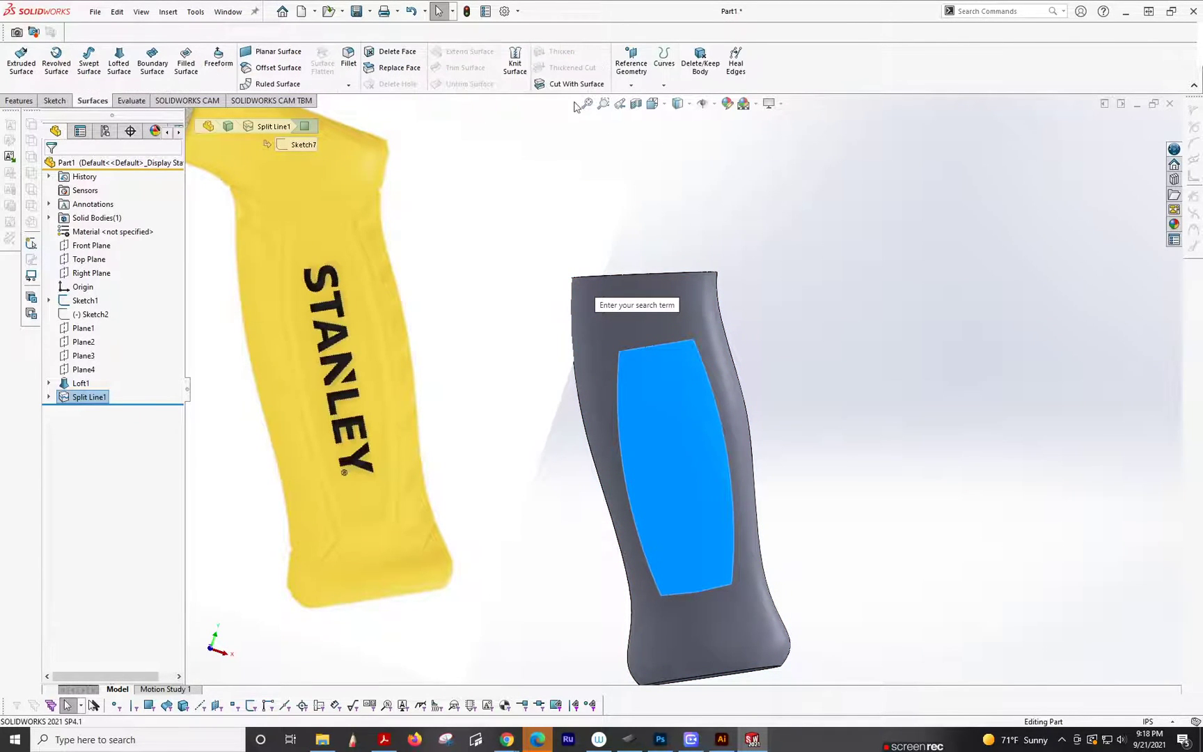
pyautogui.click(277, 66)
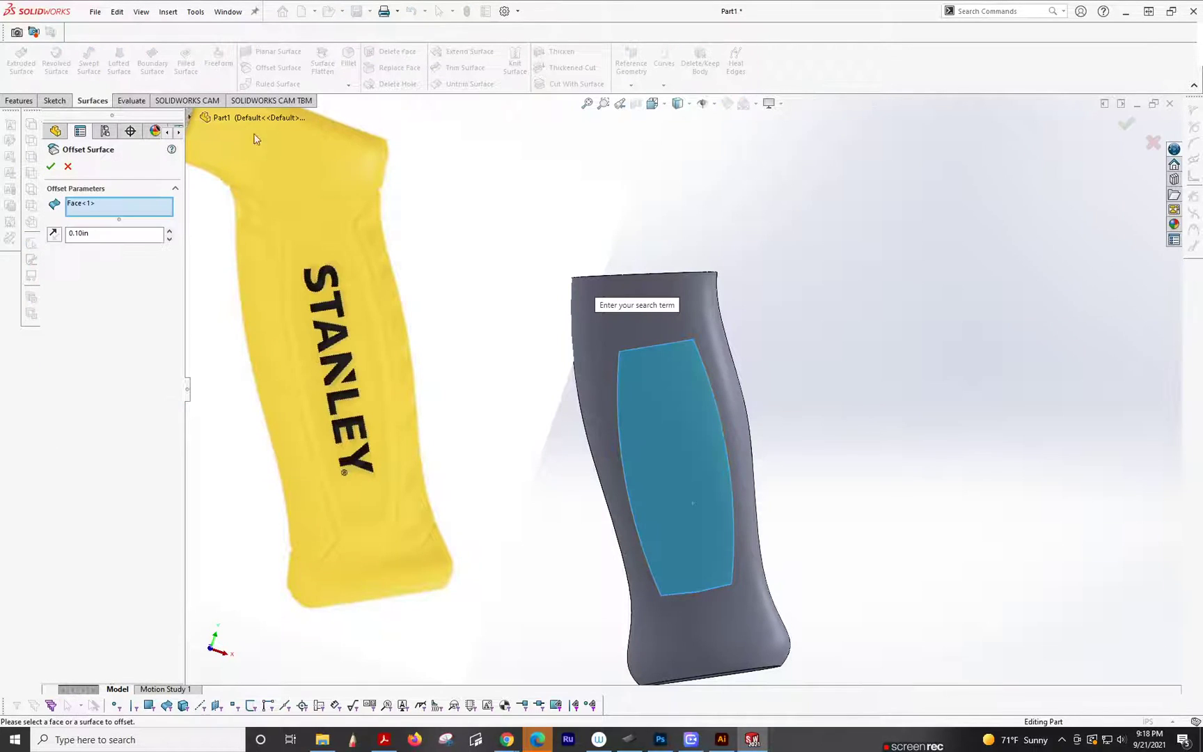
pyautogui.doubleClick(89, 241)
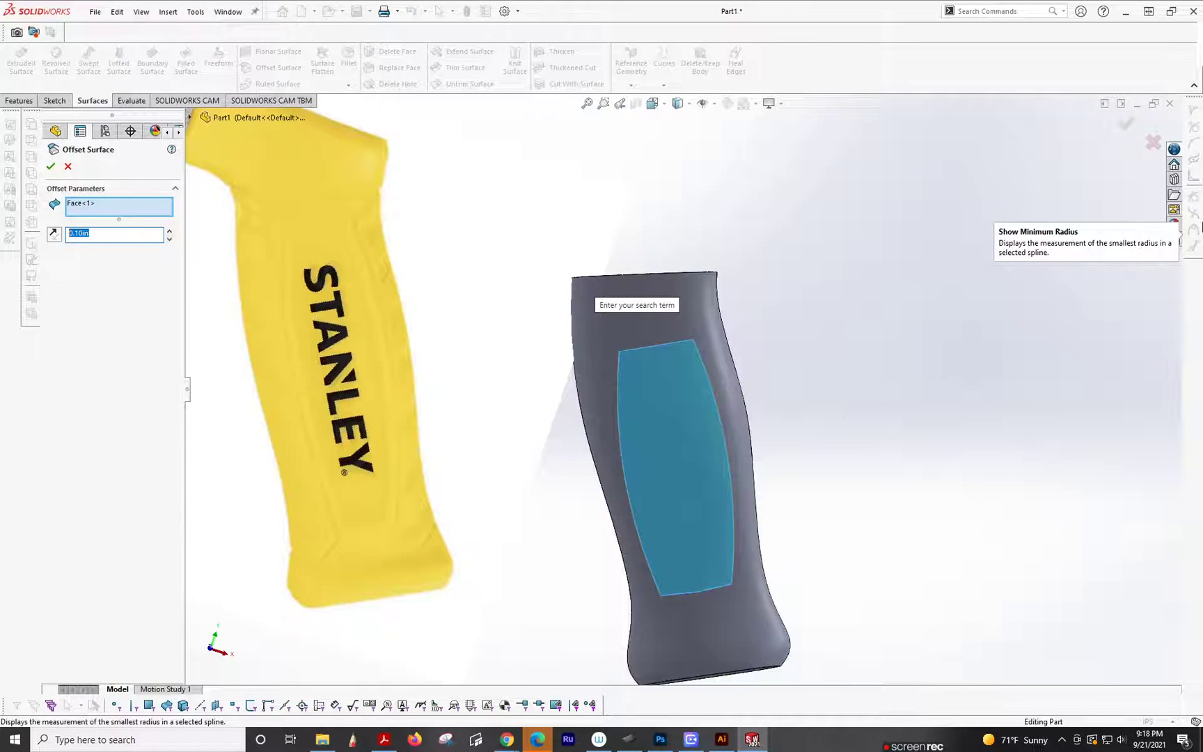
pyautogui.write('.2')
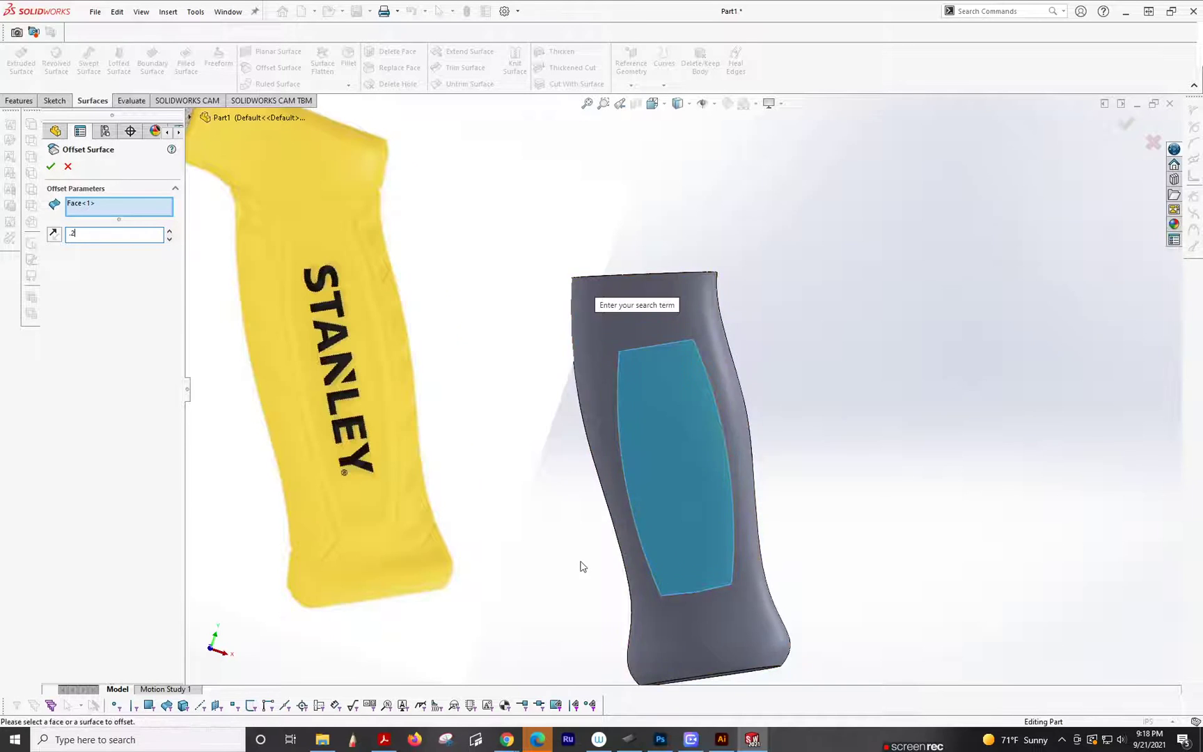
pyautogui.moveTo(580, 564); pyautogui.dragTo(785, 401, button='middle')
pyautogui.click(55, 235)
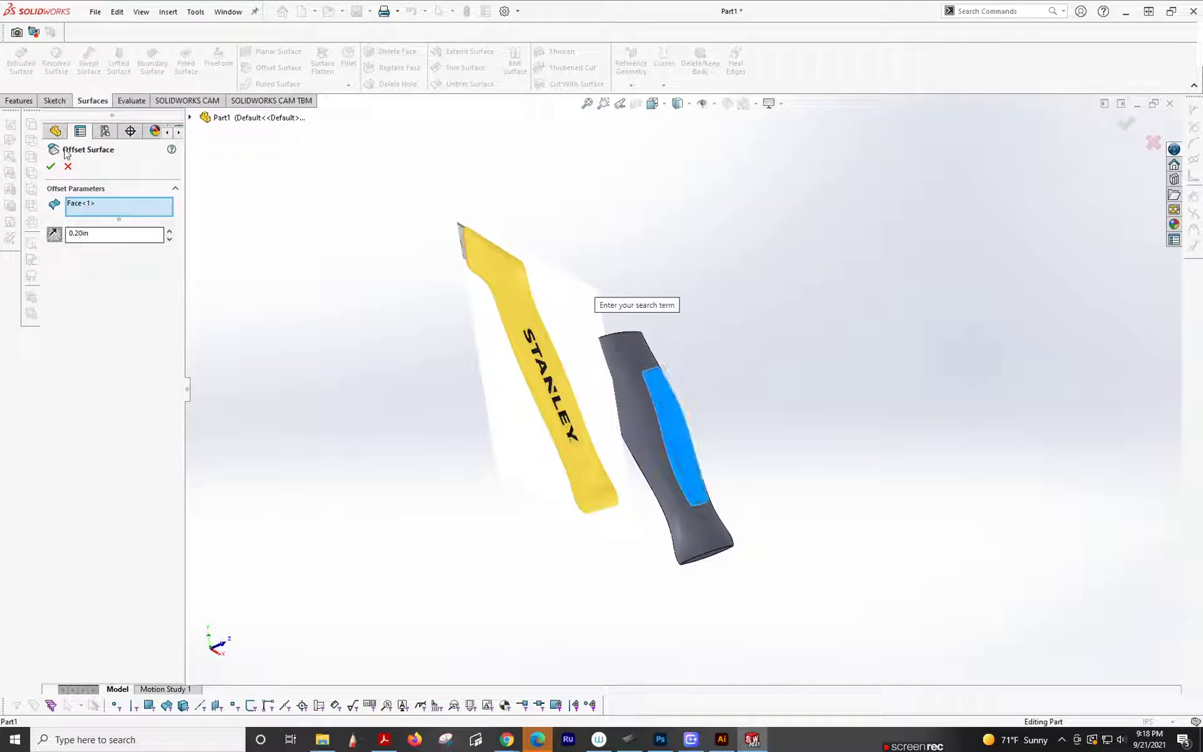
pyautogui.click(51, 168)
pyautogui.moveTo(651, 316); pyautogui.dragTo(581, 392, button='middle')
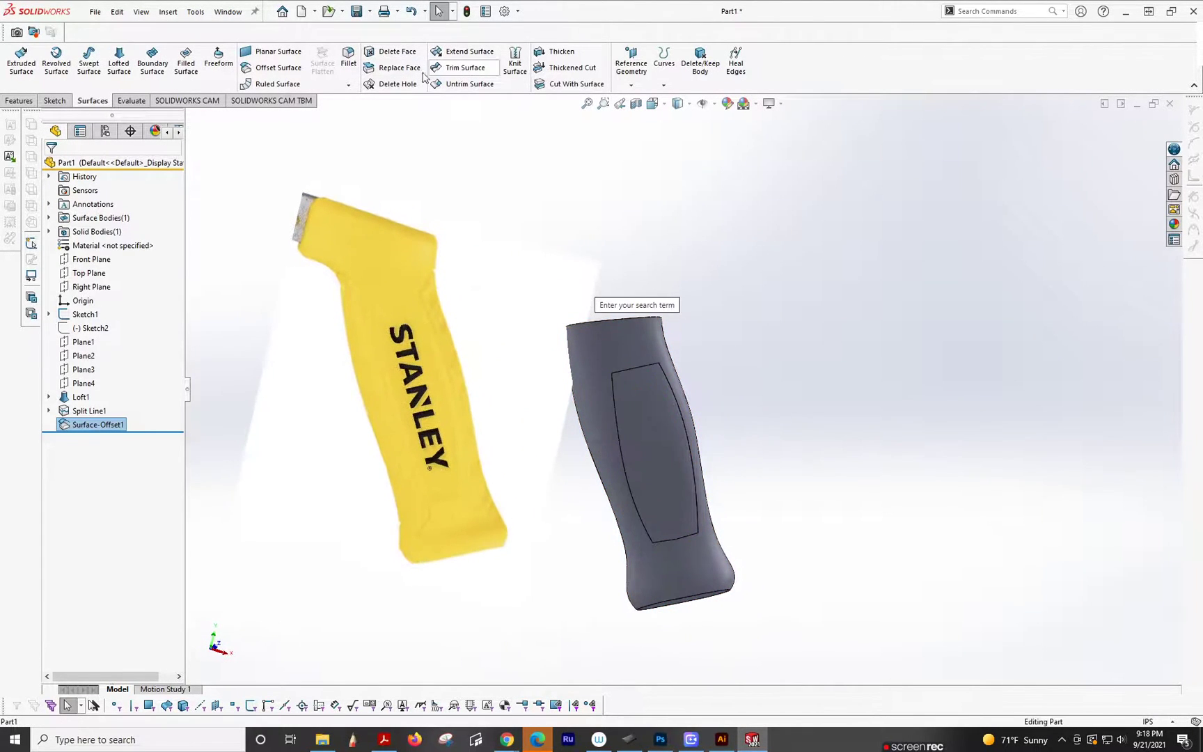
# Copy the grip's outer face with a 0.00in offset as Surface-Offset2
pyautogui.click(291, 75)
pyautogui.click(633, 351)
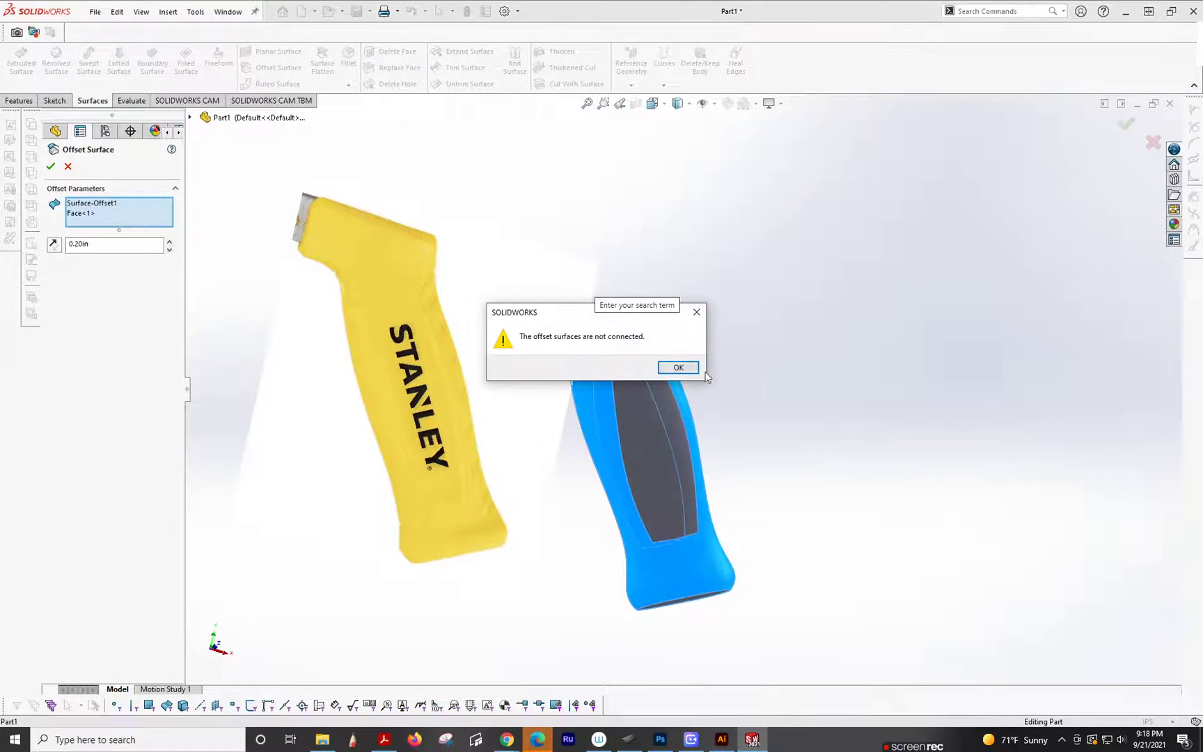
pyautogui.click(678, 369)
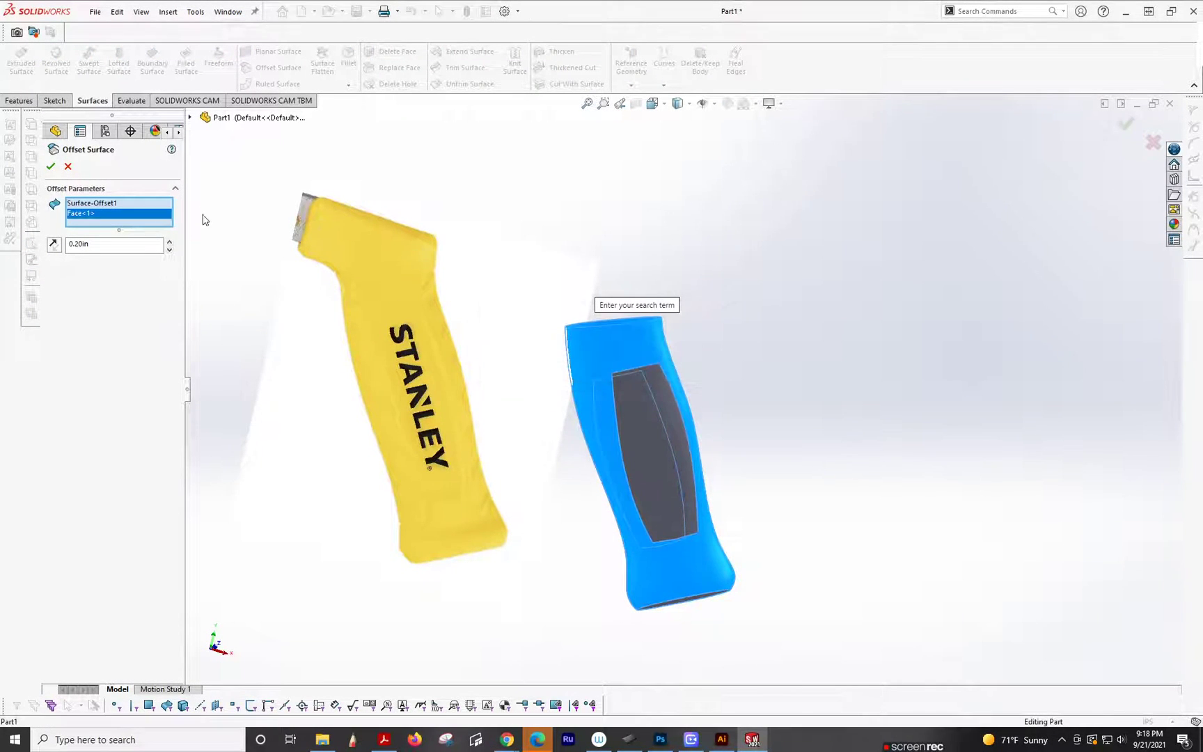
pyautogui.rightClick(113, 226)
pyautogui.click(167, 231)
pyautogui.click(614, 345)
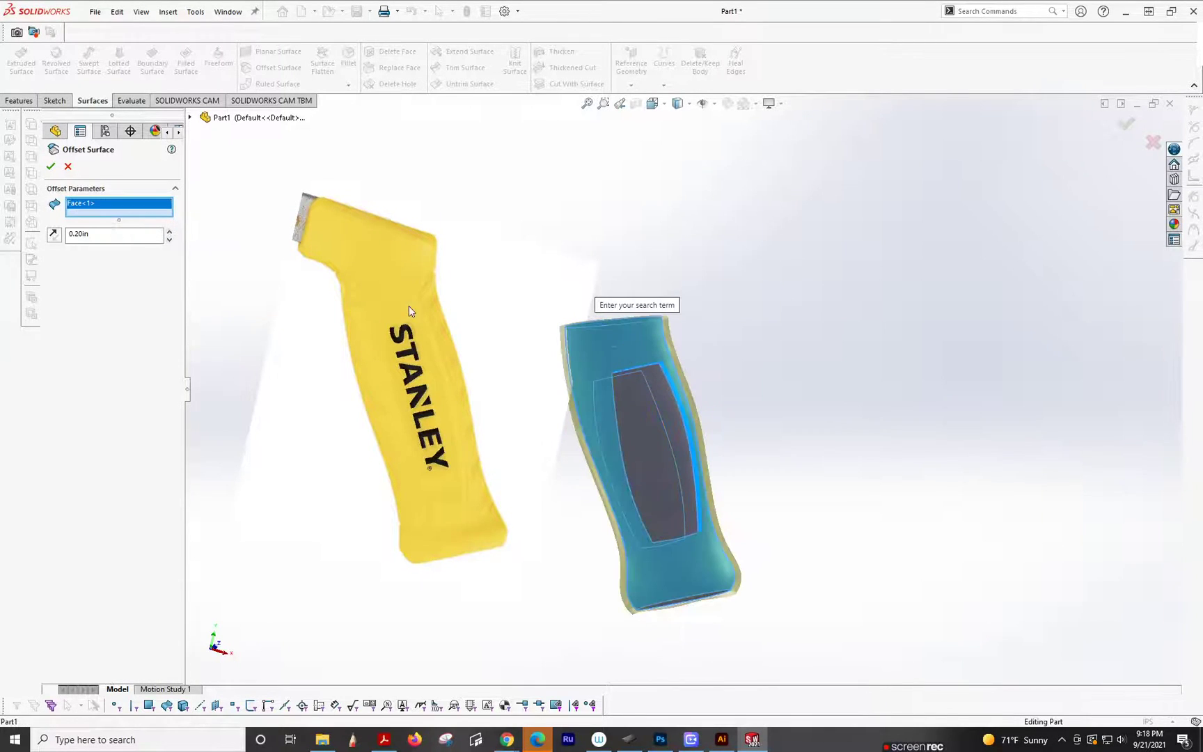
pyautogui.doubleClick(98, 234)
pyautogui.press('Return')
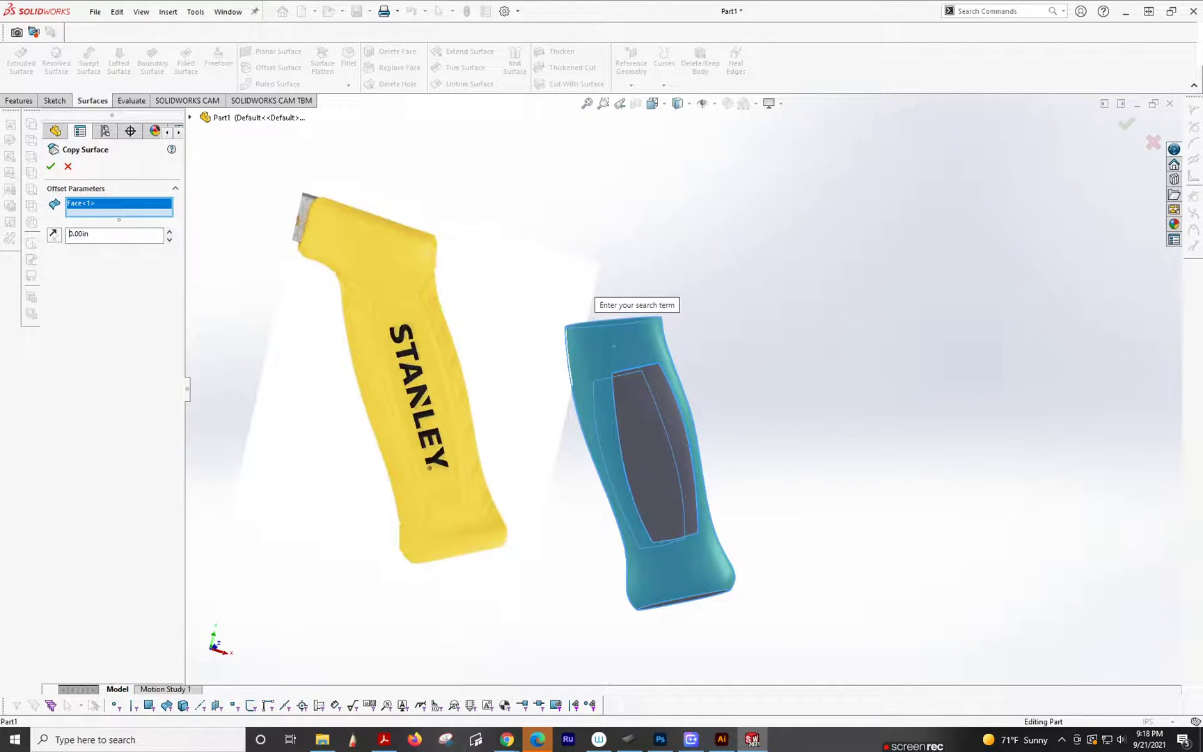
pyautogui.click(51, 166)
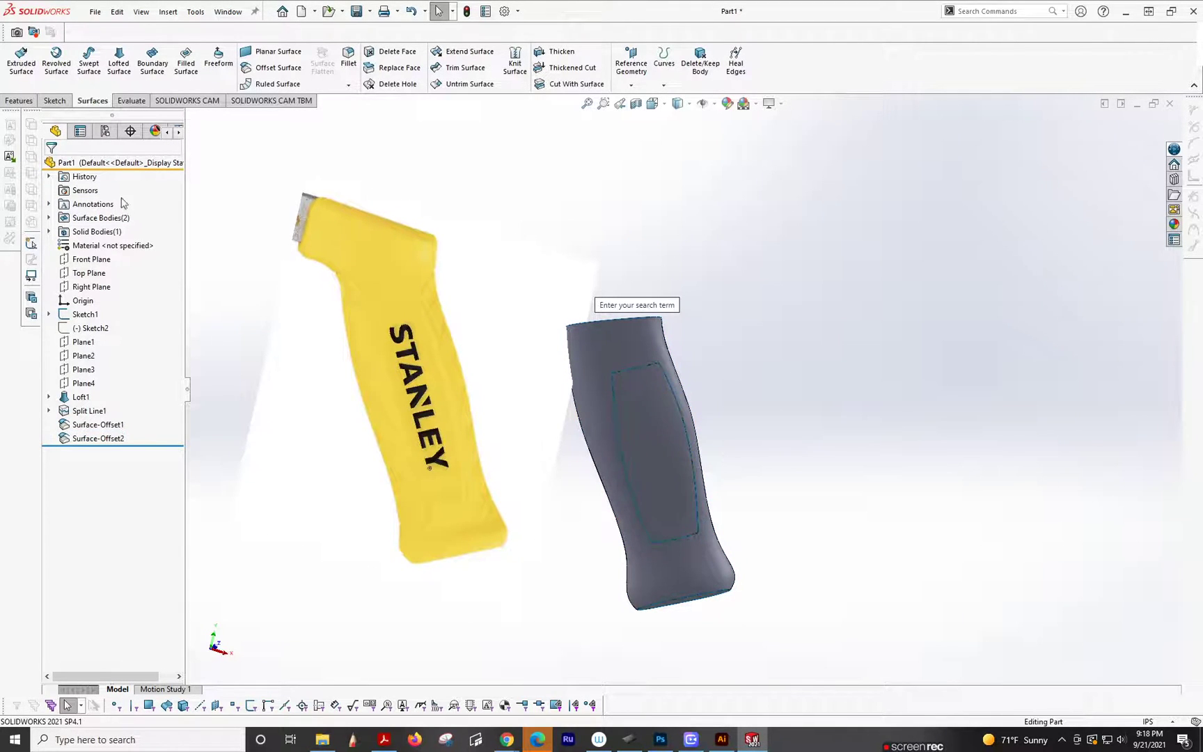
# Expand the Solid Bodies list, check the grip body, and orbit the view
pyautogui.click(48, 231)
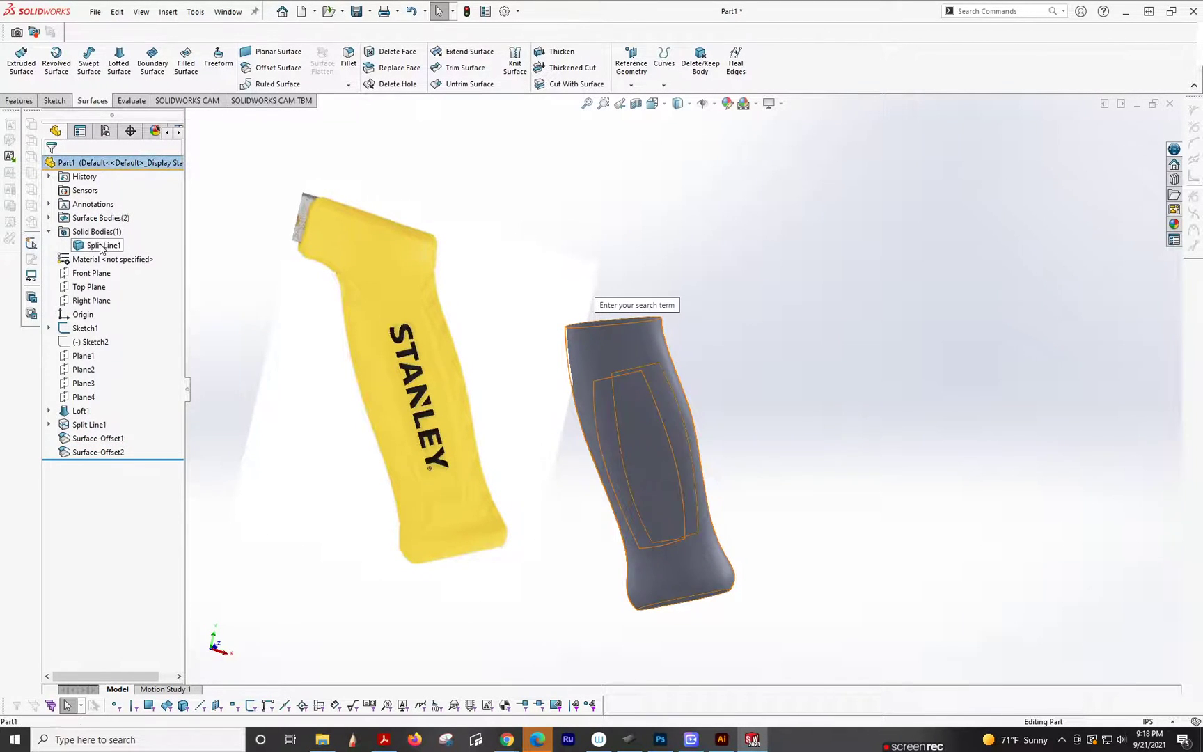
pyautogui.click(103, 245)
pyautogui.click(719, 304)
pyautogui.moveTo(720, 305); pyautogui.dragTo(641, 365, button='middle')
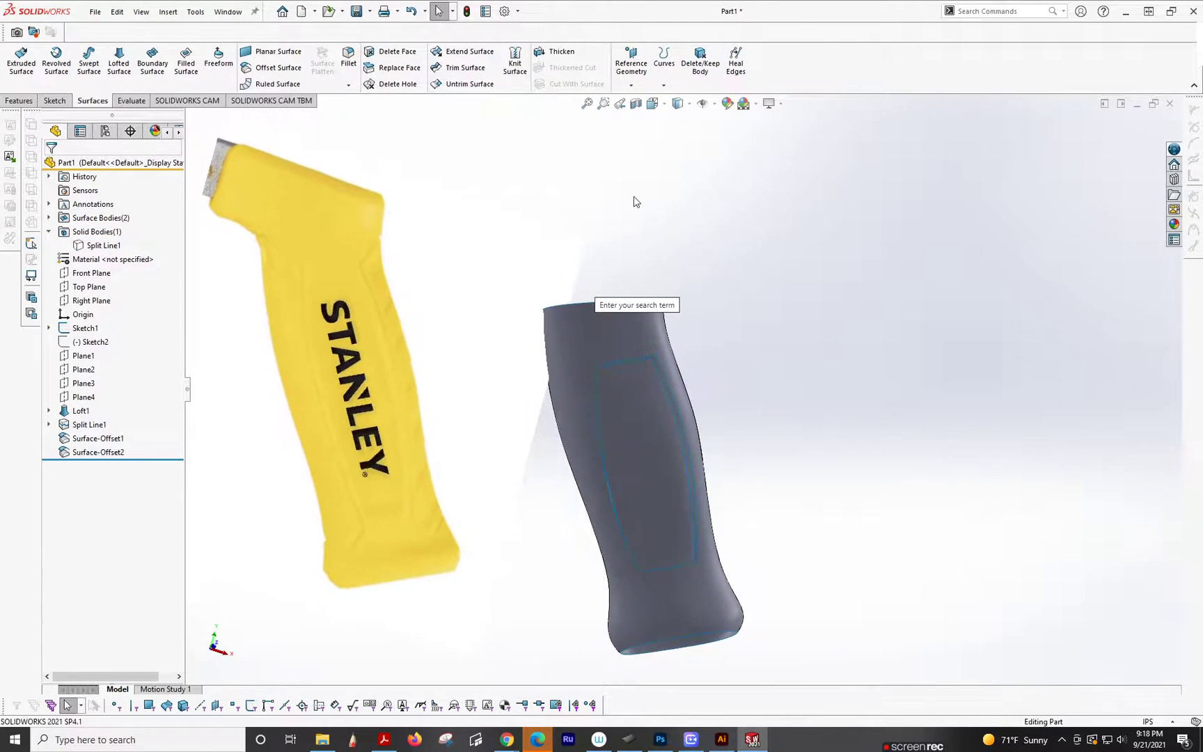
# Sketch a line outline on the Front Plane above the panel as Sketch8
pyautogui.click(653, 103)
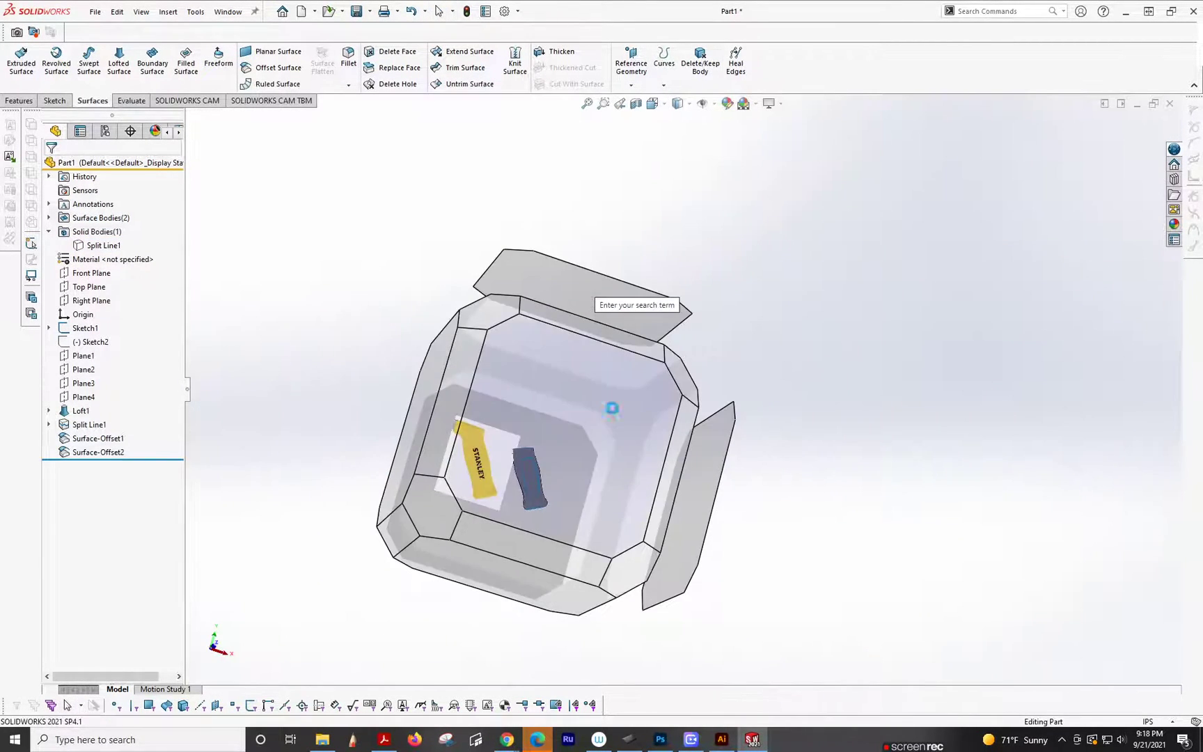
pyautogui.scroll(-5, 696, 439)
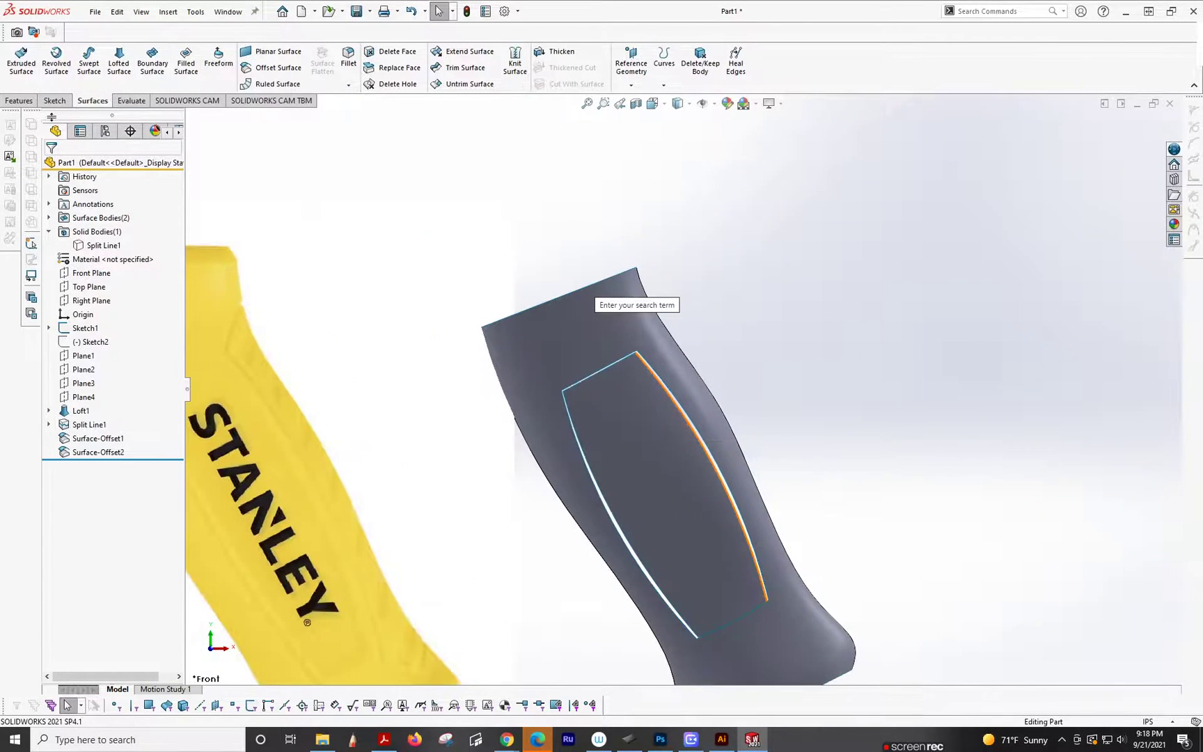
pyautogui.click(90, 273)
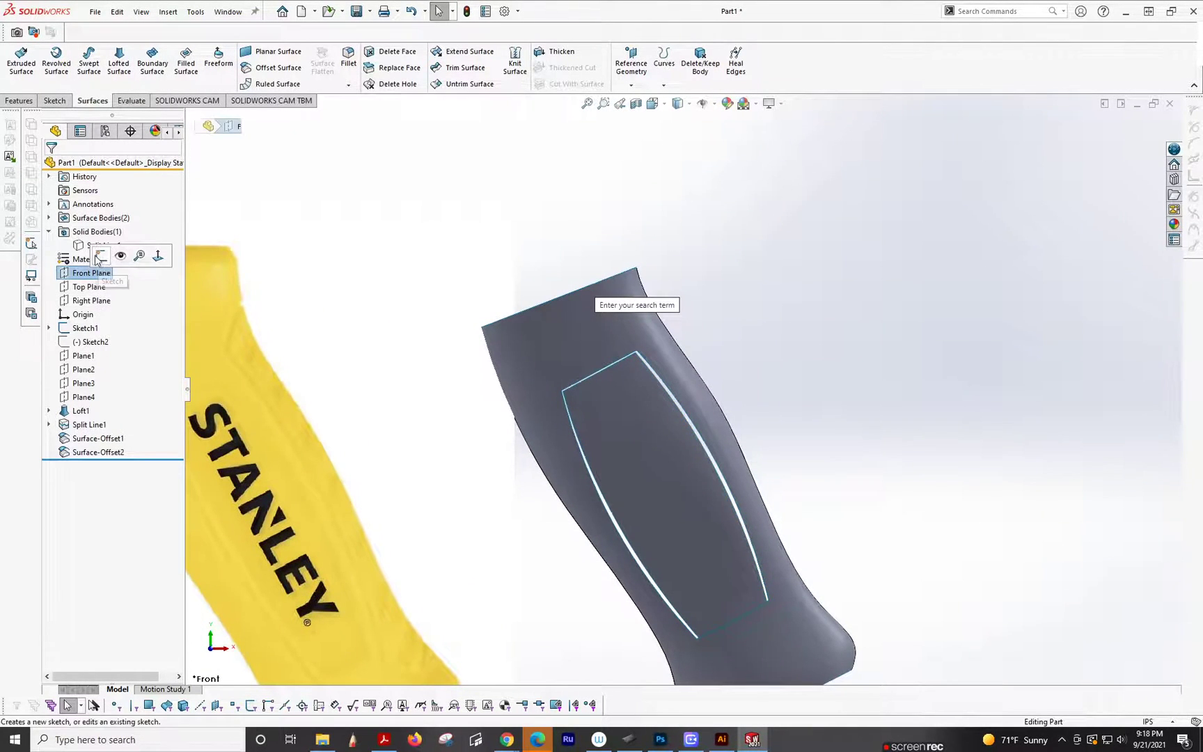
pyautogui.click(98, 259)
pyautogui.click(82, 51)
pyautogui.scroll(-4, 538, 388)
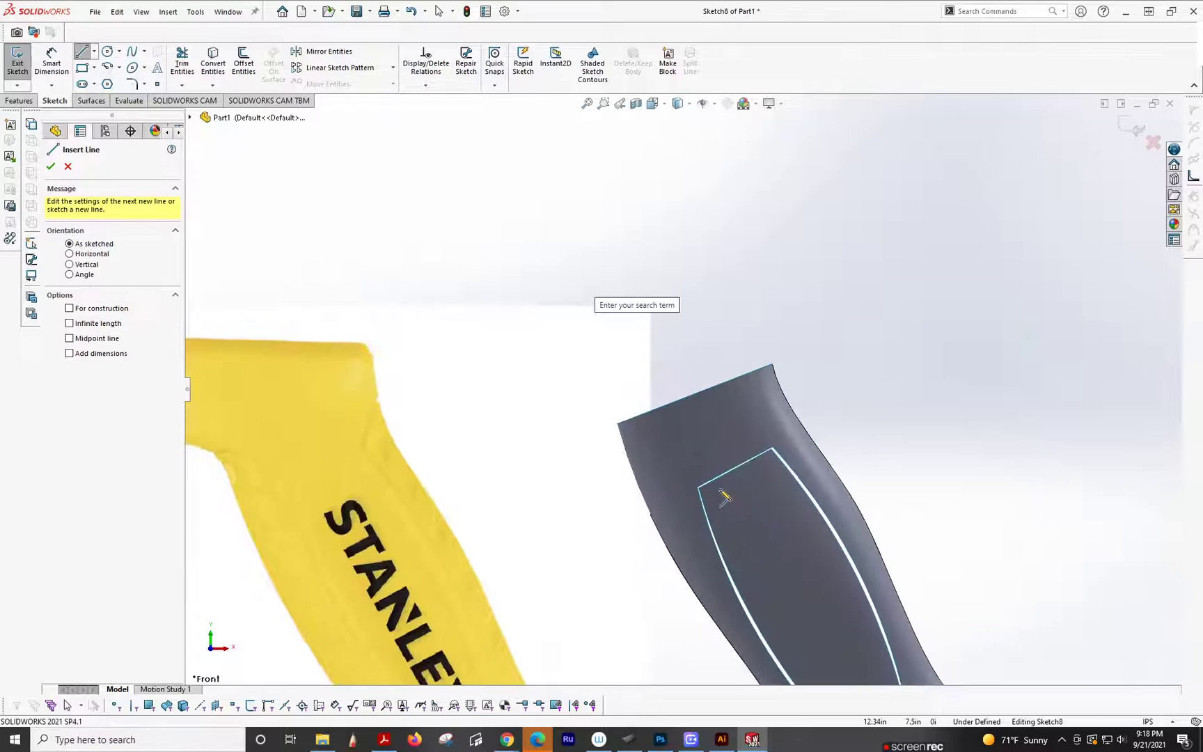
pyautogui.click(698, 487)
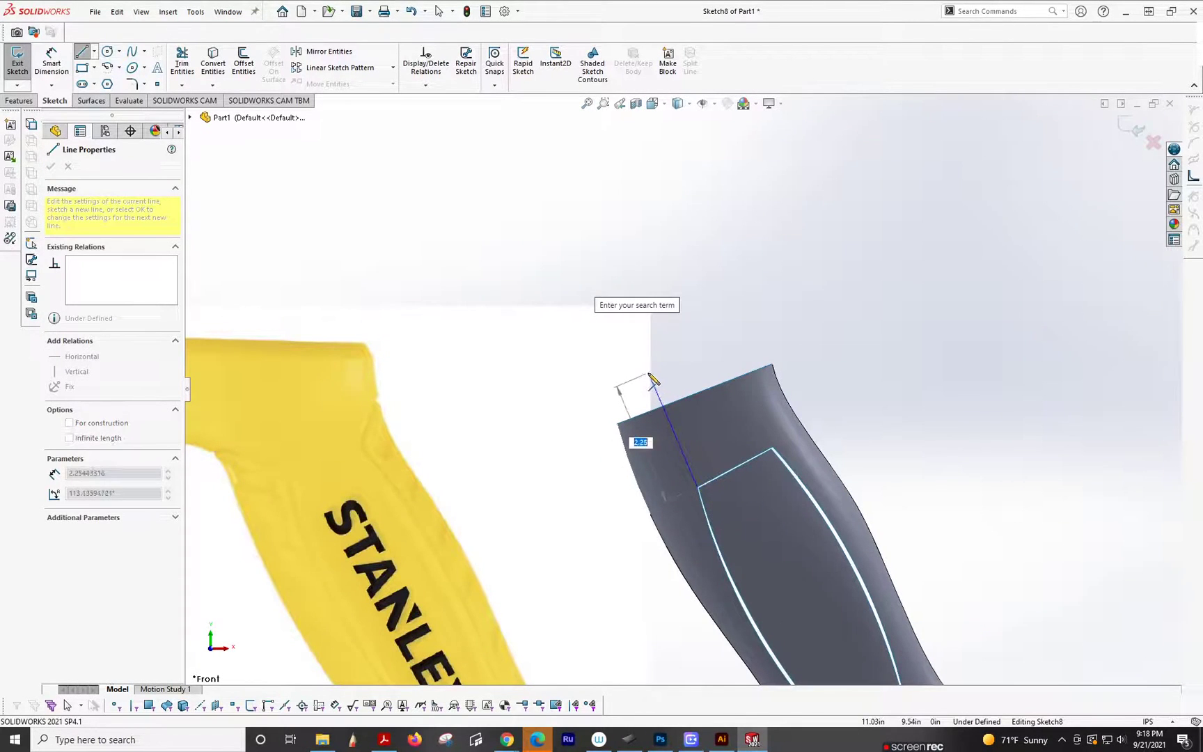
pyautogui.click(646, 374)
pyautogui.click(734, 350)
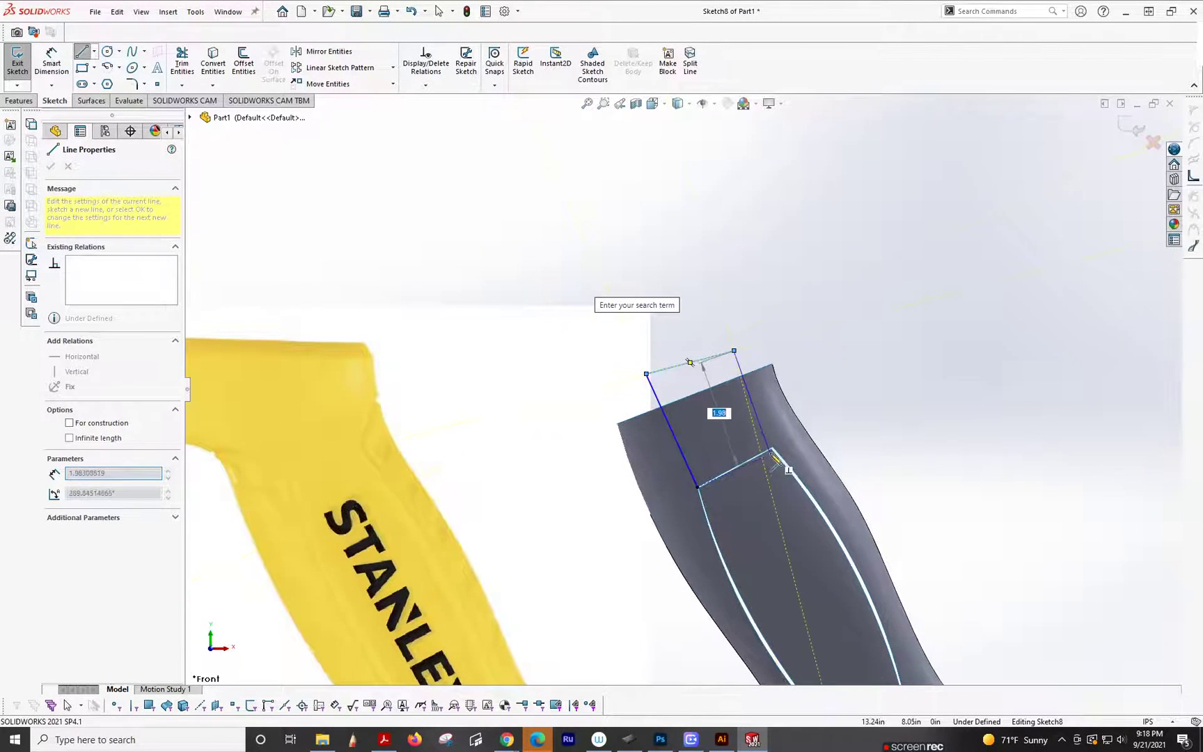
pyautogui.click(773, 446)
pyautogui.press('Escape')
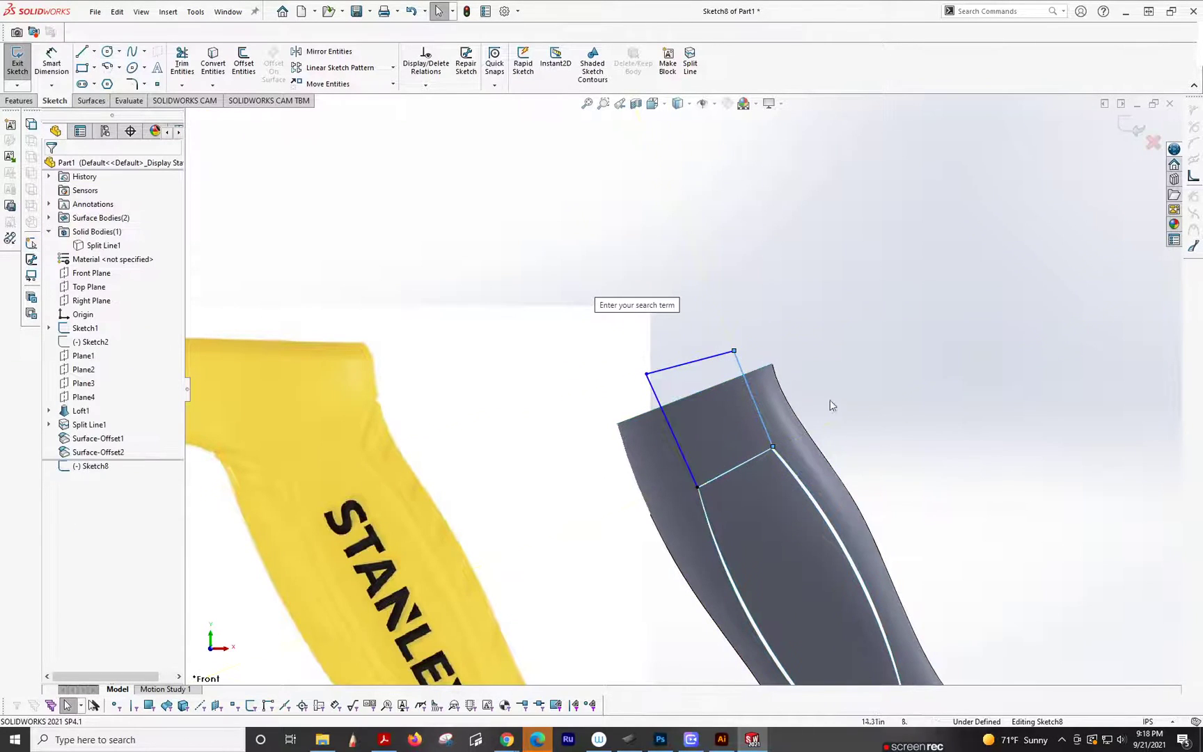
# Trim the copied grip surface with Sketch8, keeping the top patch as Surface-Trim1
pyautogui.click(93, 101)
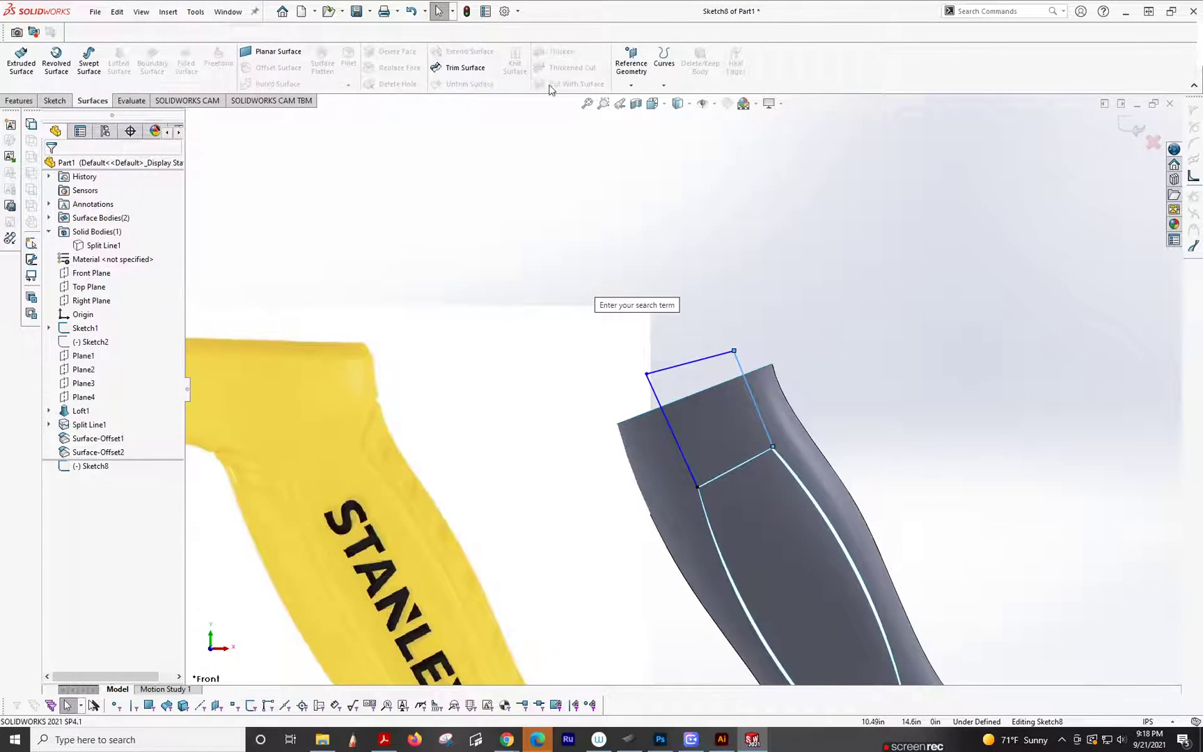
pyautogui.click(475, 74)
pyautogui.click(736, 411)
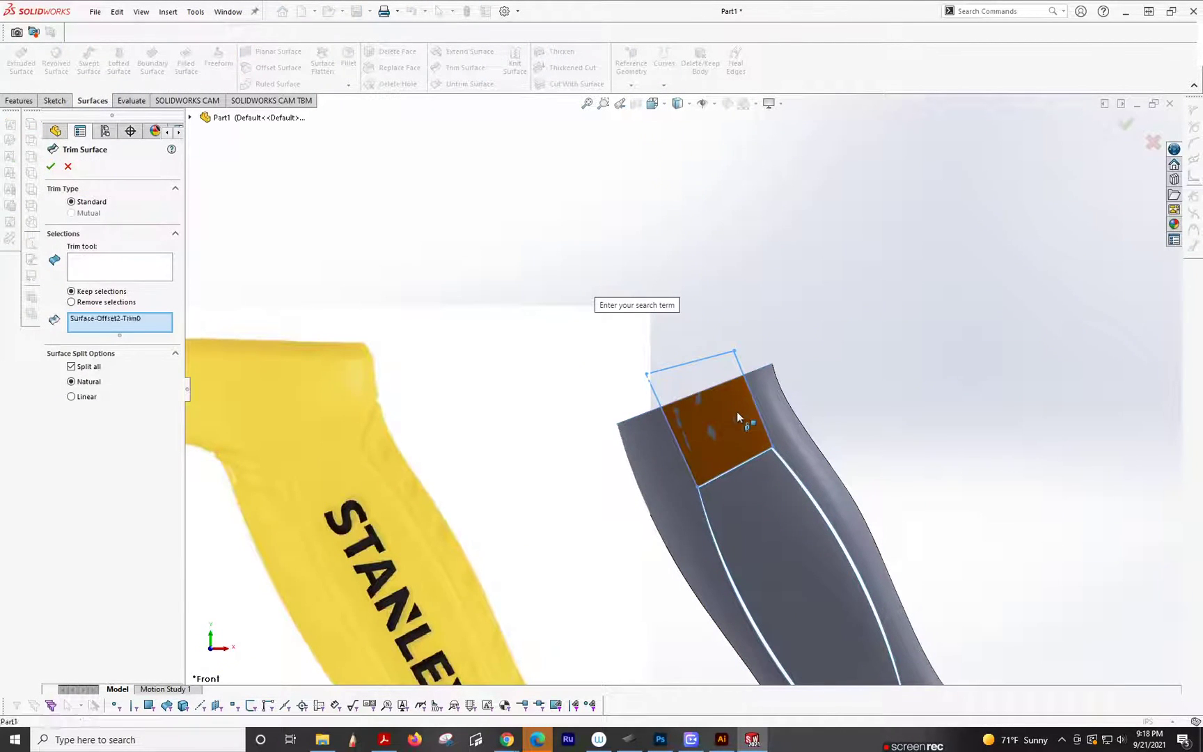
pyautogui.click(51, 166)
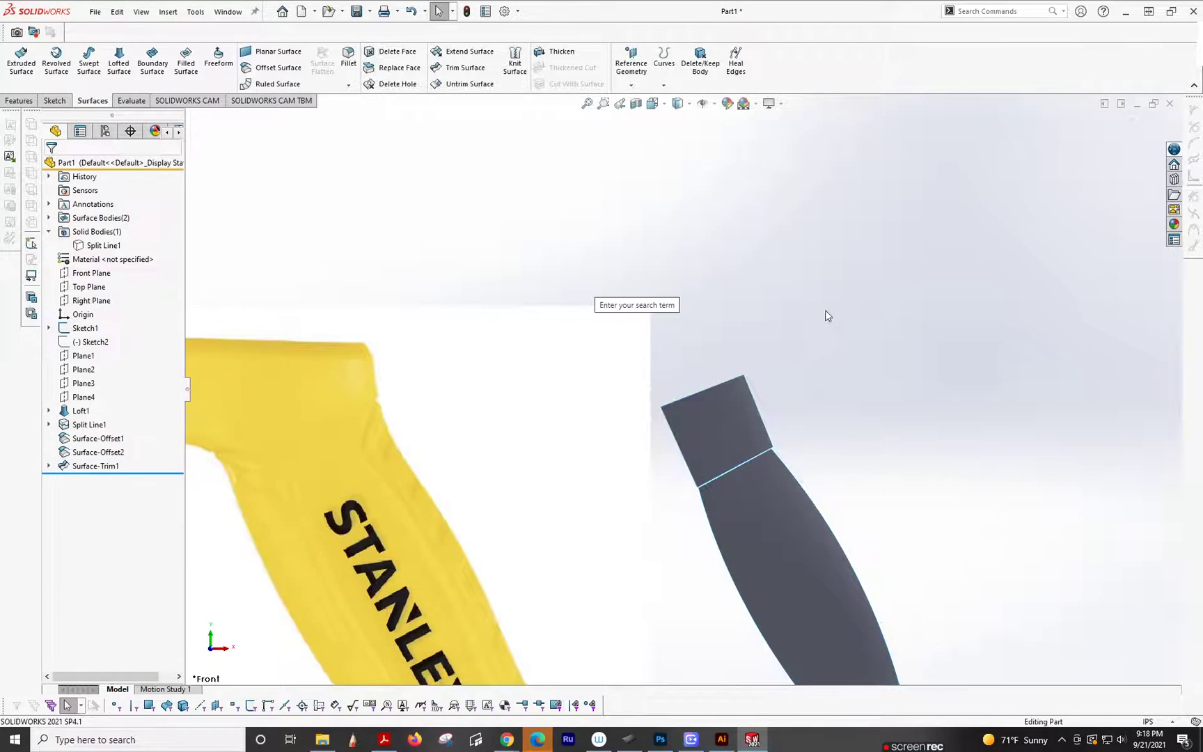
pyautogui.moveTo(824, 314); pyautogui.dragTo(776, 438, button='middle')
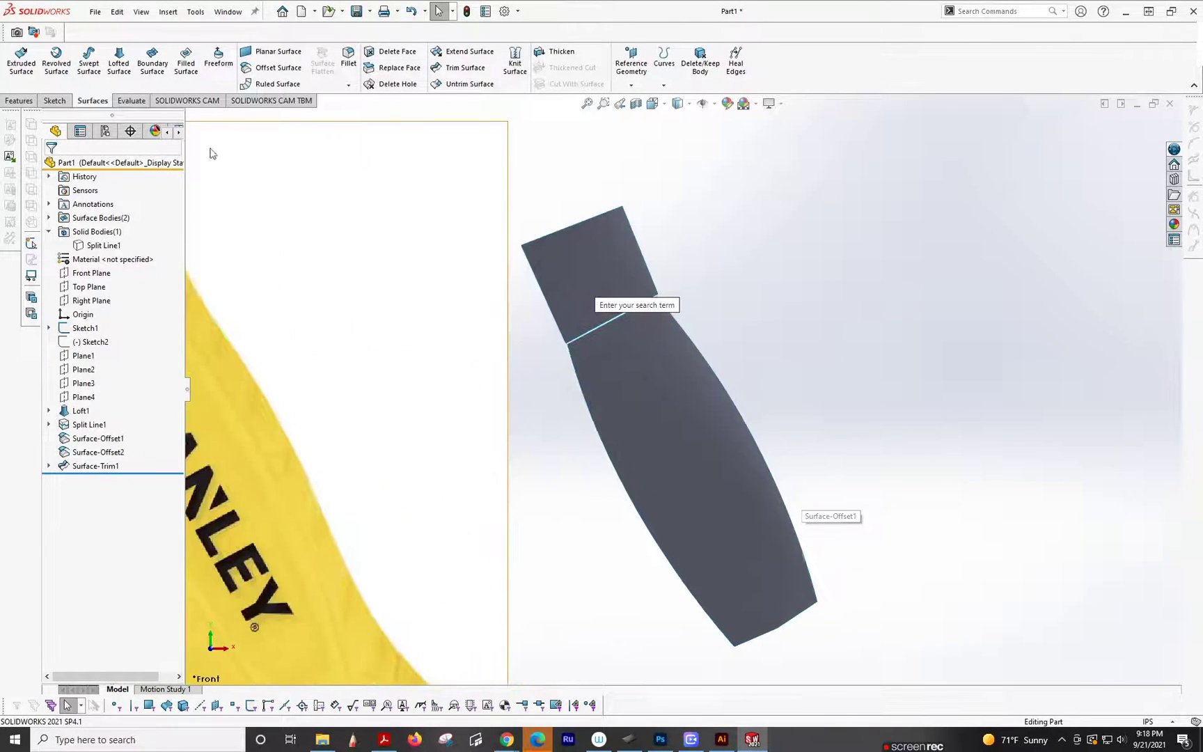
# Draw a Sketch9 line across the grip surface on the Front Plane
pyautogui.click(96, 273)
pyautogui.click(111, 259)
pyautogui.click(81, 52)
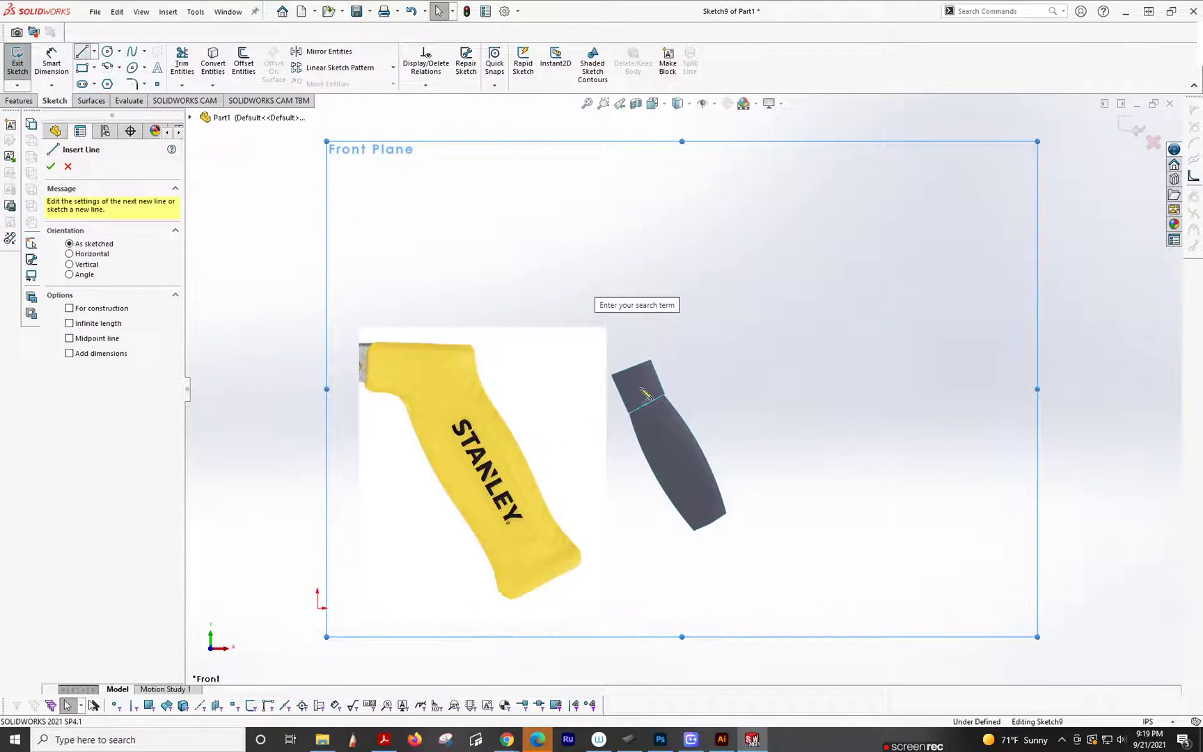
pyautogui.scroll(-3, 700, 423)
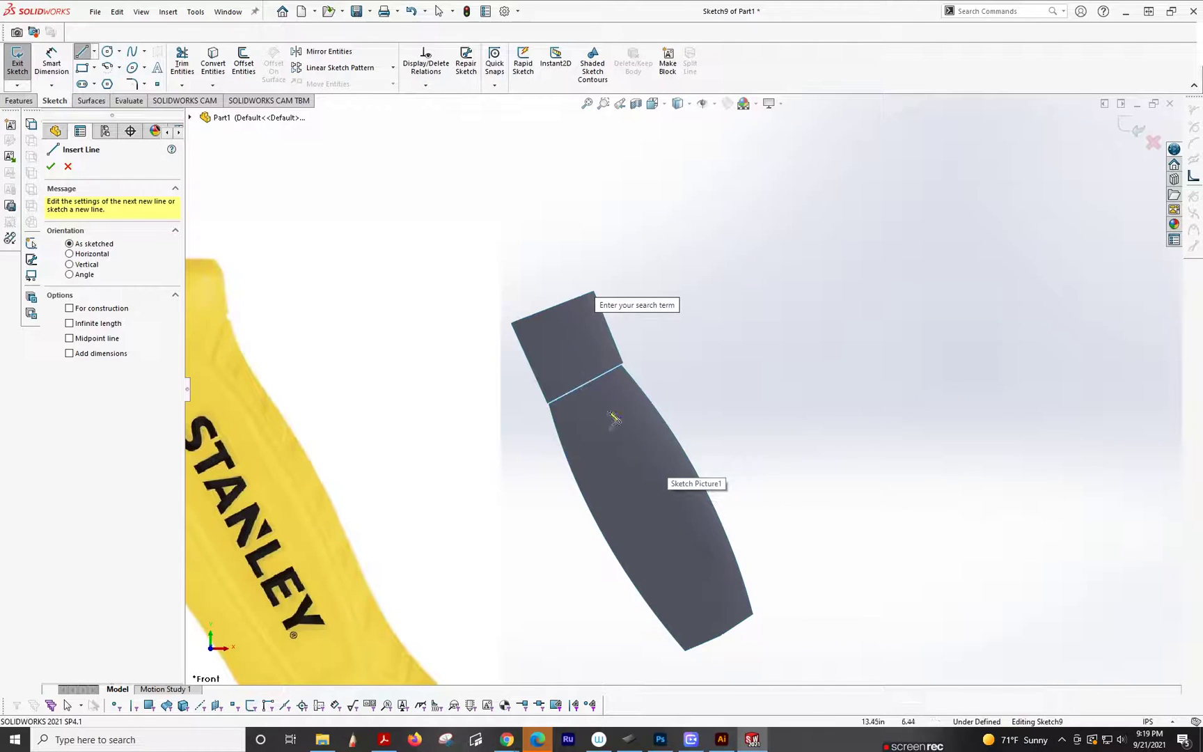
pyautogui.click(557, 505)
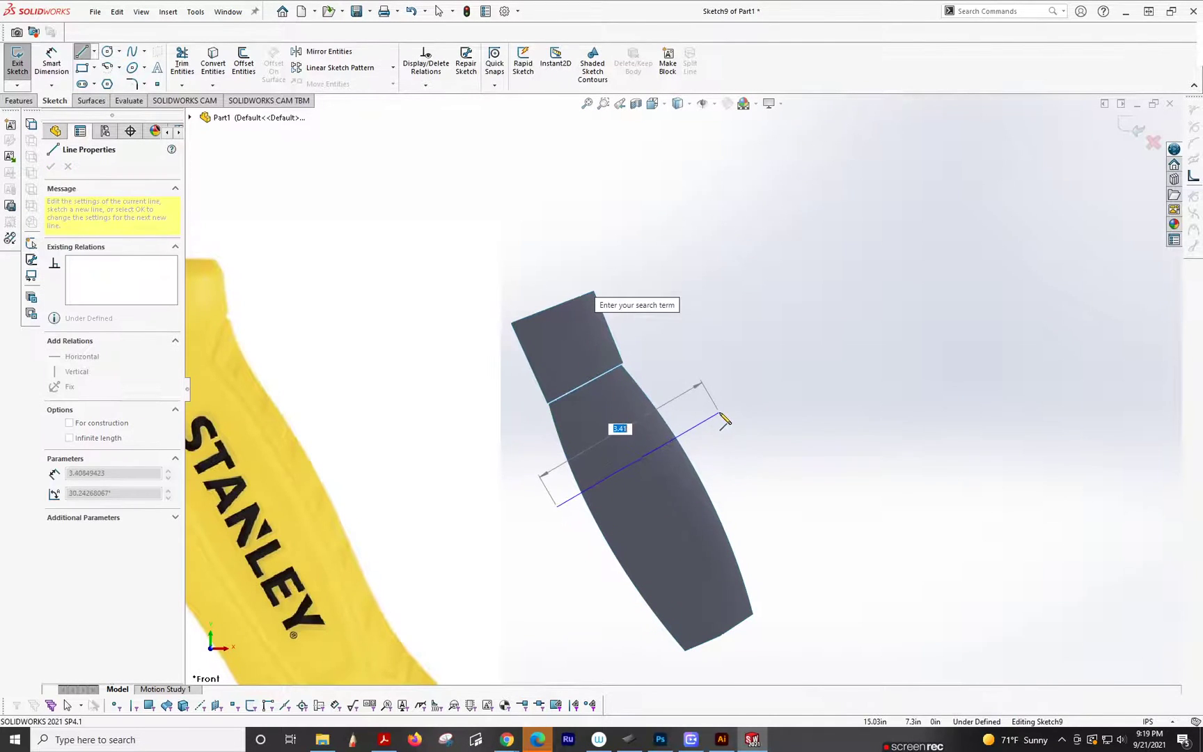
pyautogui.click(721, 416)
pyautogui.press('Escape')
pyautogui.moveTo(701, 430)
pyautogui.mouseDown()
pyautogui.moveTo(686, 407)
pyautogui.moveTo(691, 418)
pyautogui.mouseUp()
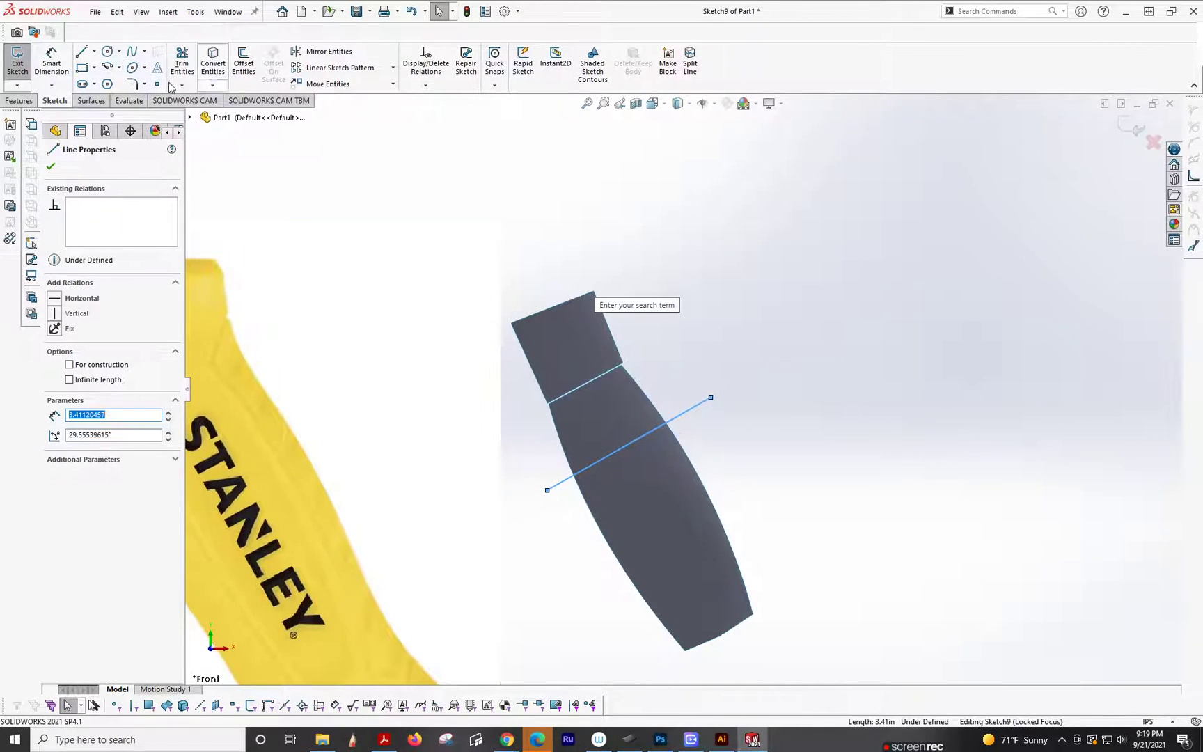
# Trim the surface with Sketch9, removing the middle strip as Surface-Trim2
pyautogui.click(91, 101)
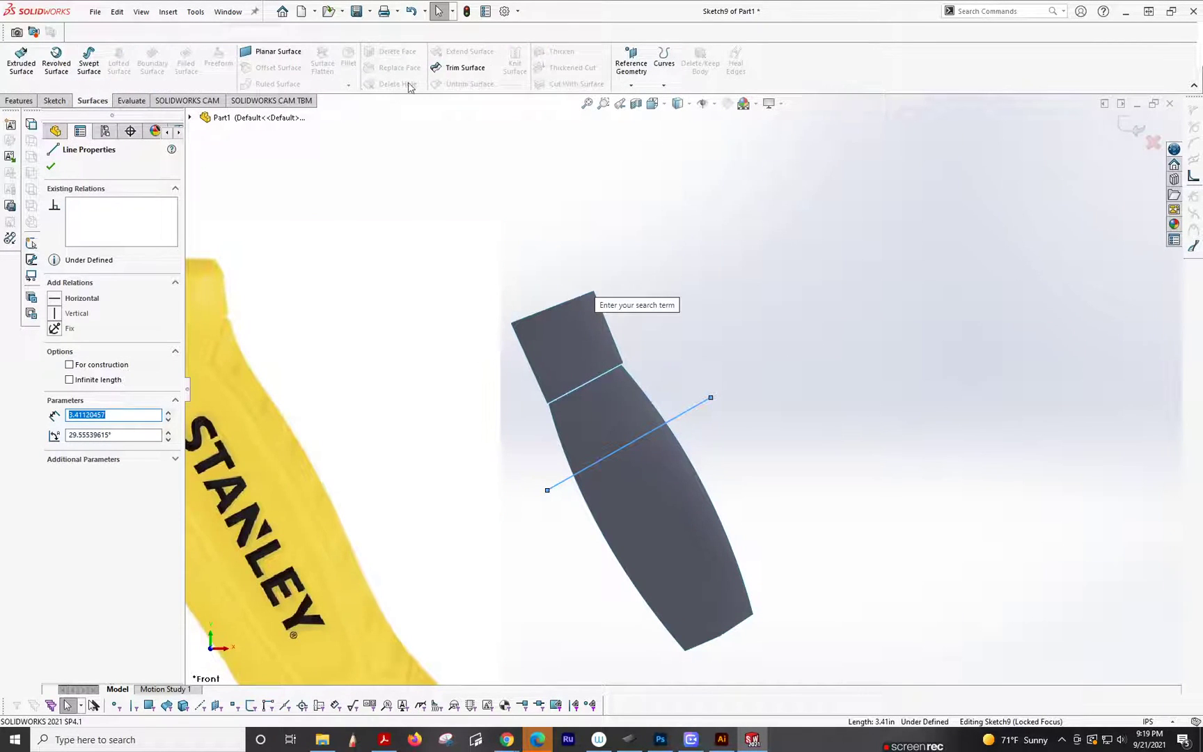
pyautogui.click(465, 68)
pyautogui.click(693, 505)
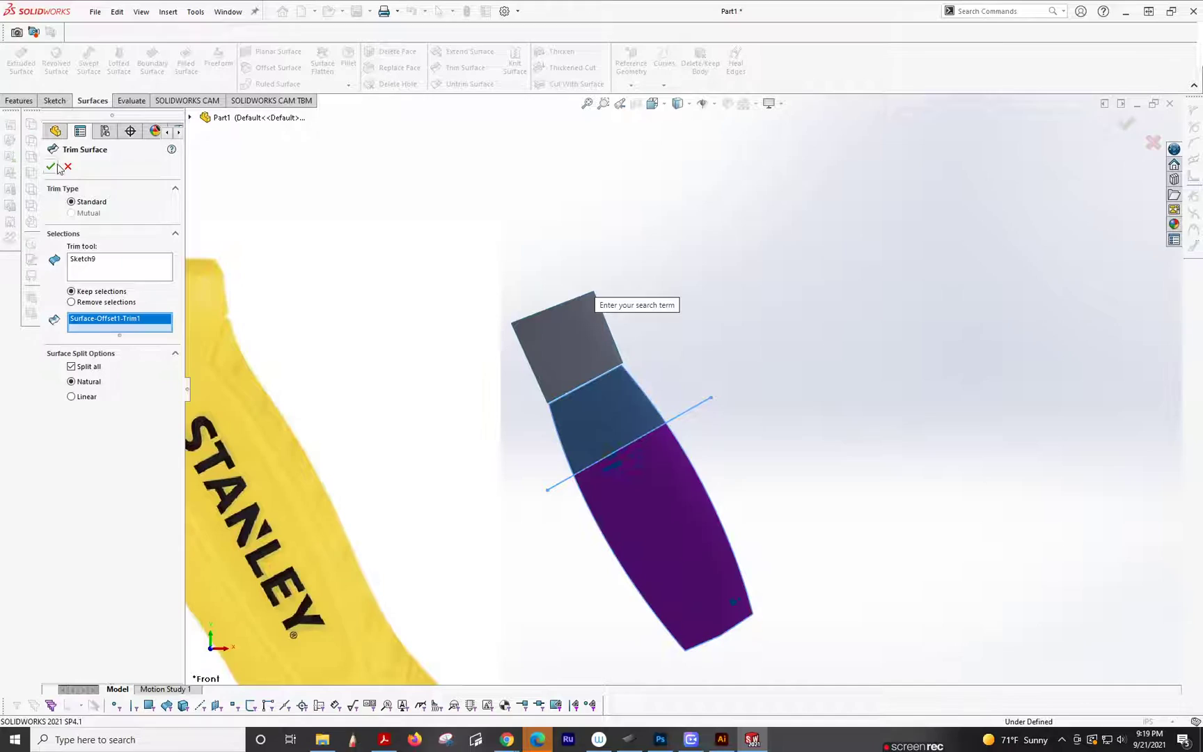
pyautogui.press('Return')
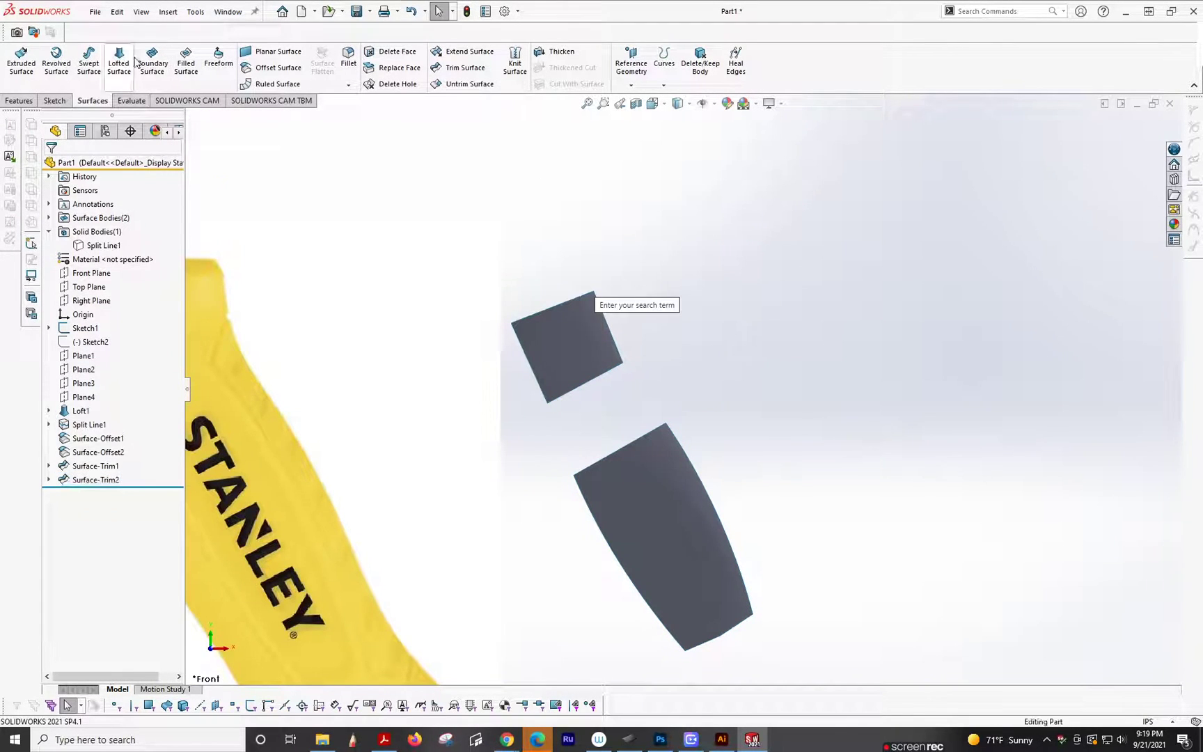
# Bridge the two pieces' facing edges with a boundary surface tangent to both faces
pyautogui.click(144, 67)
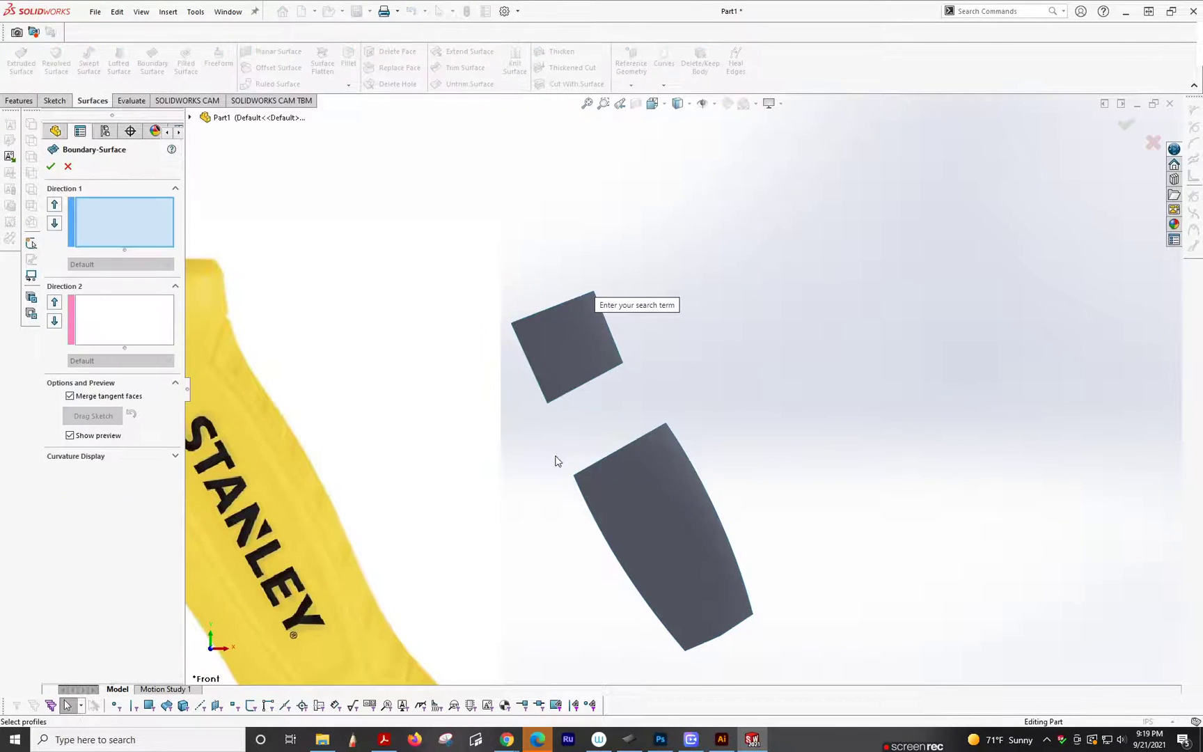
pyautogui.click(554, 404)
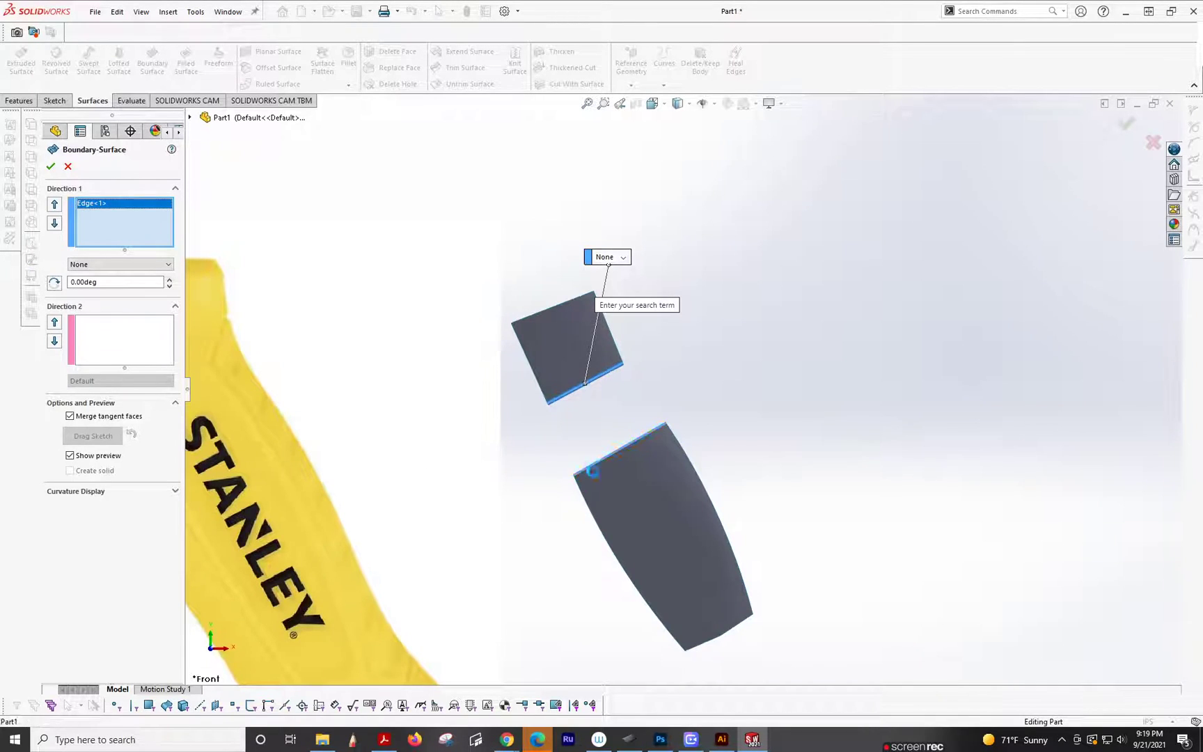
pyautogui.click(616, 451)
pyautogui.click(104, 205)
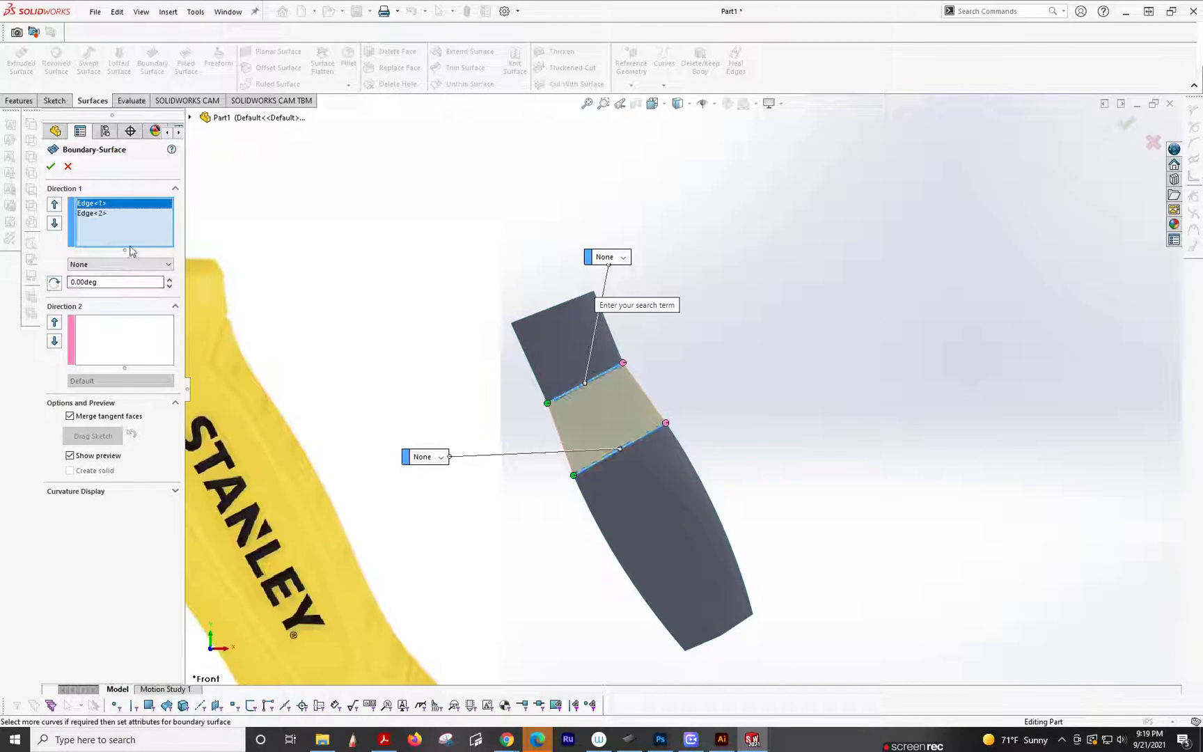
pyautogui.click(108, 265)
pyautogui.click(97, 303)
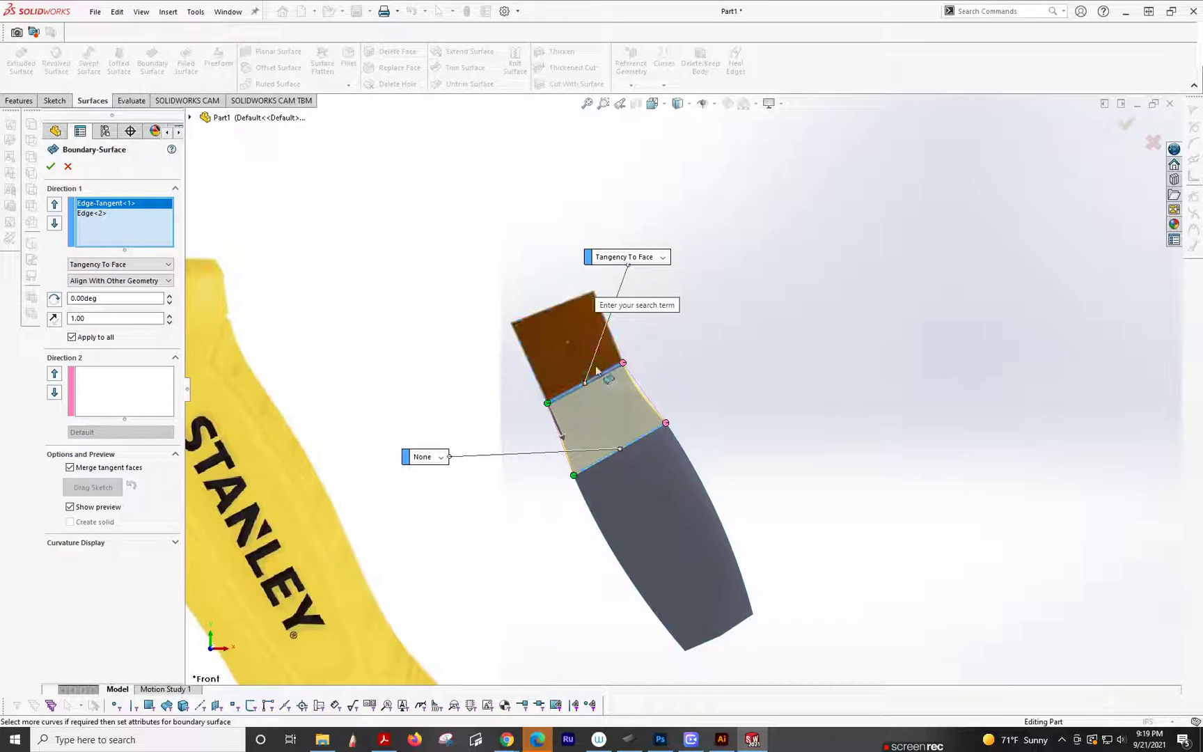
pyautogui.click(96, 214)
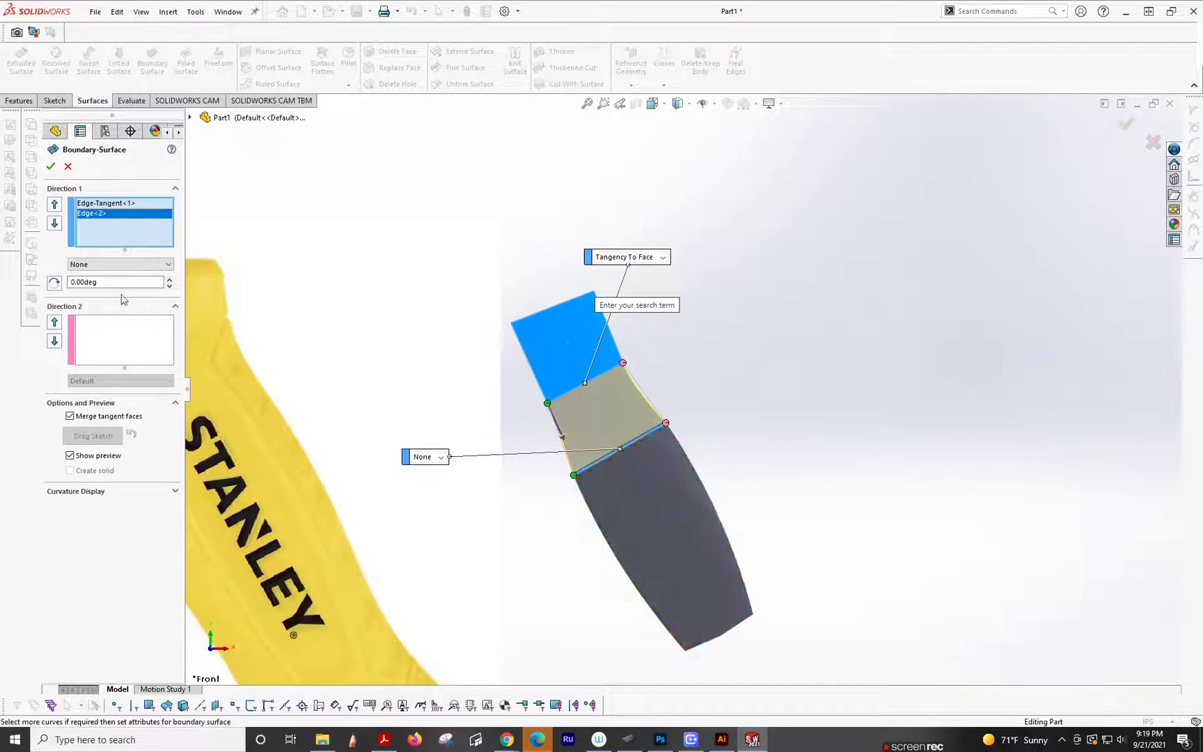
pyautogui.click(118, 265)
pyautogui.click(115, 291)
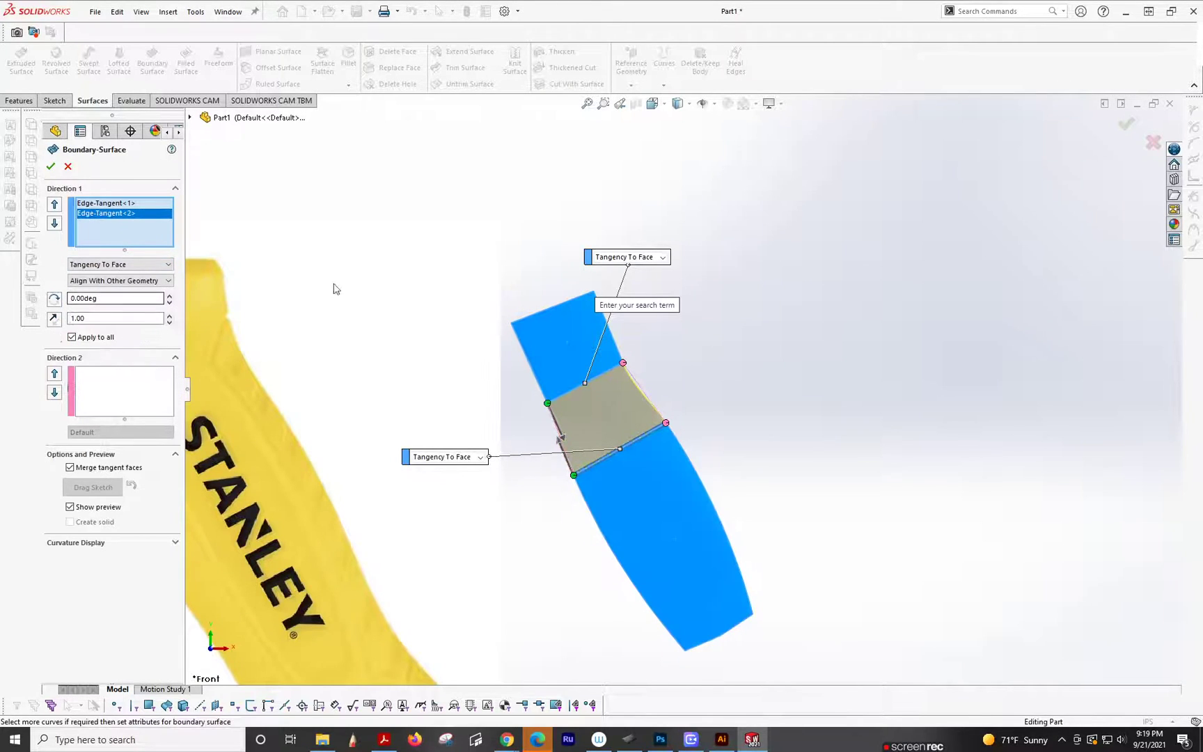
# Shorten the upper tangent, lengthen the lower one to 1.25, and accept Boundary-Surface1
pyautogui.moveTo(662, 279); pyautogui.dragTo(679, 321, button='middle')
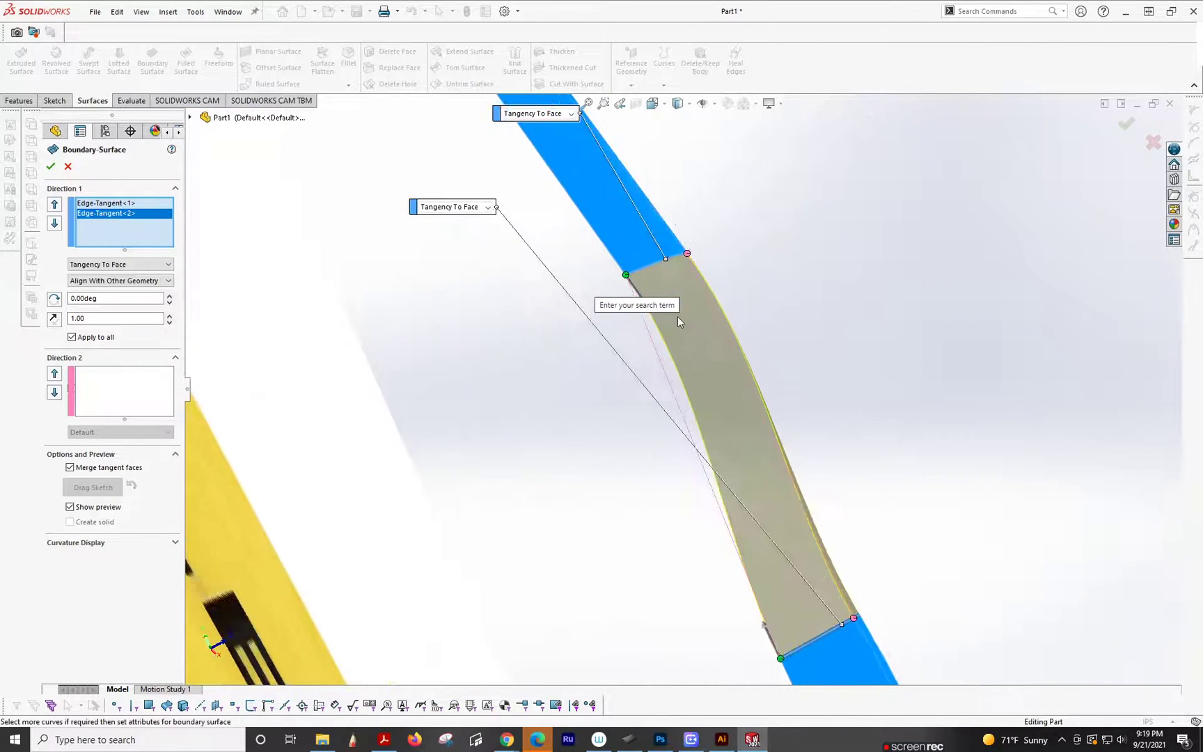
pyautogui.moveTo(674, 371); pyautogui.dragTo(678, 342, button='middle')
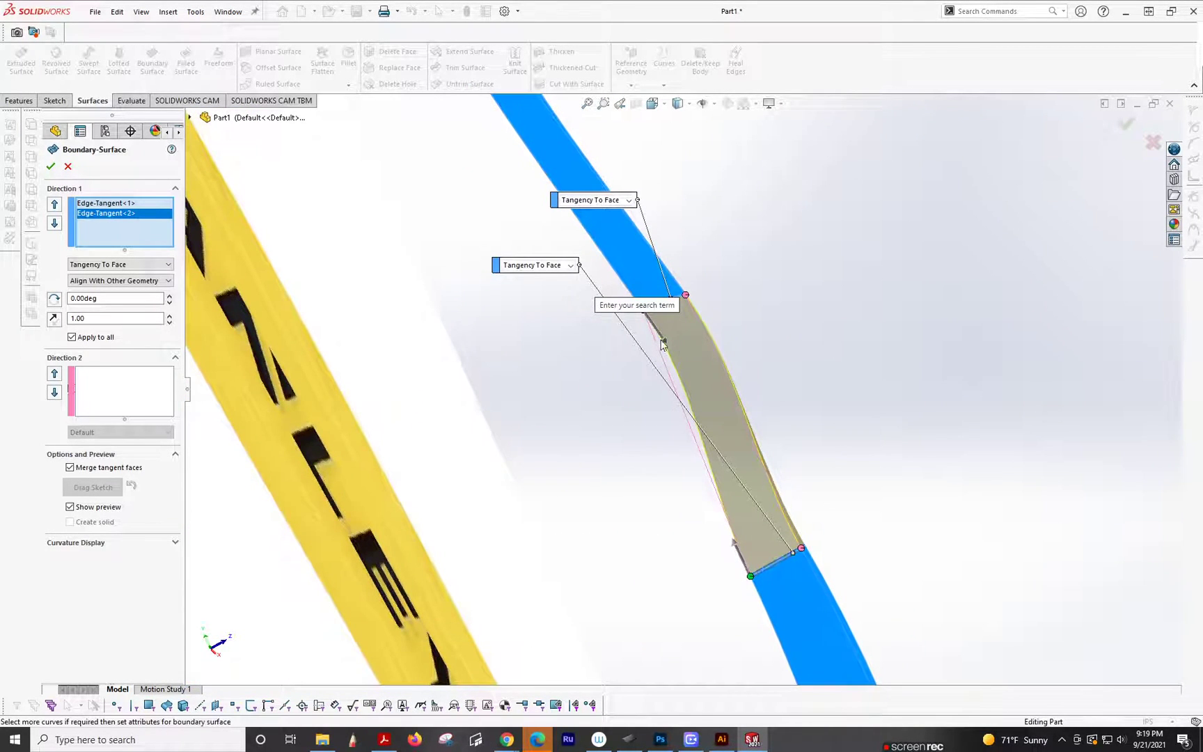
pyautogui.click(663, 339)
pyautogui.moveTo(663, 338); pyautogui.dragTo(662, 338)
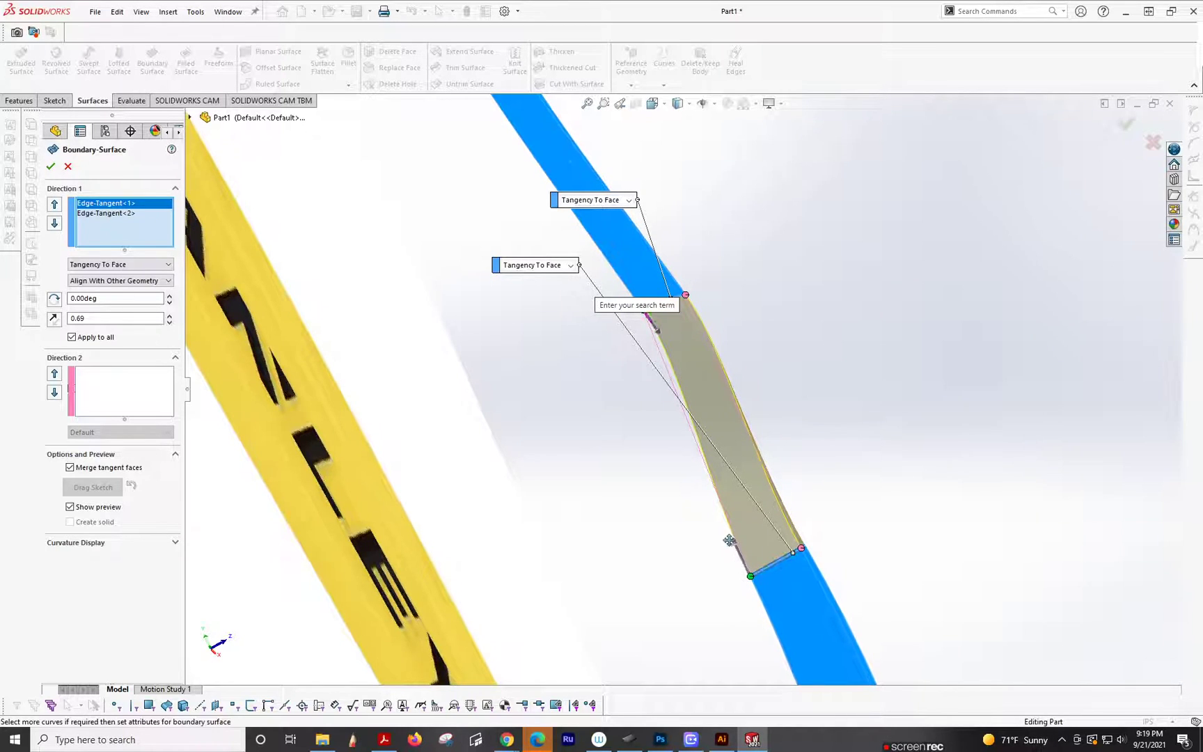
pyautogui.click(734, 540)
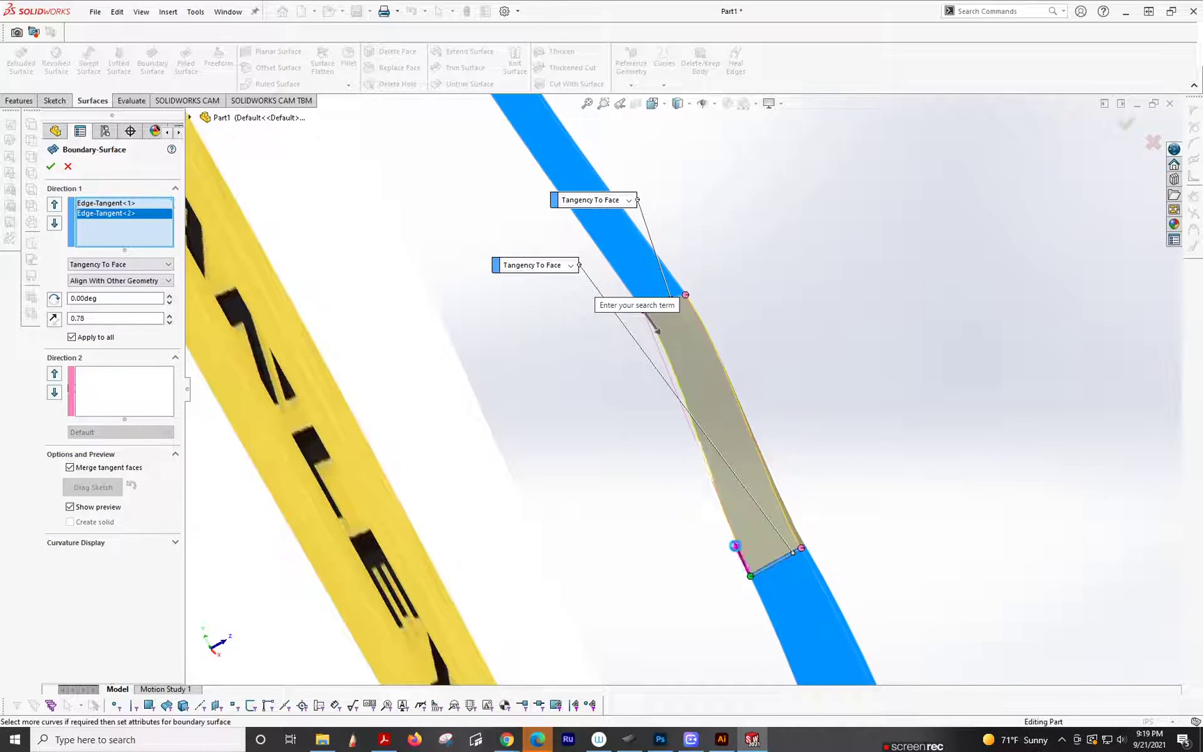
pyautogui.moveTo(734, 541); pyautogui.dragTo(732, 537)
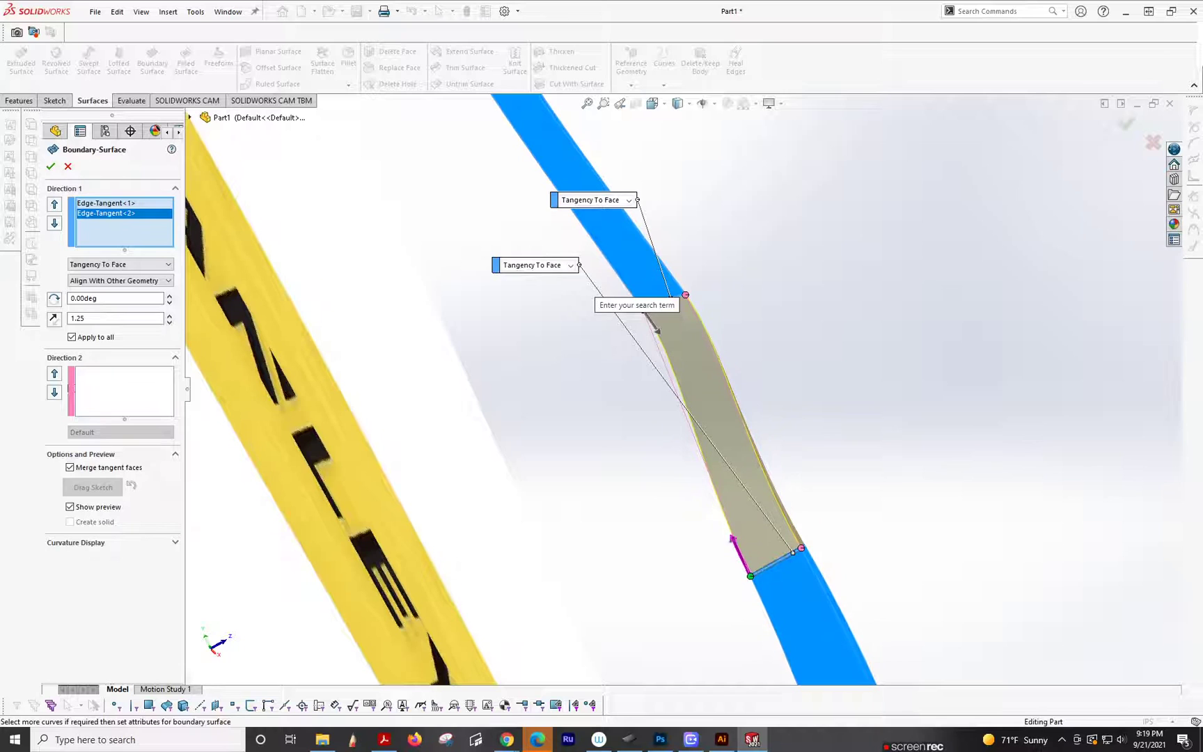
pyautogui.click(50, 166)
# Edit Sketch9 under Surface-Trim2 and drag its trim line down-right so the trim and blend rebuild
pyautogui.scroll(3, 836, 426)
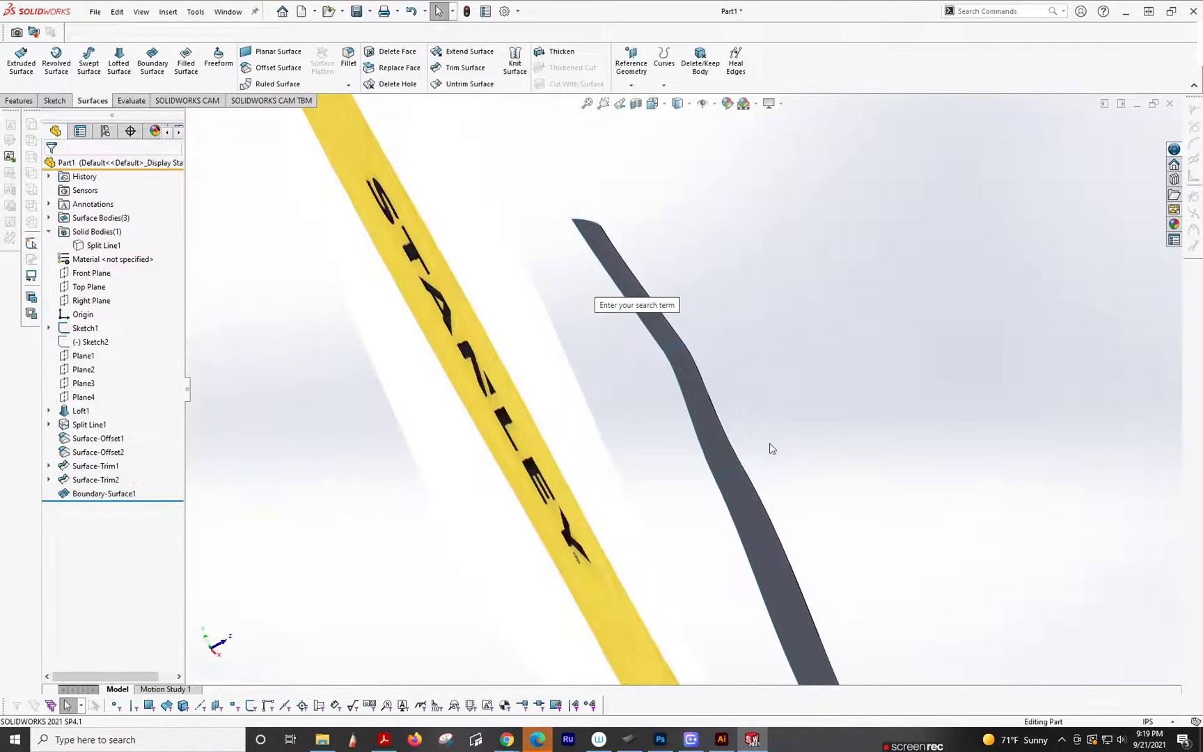
pyautogui.moveTo(769, 442); pyautogui.dragTo(720, 499, button='middle')
pyautogui.scroll(2, 720, 499)
pyautogui.scroll(-3, 698, 445)
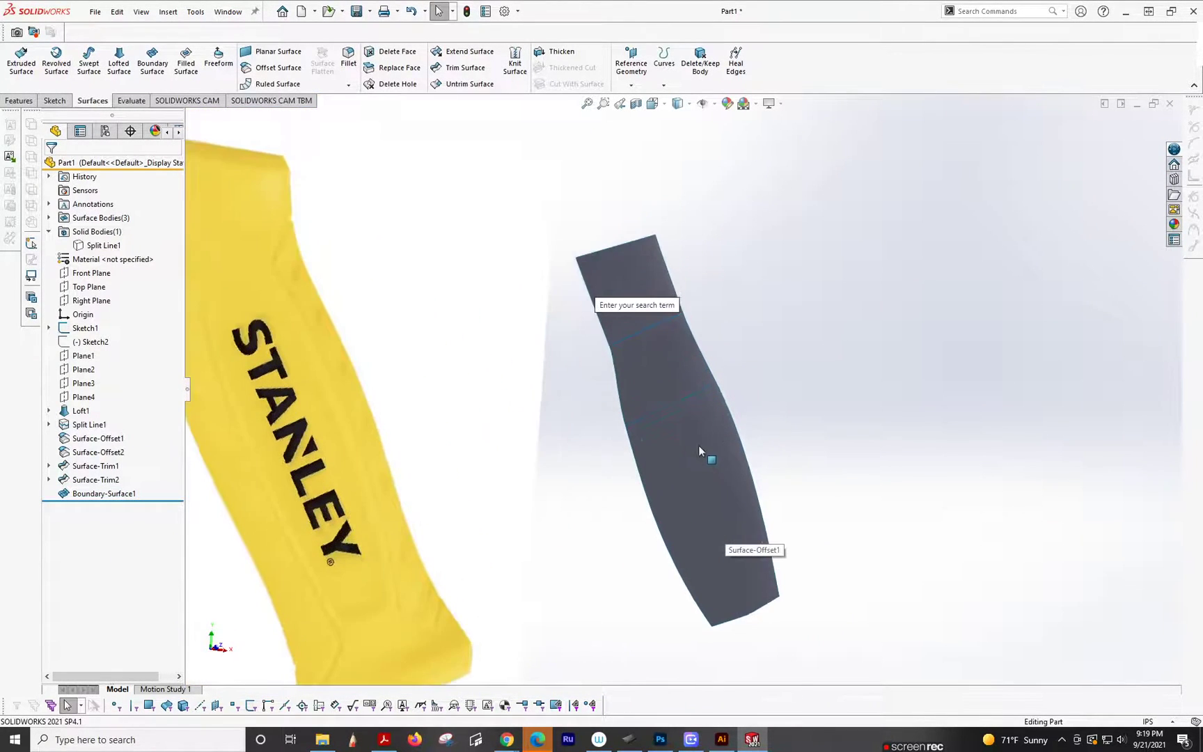
pyautogui.moveTo(698, 445); pyautogui.dragTo(606, 439, button='middle')
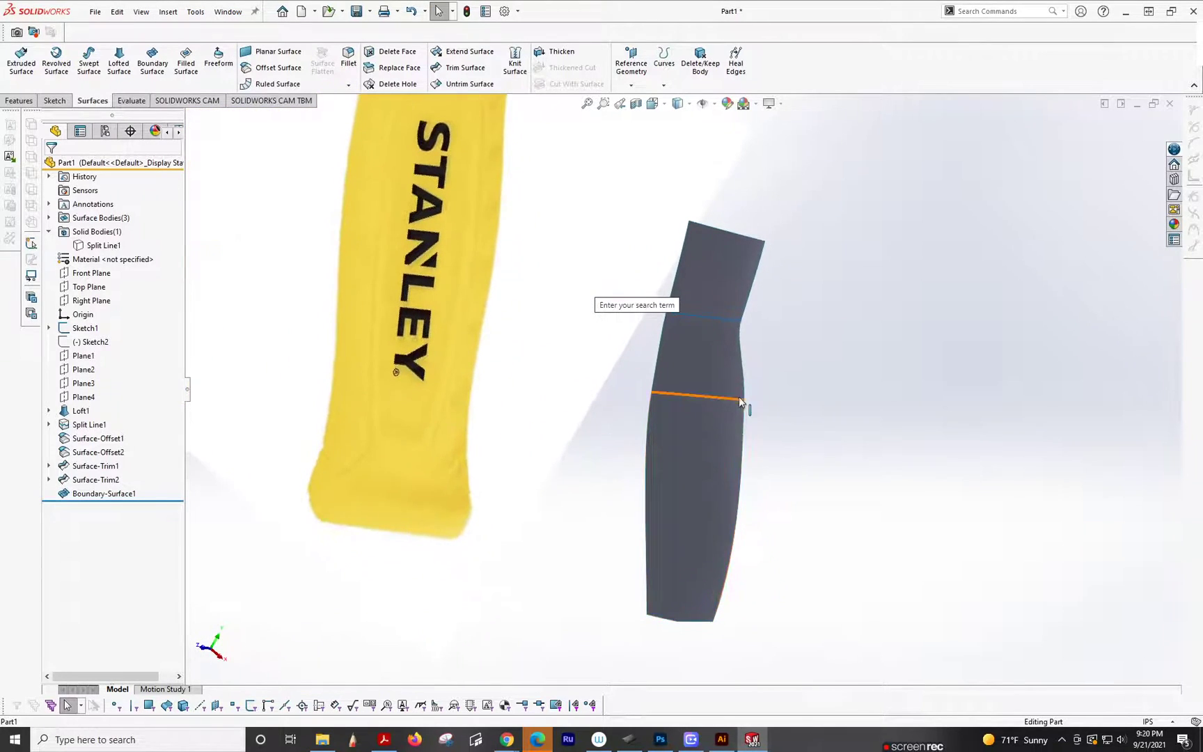
pyautogui.scroll(-1, 739, 400)
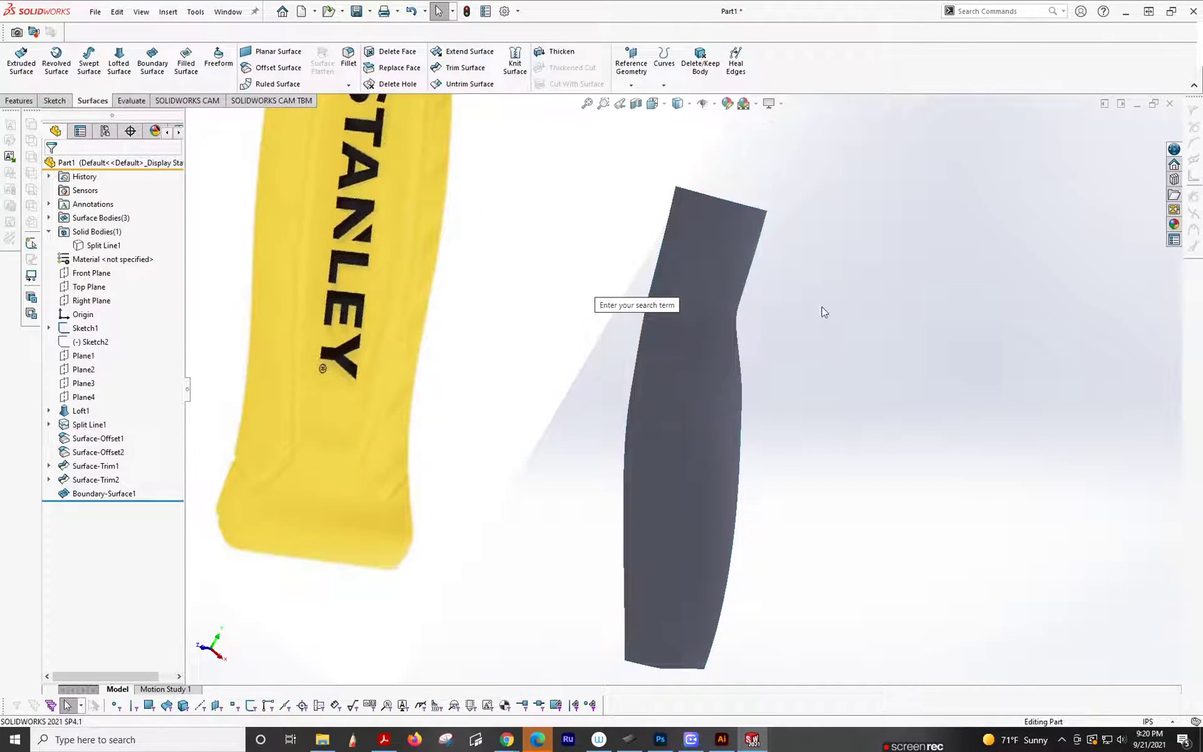
pyautogui.moveTo(763, 435); pyautogui.dragTo(853, 335, button='middle')
pyautogui.click(49, 480)
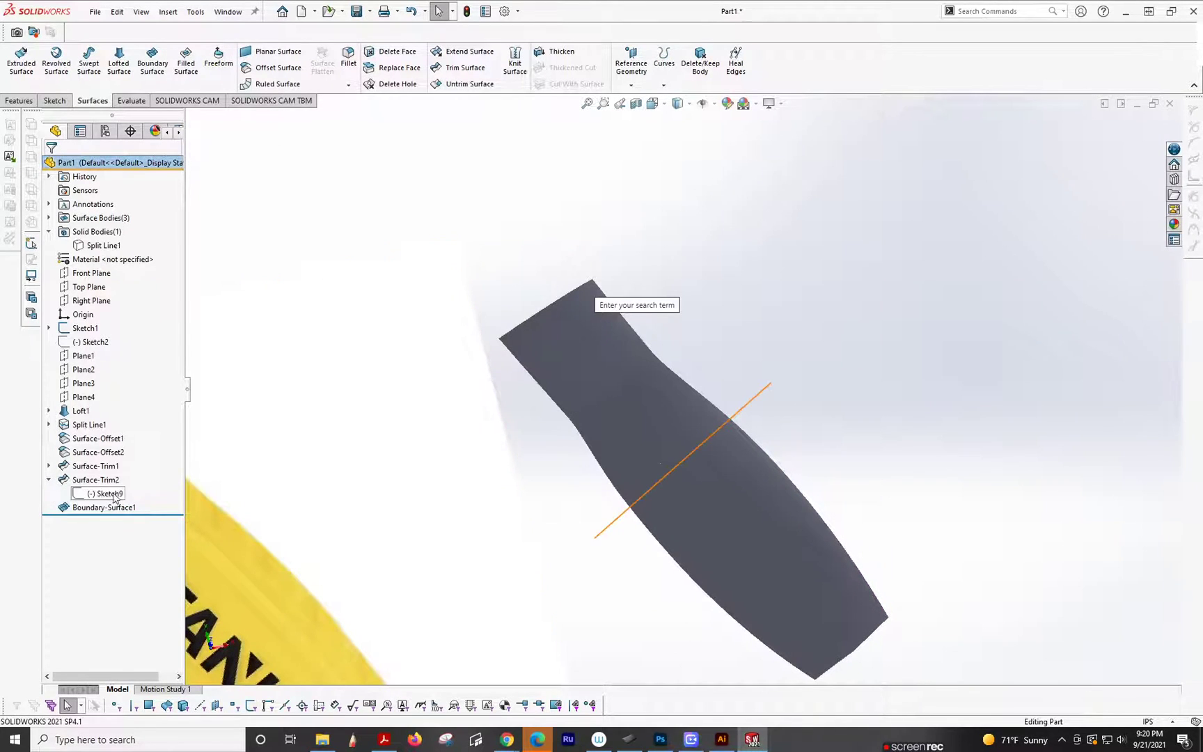
pyautogui.click(110, 494)
pyautogui.click(124, 457)
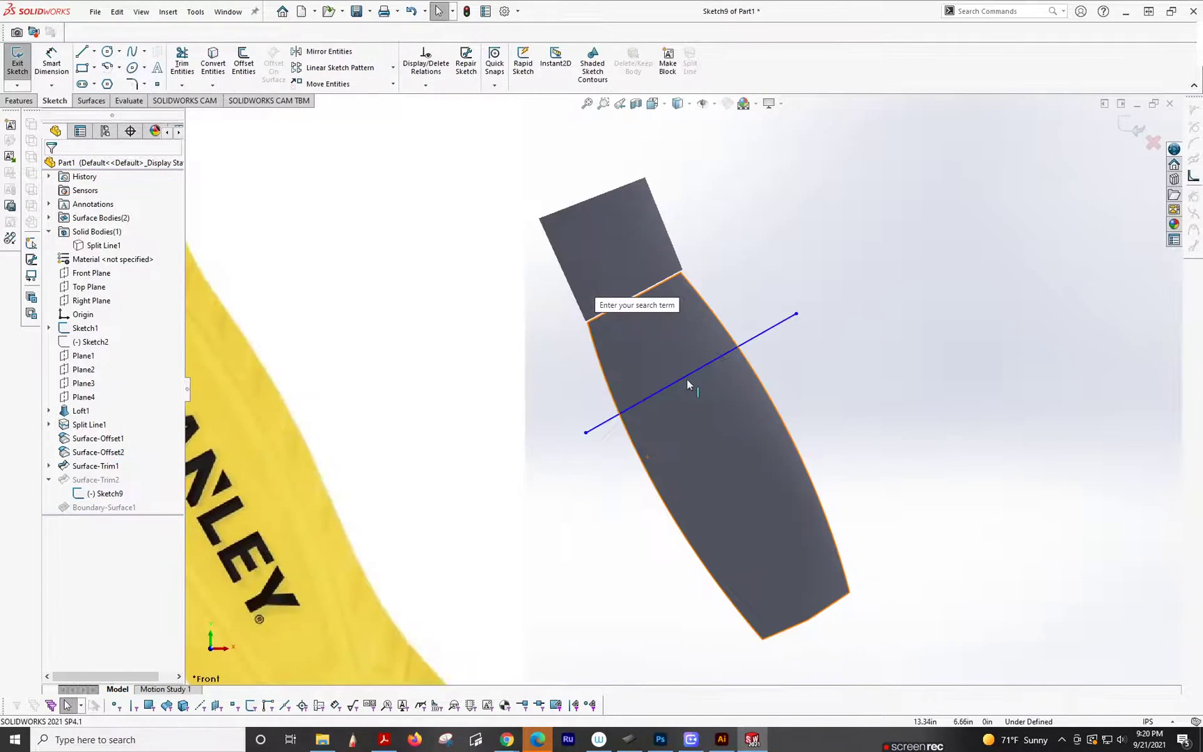
pyautogui.moveTo(690, 376); pyautogui.dragTo(717, 413)
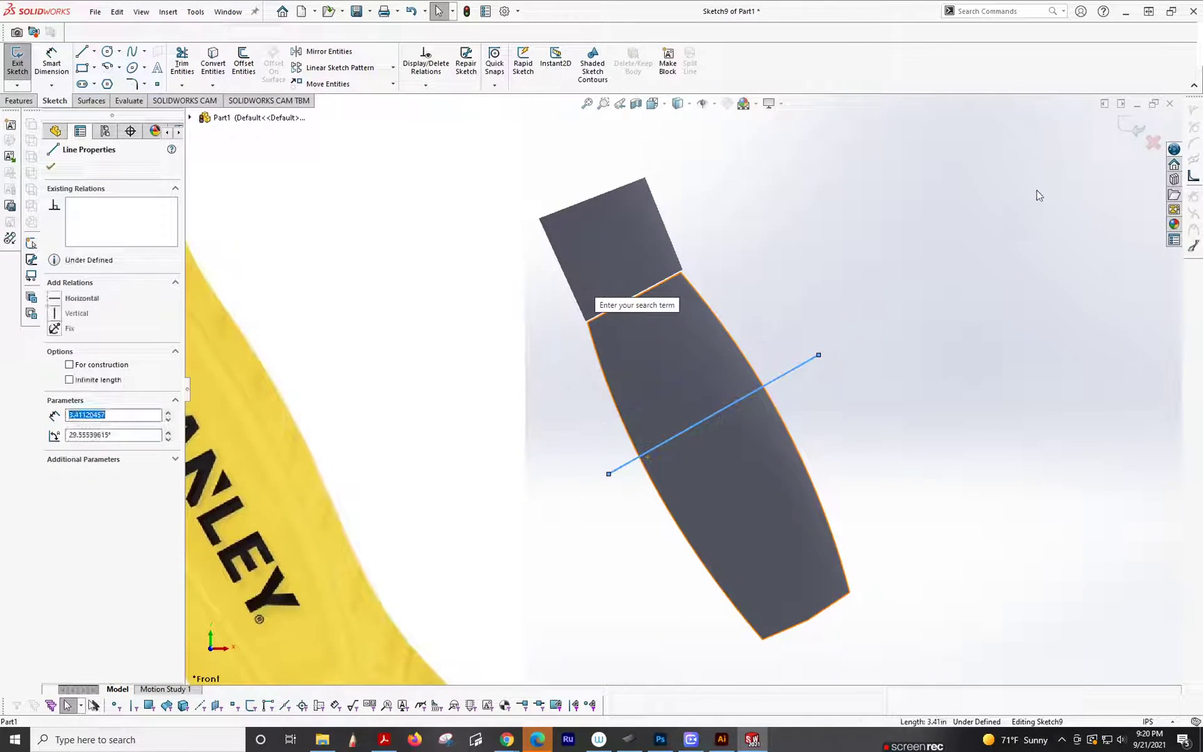
pyautogui.click(1131, 129)
pyautogui.moveTo(811, 451)
pyautogui.mouseDown(button='middle')
pyautogui.moveTo(736, 408)
pyautogui.moveTo(799, 256)
pyautogui.moveTo(832, 232)
pyautogui.moveTo(849, 236)
pyautogui.moveTo(852, 247)
pyautogui.moveTo(814, 260)
pyautogui.moveTo(761, 430)
pyautogui.mouseUp(button='middle')
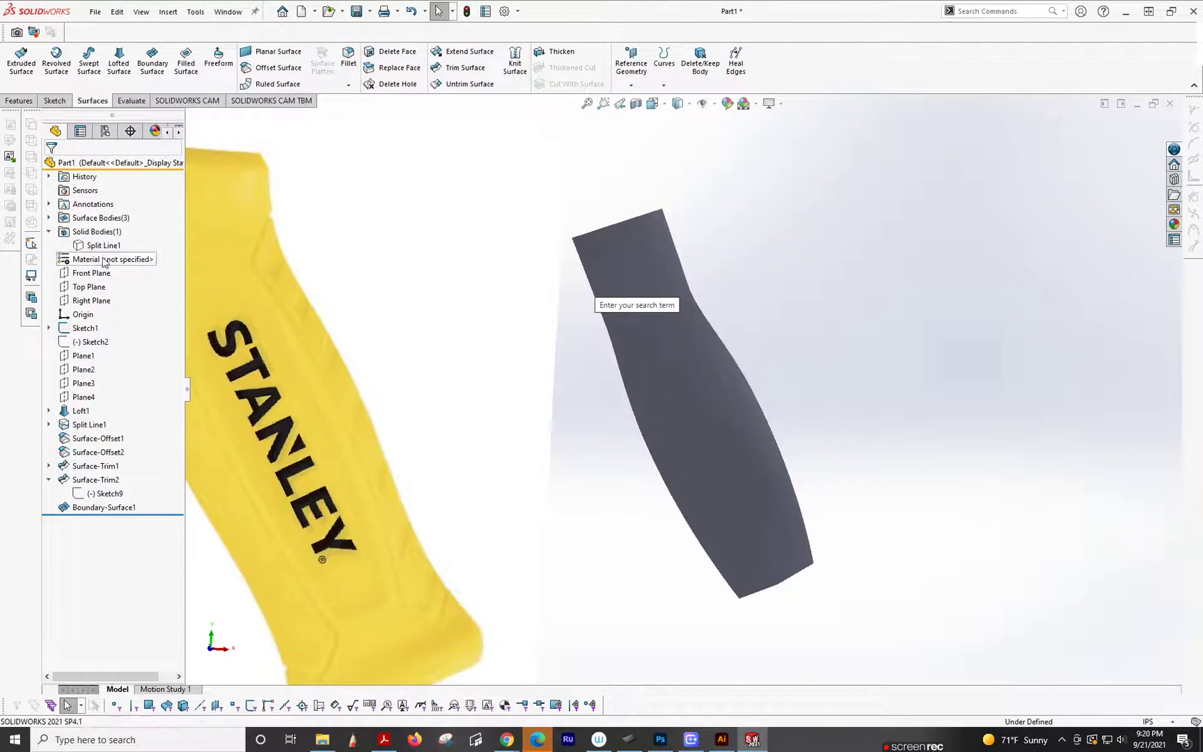
# Switch to shaded-with-edges display and show the hidden split body
pyautogui.click(679, 121)
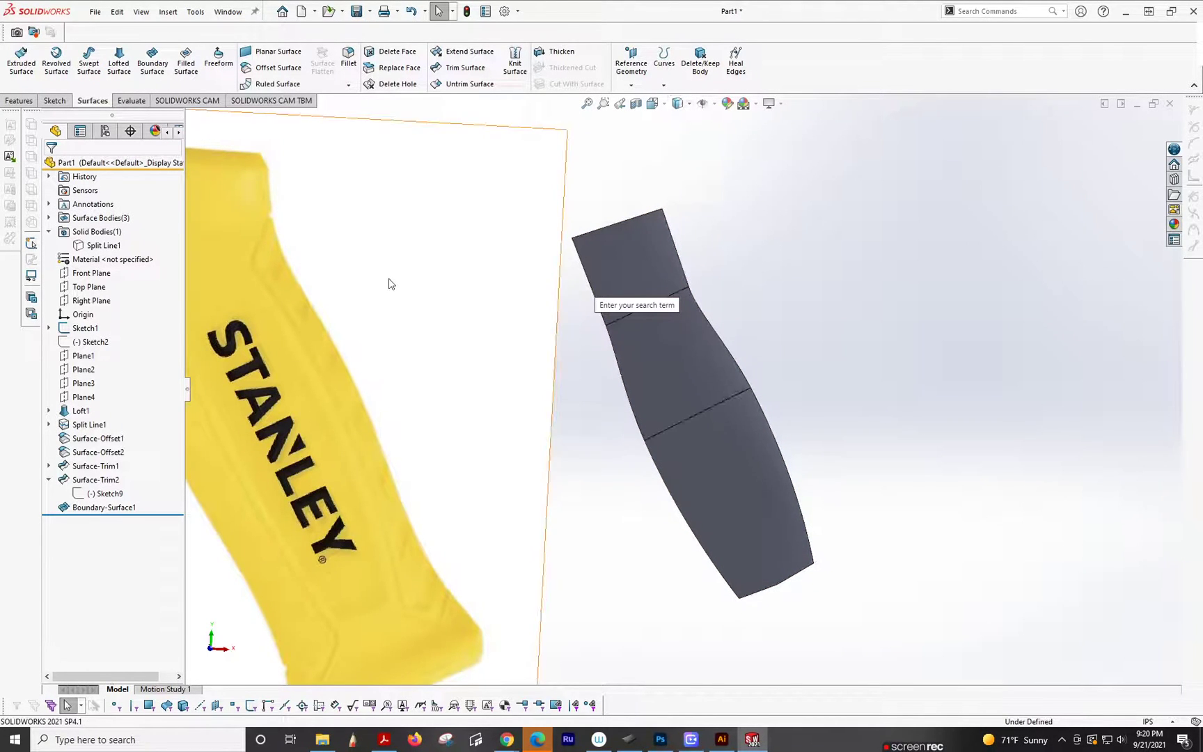
pyautogui.scroll(3, 390, 282)
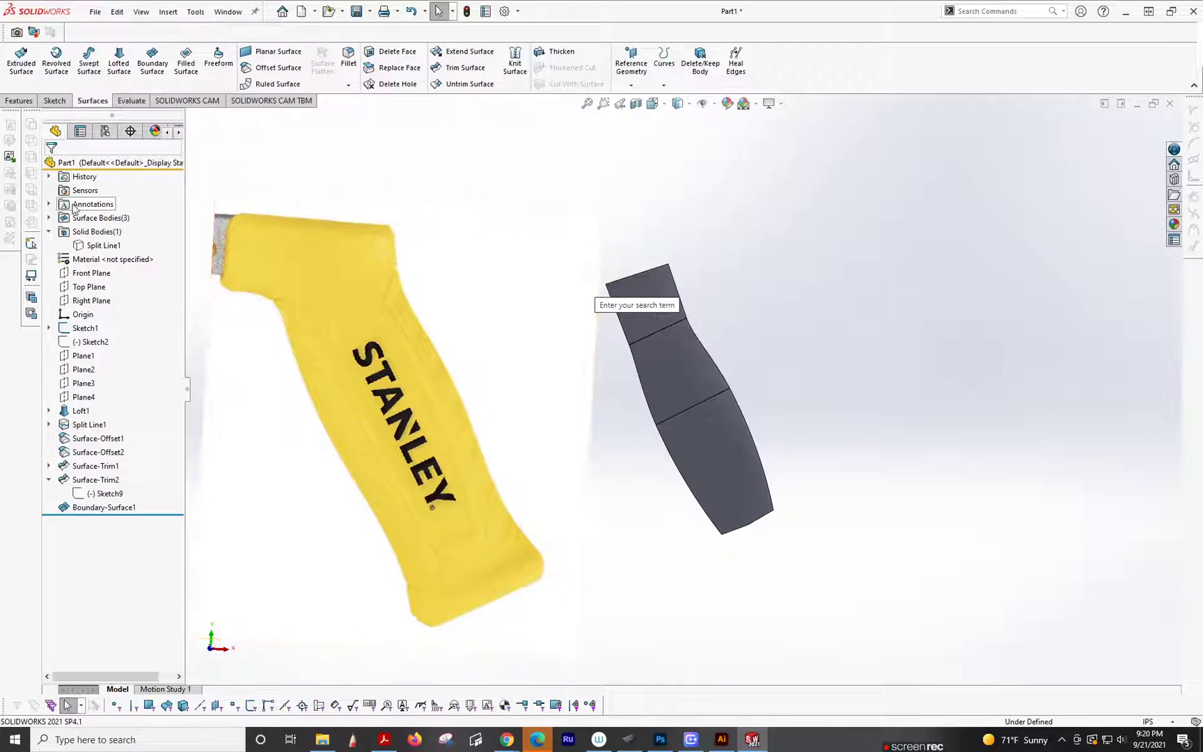
pyautogui.click(103, 245)
pyautogui.click(119, 227)
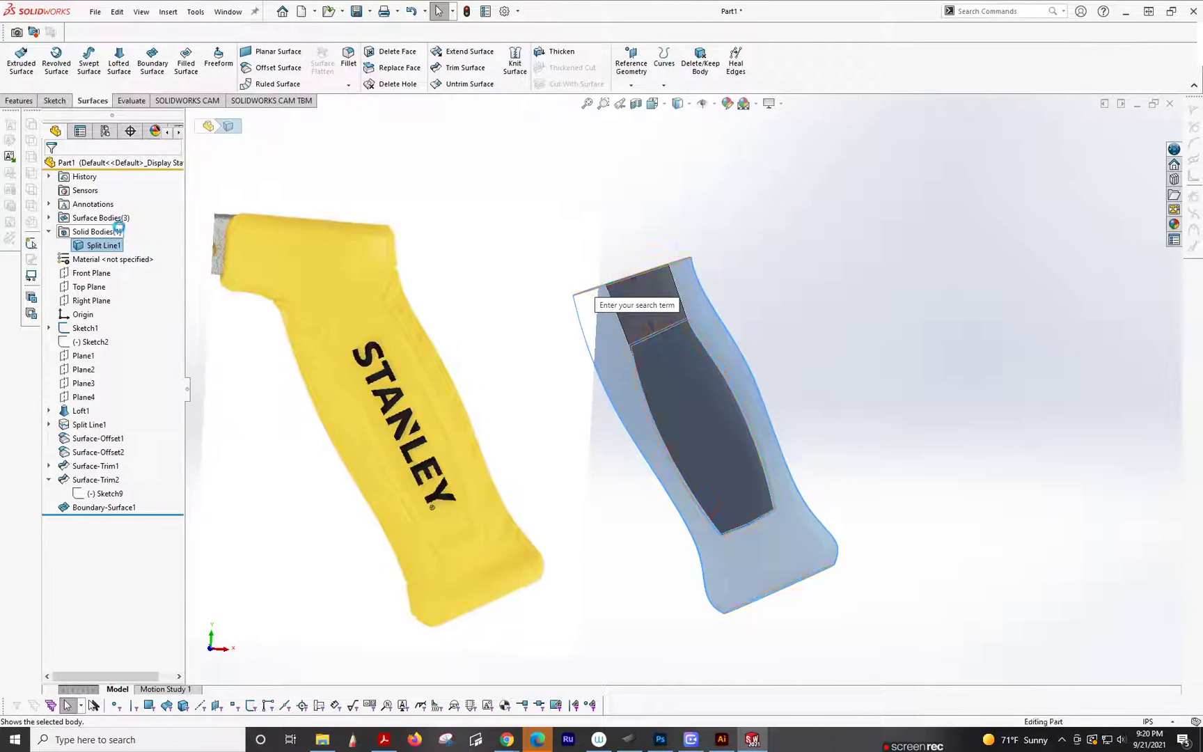
pyautogui.click(793, 337)
pyautogui.scroll(-4, 730, 355)
pyautogui.scroll(3, 762, 460)
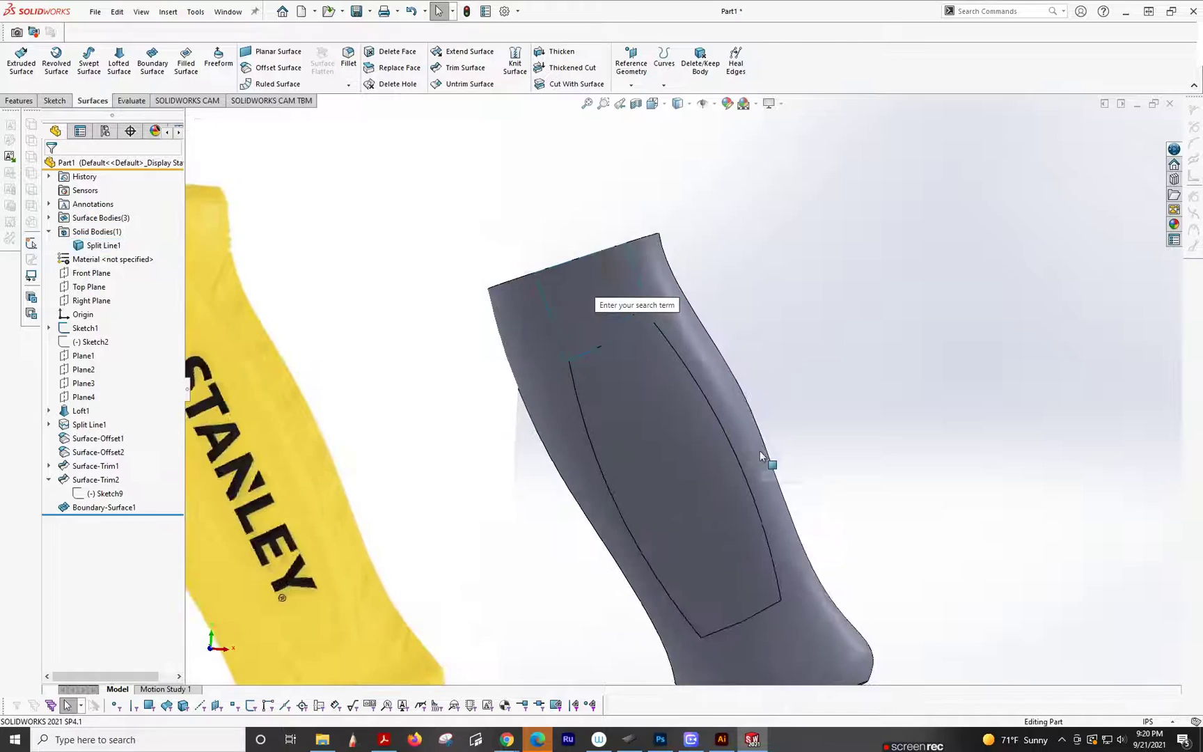
pyautogui.scroll(-3, 713, 430)
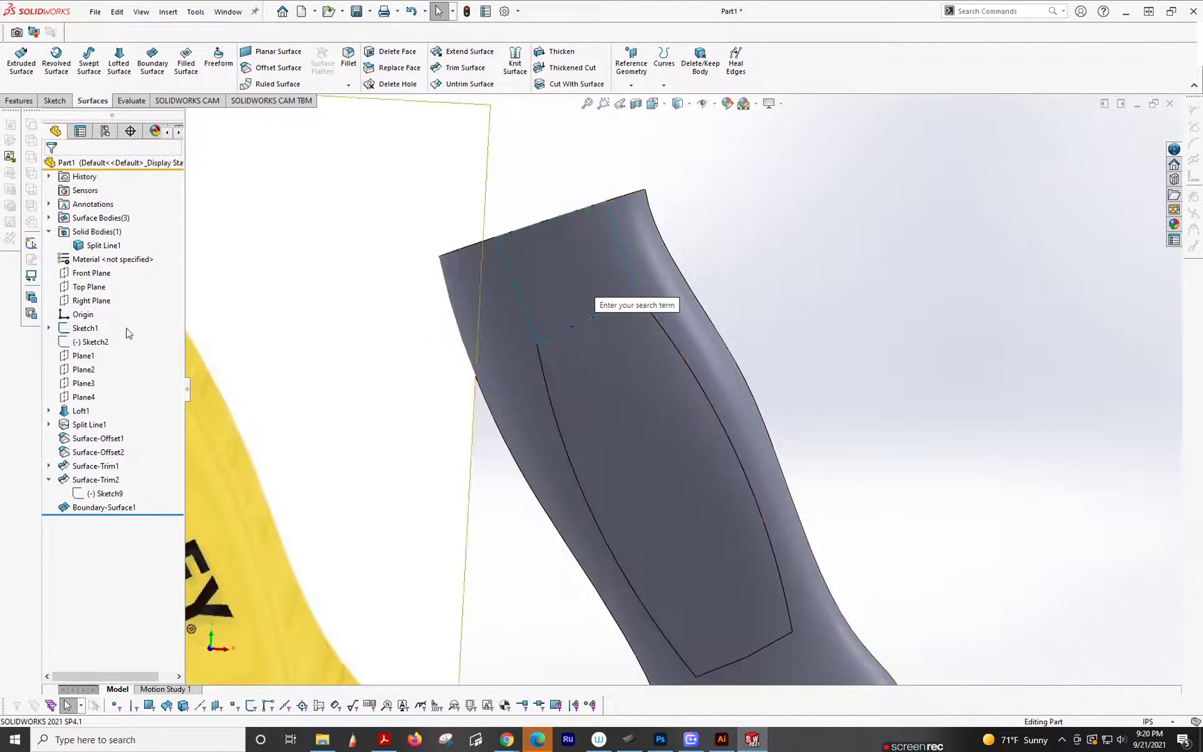
# Delete the Surface-Trim1 surface body with Delete/Keep Body
pyautogui.click(48, 218)
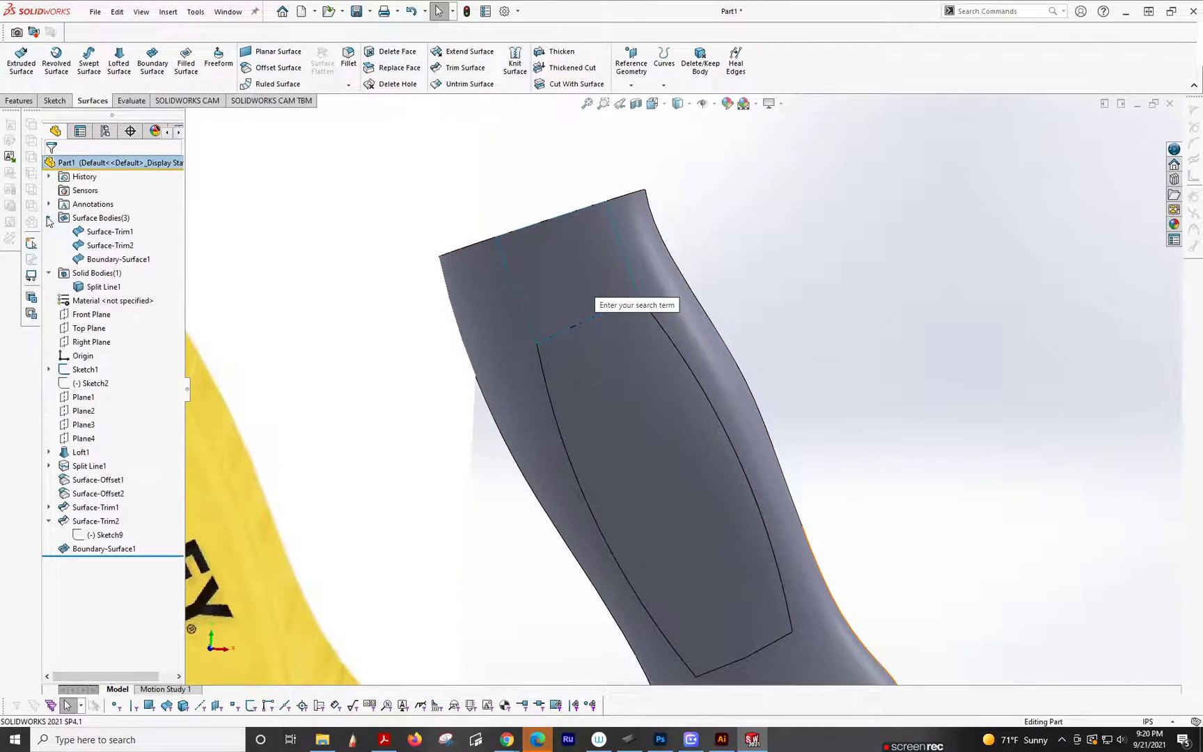
pyautogui.click(112, 232)
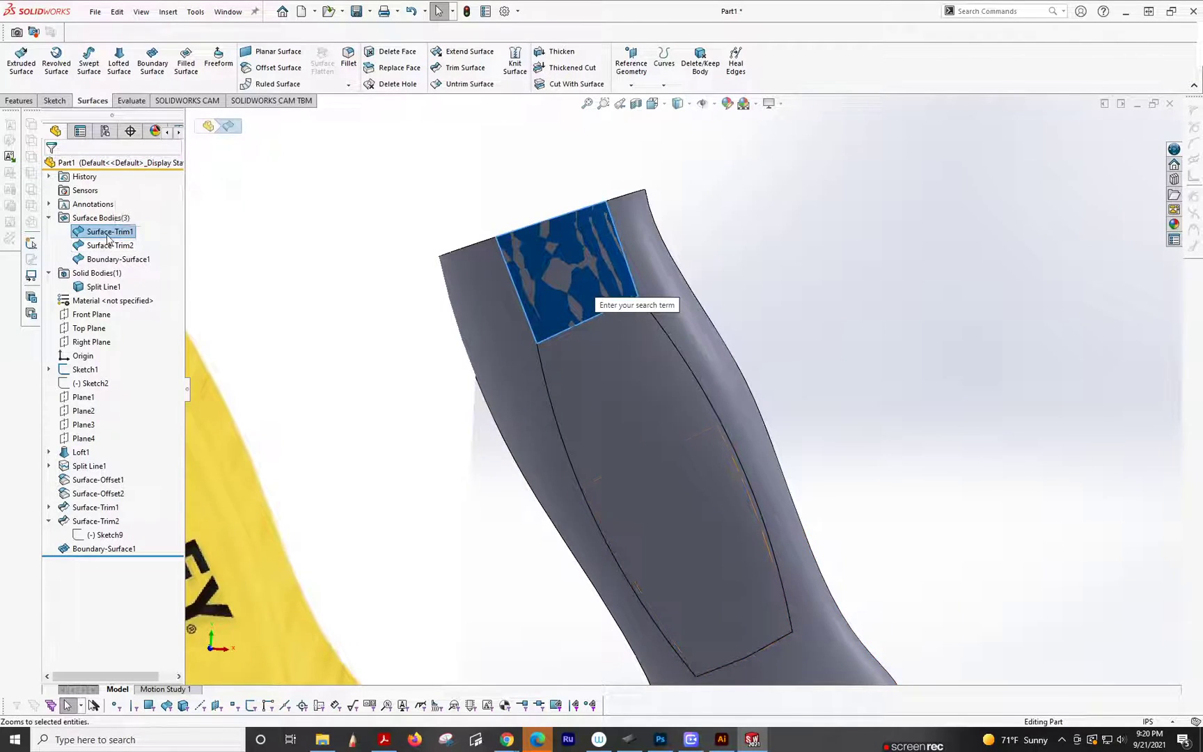
pyautogui.rightClick(108, 237)
pyautogui.click(149, 319)
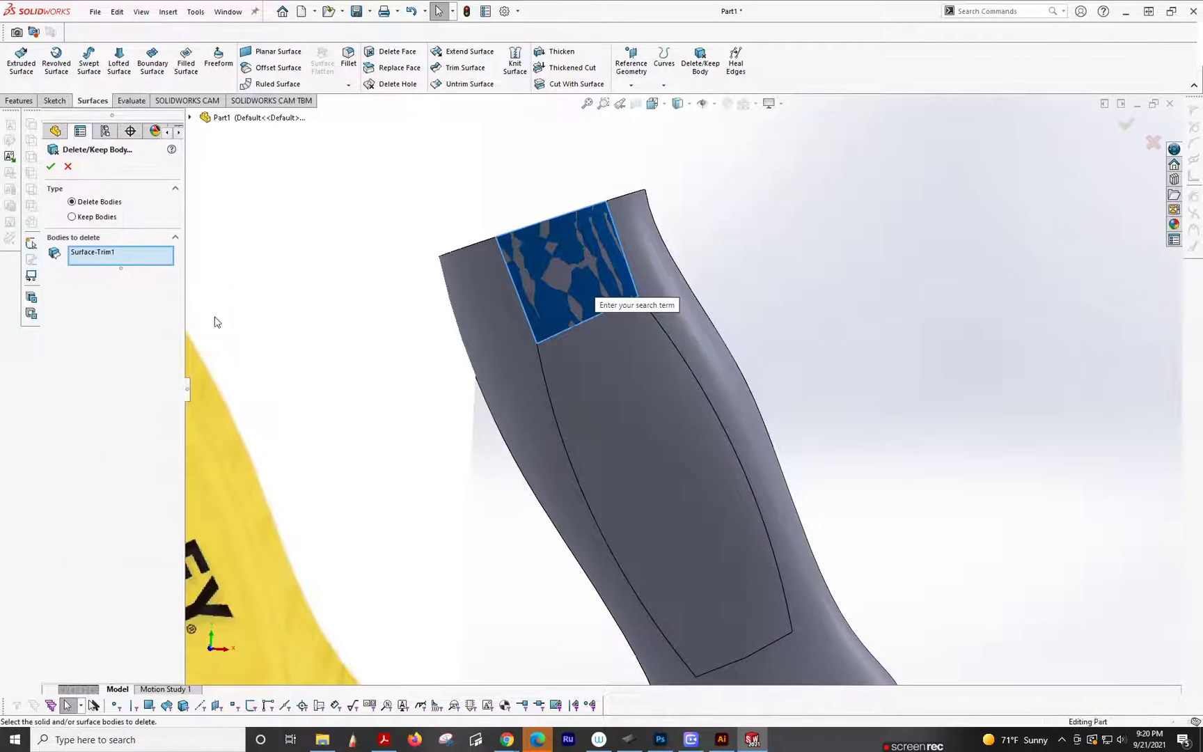
pyautogui.click(50, 166)
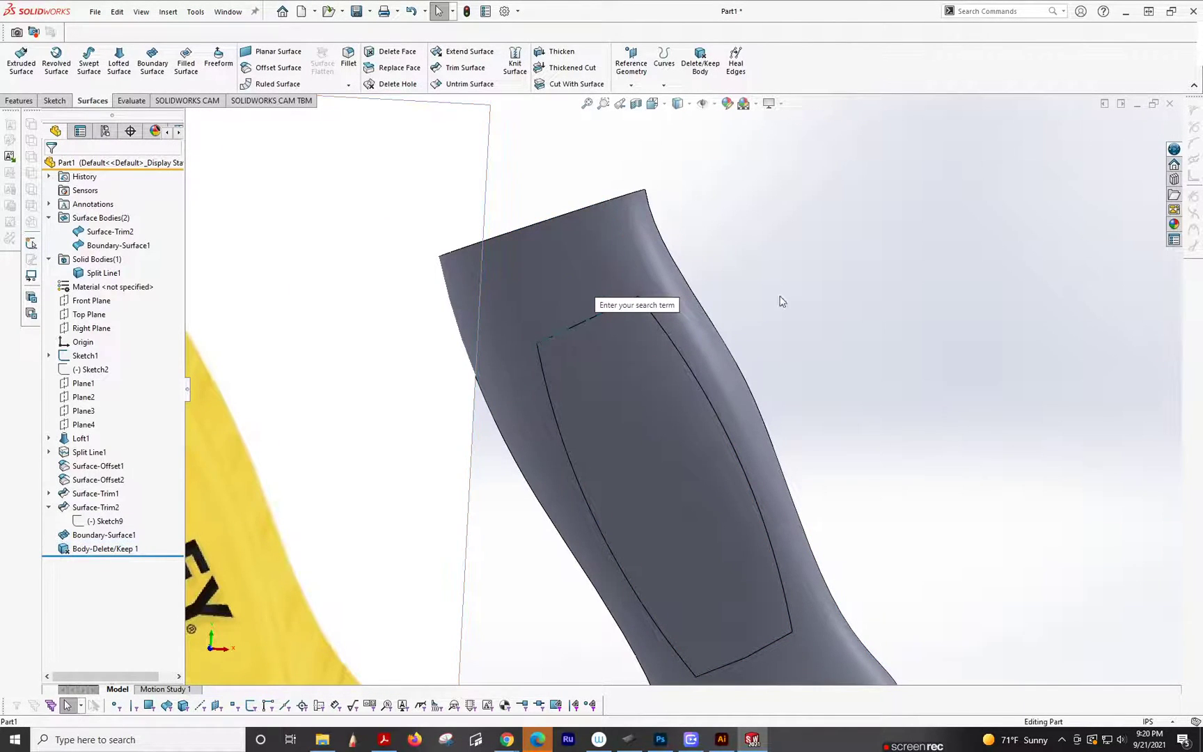
pyautogui.scroll(3, 689, 394)
pyautogui.scroll(-2, 677, 467)
pyautogui.scroll(2, 676, 466)
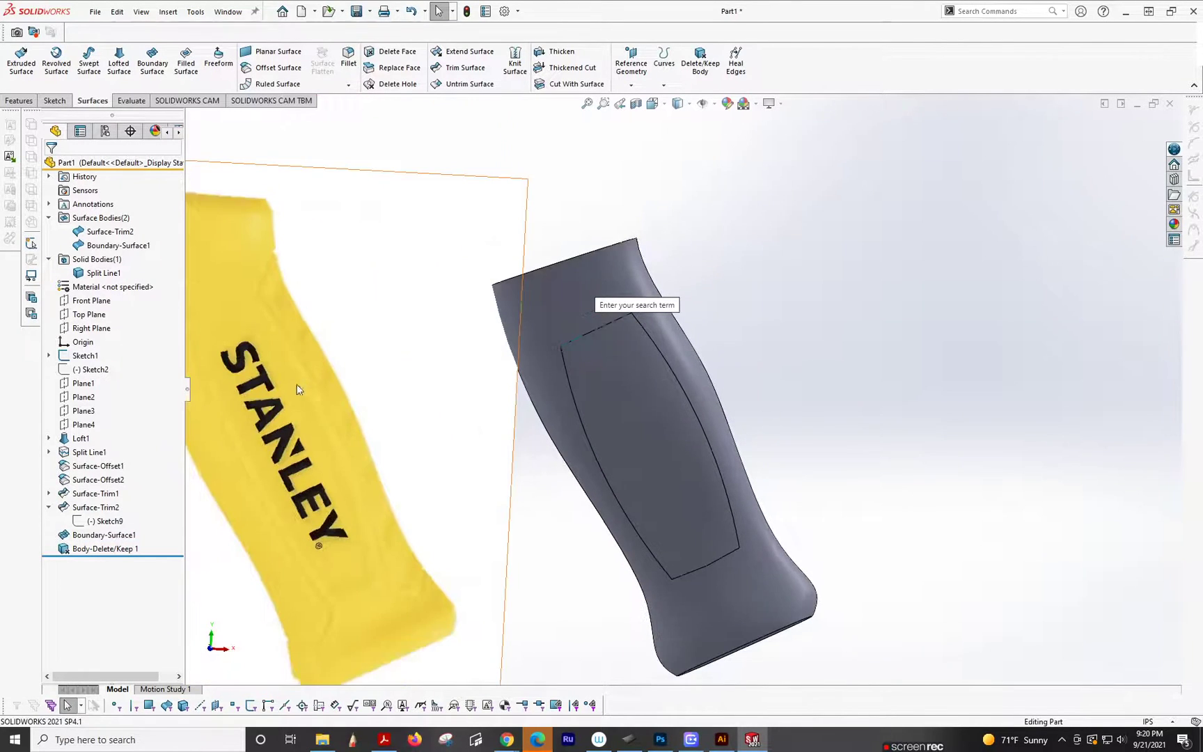
pyautogui.scroll(-2, 355, 383)
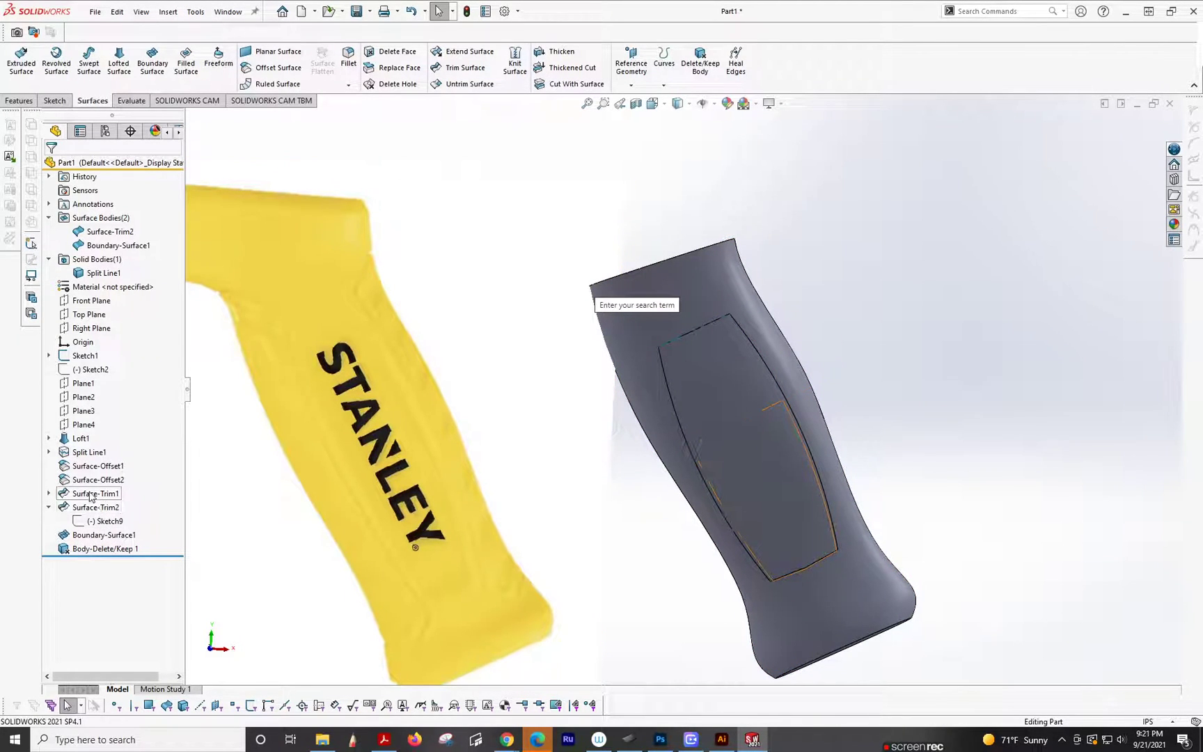
# Show Sketch9 under Surface-Trim1 on the model and select the Split Line1 feature
pyautogui.click(61, 495)
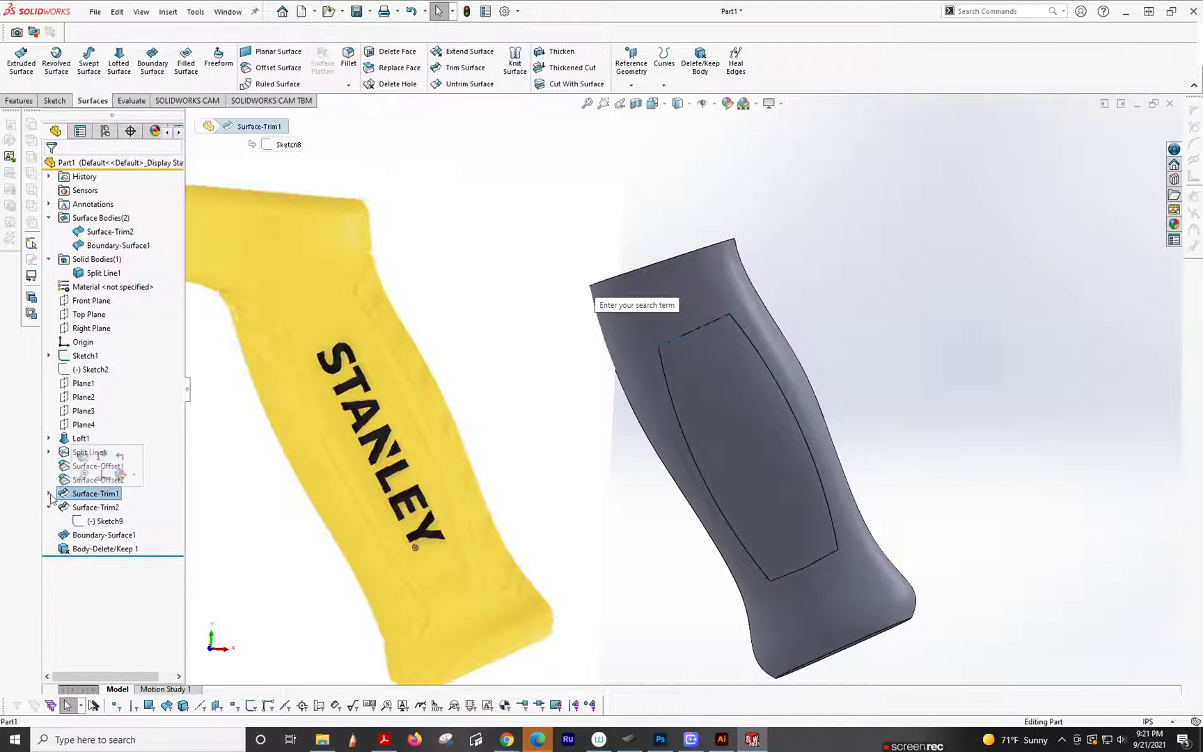
pyautogui.click(48, 493)
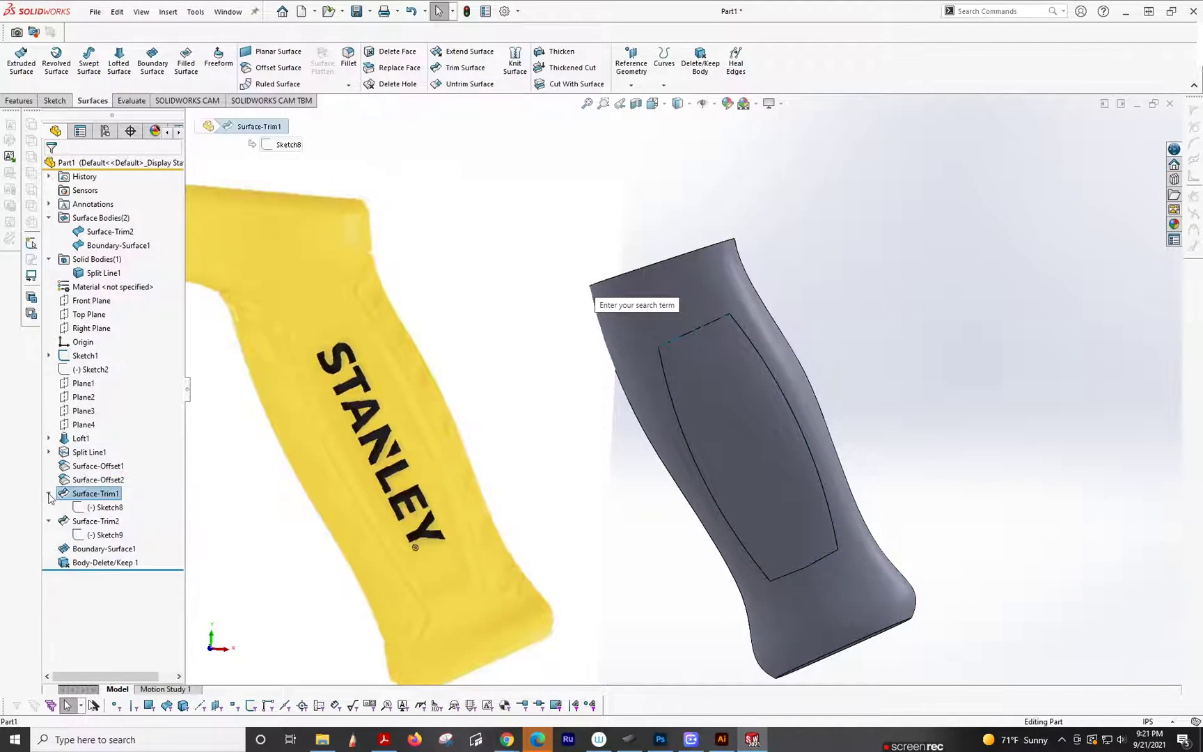
pyautogui.click(94, 535)
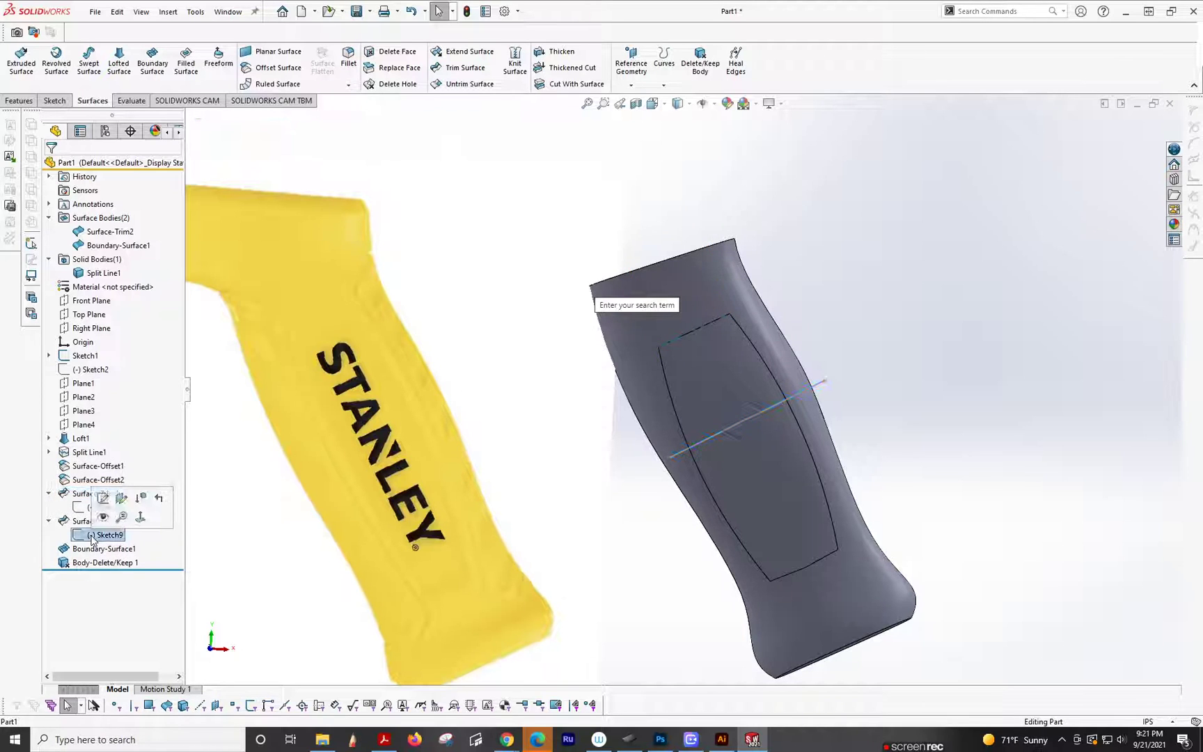
pyautogui.click(75, 452)
# Open Sketch7, the panel outline under Split Line1, for editing
pyautogui.click(49, 451)
pyautogui.click(92, 466)
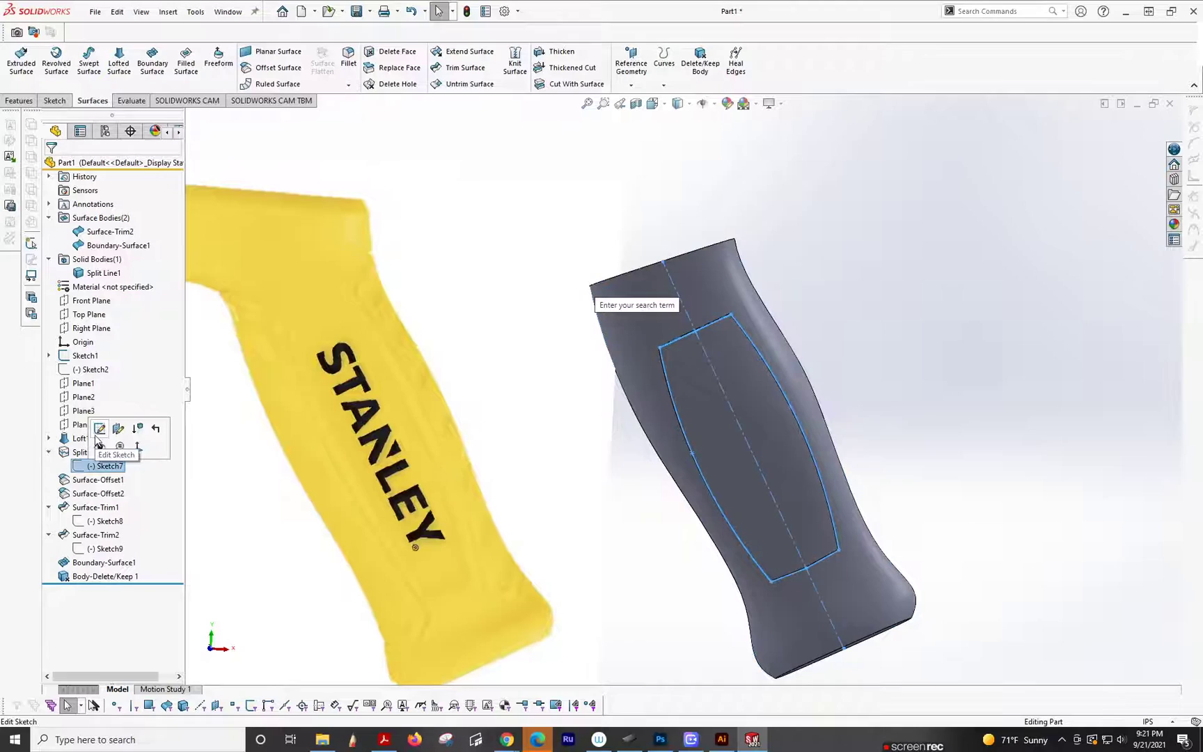
pyautogui.click(98, 432)
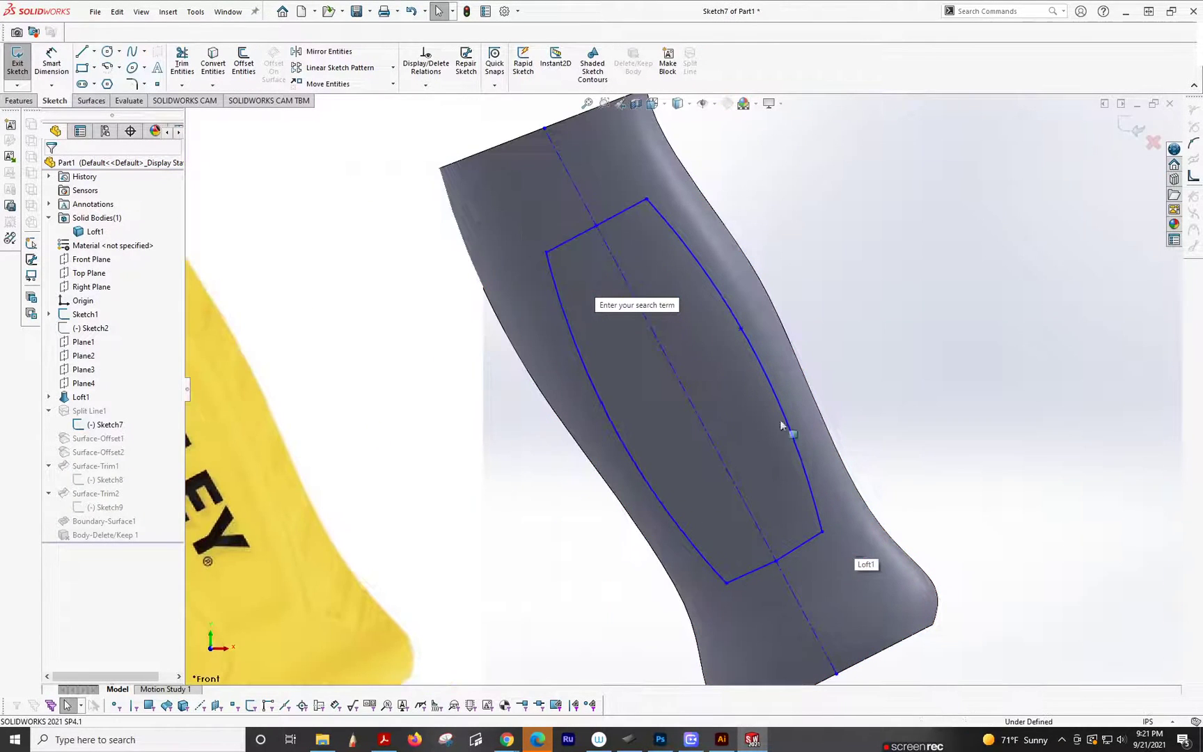
# Fillet the outline's lower-right and lower-left corners at 0.25in, accepting the constraint warnings
pyautogui.click(128, 84)
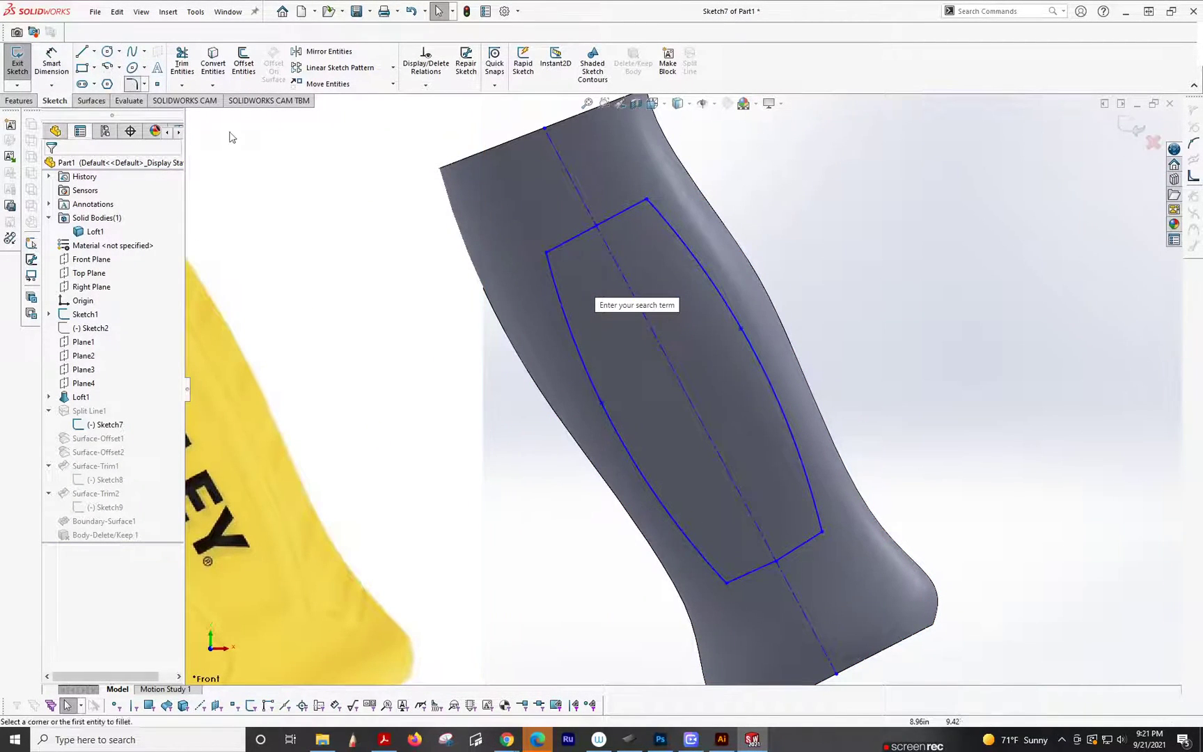
pyautogui.click(821, 531)
pyautogui.click(631, 374)
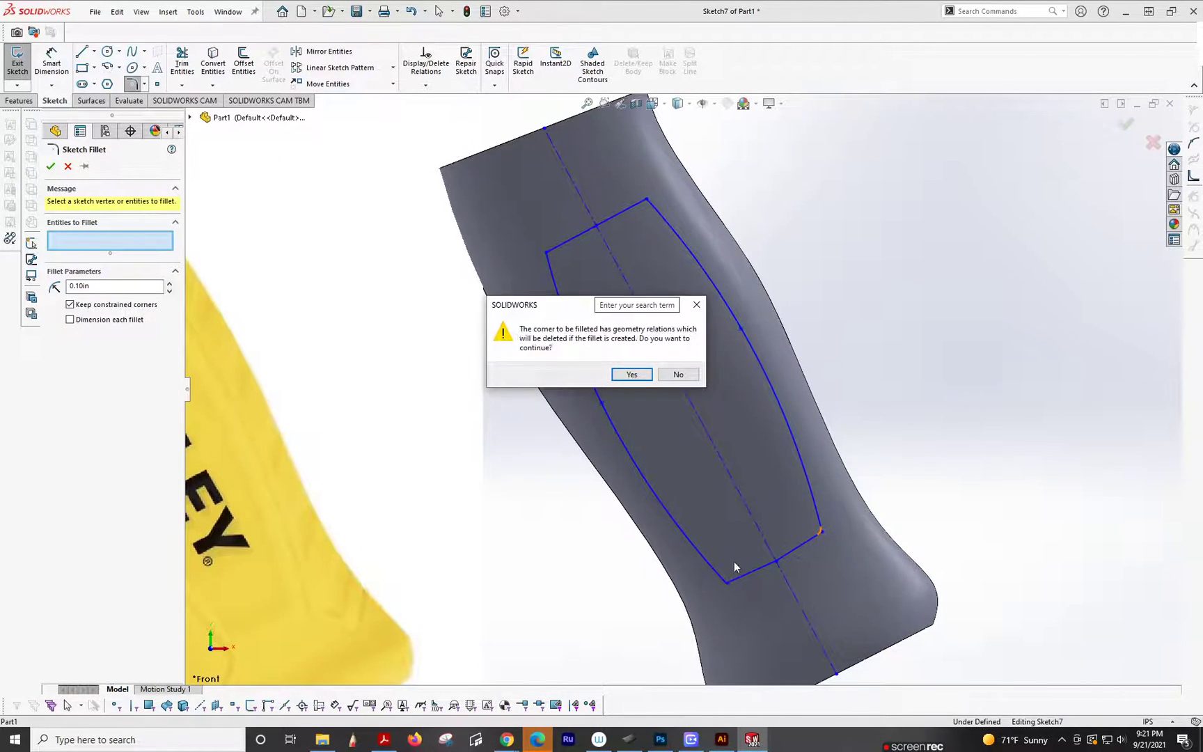
pyautogui.click(619, 371)
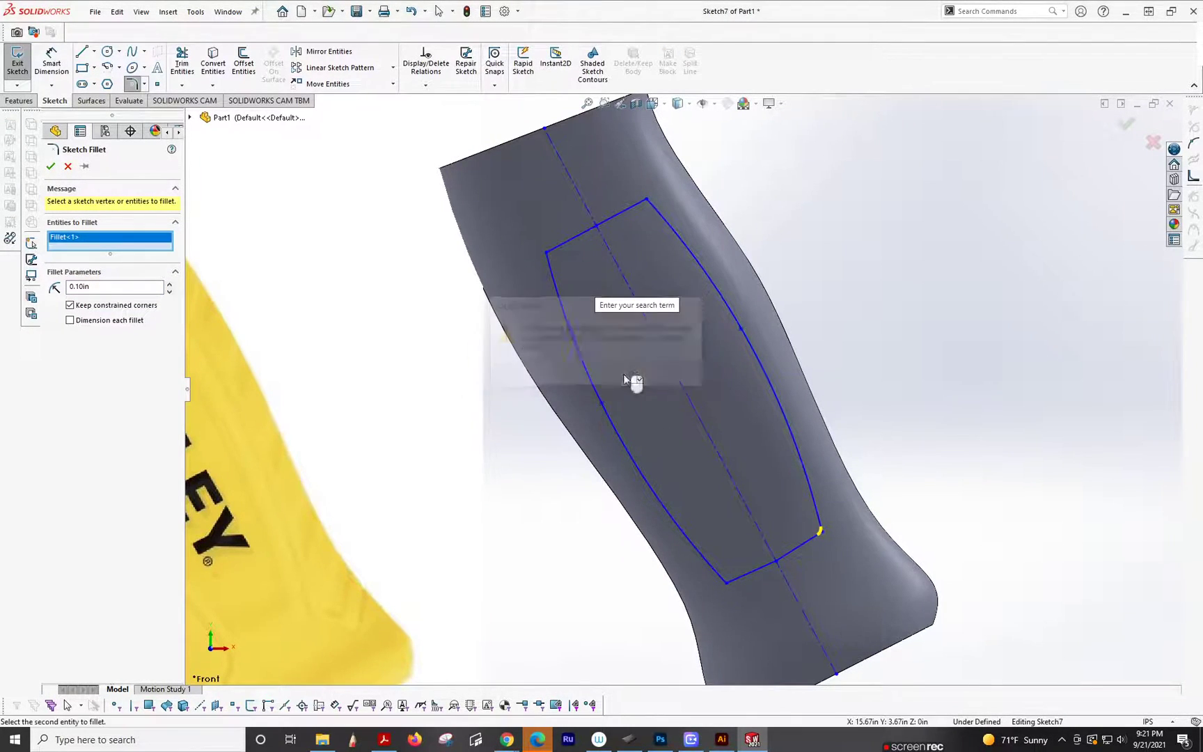
pyautogui.click(726, 582)
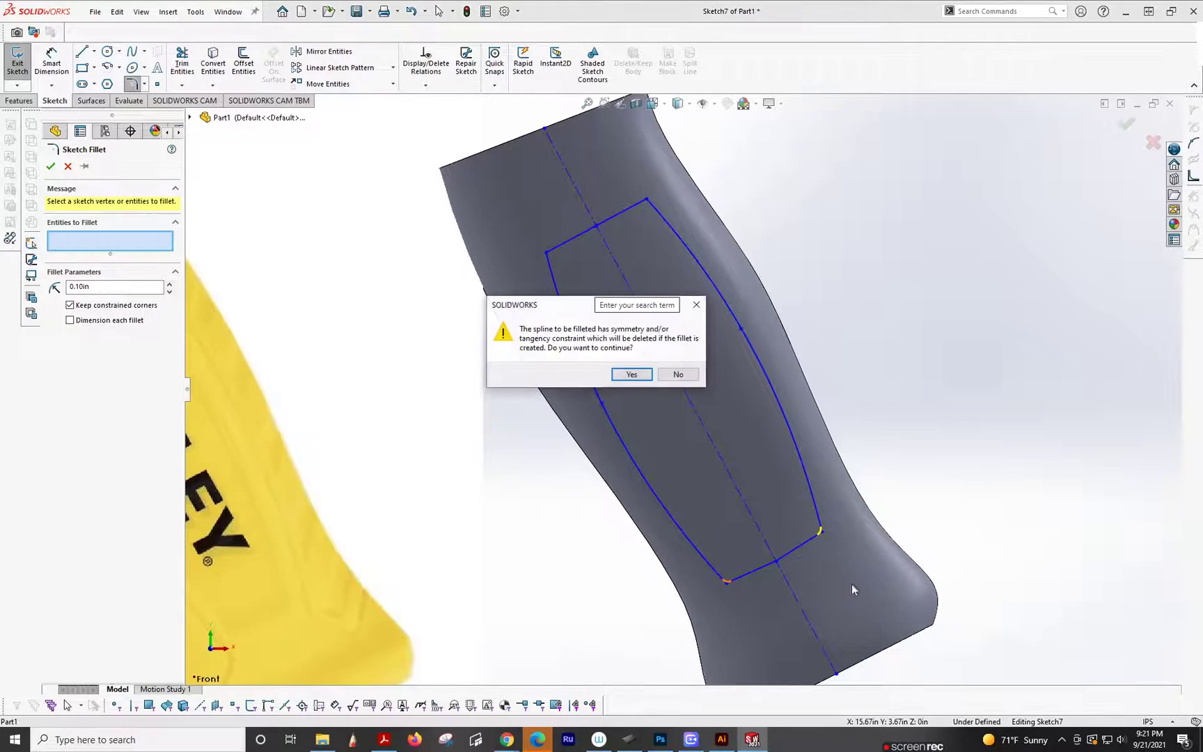
pyautogui.click(625, 375)
pyautogui.click(628, 373)
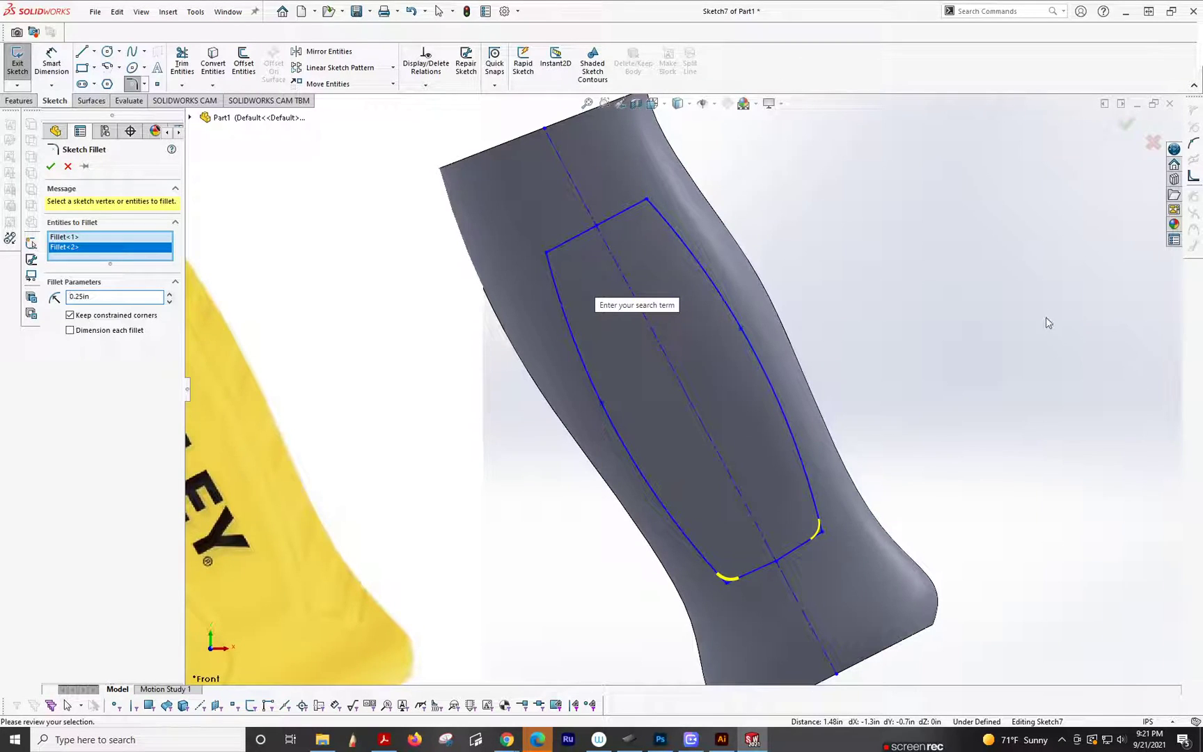
pyautogui.click(51, 165)
pyautogui.press('f')
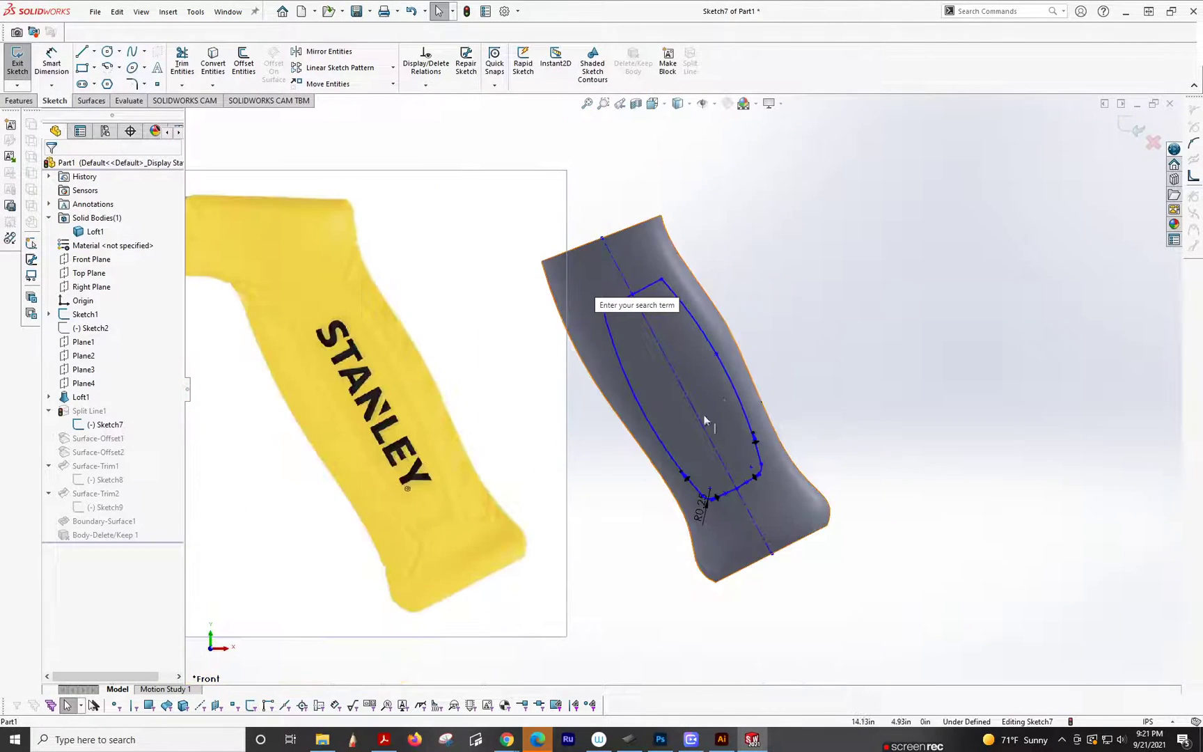
pyautogui.scroll(-2, 704, 420)
# Exit the sketch and repair Surface-Offset1 by replacing its missing face with the inner panel face
pyautogui.click(1123, 132)
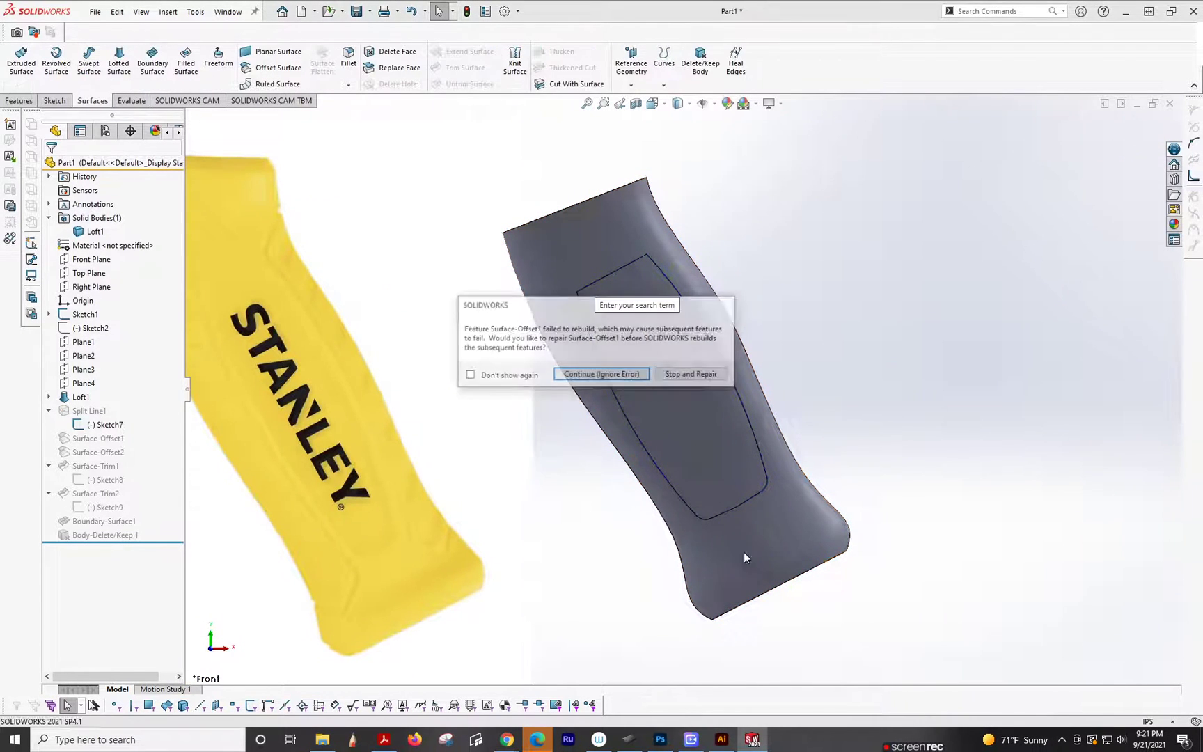
pyautogui.click(605, 380)
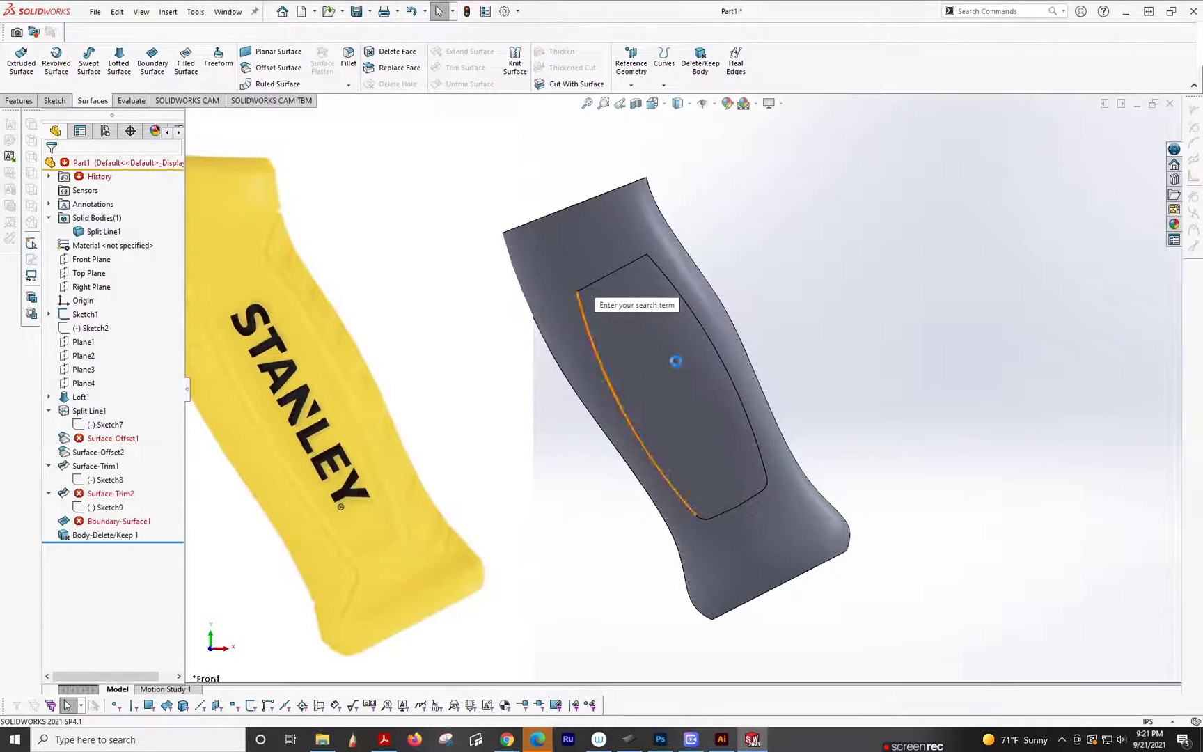
pyautogui.click(133, 438)
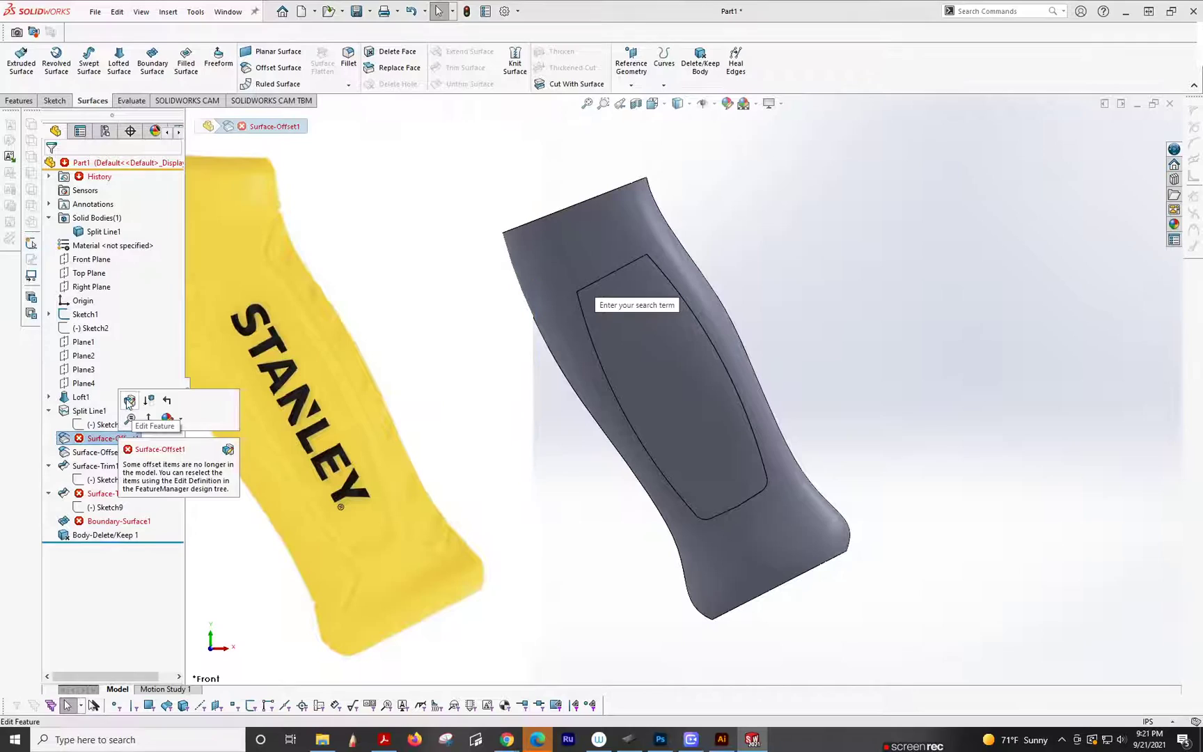
pyautogui.click(129, 401)
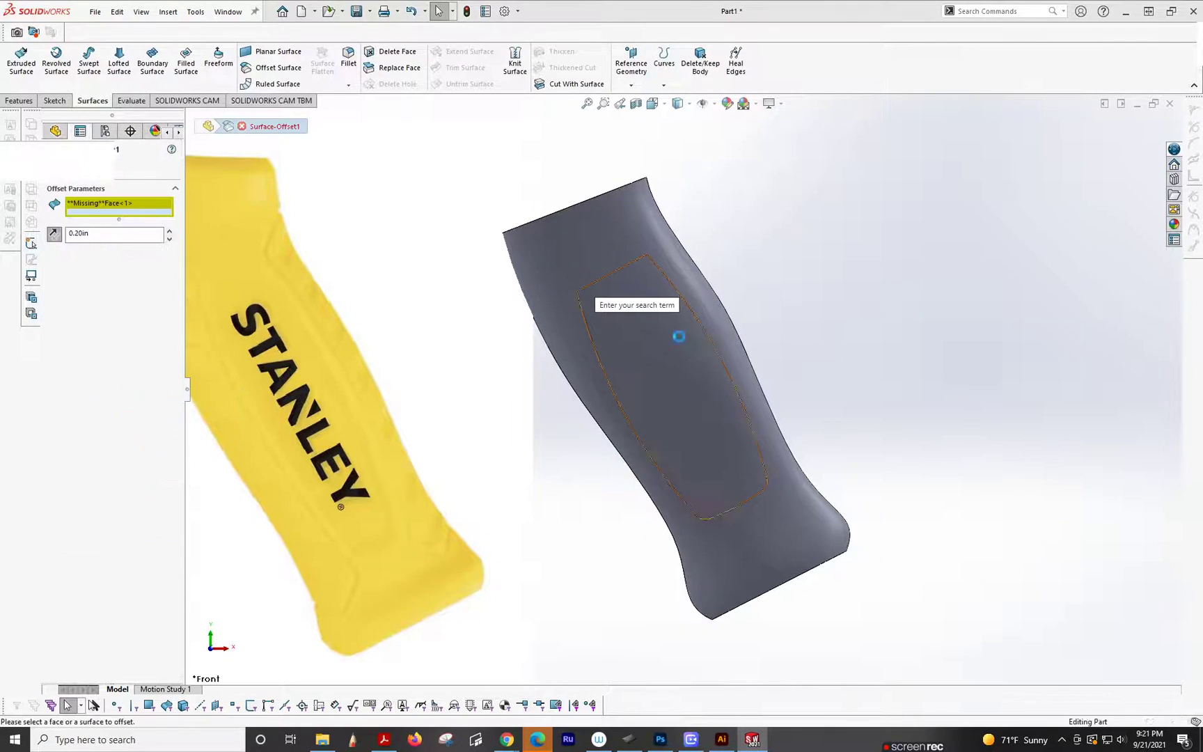
pyautogui.rightClick(139, 209)
pyautogui.click(204, 229)
pyautogui.click(690, 401)
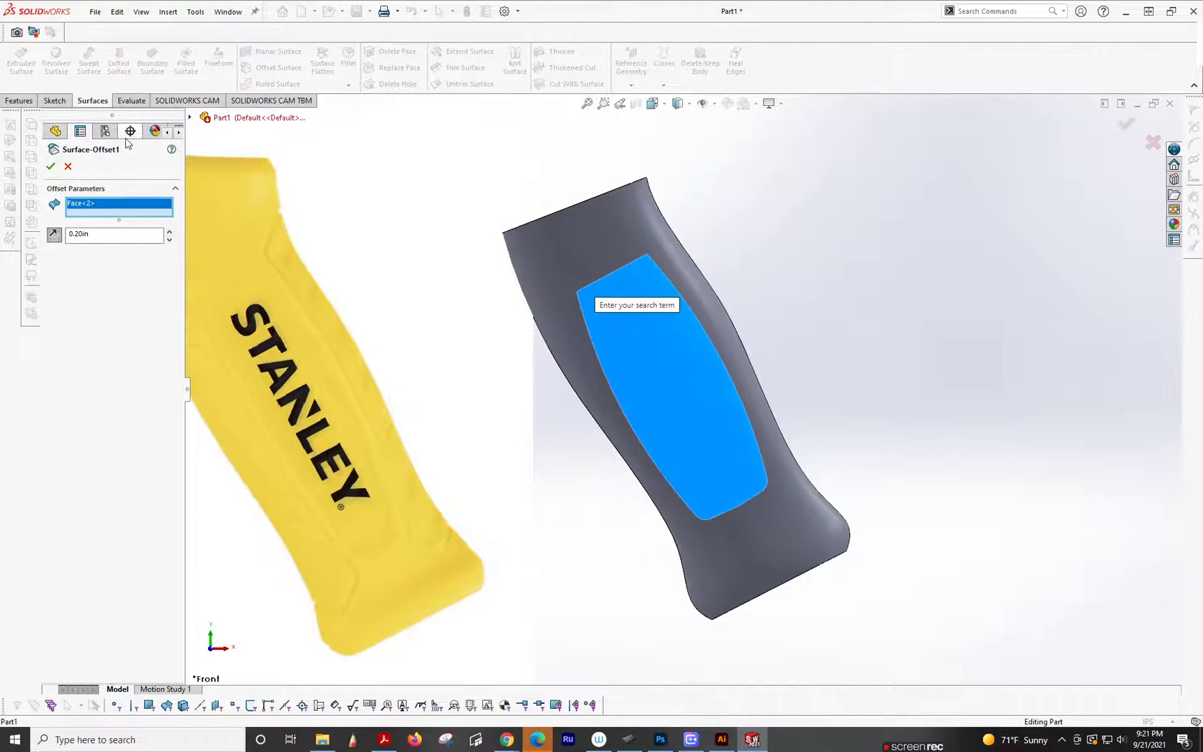
pyautogui.click(51, 167)
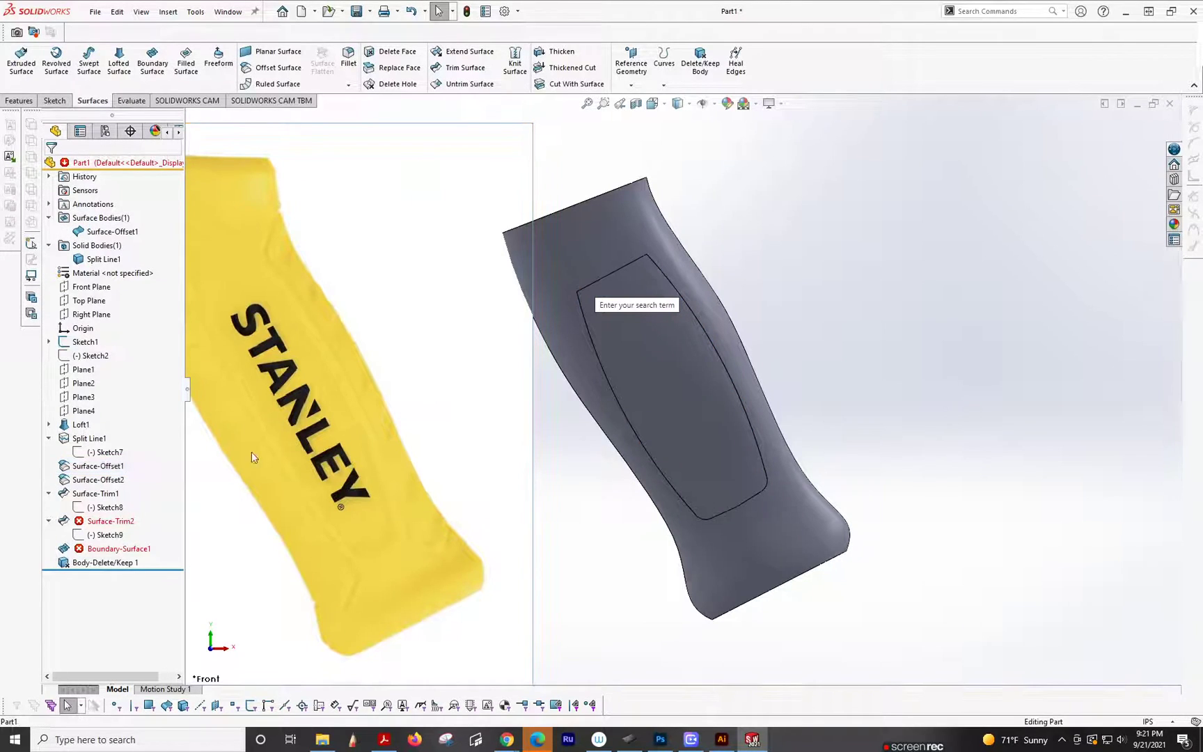
# Redefine Surface-Trim2 with Sketch9 as trim tool, keeping the lower piece, with the solid body hidden
pyautogui.click(108, 521)
pyautogui.click(110, 506)
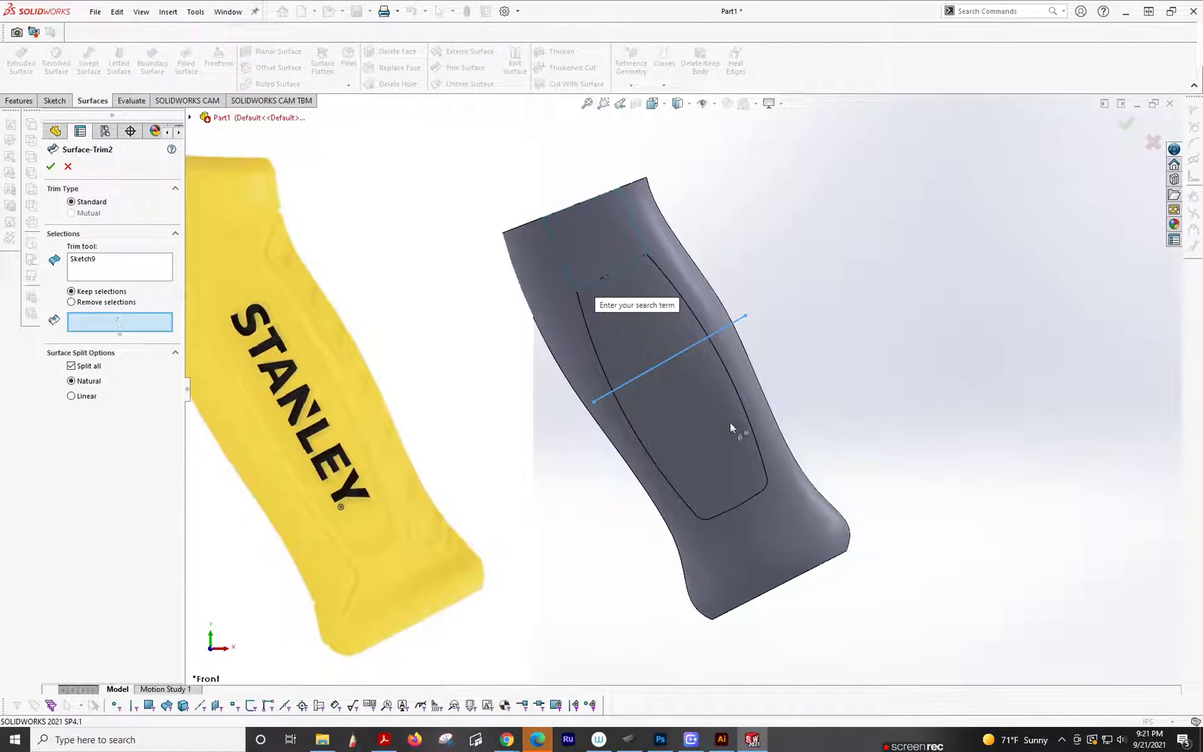
pyautogui.moveTo(661, 355); pyautogui.dragTo(207, 168, button='middle')
pyautogui.click(189, 118)
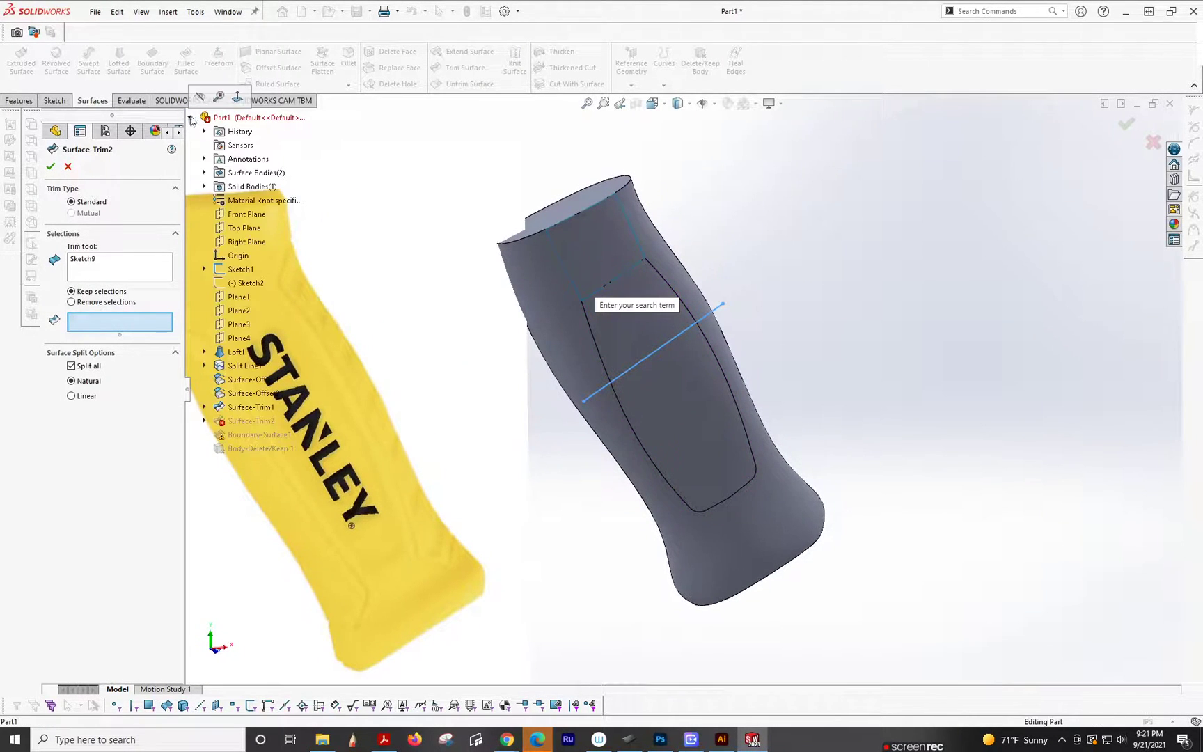
pyautogui.click(204, 186)
pyautogui.click(256, 201)
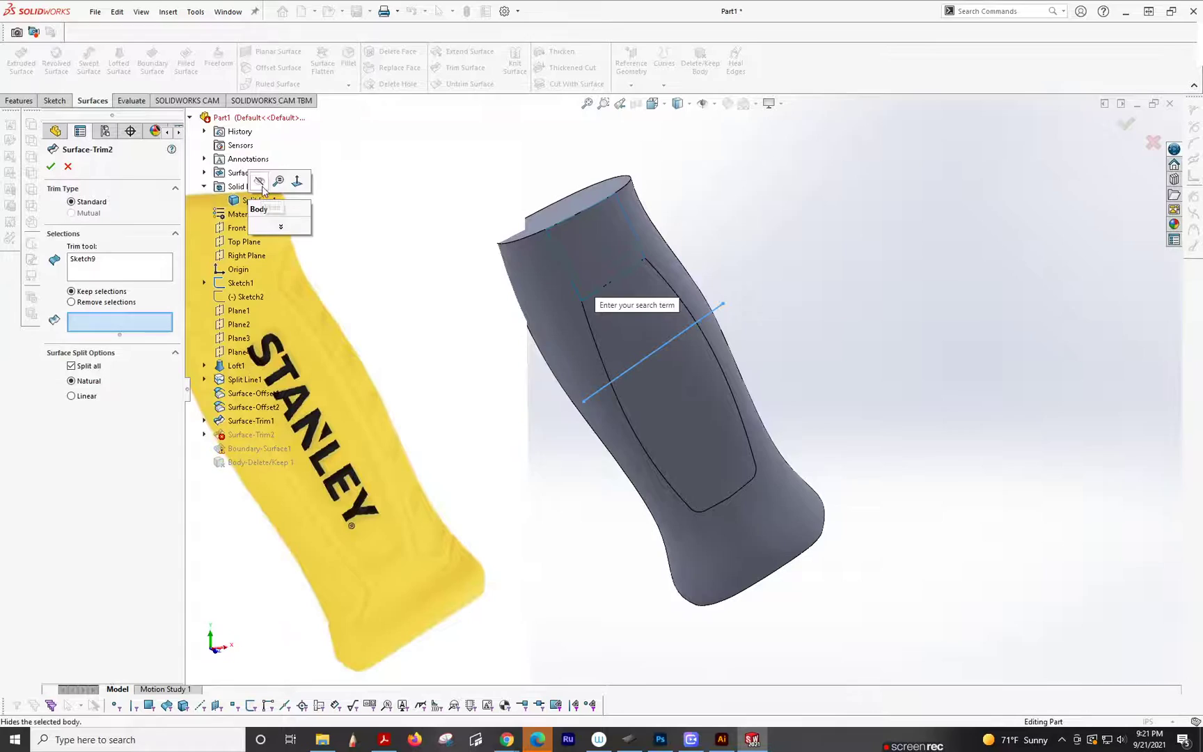
pyautogui.click(264, 185)
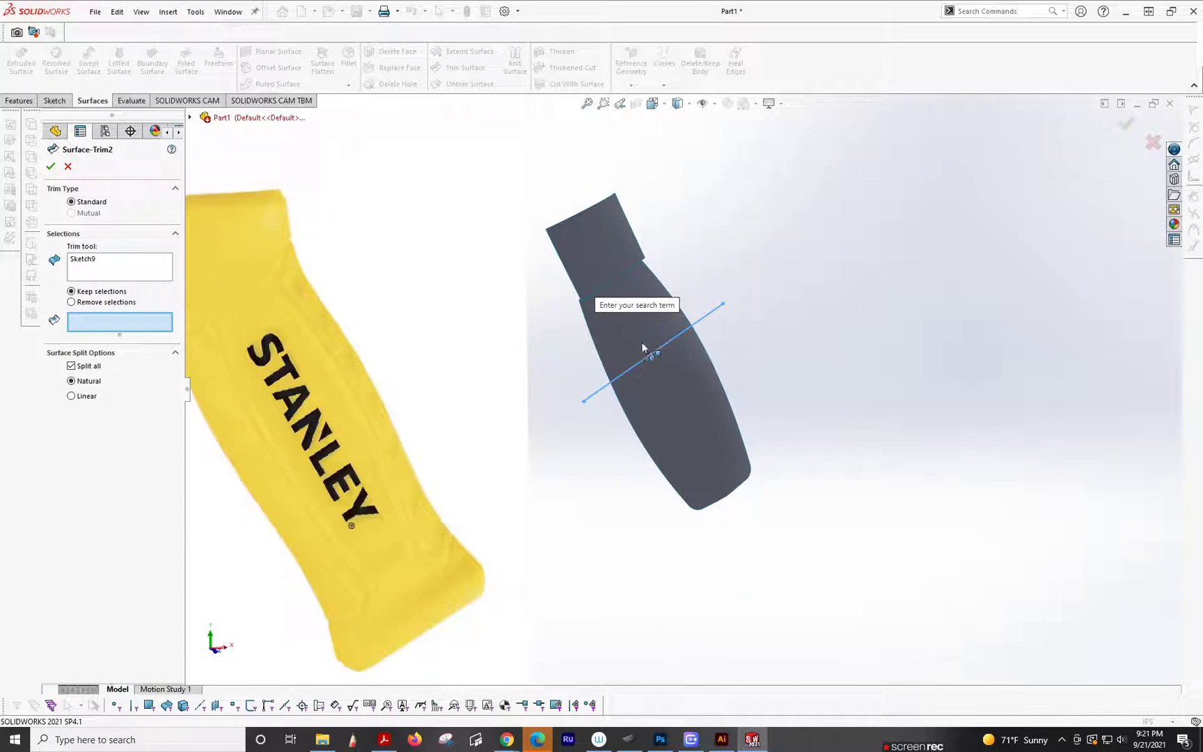
pyautogui.click(87, 262)
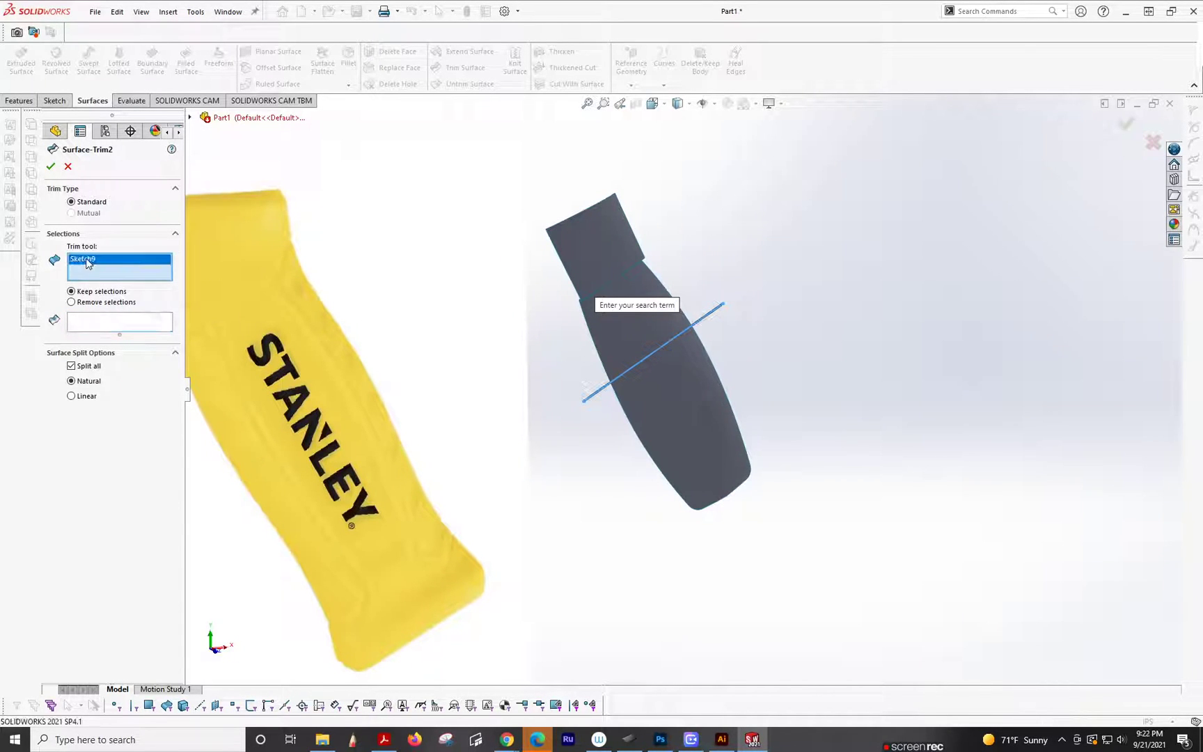
pyautogui.press('Delete')
pyautogui.click(674, 337)
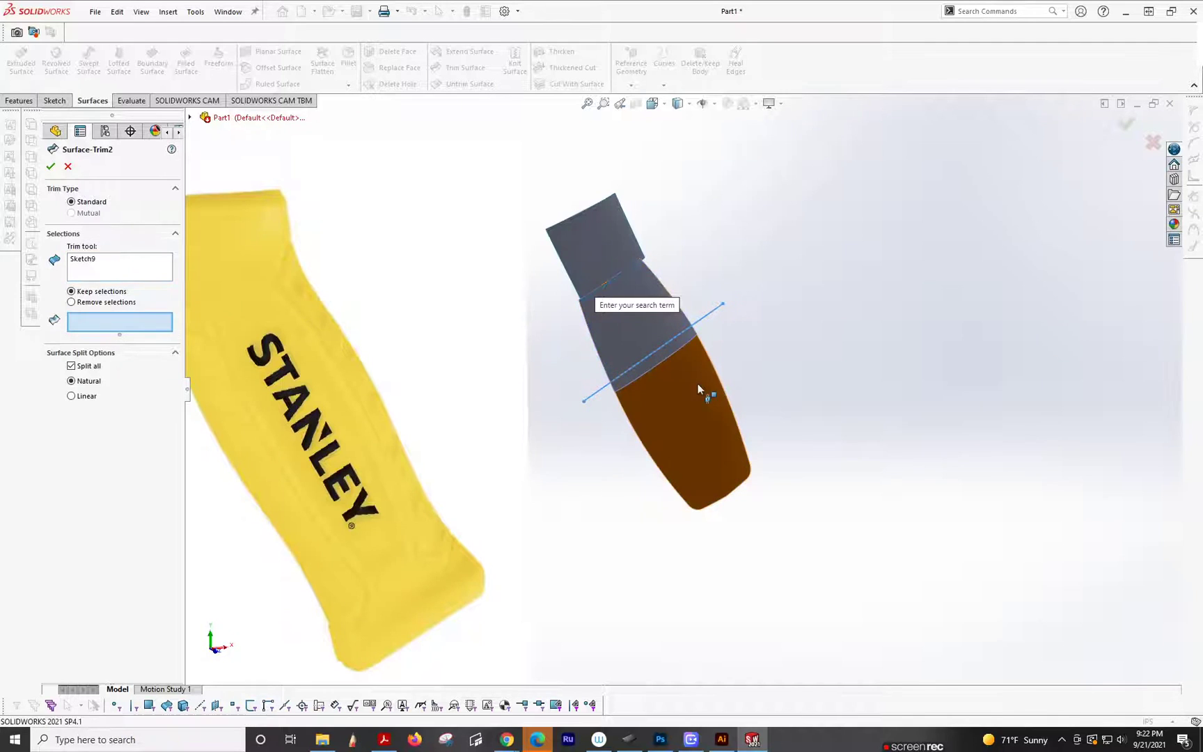
pyautogui.click(698, 384)
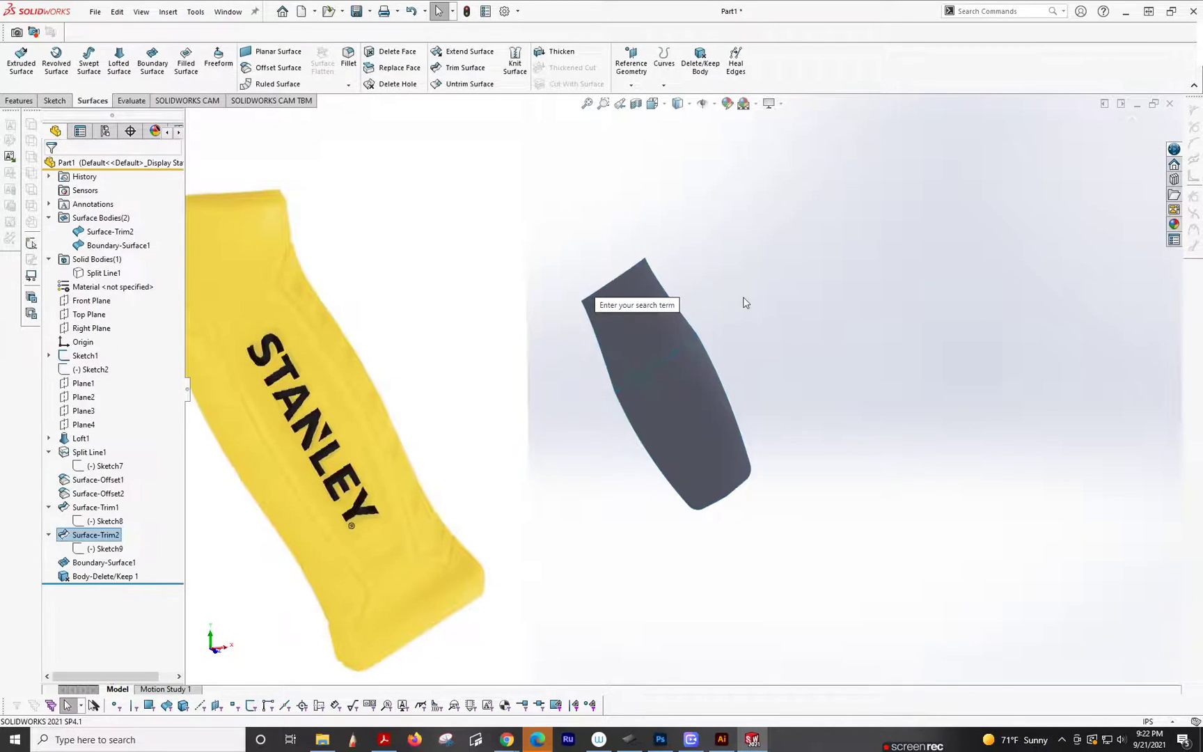
pyautogui.moveTo(628, 369); pyautogui.dragTo(677, 335, button='middle')
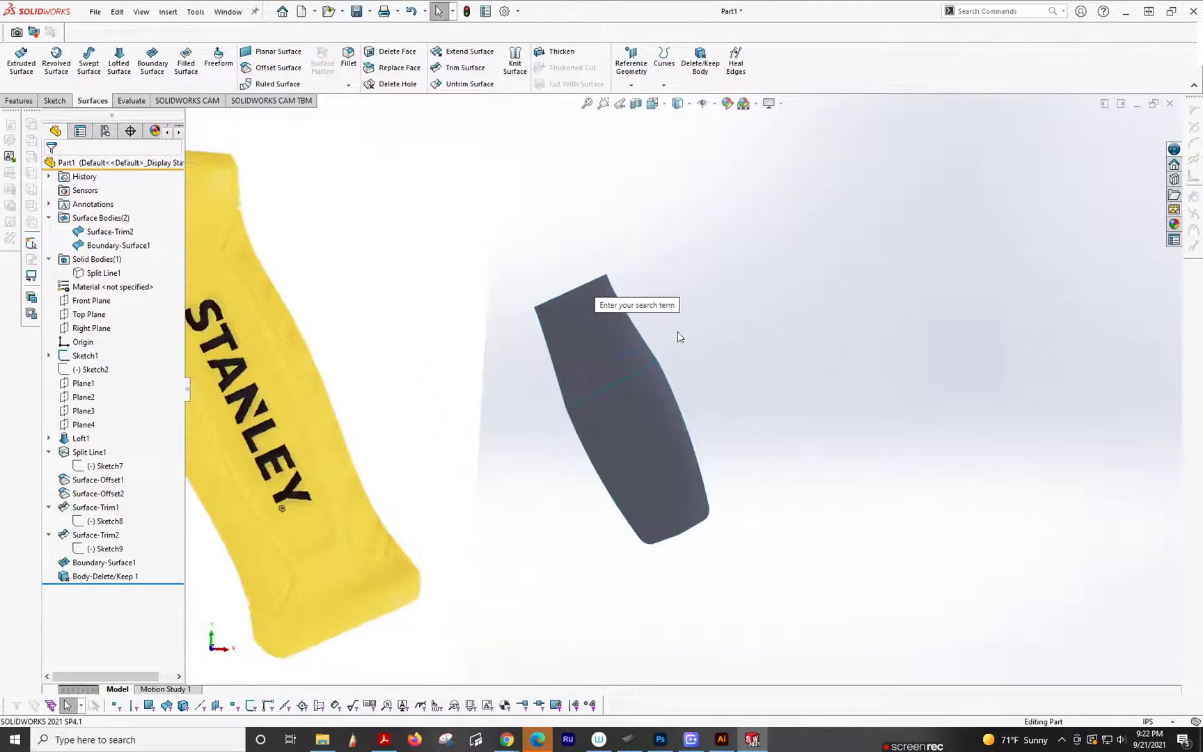
# Show the Split Line1 body again and remove its recessed panel face with Delete Face
pyautogui.click(91, 274)
pyautogui.click(101, 253)
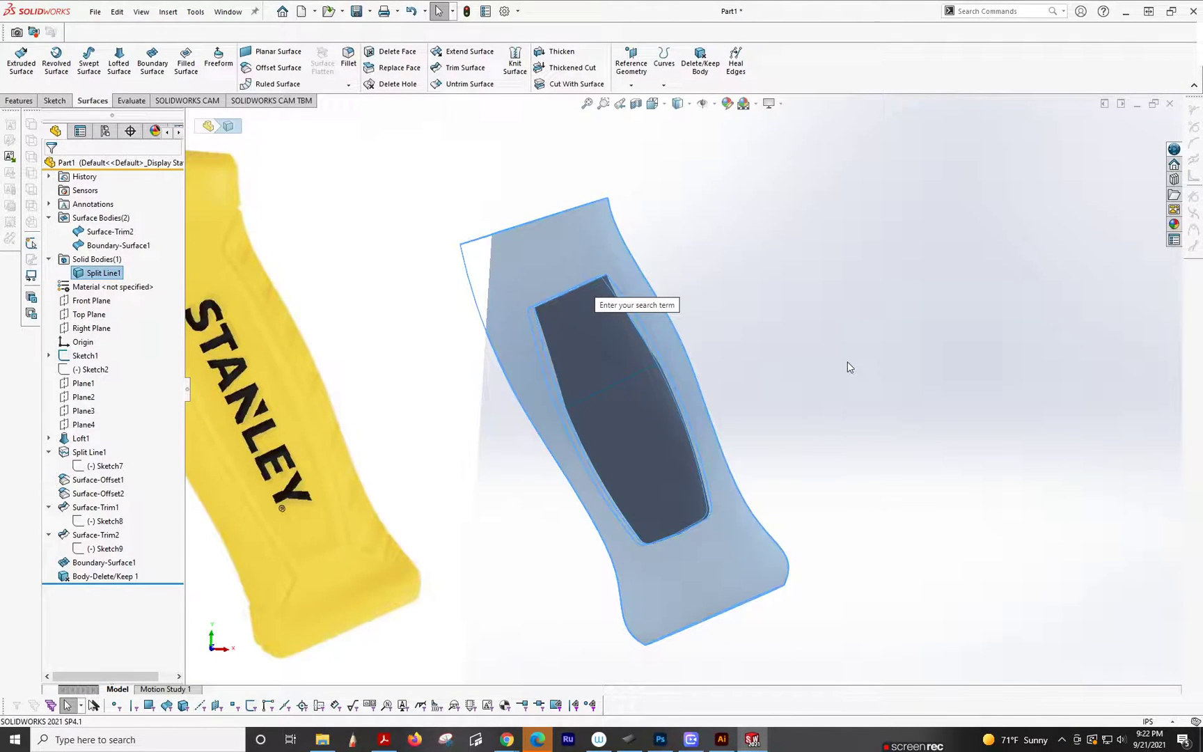
pyautogui.click(847, 362)
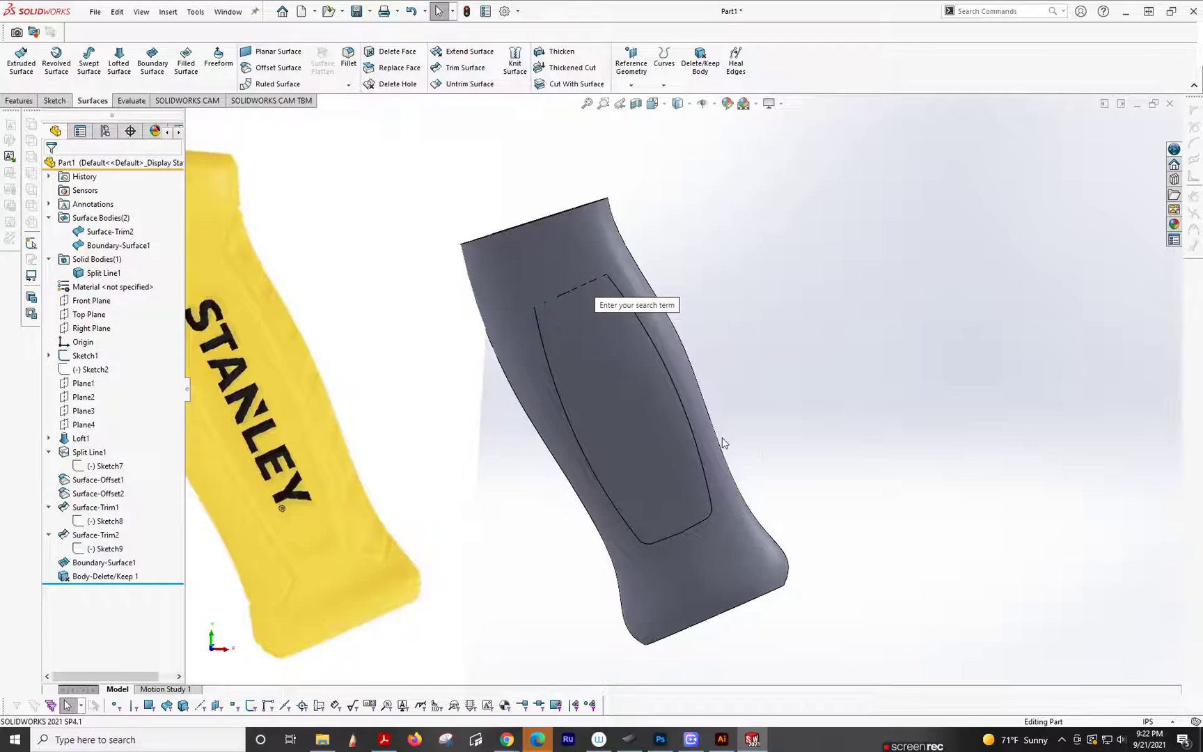
pyautogui.moveTo(722, 442); pyautogui.dragTo(635, 489, button='middle')
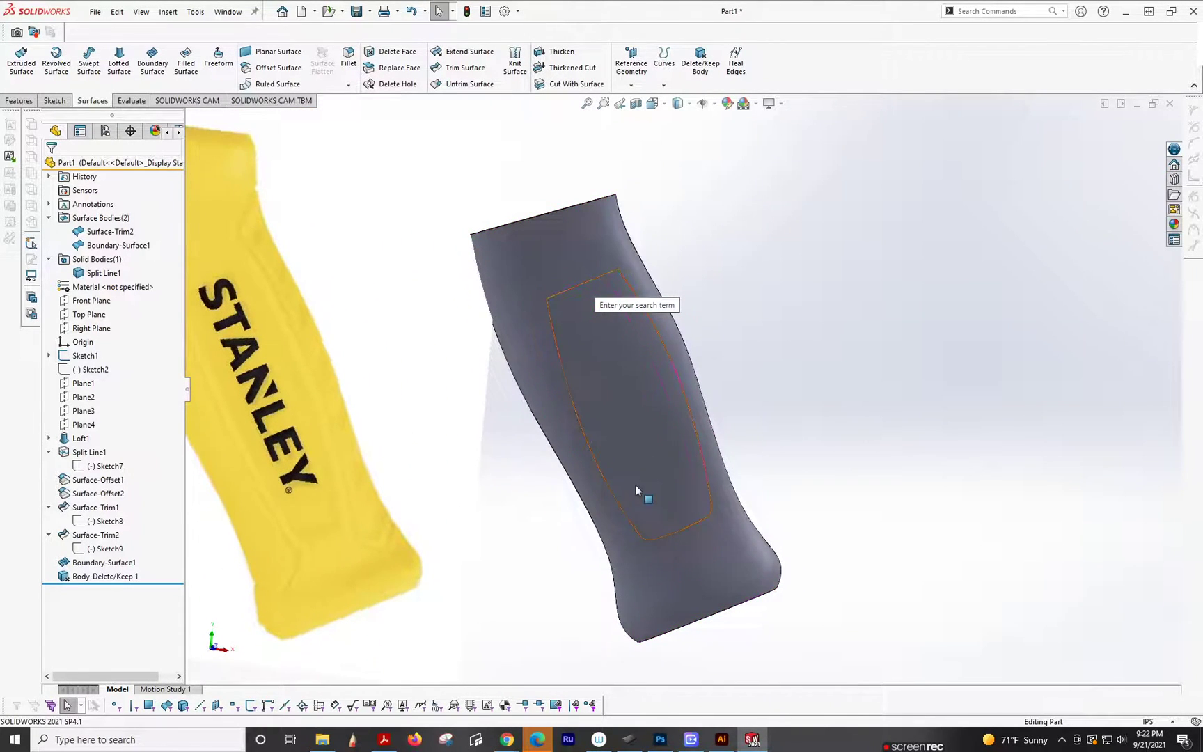
pyautogui.click(636, 490)
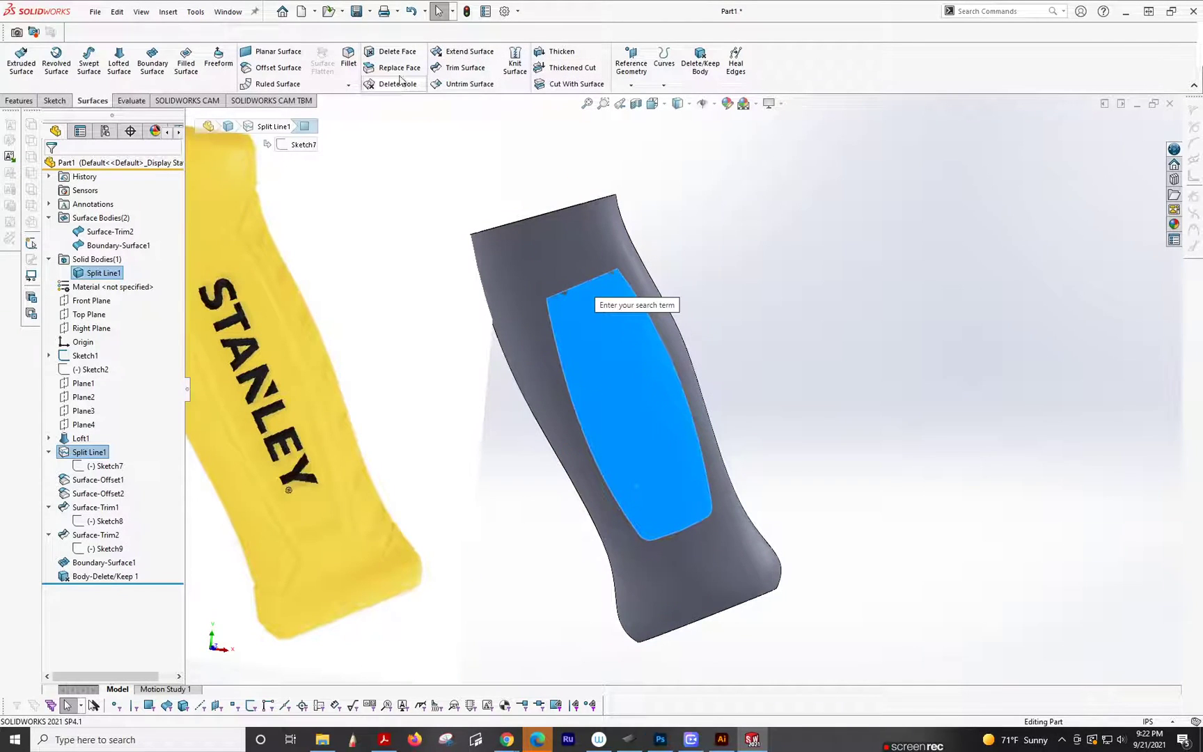
pyautogui.click(387, 52)
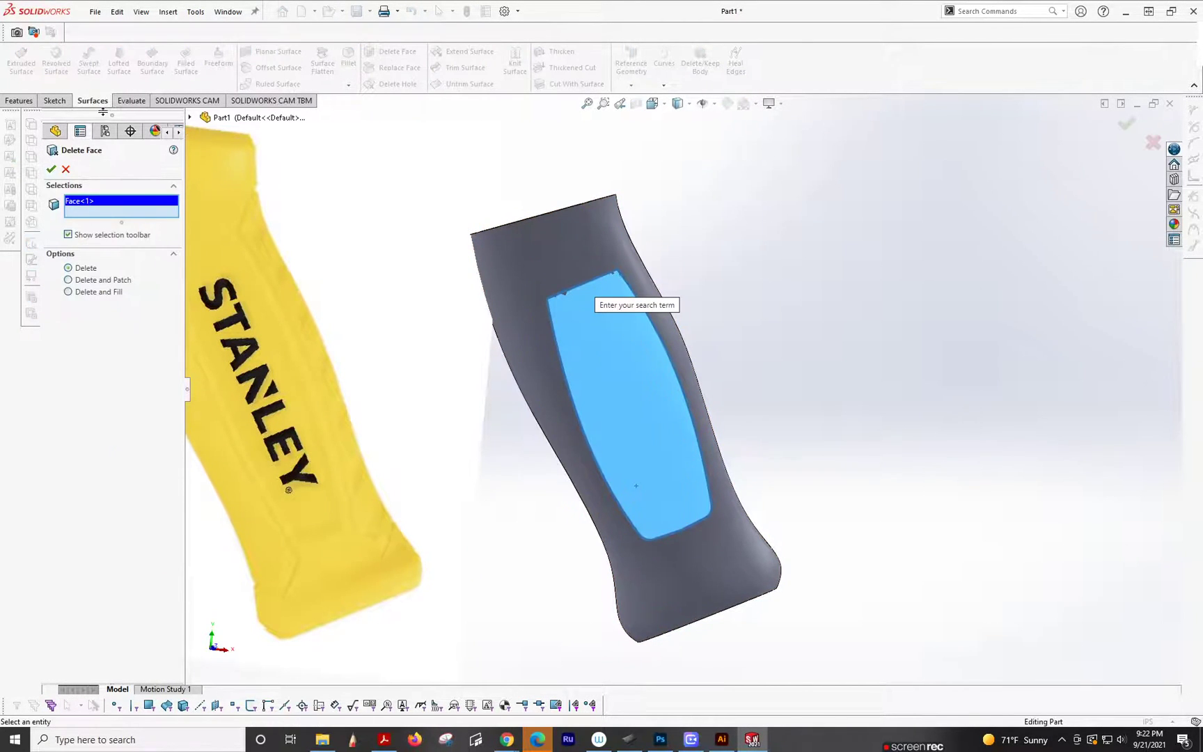
pyautogui.click(51, 169)
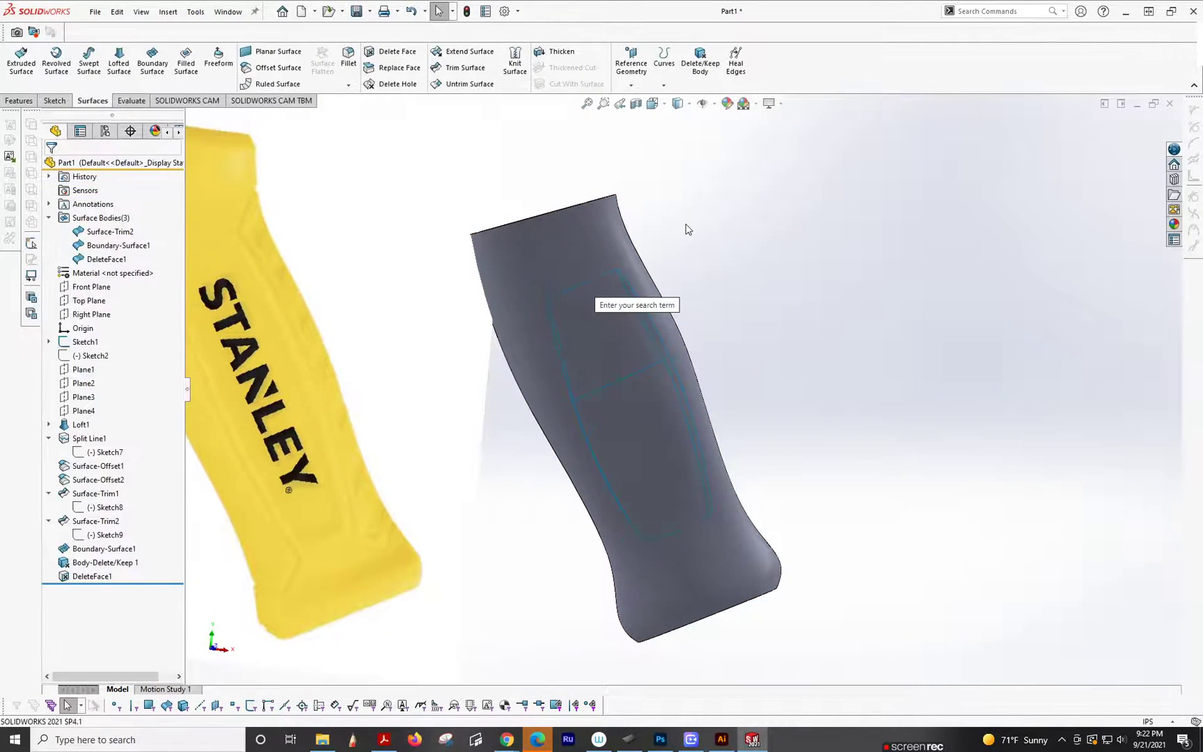
pyautogui.scroll(5, 682, 417)
pyautogui.moveTo(683, 418); pyautogui.dragTo(668, 258, button='middle')
pyautogui.scroll(-5, 634, 365)
pyautogui.scroll(5, 555, 261)
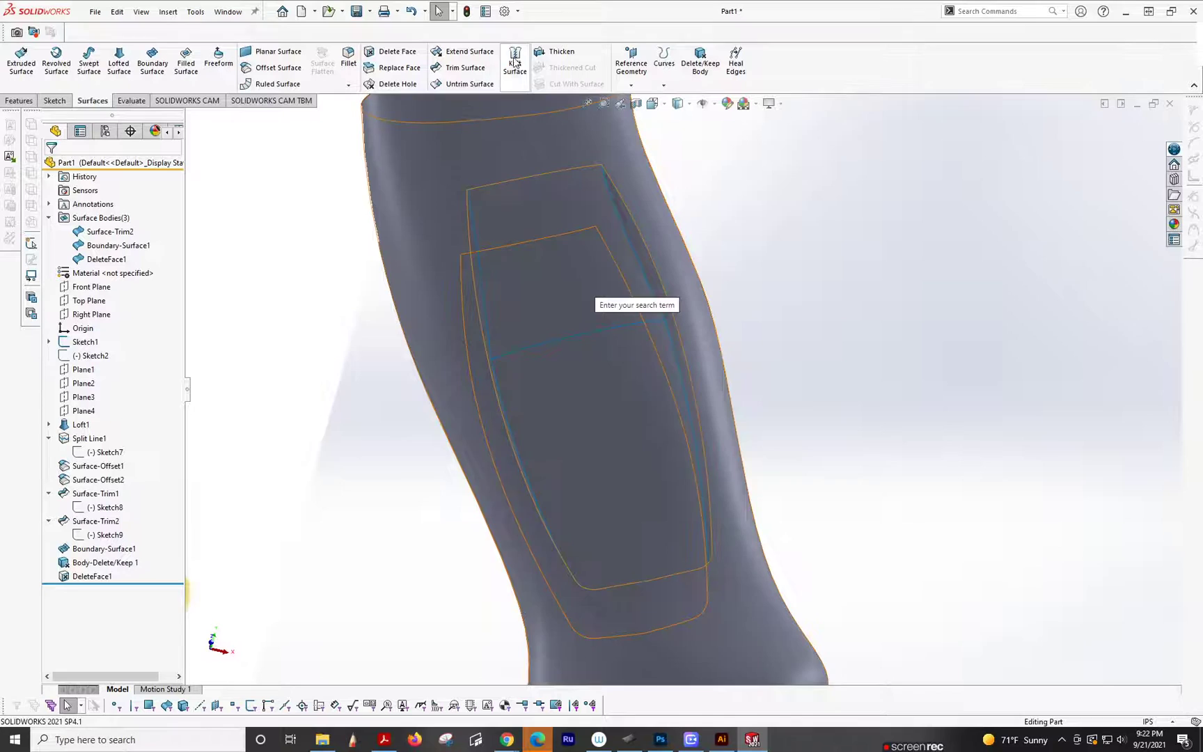
pyautogui.moveTo(570, 249); pyautogui.dragTo(607, 189, button='middle')
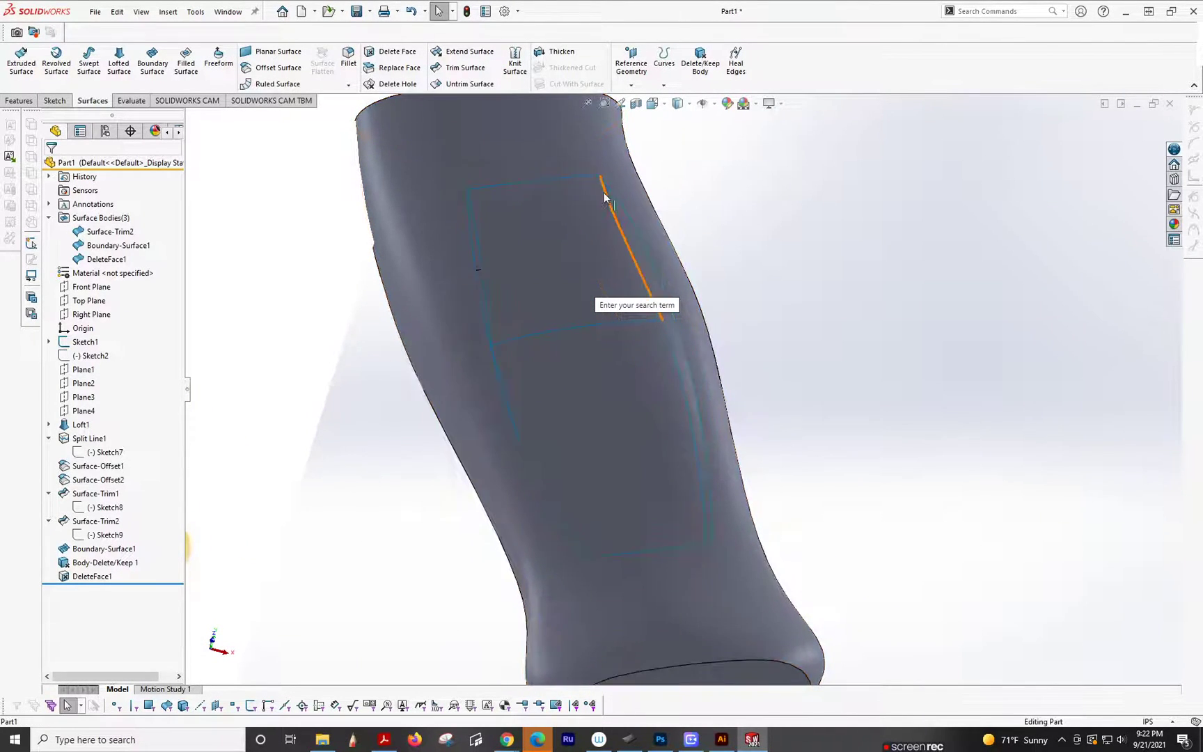
pyautogui.moveTo(615, 276); pyautogui.dragTo(668, 181, button='middle')
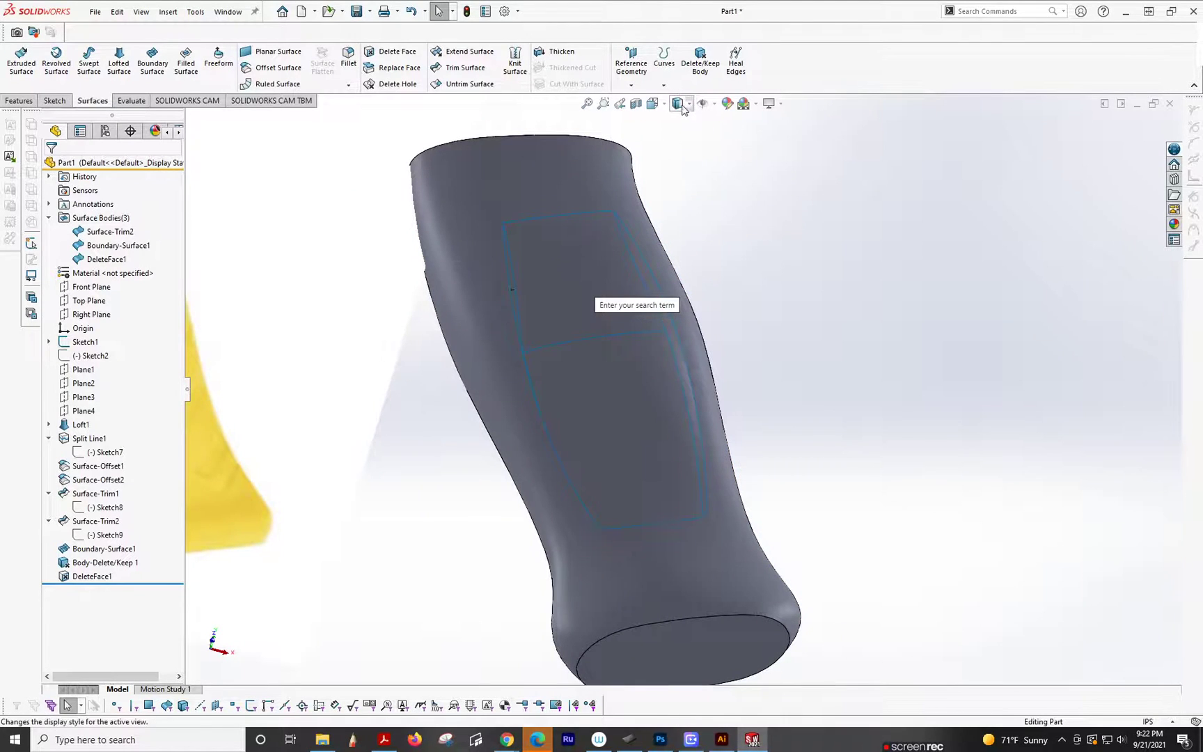
pyautogui.click(655, 104)
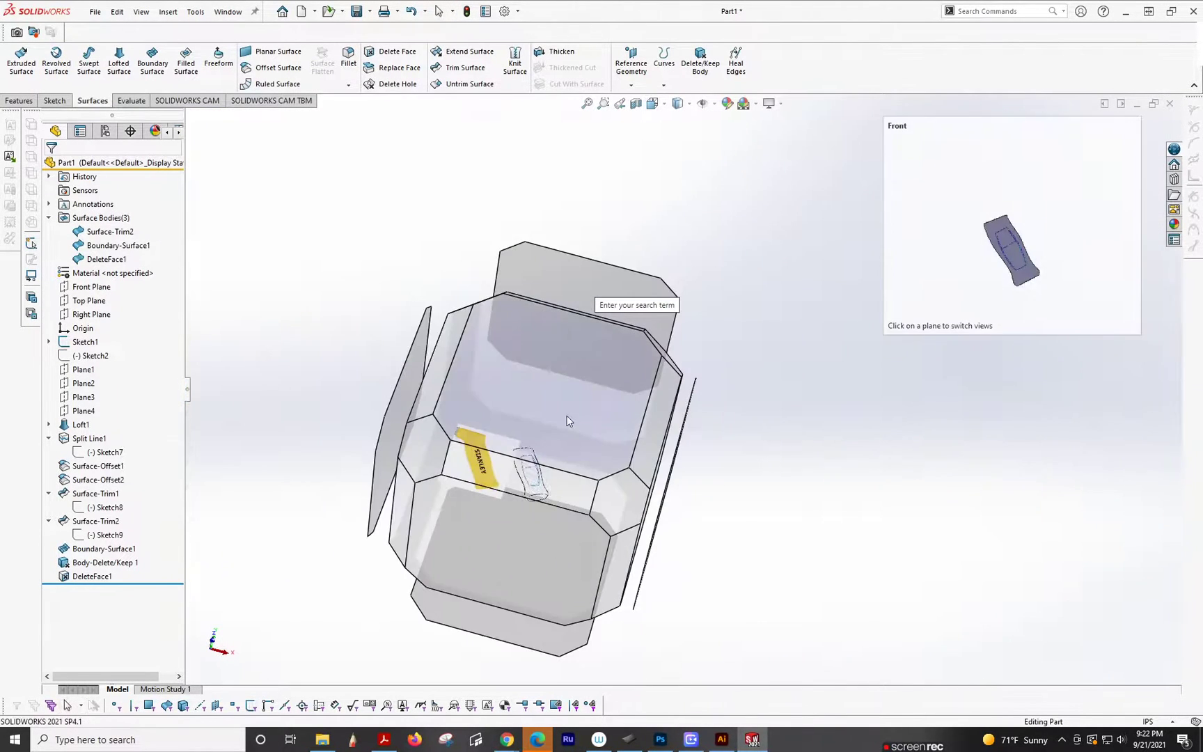
pyautogui.click(566, 421)
pyautogui.scroll(-2, 768, 508)
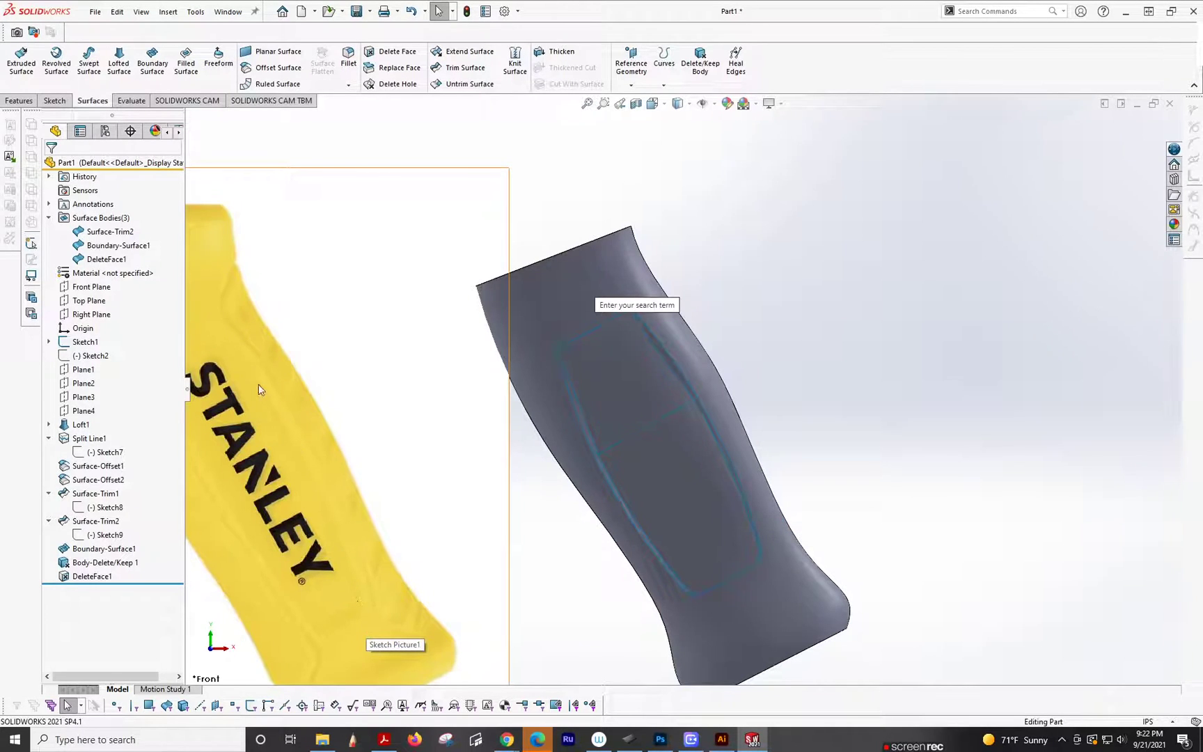
pyautogui.scroll(2, 259, 390)
pyautogui.scroll(-3, 443, 575)
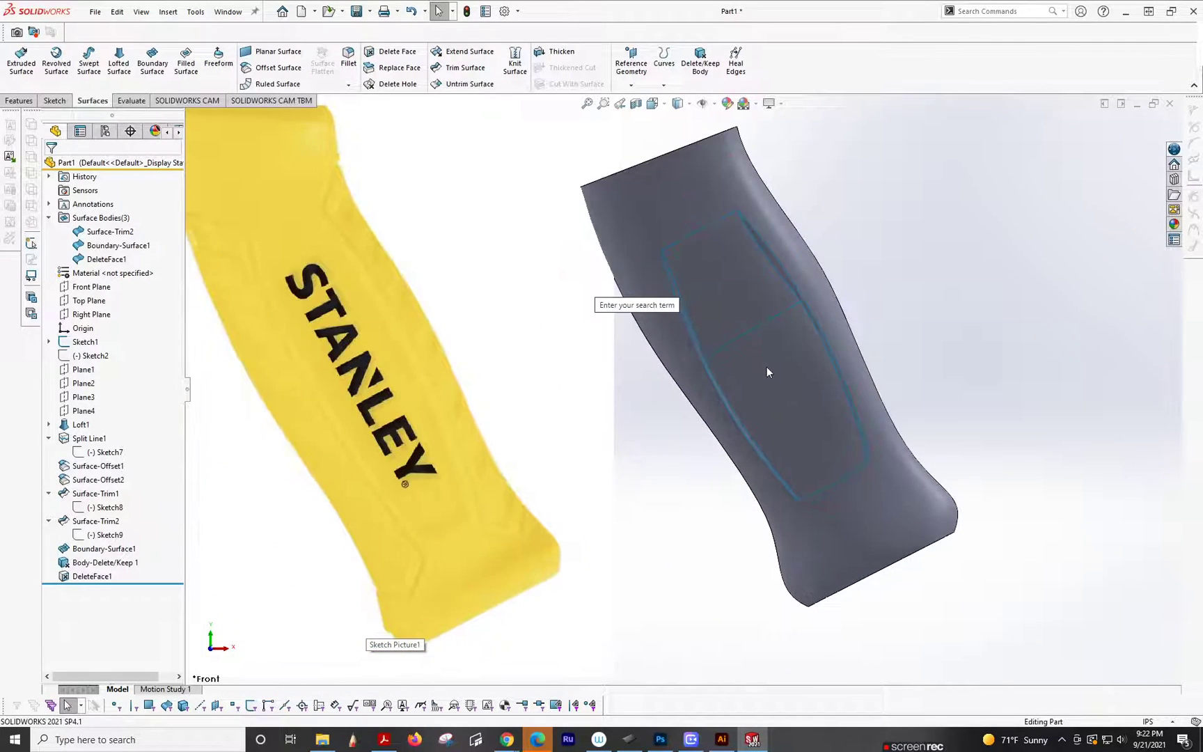
pyautogui.scroll(-3, 767, 366)
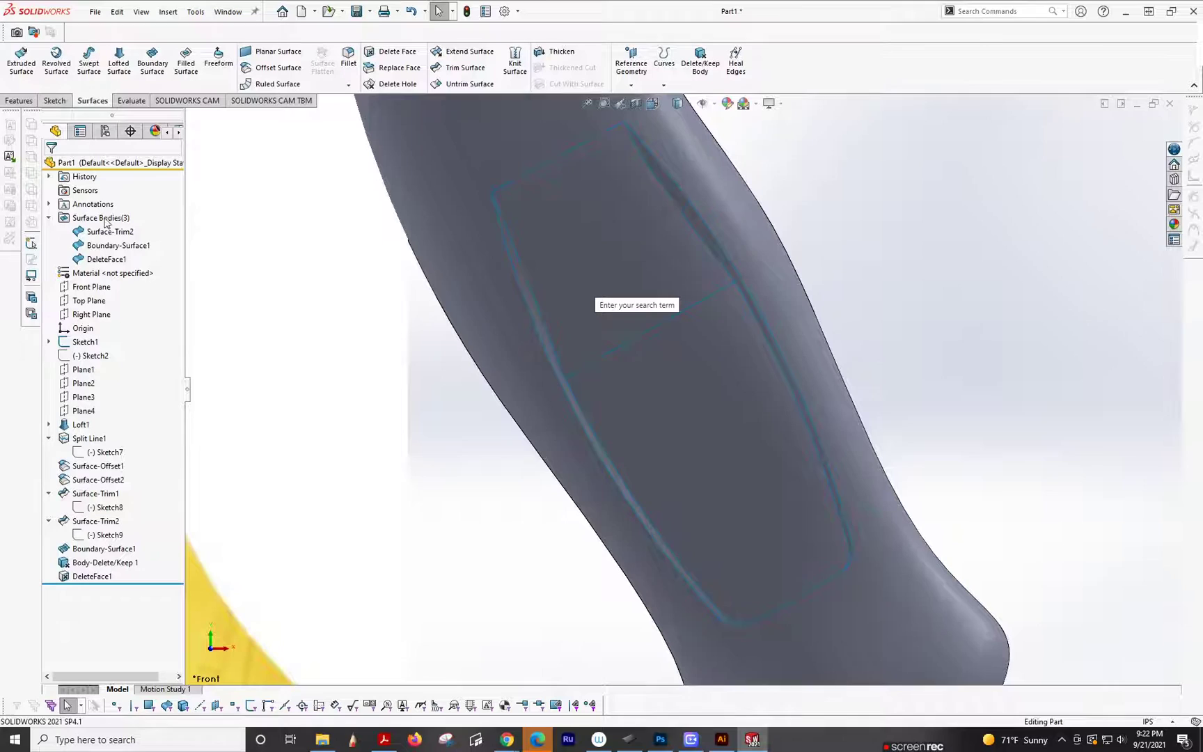
# Start a sketch on the Front Plane and draw a three-point spline down the panel's right edge
pyautogui.click(91, 289)
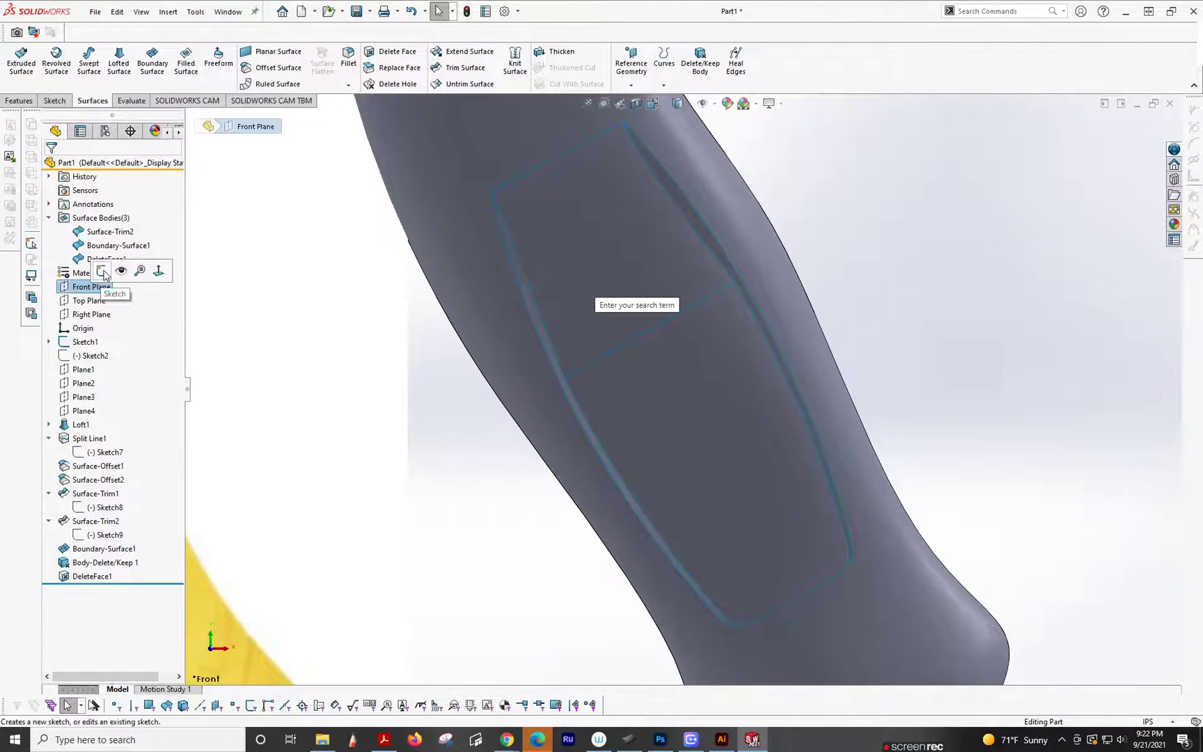
pyautogui.click(107, 277)
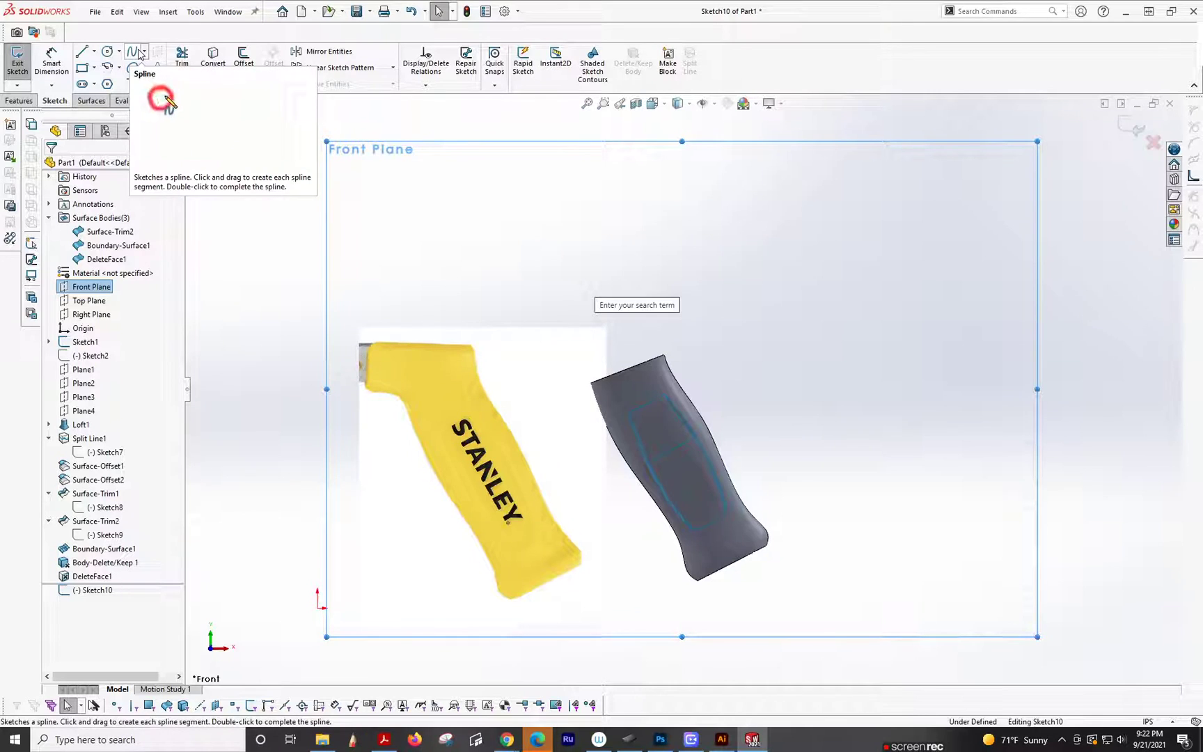
pyautogui.click(139, 53)
pyautogui.scroll(-3, 694, 437)
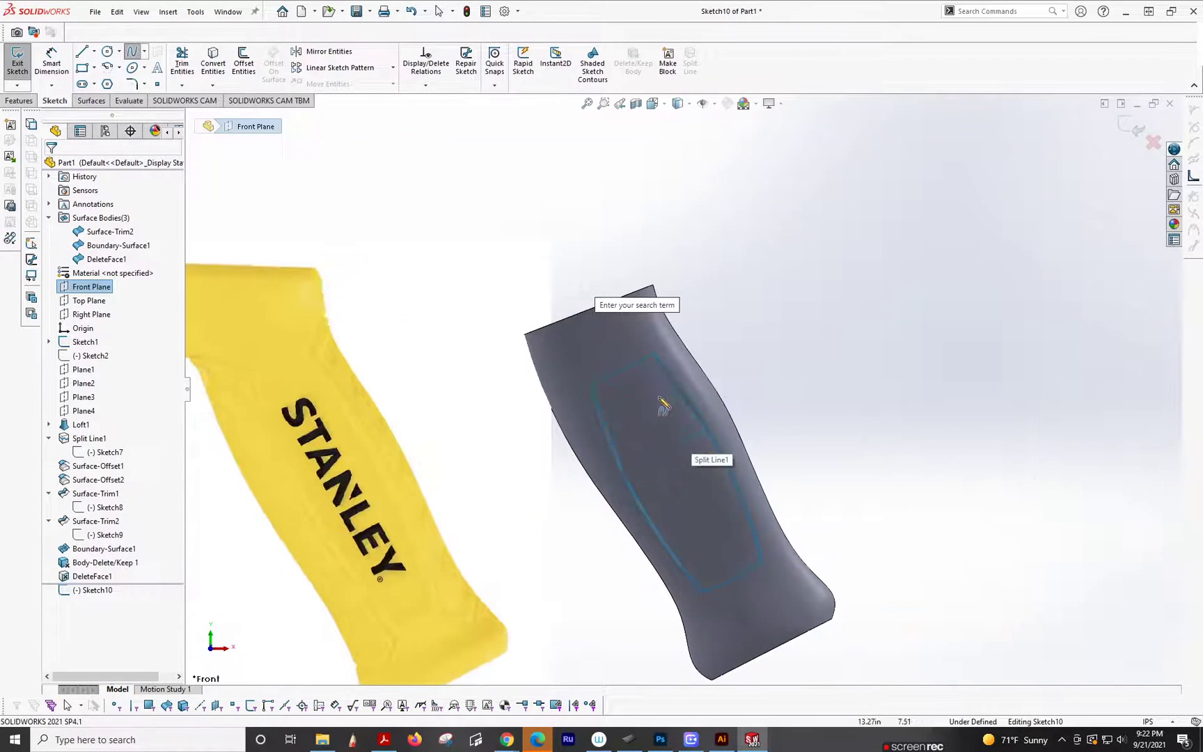
pyautogui.scroll(-3, 689, 431)
pyautogui.click(642, 336)
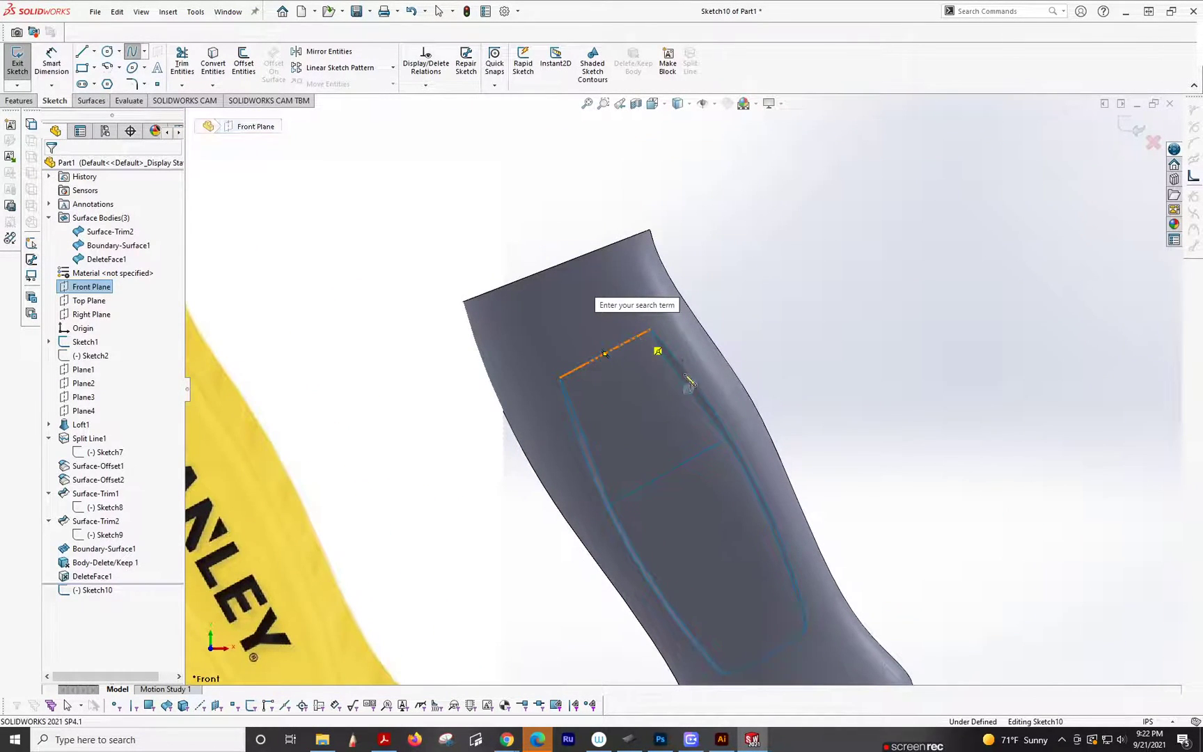
pyautogui.click(721, 448)
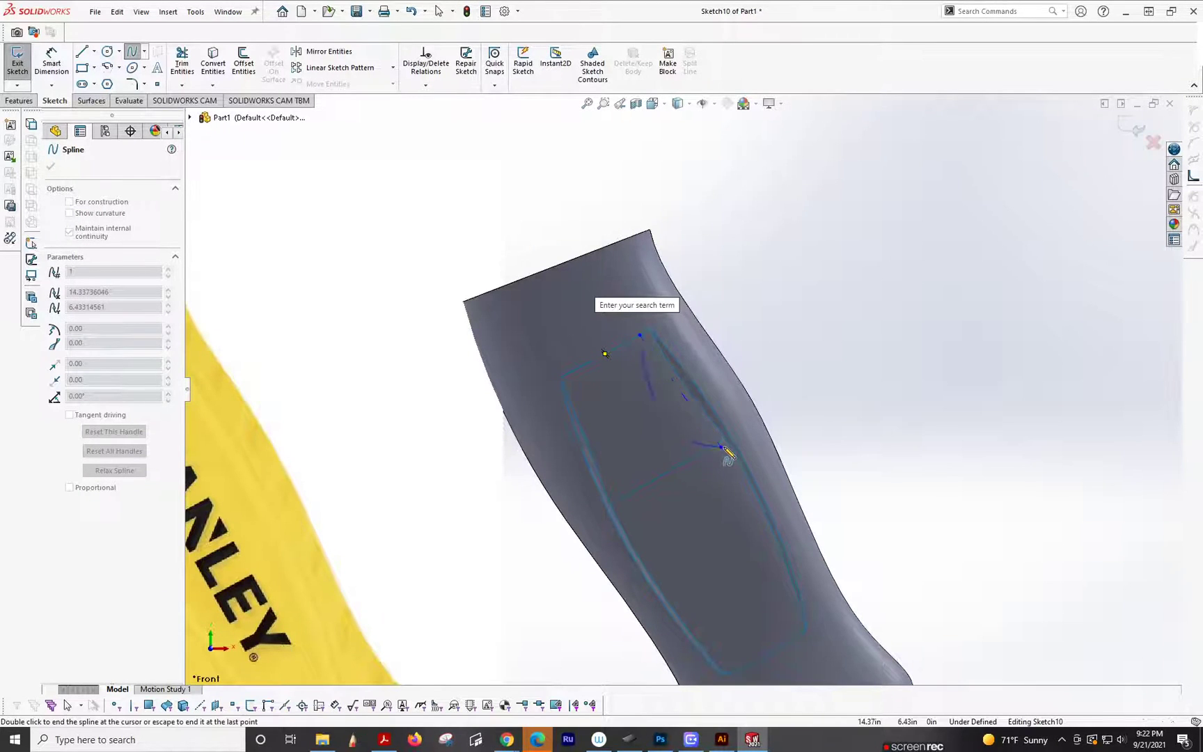
pyautogui.doubleClick(791, 611)
pyautogui.press('Escape')
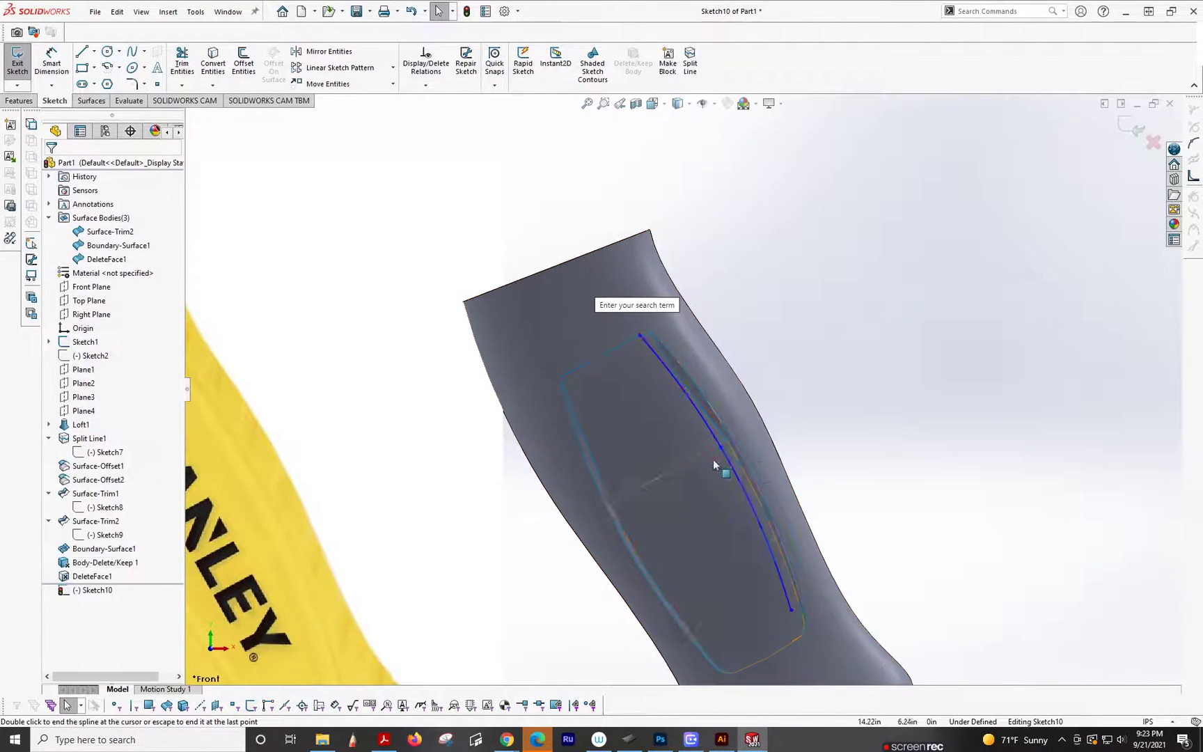
# Adjust the spline's top and bottom endpoints to fit the panel's curved side edge
pyautogui.moveTo(717, 435)
pyautogui.mouseDown(button='middle')
pyautogui.moveTo(539, 526)
pyautogui.moveTo(391, 471)
pyautogui.mouseUp(button='middle')
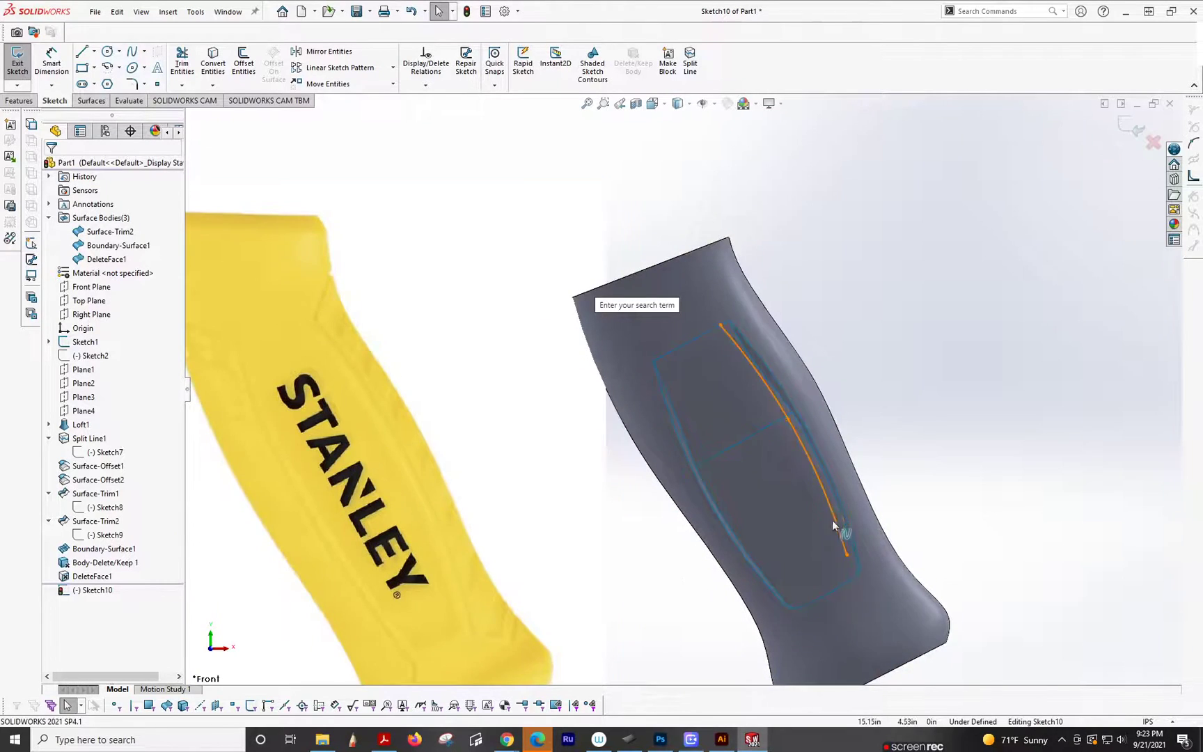
pyautogui.scroll(-3, 842, 525)
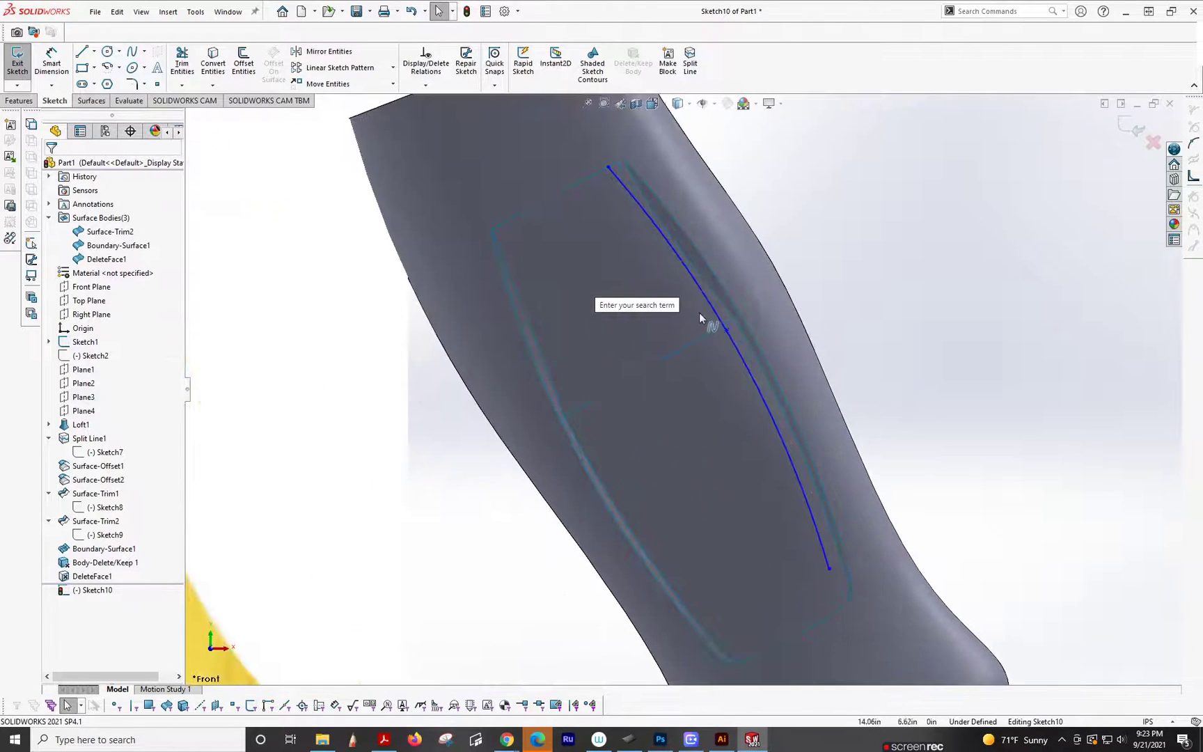
pyautogui.click(610, 167)
pyautogui.moveTo(611, 167); pyautogui.dragTo(645, 199)
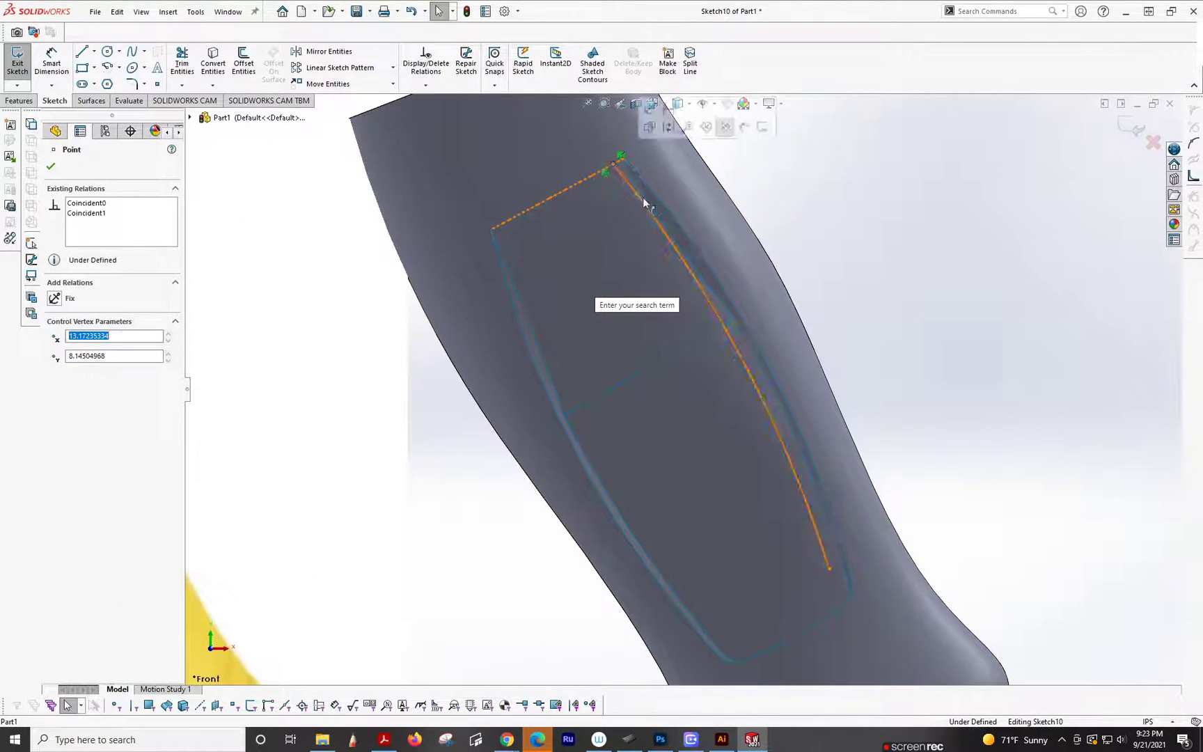
pyautogui.scroll(-3, 721, 335)
pyautogui.moveTo(704, 335)
pyautogui.mouseDown()
pyautogui.moveTo(714, 327)
pyautogui.moveTo(714, 338)
pyautogui.mouseUp()
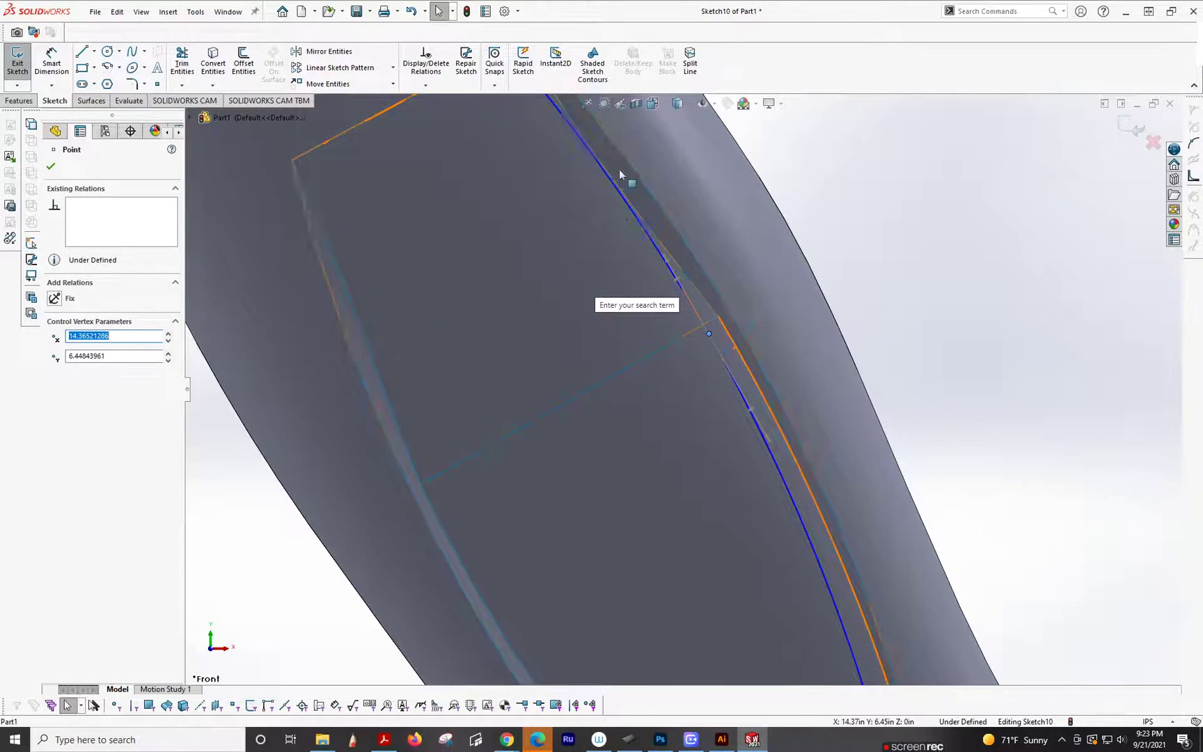
pyautogui.scroll(2, 737, 397)
pyautogui.scroll(1, 739, 398)
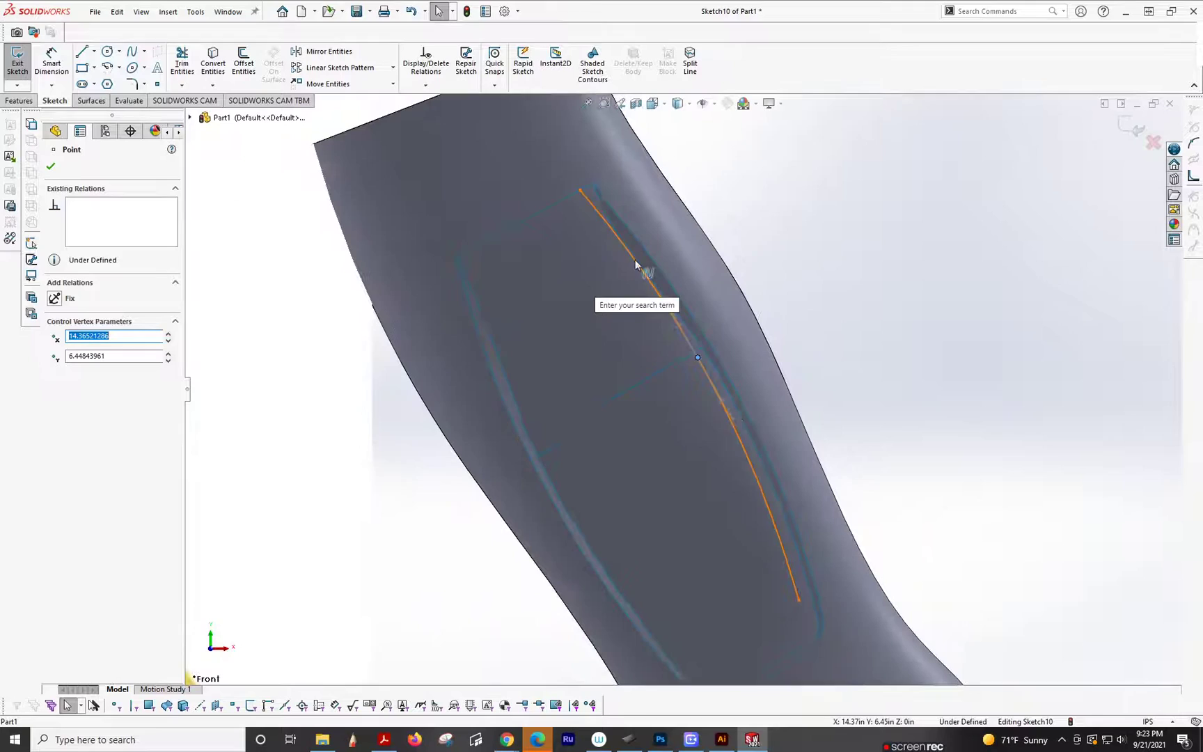
pyautogui.scroll(-2, 792, 586)
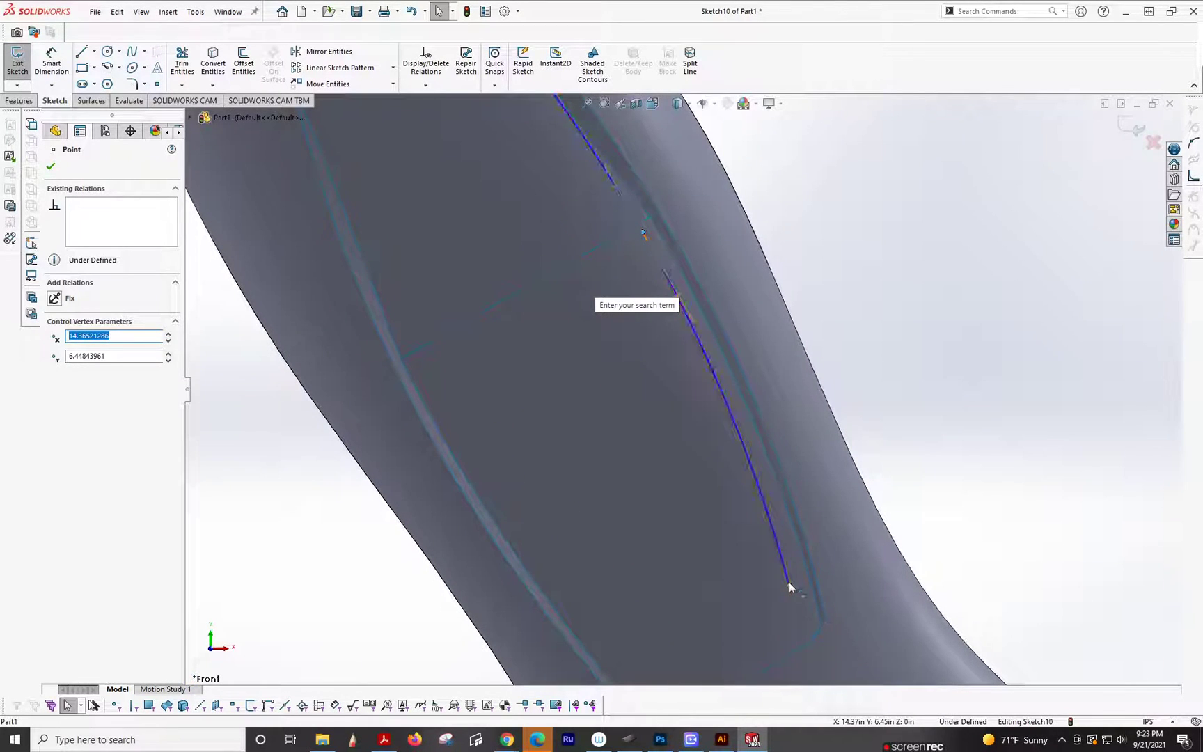
pyautogui.moveTo(789, 587)
pyautogui.mouseDown()
pyautogui.moveTo(771, 609)
pyautogui.moveTo(781, 599)
pyautogui.moveTo(766, 593)
pyautogui.mouseUp()
pyautogui.scroll(2, 759, 591)
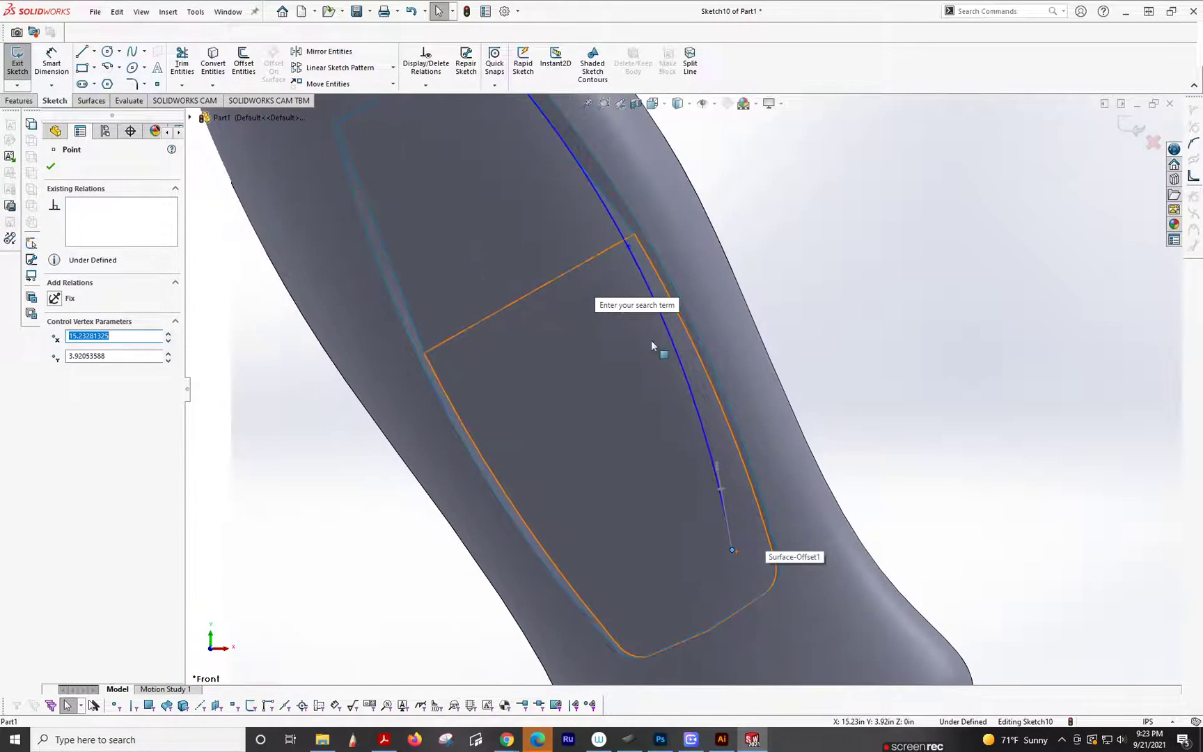
# Draw a short line from the spline's lower end
pyautogui.click(83, 52)
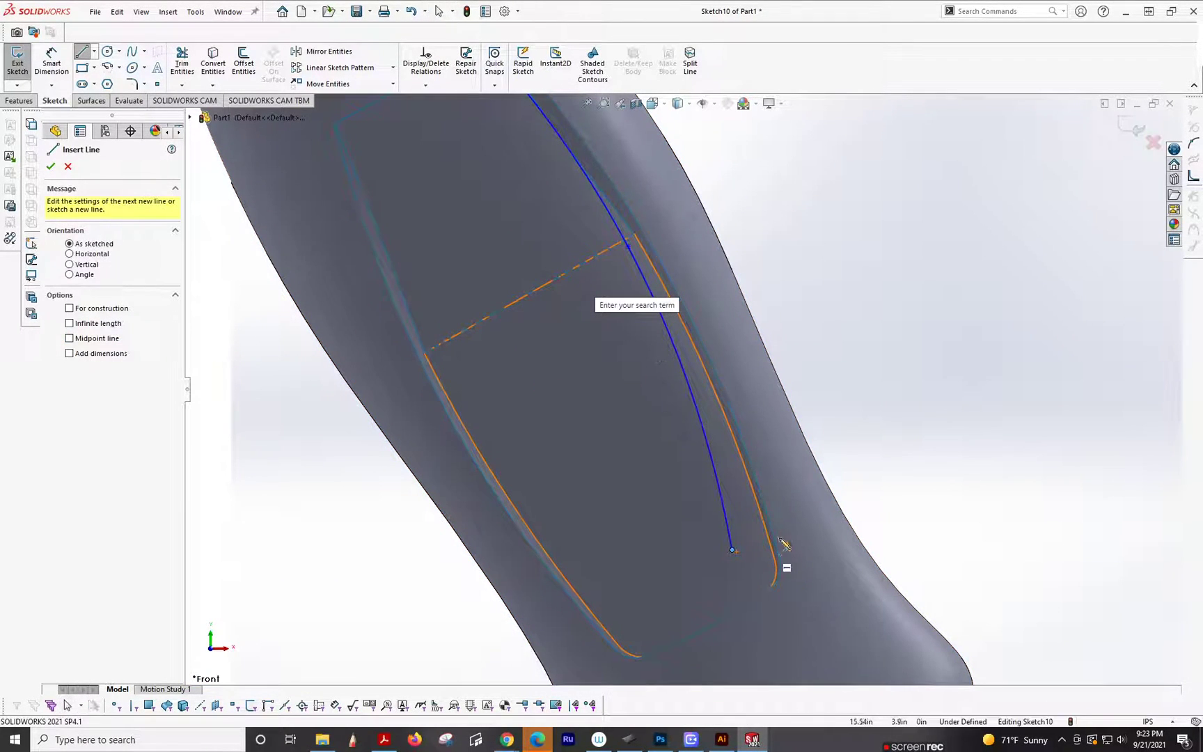
pyautogui.click(733, 549)
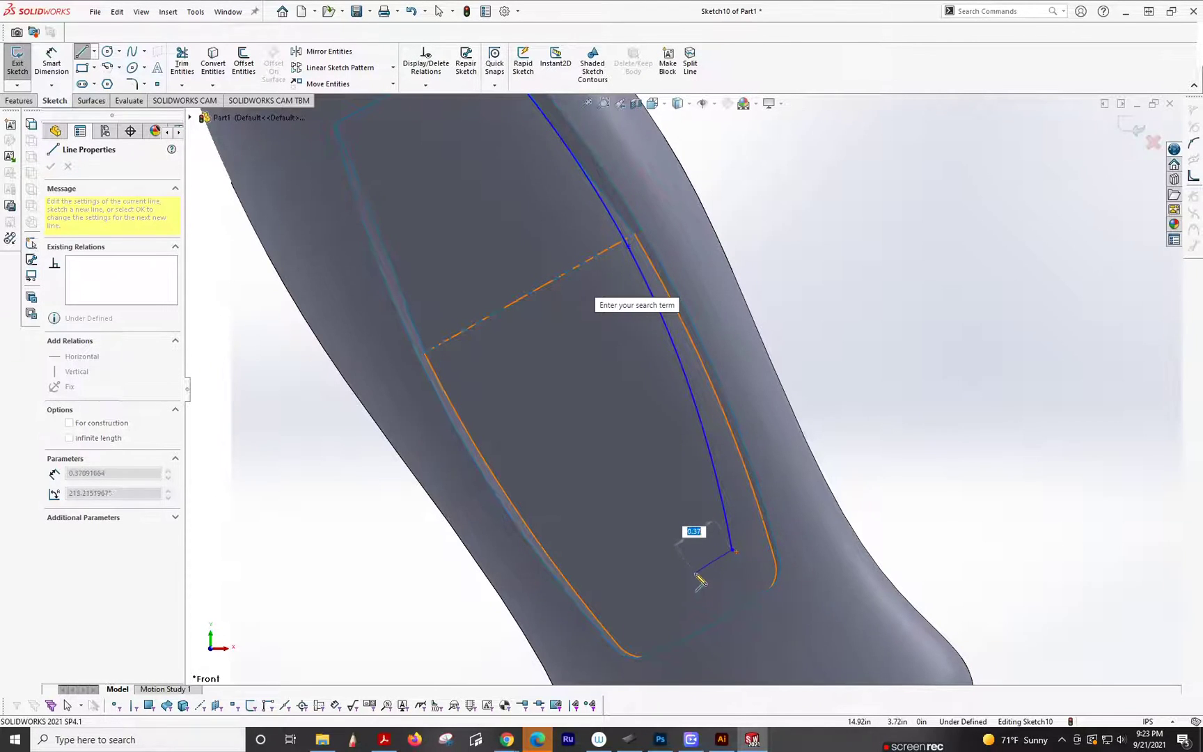
pyautogui.click(688, 575)
pyautogui.press('Escape')
pyautogui.scroll(5, 755, 554)
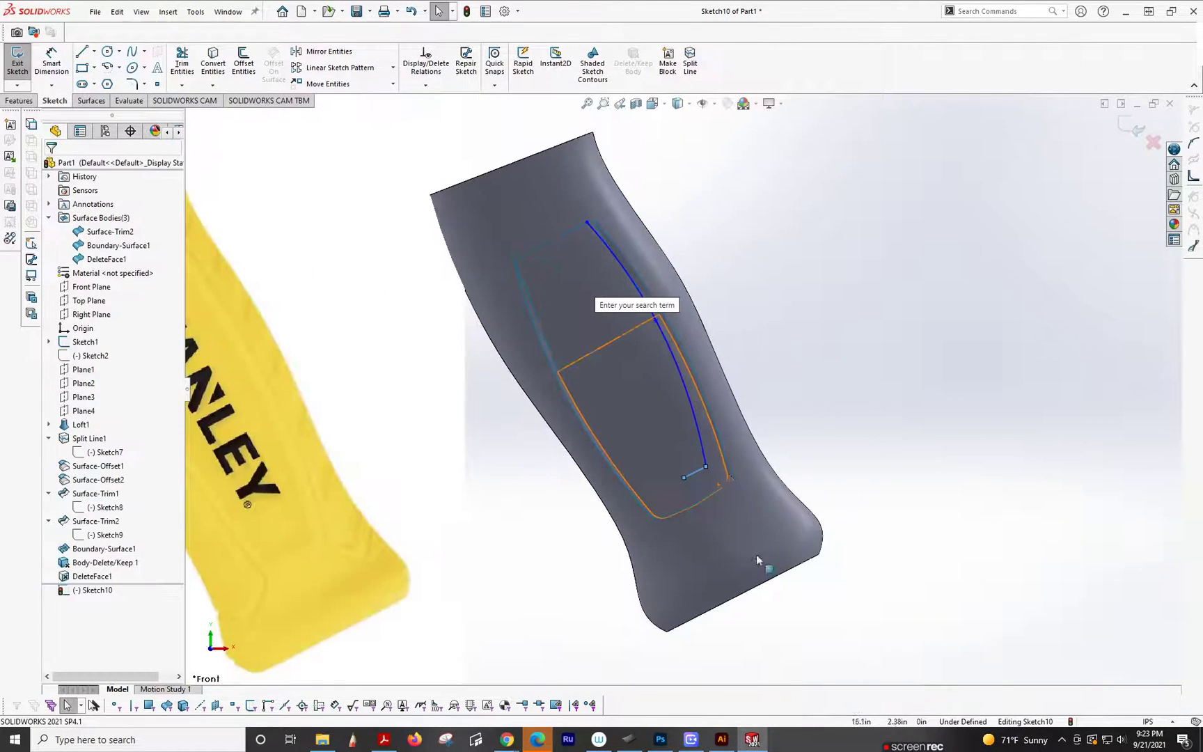
# Draw a construction centerline from the handle's bottom edge up to the panel's top point
pyautogui.click(95, 52)
pyautogui.click(112, 80)
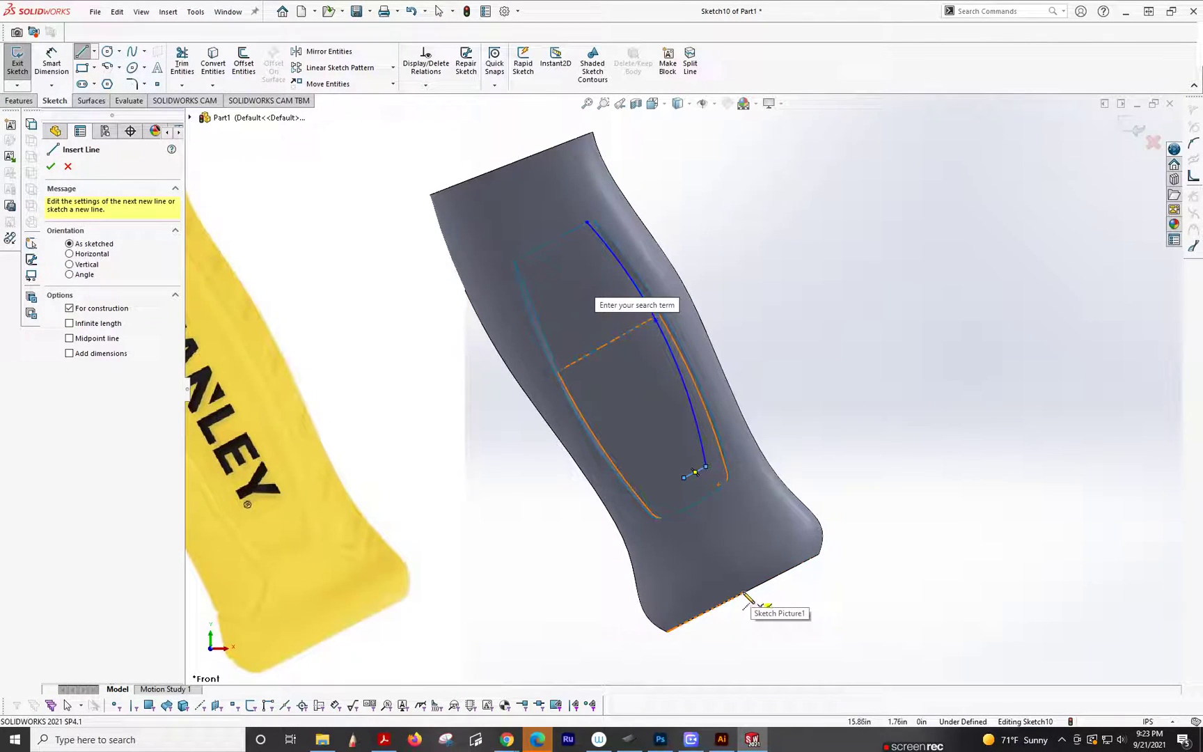
pyautogui.click(745, 597)
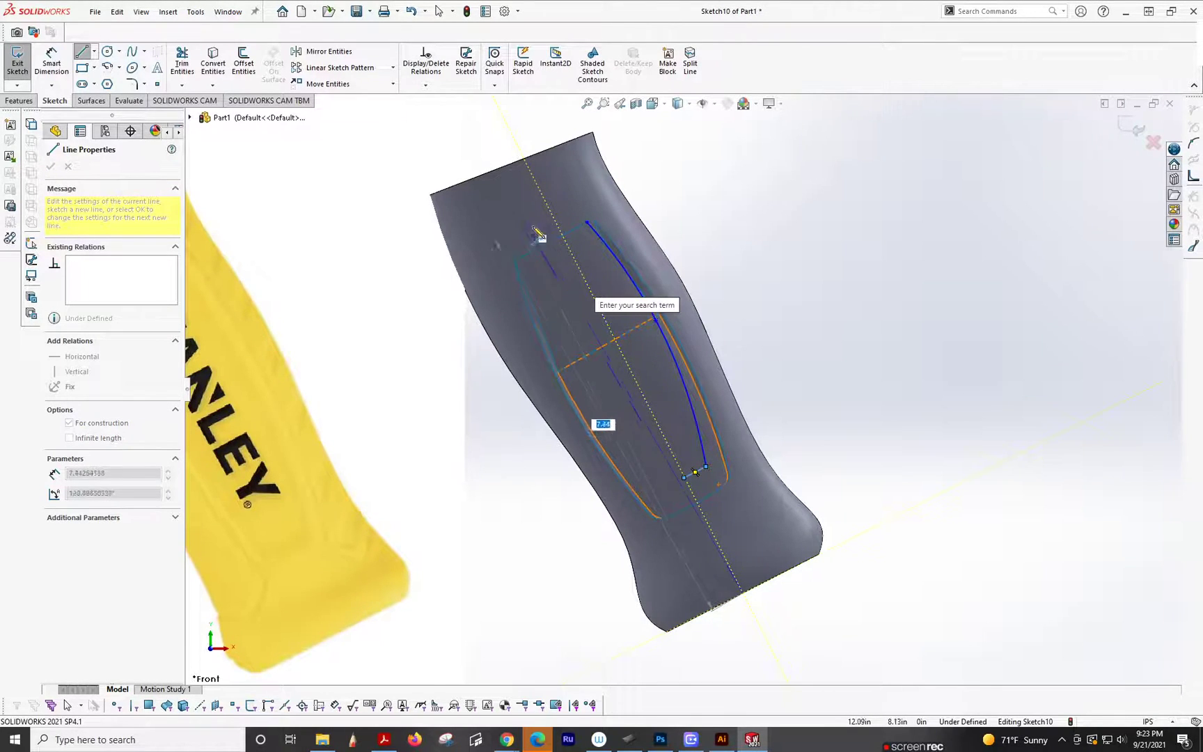
pyautogui.click(557, 242)
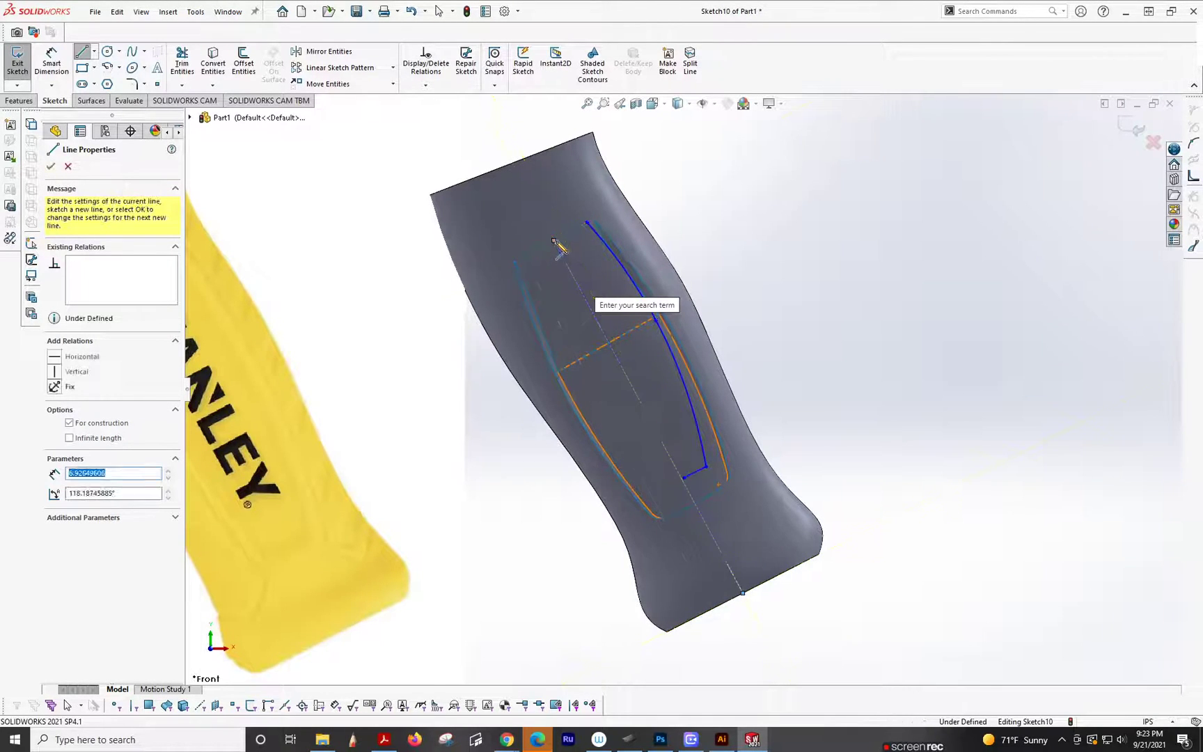
pyautogui.press('Escape')
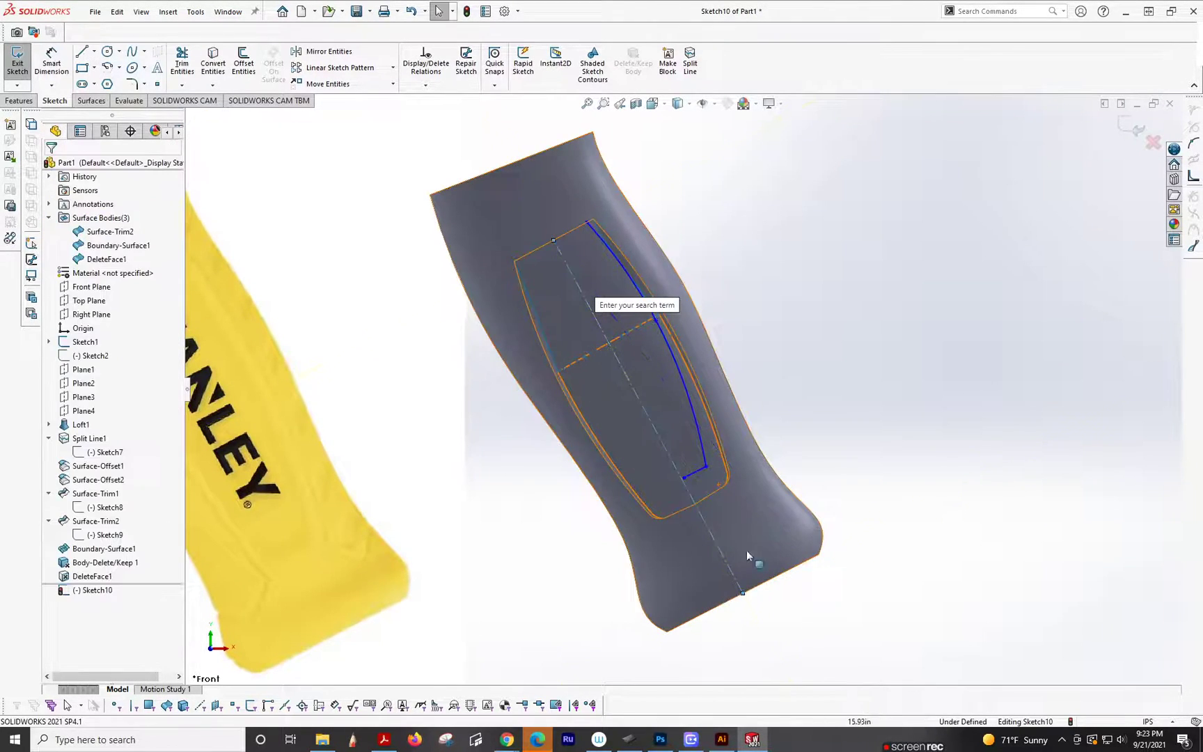
# Clear the centerline bottom endpoint's coincident relations and make it coincident with Point9 on the bottom edge
pyautogui.click(743, 595)
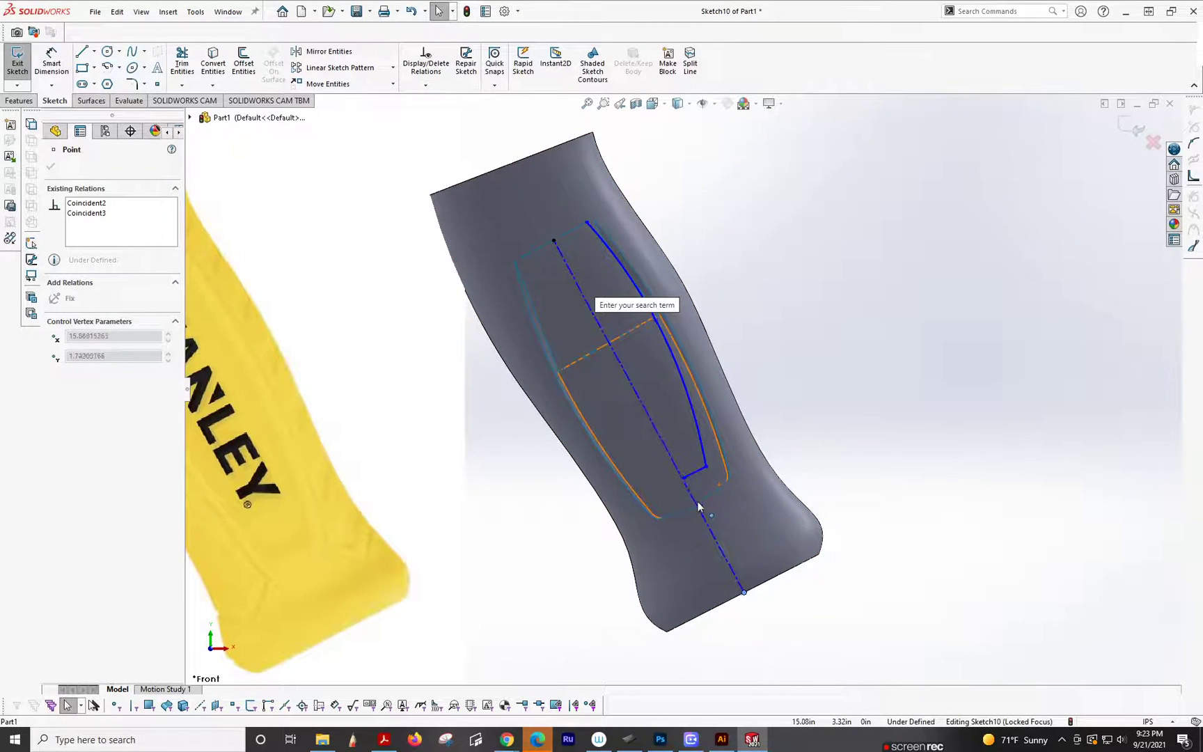
pyautogui.moveTo(743, 593)
pyautogui.mouseDown()
pyautogui.moveTo(778, 577)
pyautogui.moveTo(749, 596)
pyautogui.mouseUp()
pyautogui.rightClick(749, 598)
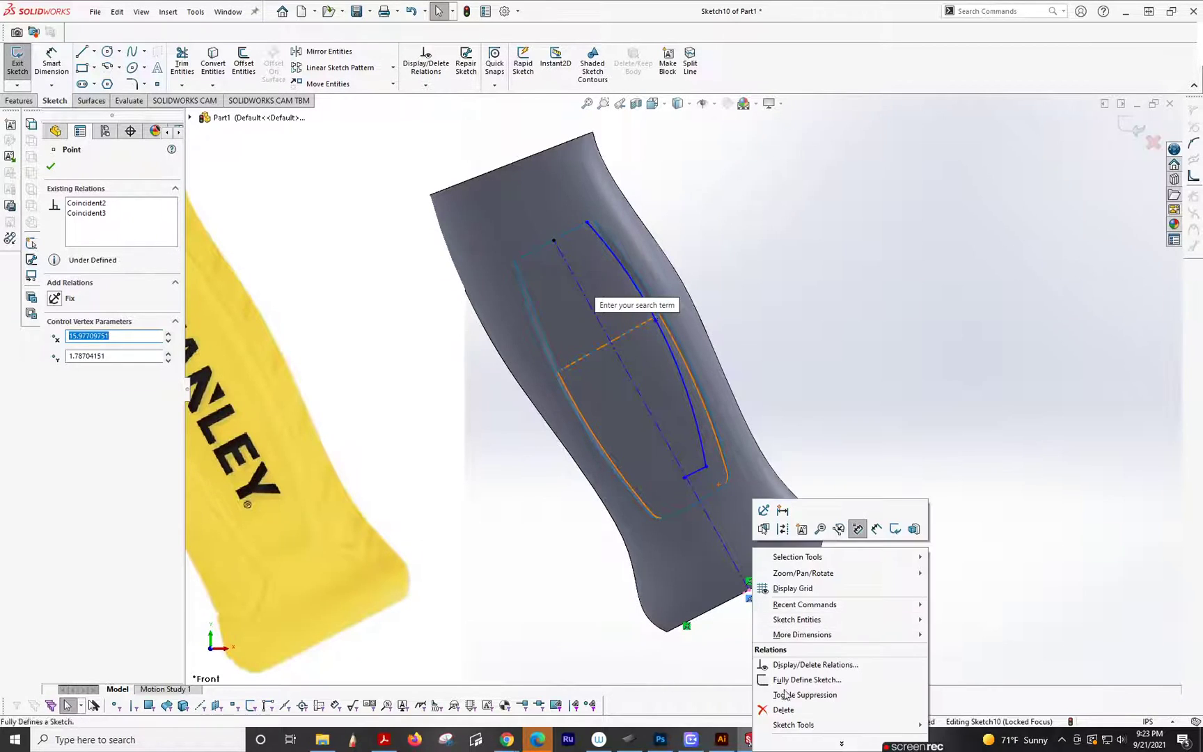
pyautogui.click(785, 693)
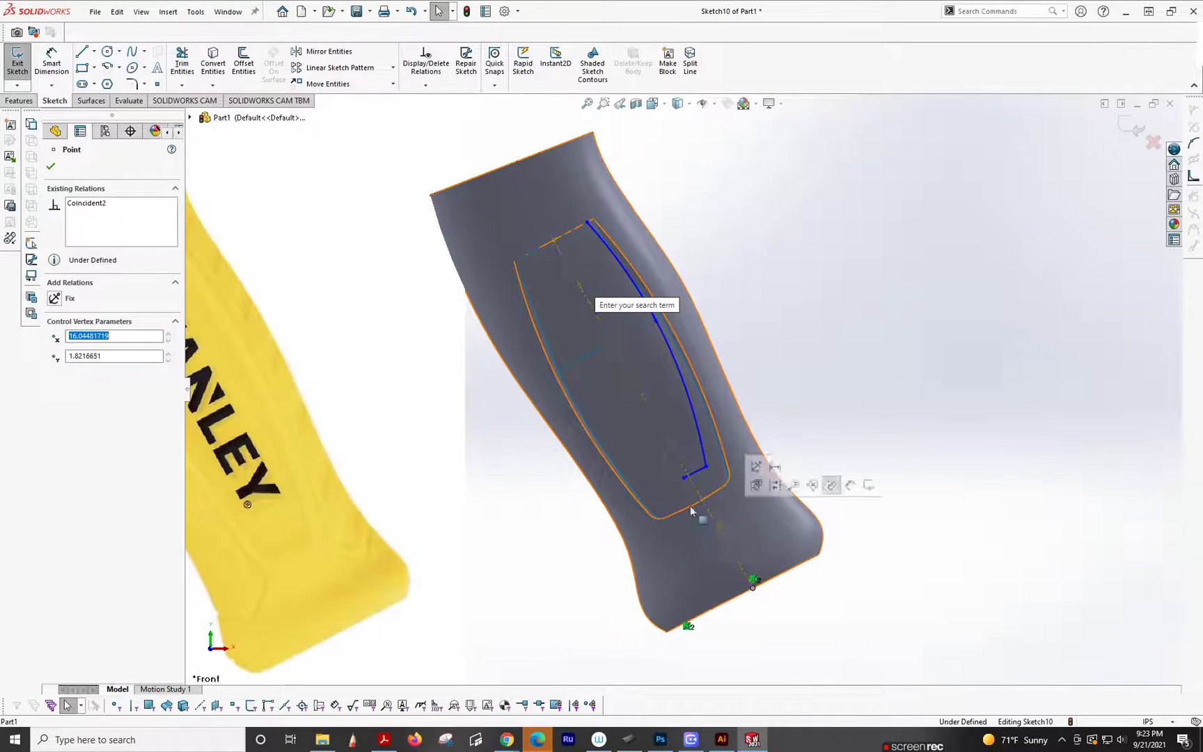
pyautogui.click(86, 203)
pyautogui.press('Delete')
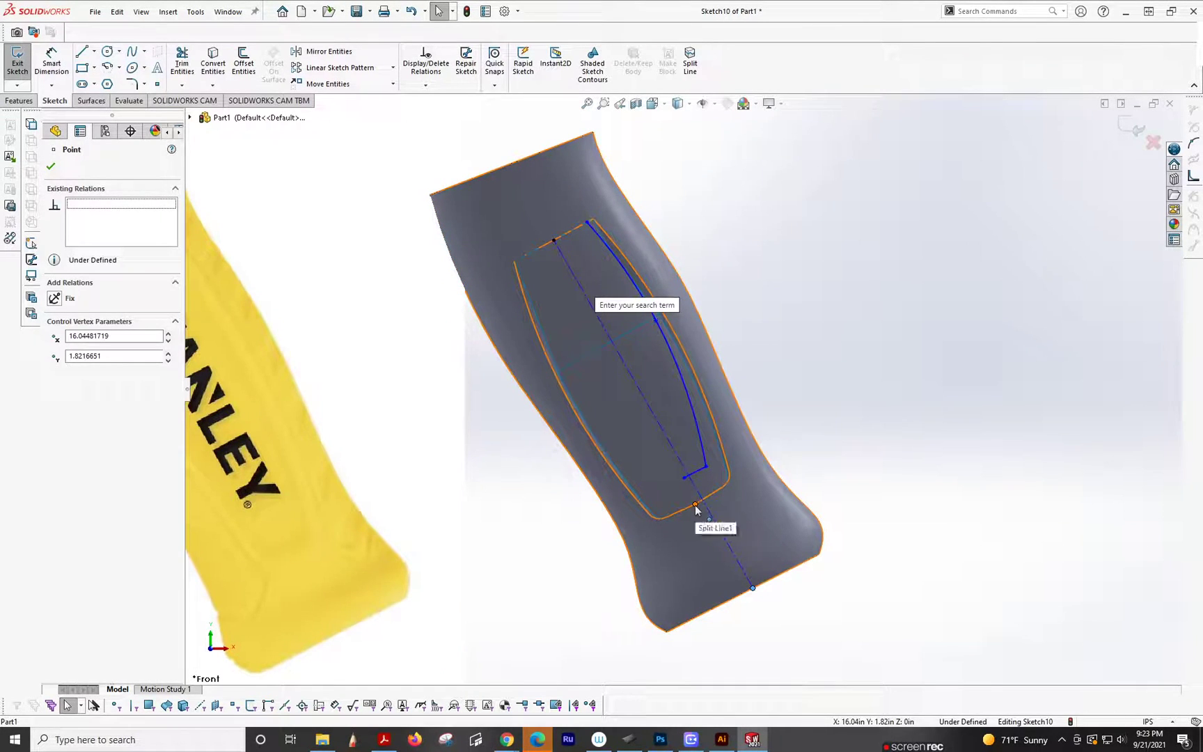
pyautogui.press('Escape')
pyautogui.click(753, 589)
pyautogui.keyDown('ctrl'); pyautogui.click(752, 589); pyautogui.keyUp('ctrl')
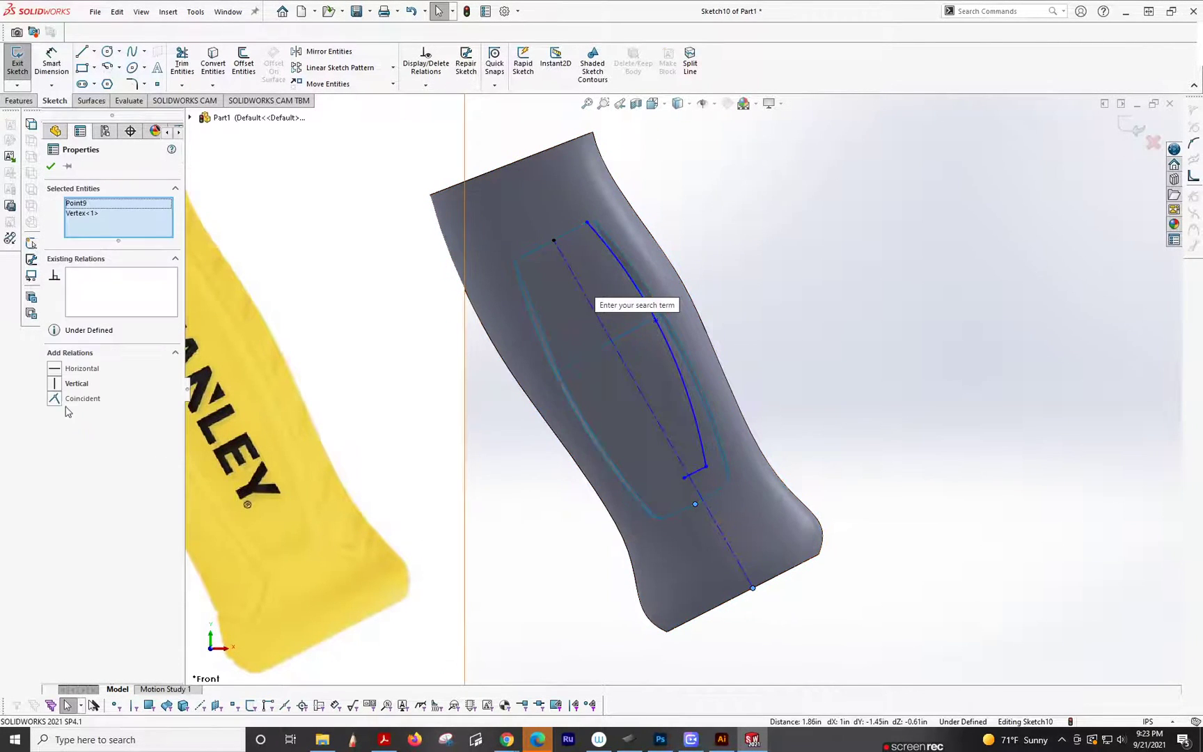
pyautogui.click(54, 399)
# Mirror the spline and short bottom line about the centerline
pyautogui.press('Escape')
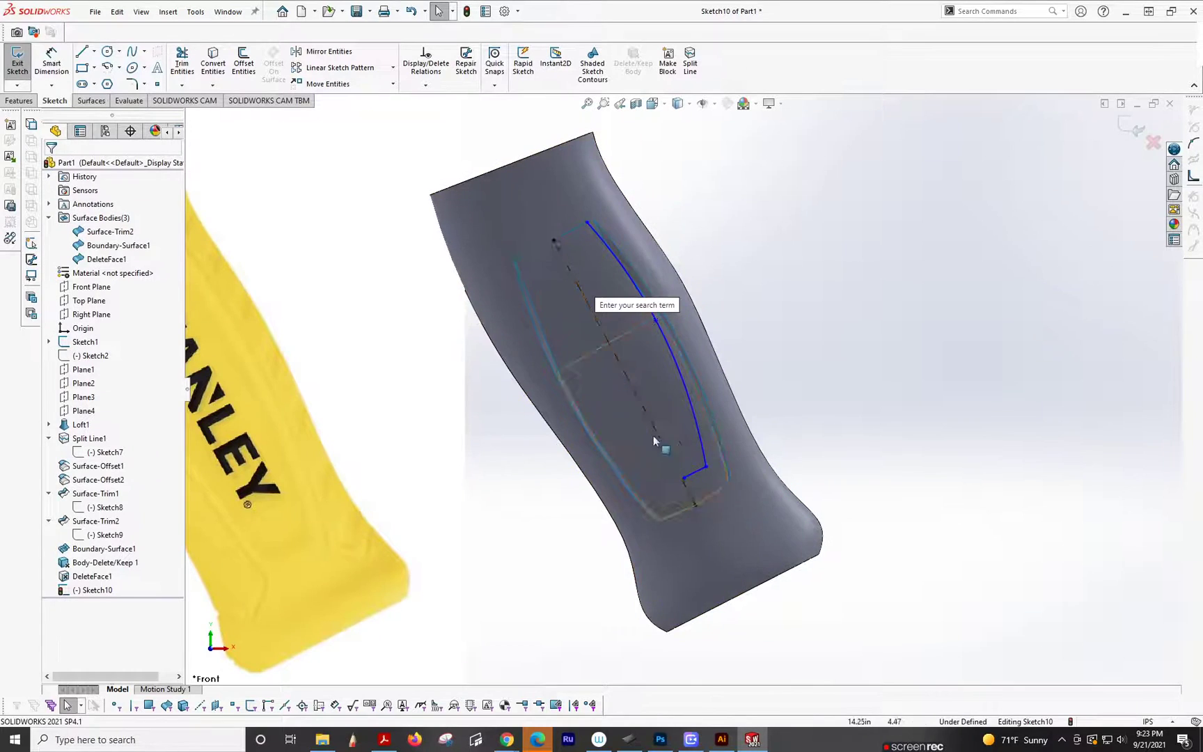
pyautogui.click(311, 55)
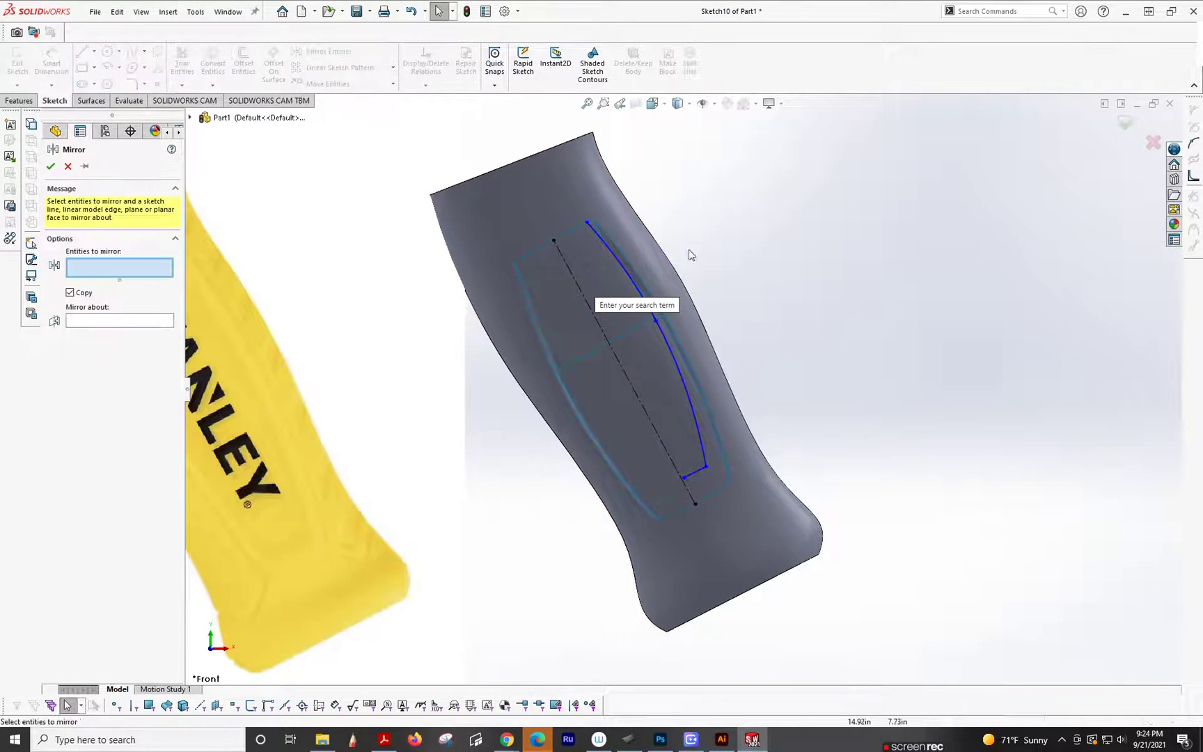
pyautogui.click(623, 270)
pyautogui.click(701, 474)
pyautogui.click(104, 332)
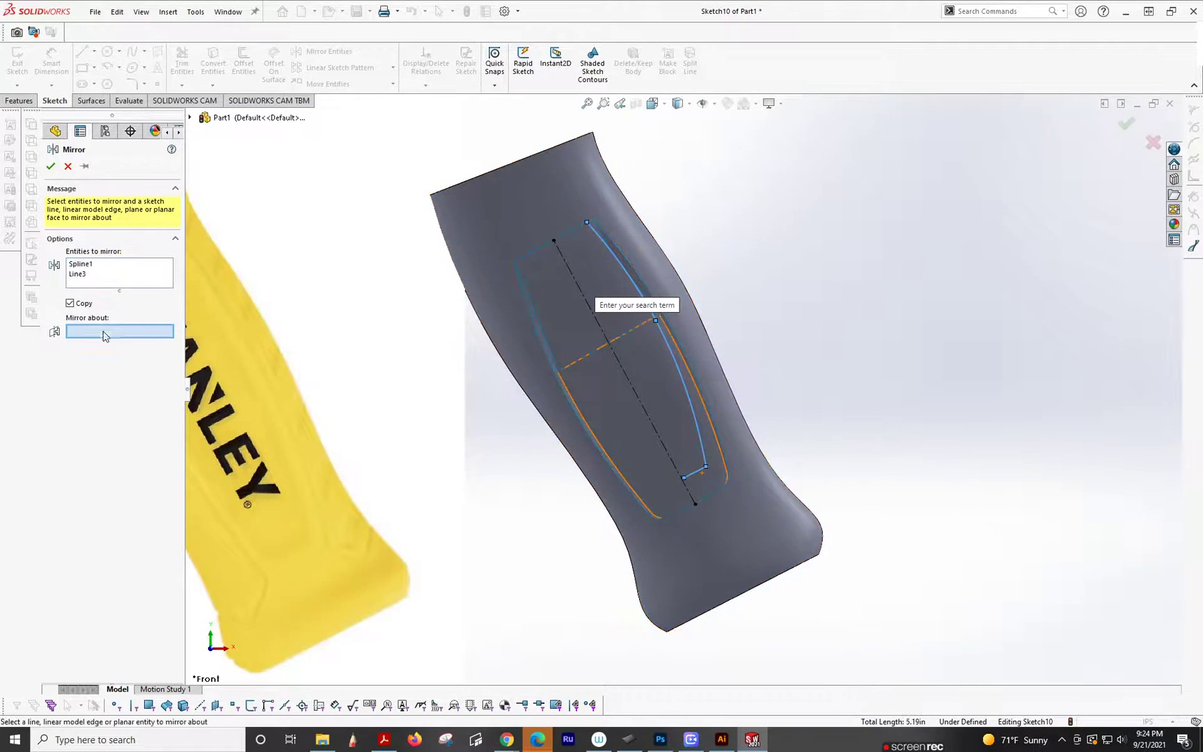
pyautogui.click(582, 295)
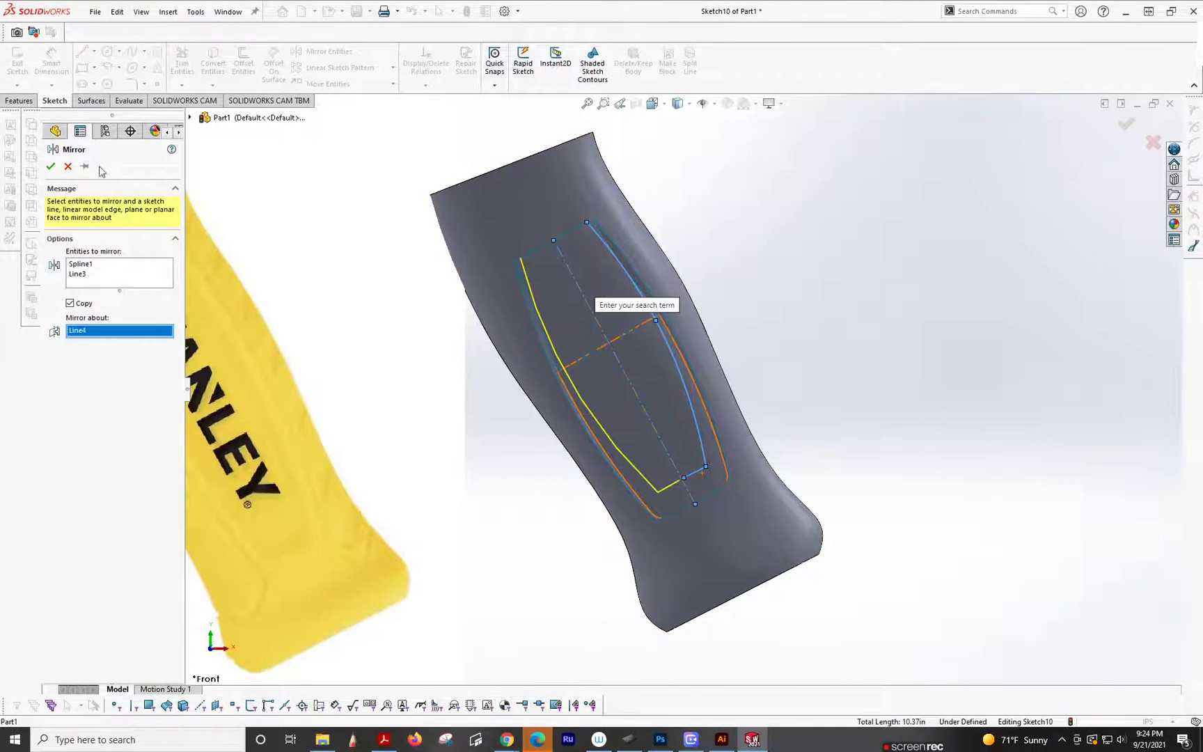
pyautogui.click(50, 166)
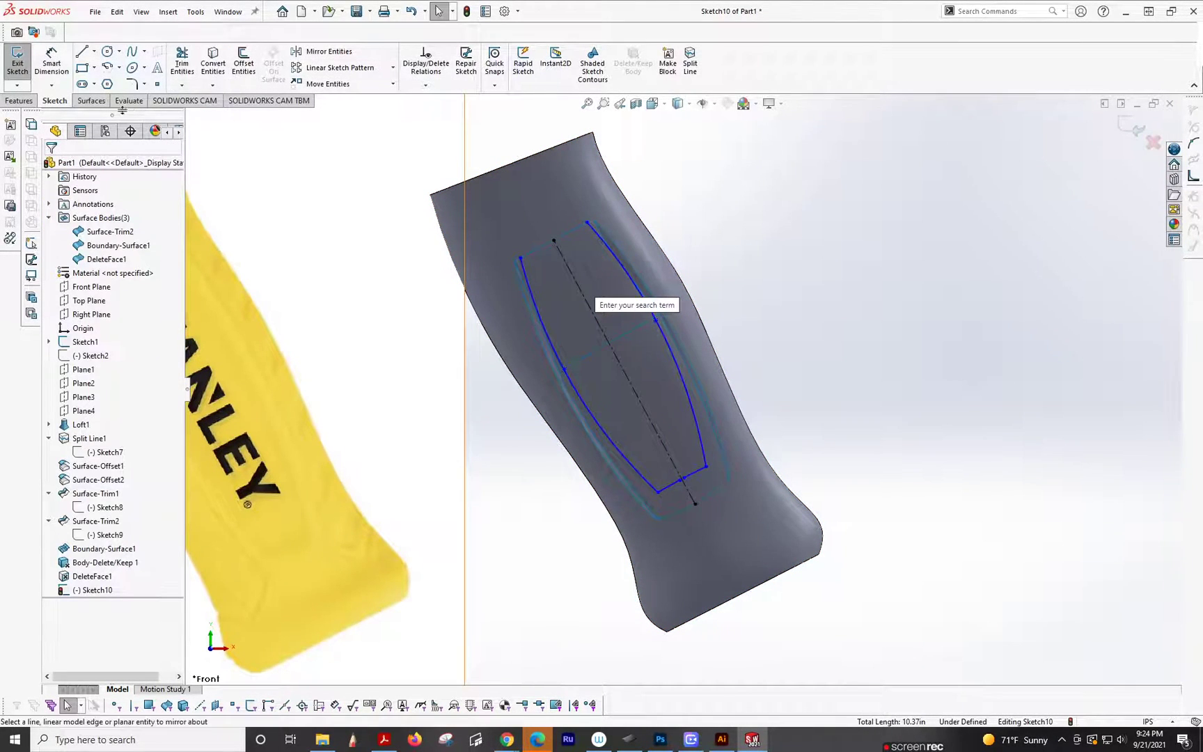
# Try a Trim Surface with Sketch10 on the two inner regions, then cancel it
pyautogui.click(92, 101)
pyautogui.click(437, 68)
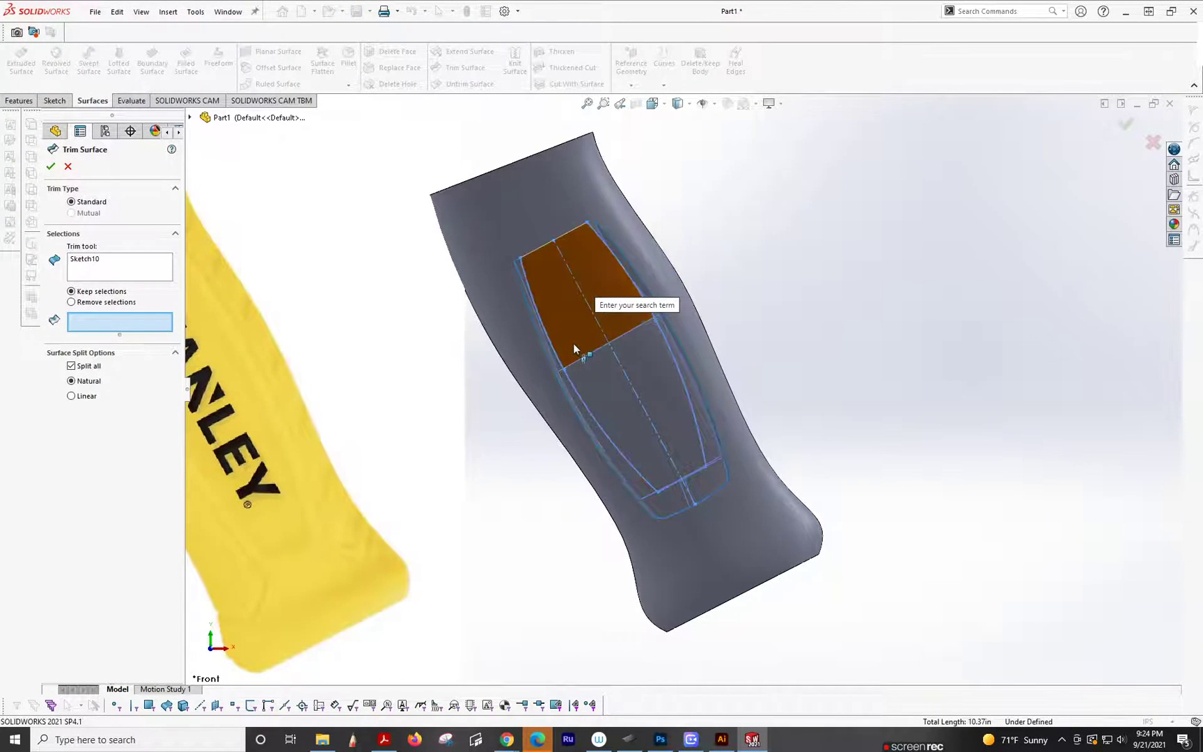
pyautogui.click(574, 346)
pyautogui.click(594, 371)
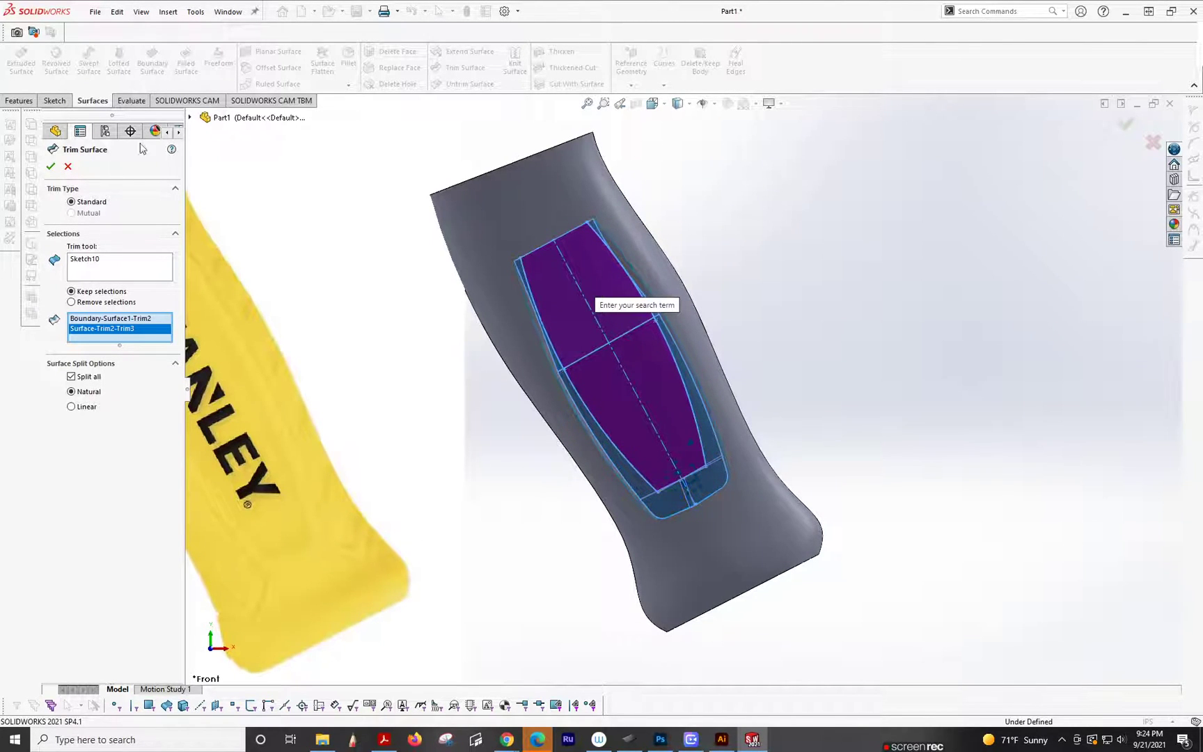
pyautogui.click(69, 167)
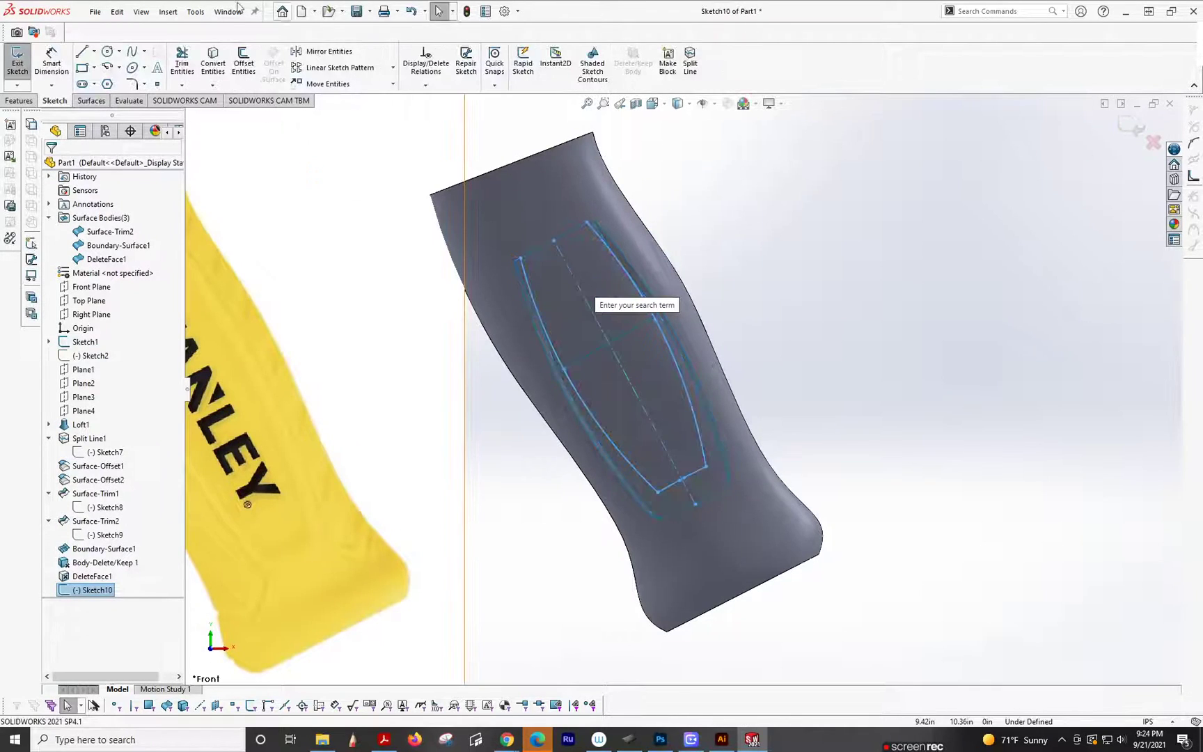
# Fillet the outline's right and left bottom corners at 0.1in, accepting the constraint warnings
pyautogui.click(132, 84)
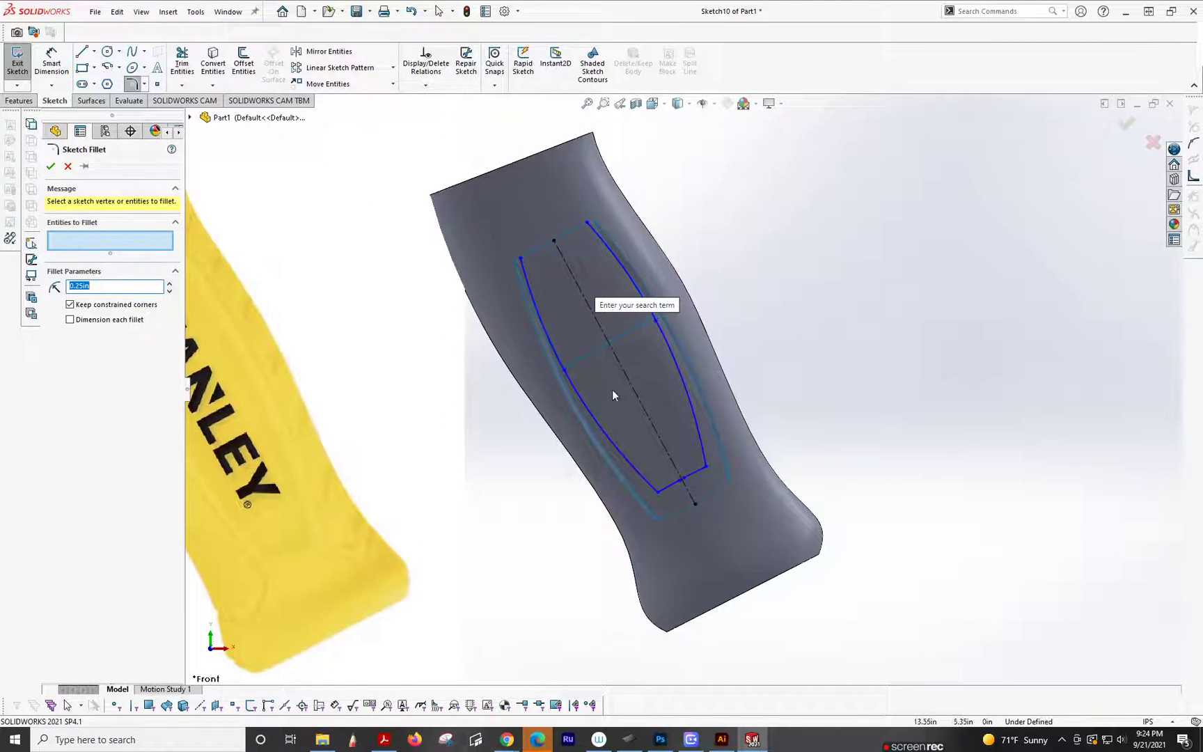
pyautogui.click(707, 467)
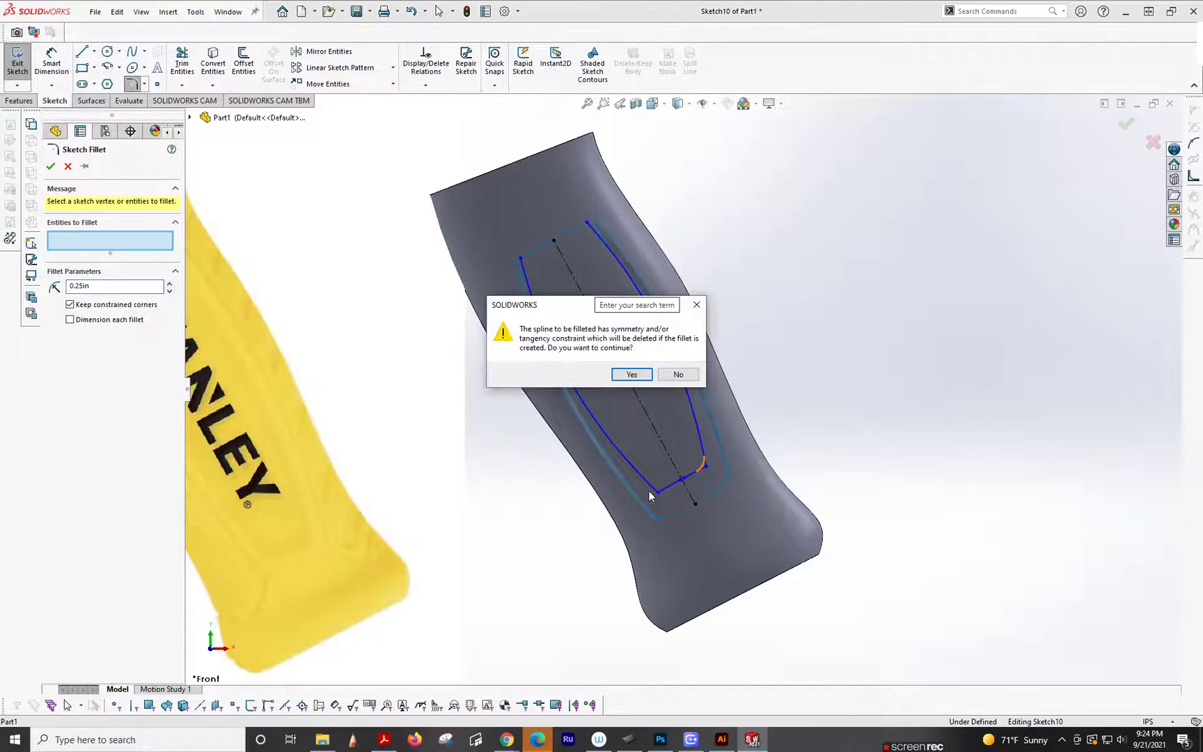
pyautogui.click(630, 374)
pyautogui.click(630, 375)
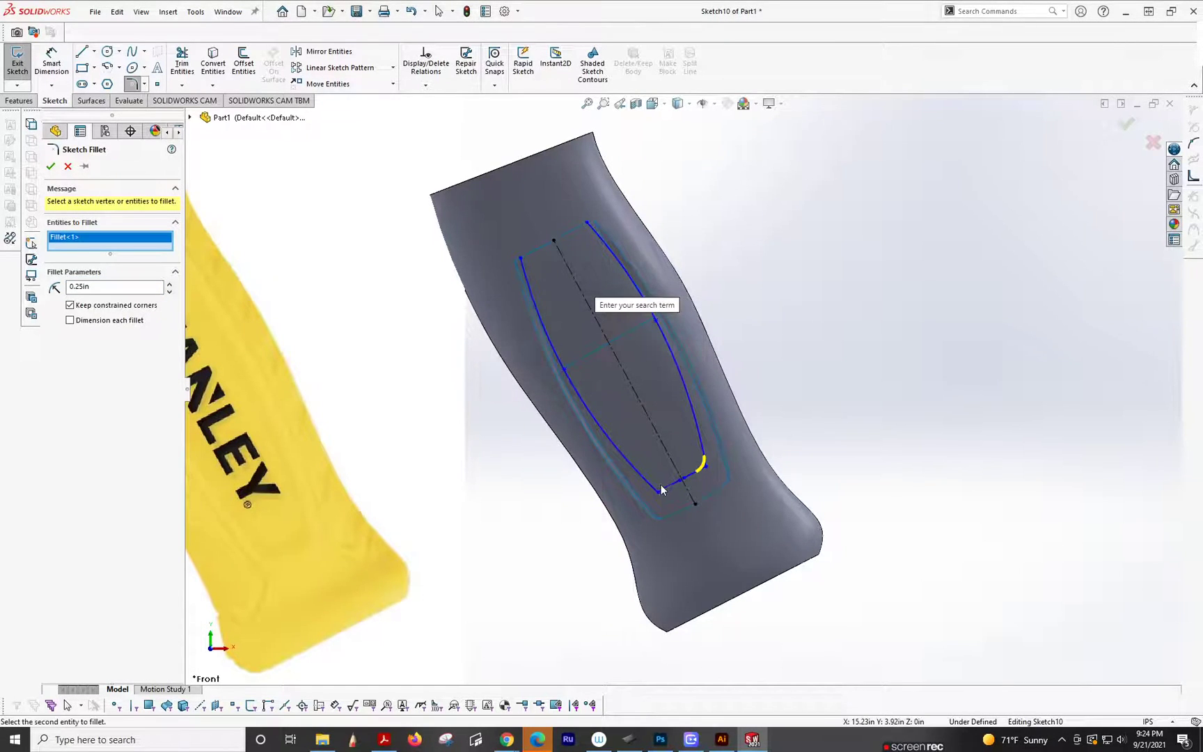
pyautogui.click(657, 491)
pyautogui.click(628, 378)
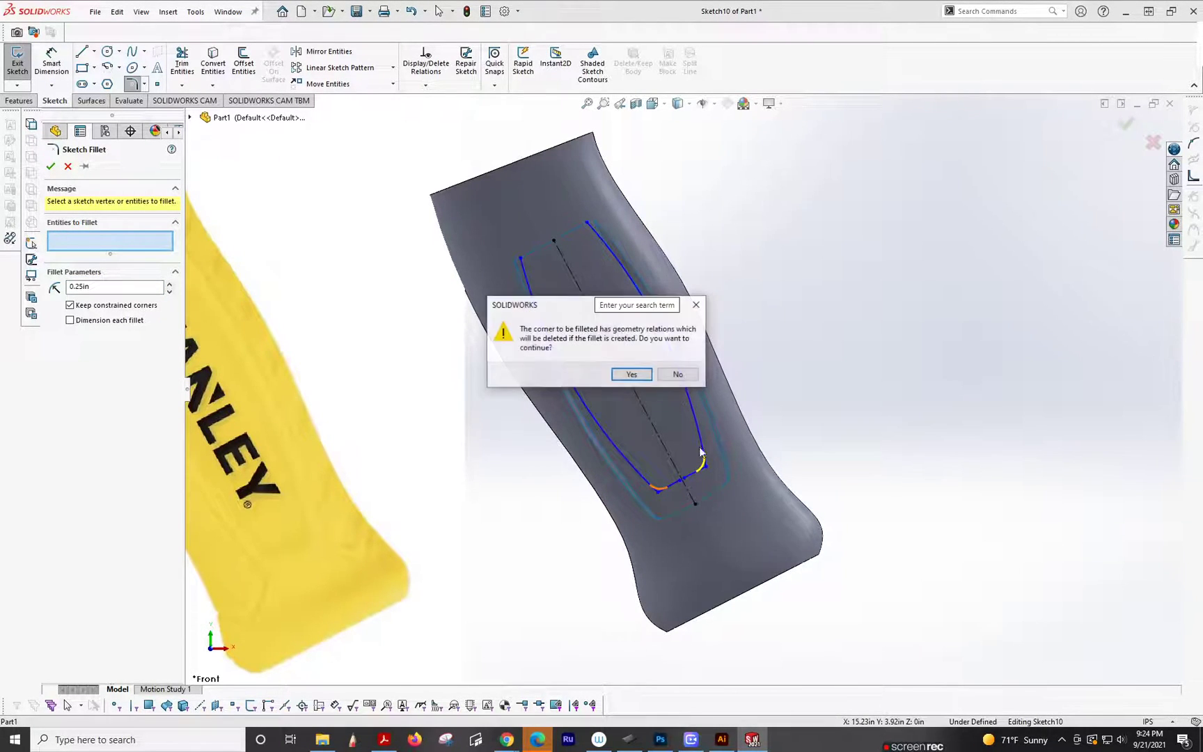
pyautogui.click(630, 374)
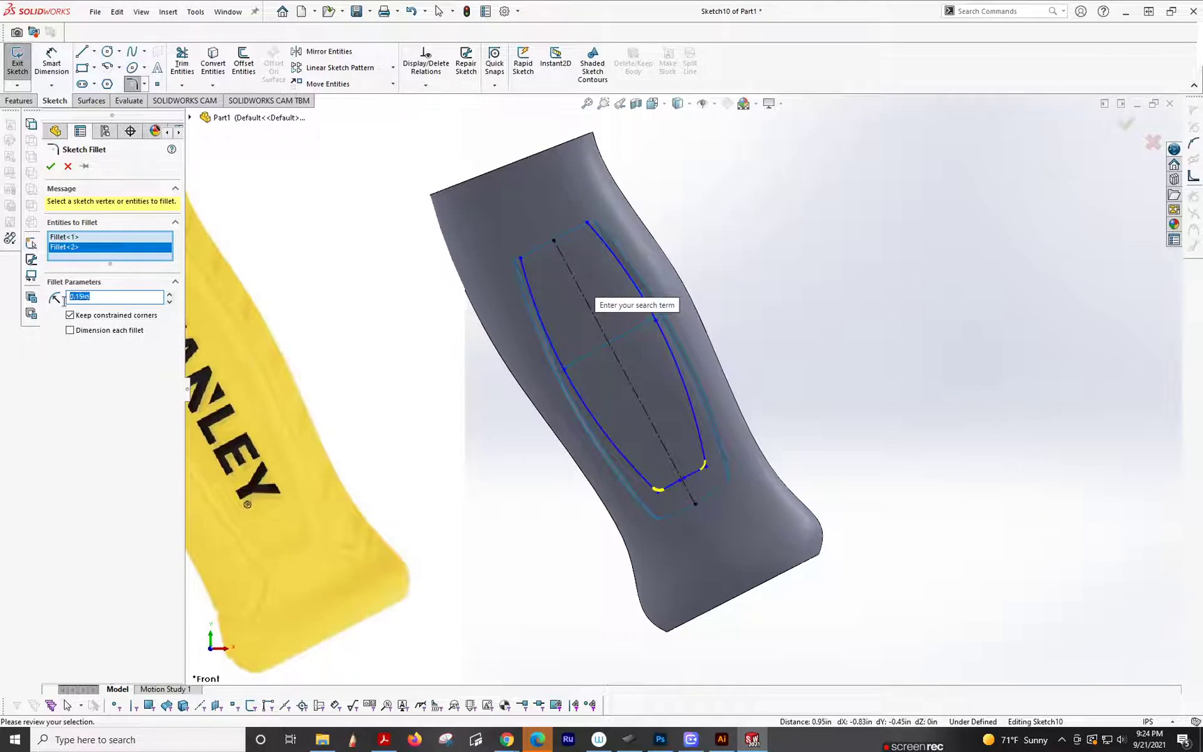
pyautogui.write('0.1')
pyautogui.press('Return')
pyautogui.scroll(-2, 560, 242)
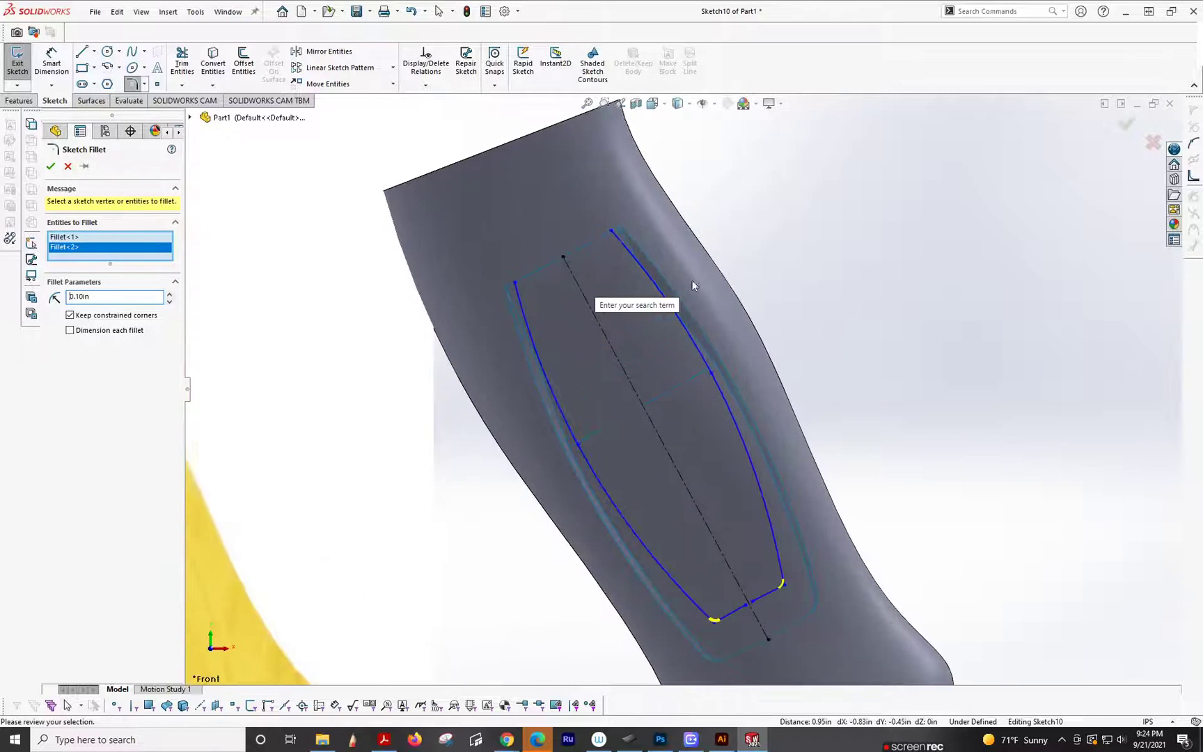
pyautogui.moveTo(672, 288)
pyautogui.mouseDown(button='middle')
pyautogui.moveTo(655, 278)
pyautogui.moveTo(665, 299)
pyautogui.mouseUp(button='middle')
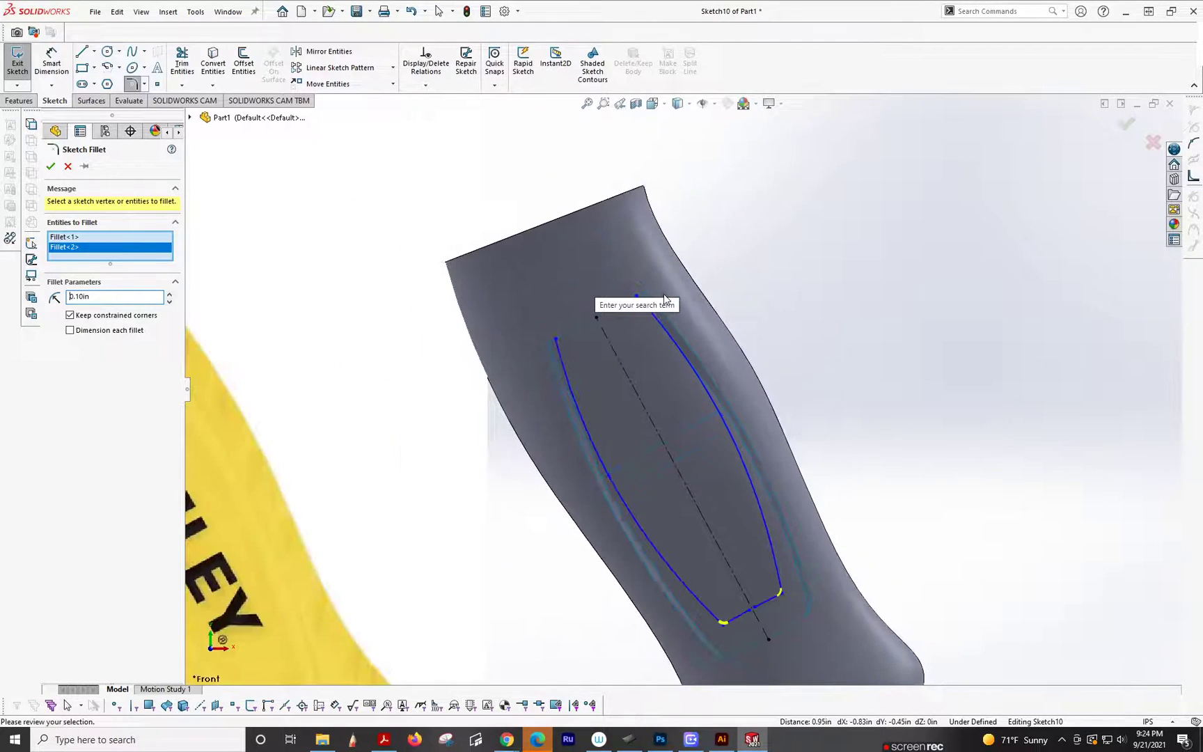
pyautogui.click(51, 167)
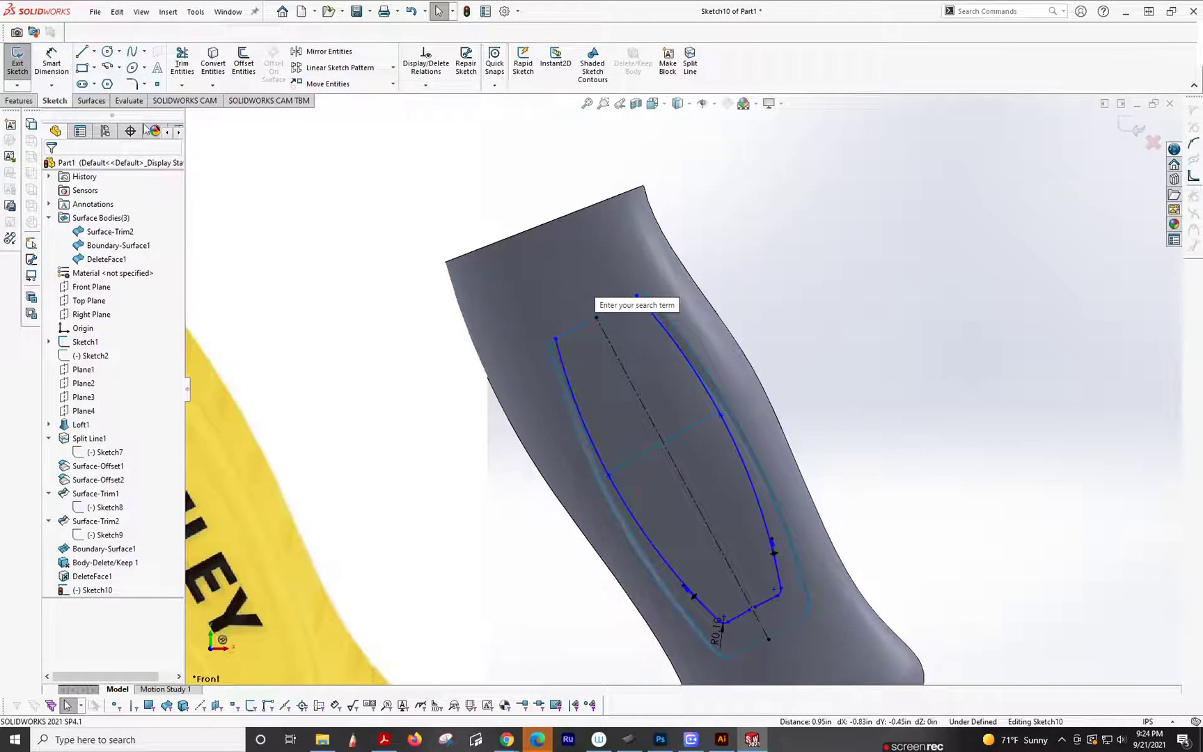
# Trim the panel surface with Sketch10, keeping both inside regions, to create Surface-Trim3
pyautogui.click(96, 102)
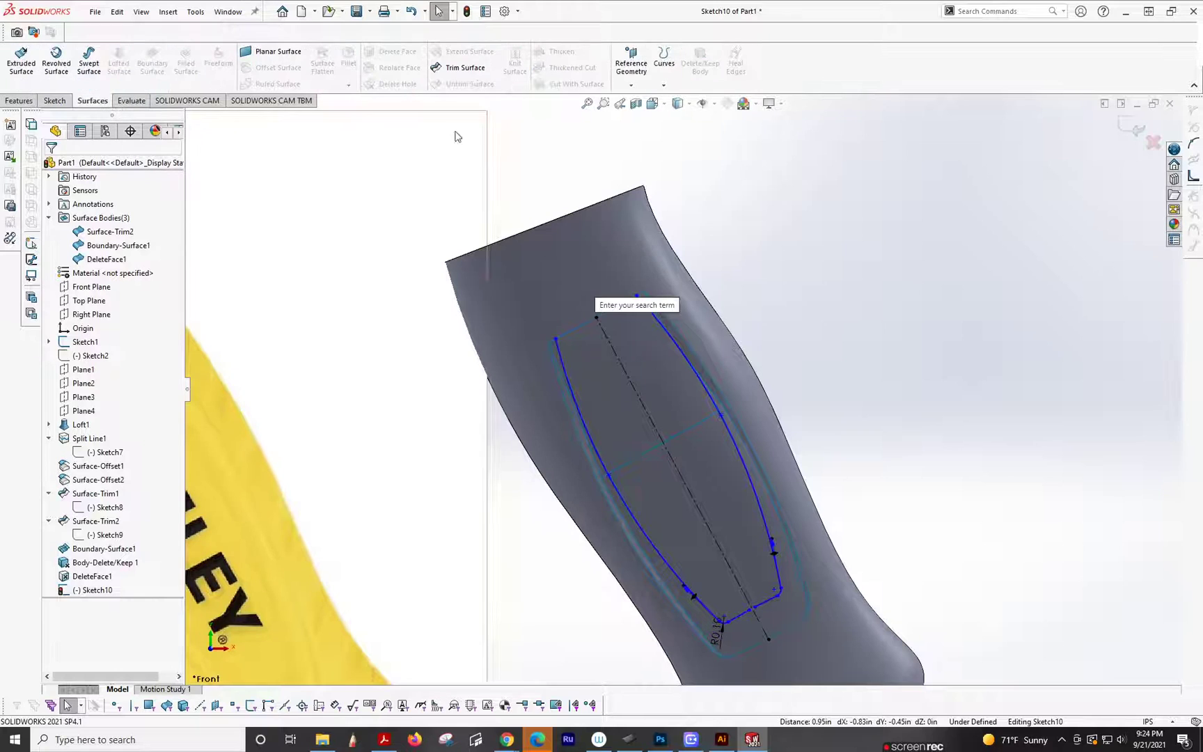
pyautogui.click(464, 68)
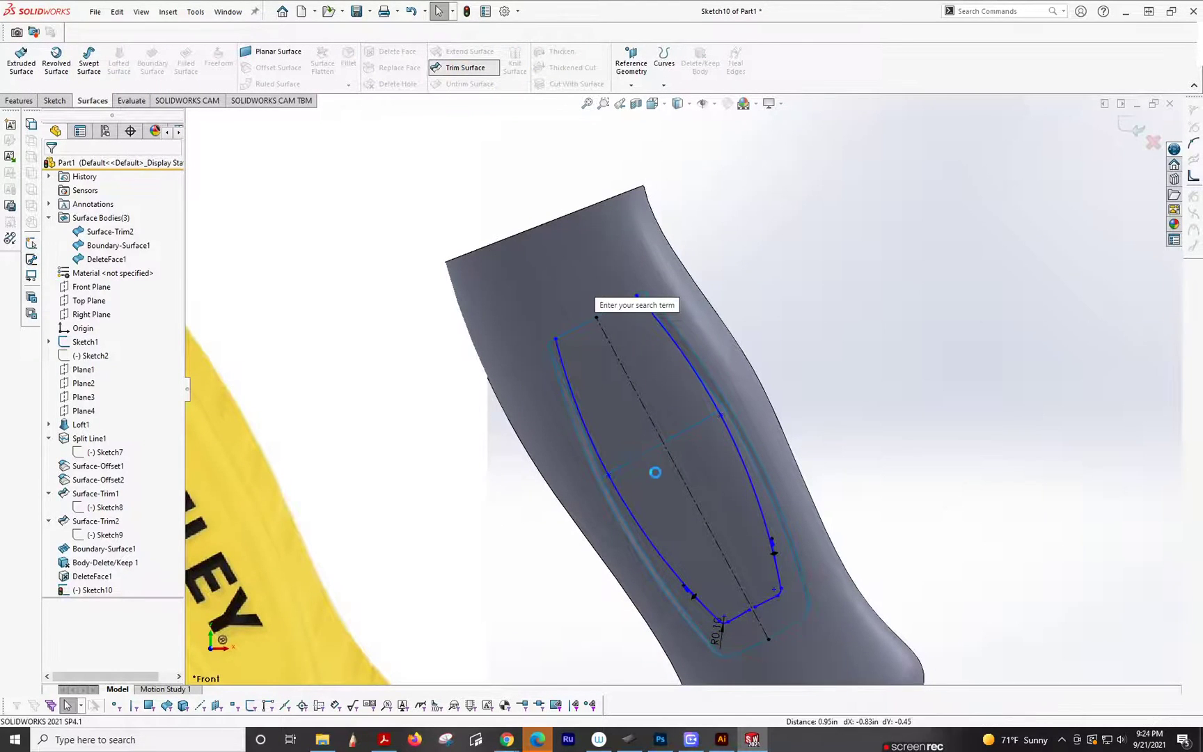
pyautogui.click(626, 425)
pyautogui.click(665, 493)
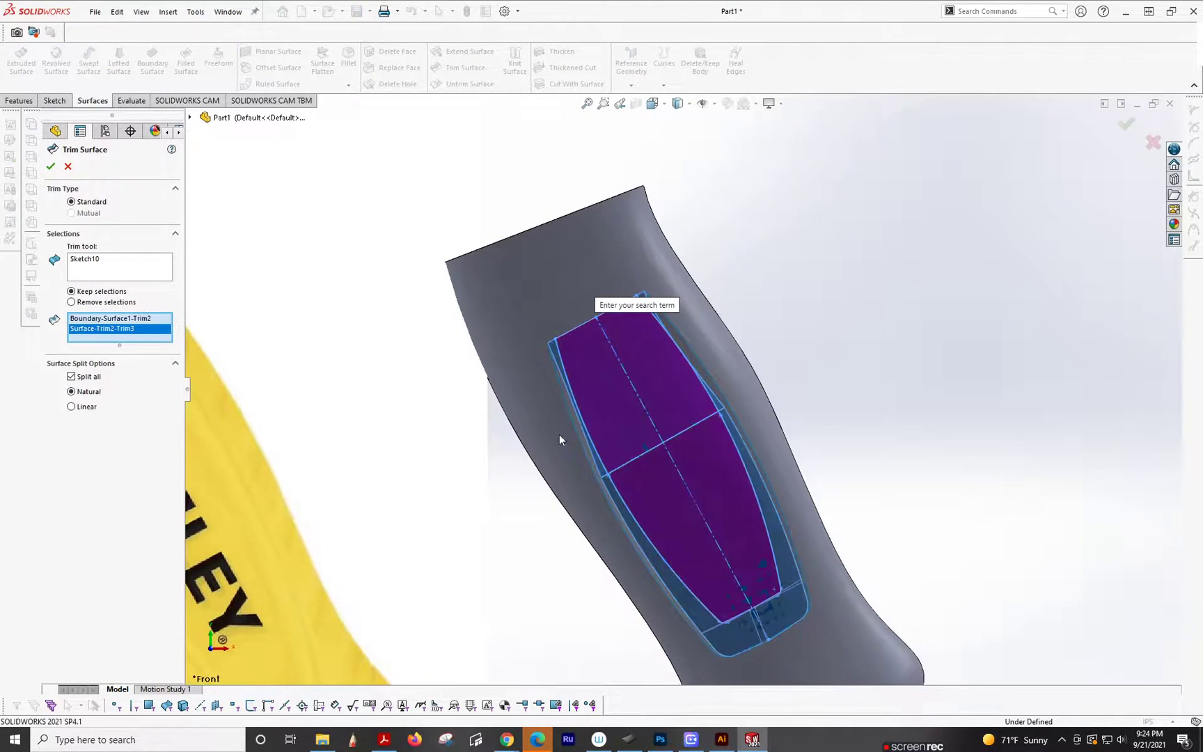
pyautogui.click(53, 169)
pyautogui.moveTo(765, 451); pyautogui.dragTo(738, 390, button='middle')
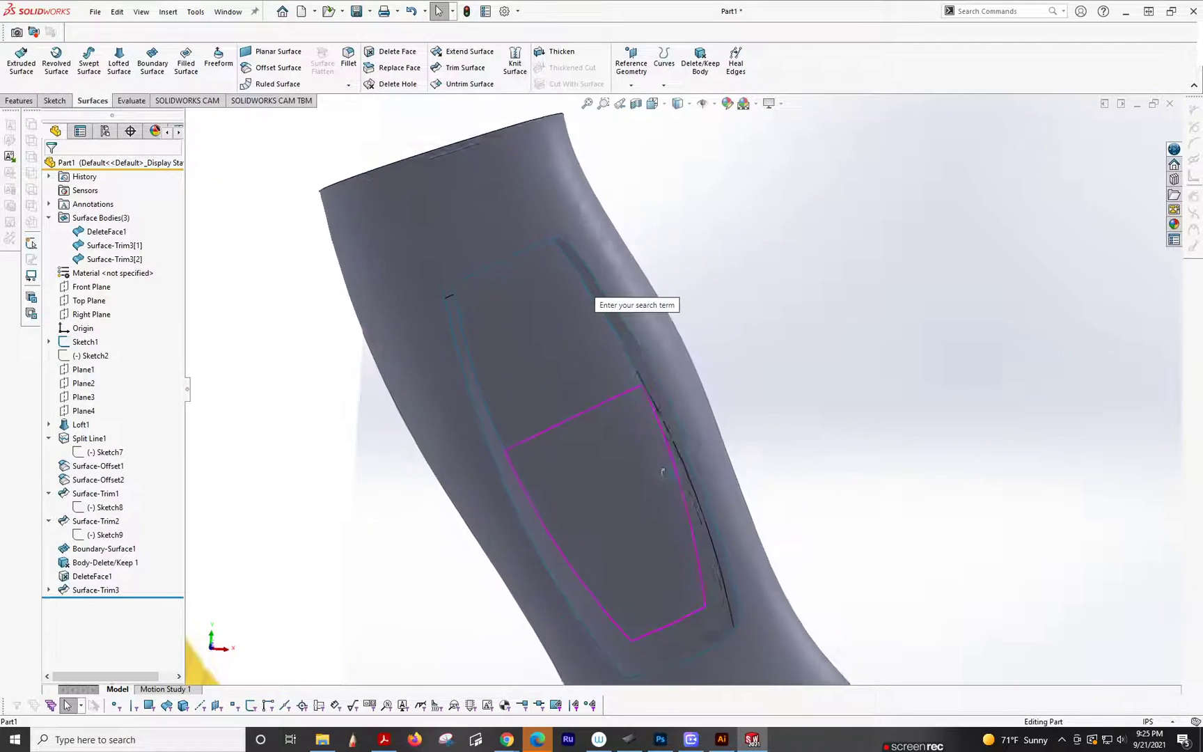
pyautogui.scroll(-3, 592, 262)
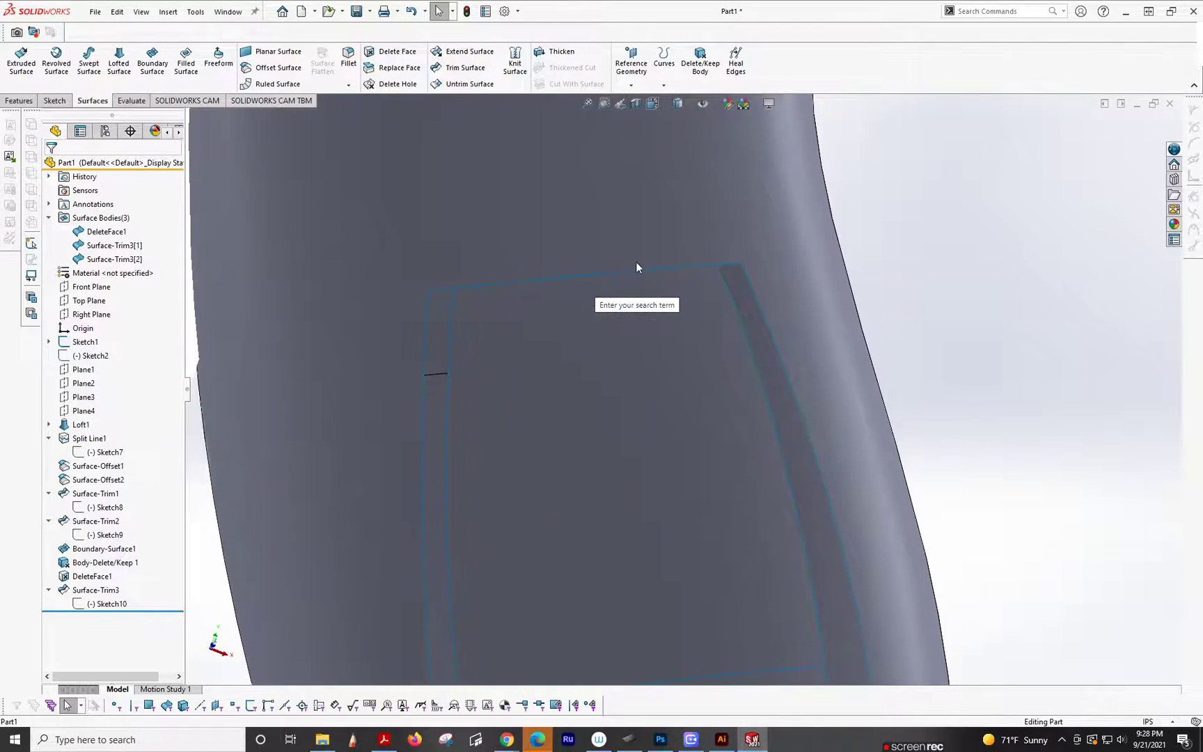
# Knit DeleteFace1, Surface-Trim3[1] and Surface-Trim3[2] into the single body Surface-Knit1
pyautogui.scroll(3, 636, 267)
pyautogui.moveTo(408, 341); pyautogui.dragTo(564, 276, button='middle')
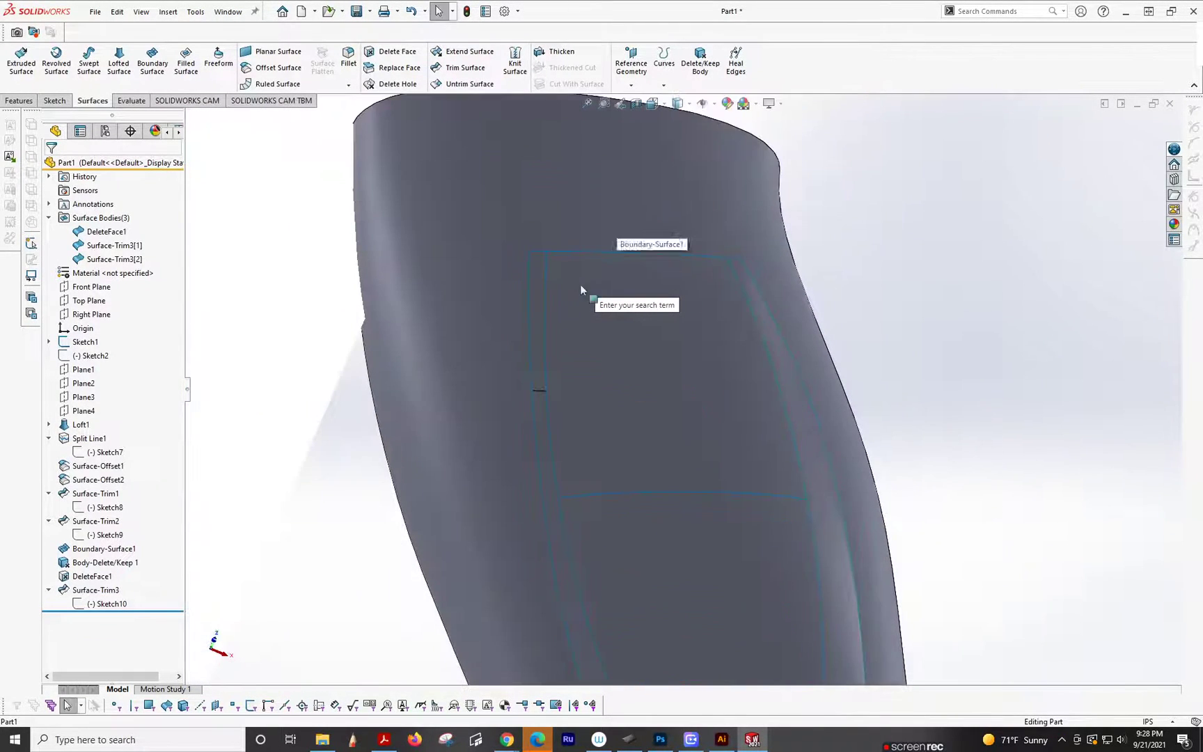
pyautogui.click(528, 72)
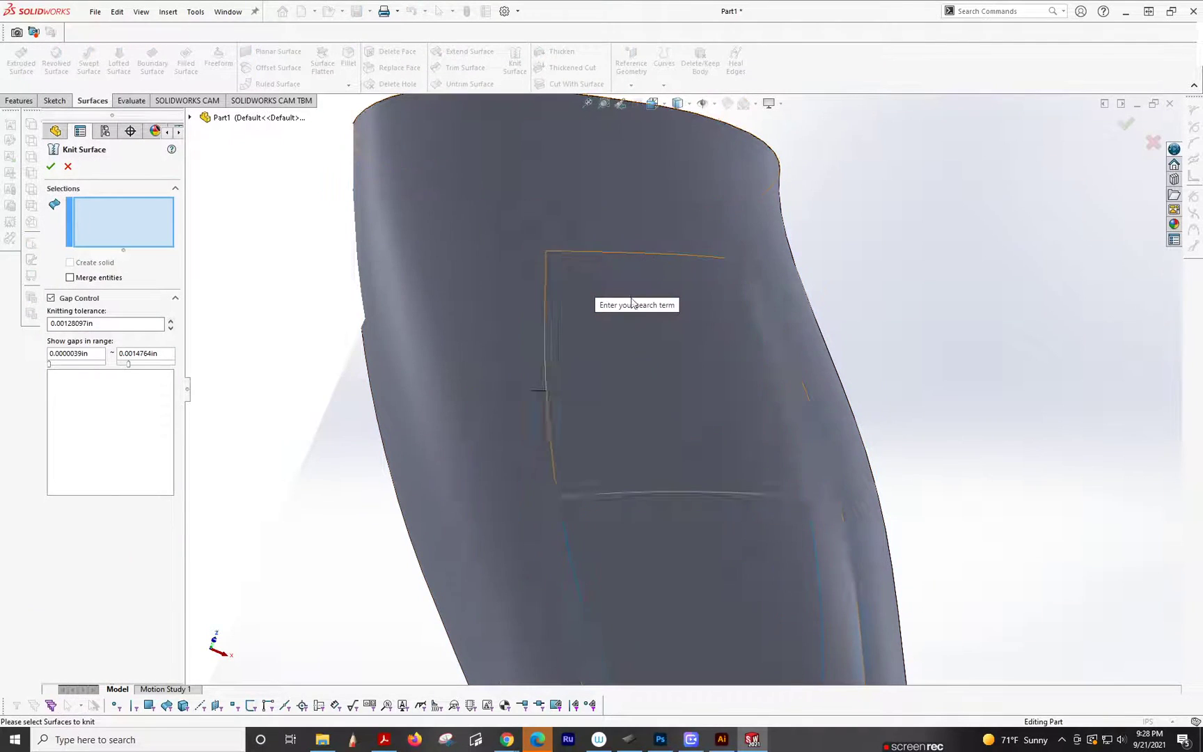
pyautogui.click(566, 287)
pyautogui.click(566, 286)
pyautogui.click(720, 551)
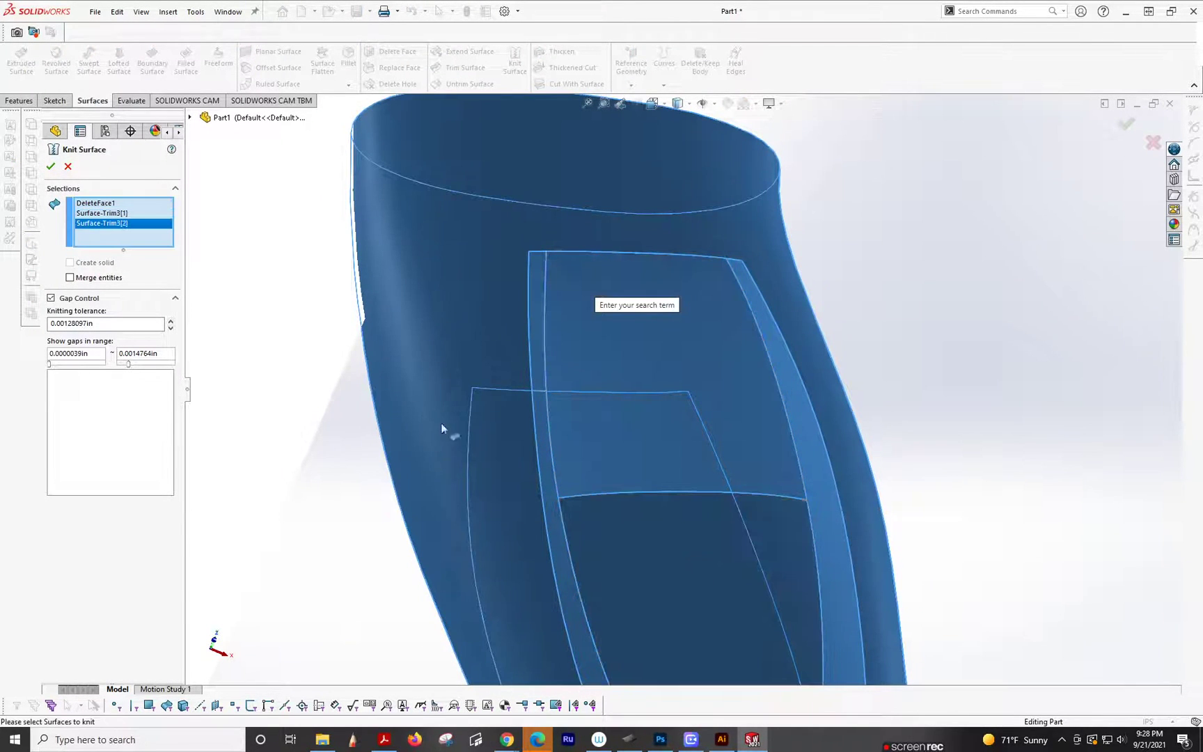
pyautogui.click(50, 167)
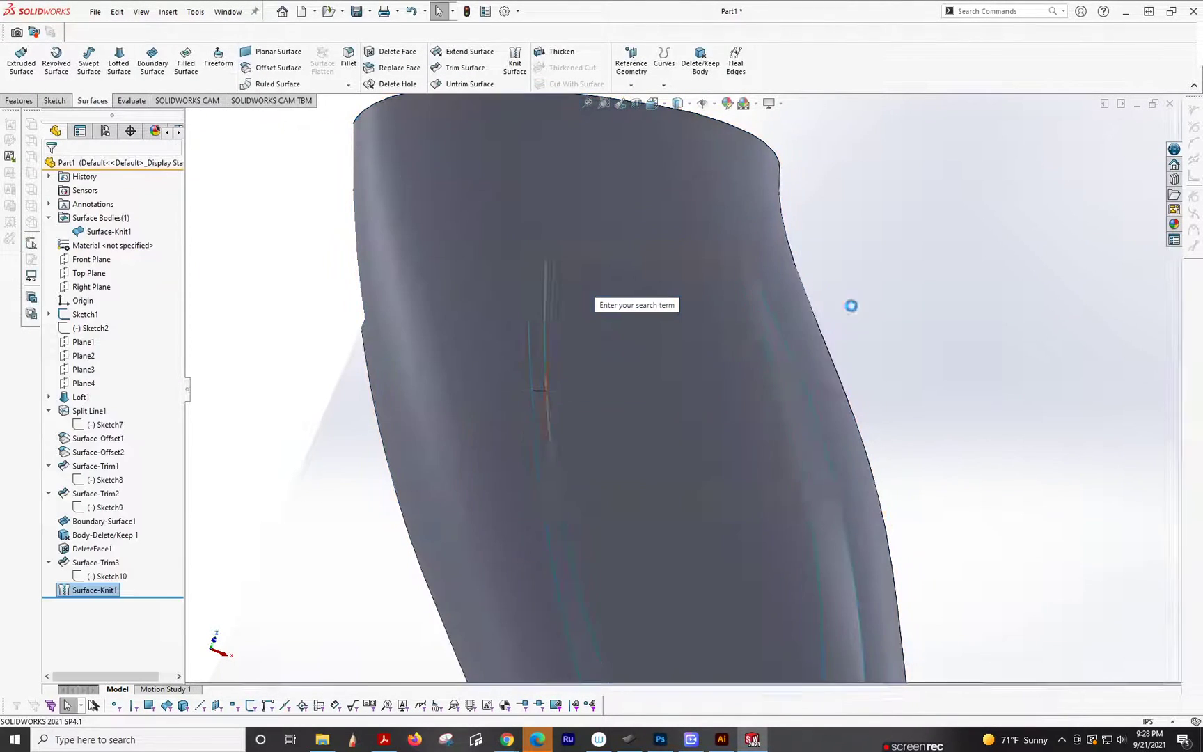
pyautogui.moveTo(616, 220); pyautogui.dragTo(759, 425, button='middle')
pyautogui.moveTo(729, 558); pyautogui.dragTo(712, 577, button='middle')
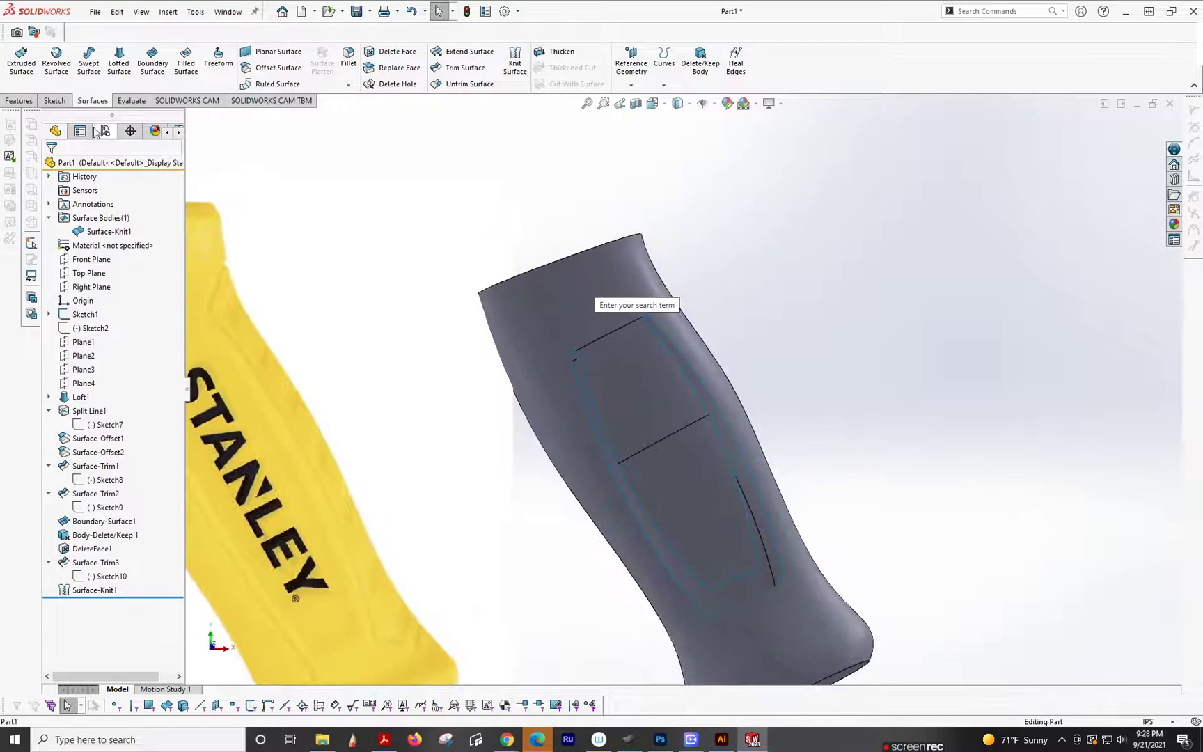
# Start a new 3D sketch and draw a short line across the panel's right edge
pyautogui.click(54, 100)
pyautogui.click(17, 85)
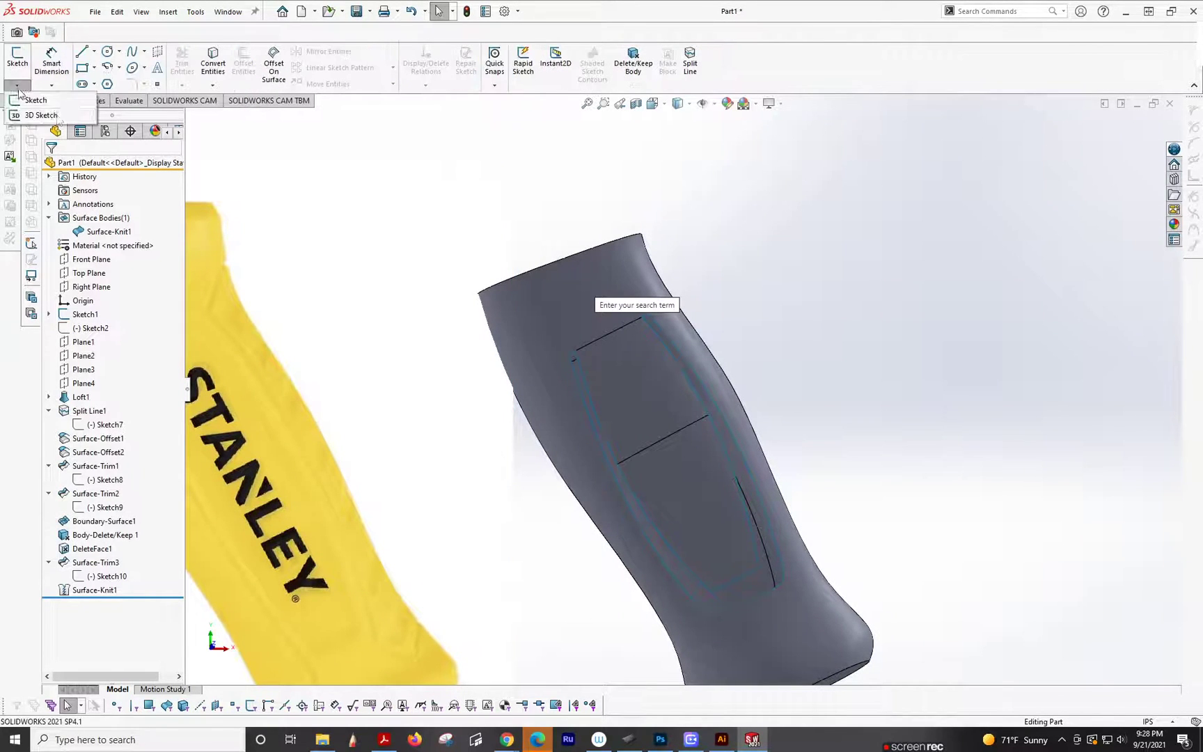
pyautogui.click(56, 121)
pyautogui.click(81, 53)
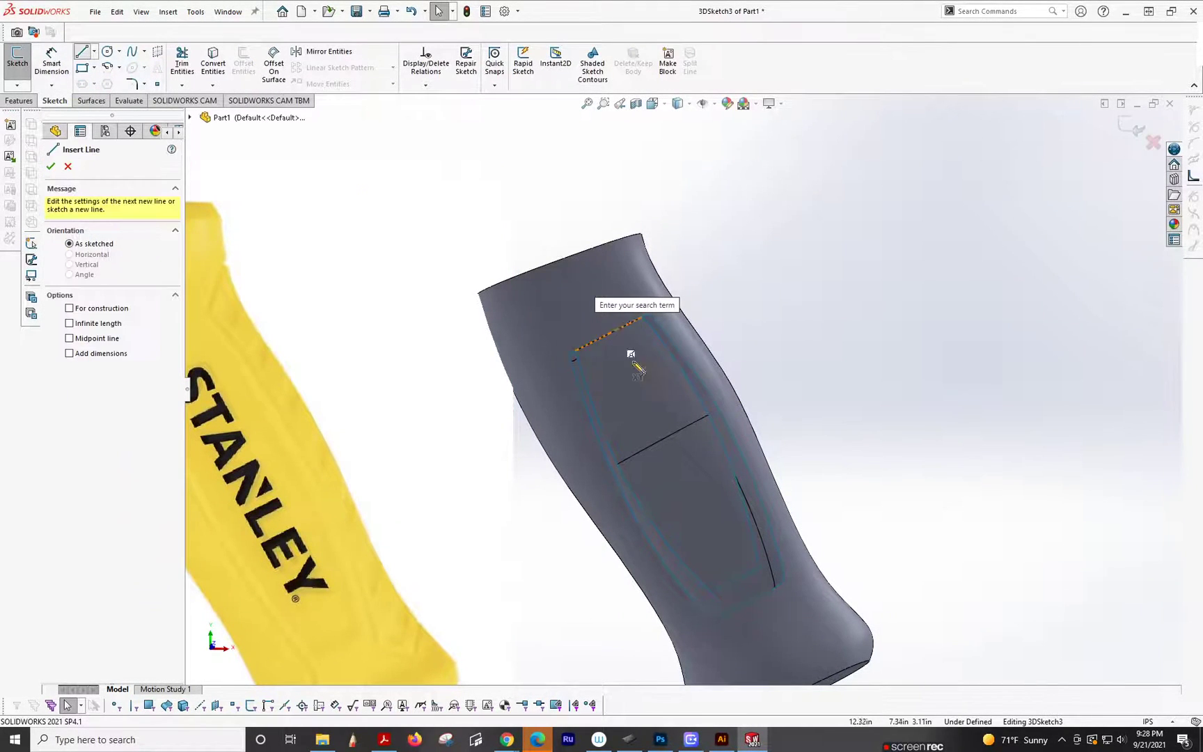
pyautogui.click(708, 416)
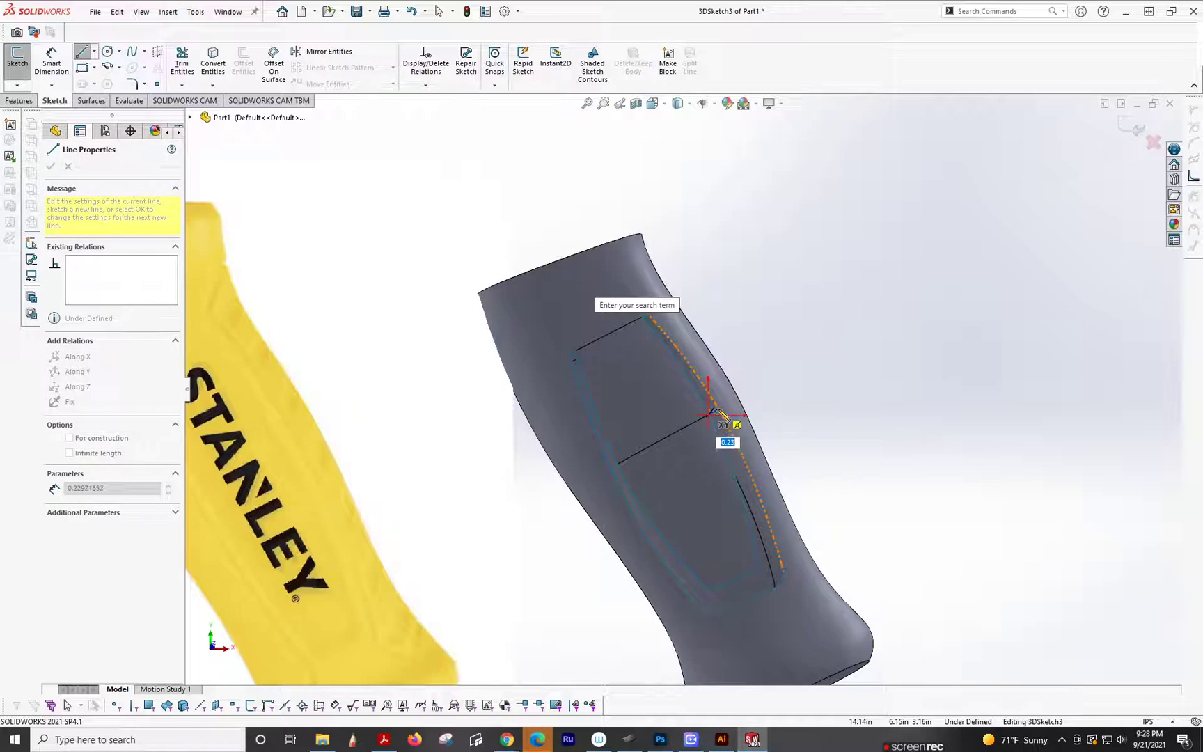
pyautogui.click(717, 411)
pyautogui.press('Escape')
pyautogui.scroll(4, 708, 410)
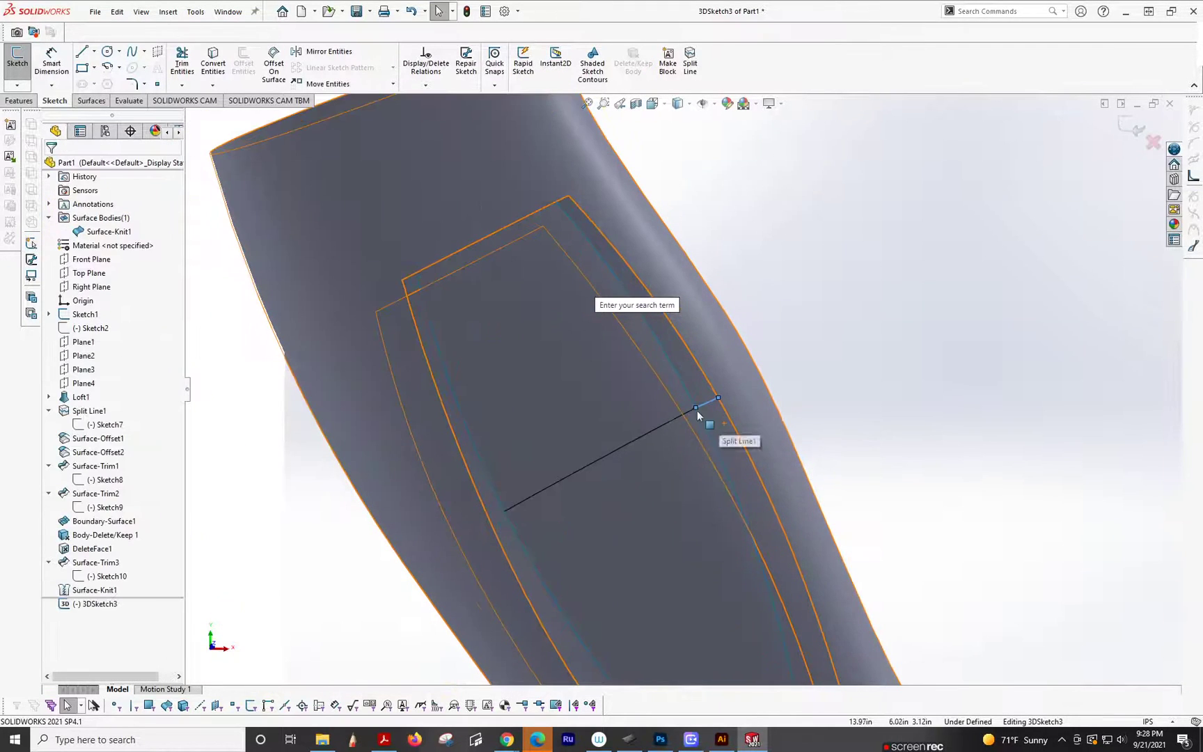
pyautogui.scroll(-4, 689, 412)
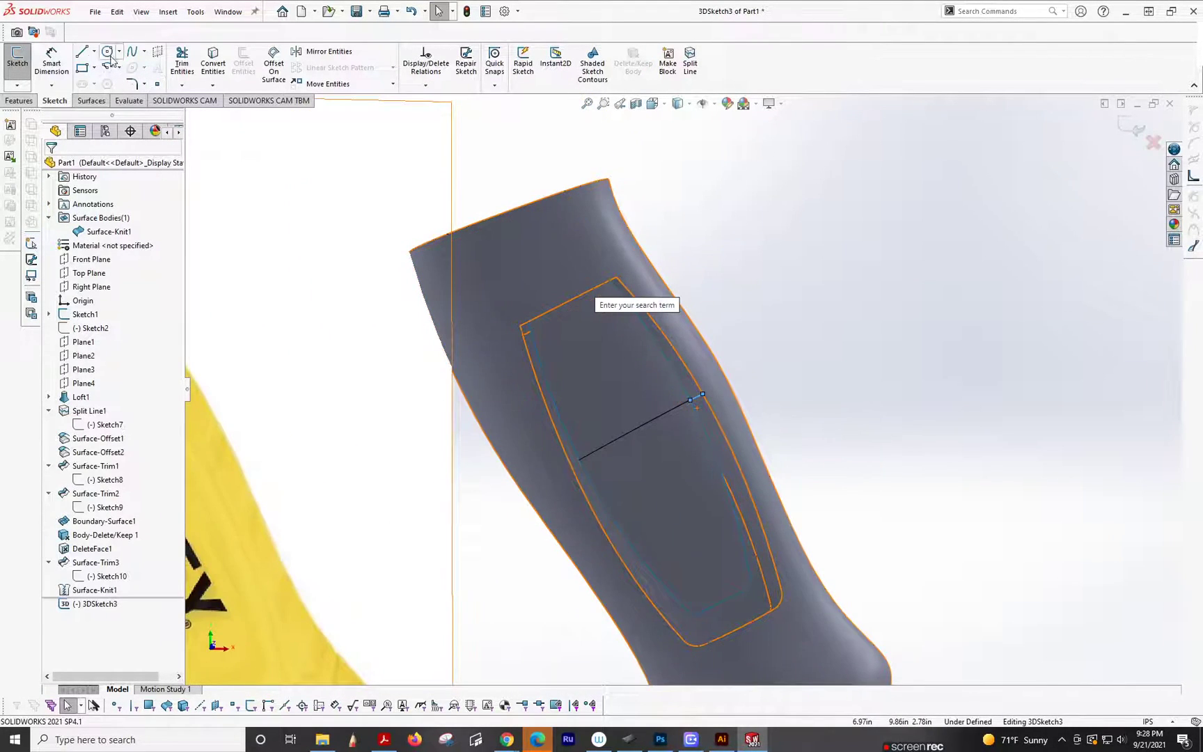
# Draw two lines bridging the inner and outer panel outlines at the lower right corner
pyautogui.click(83, 53)
pyautogui.scroll(4, 776, 612)
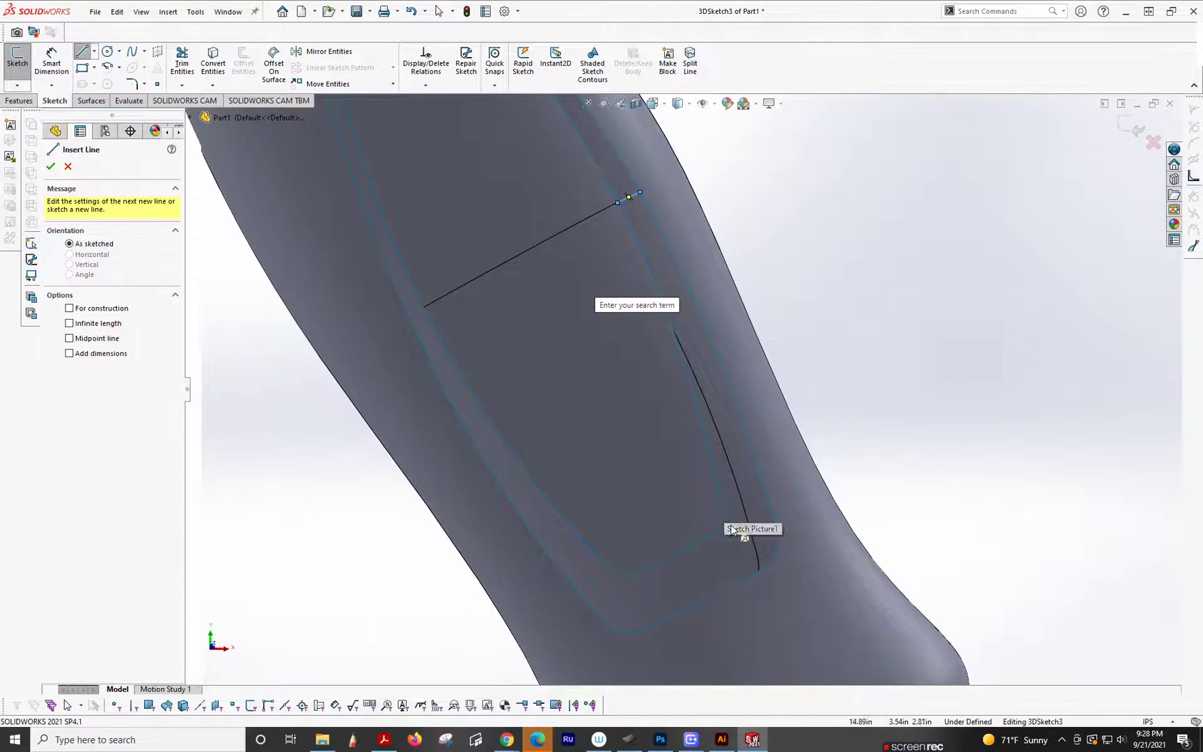
pyautogui.click(724, 520)
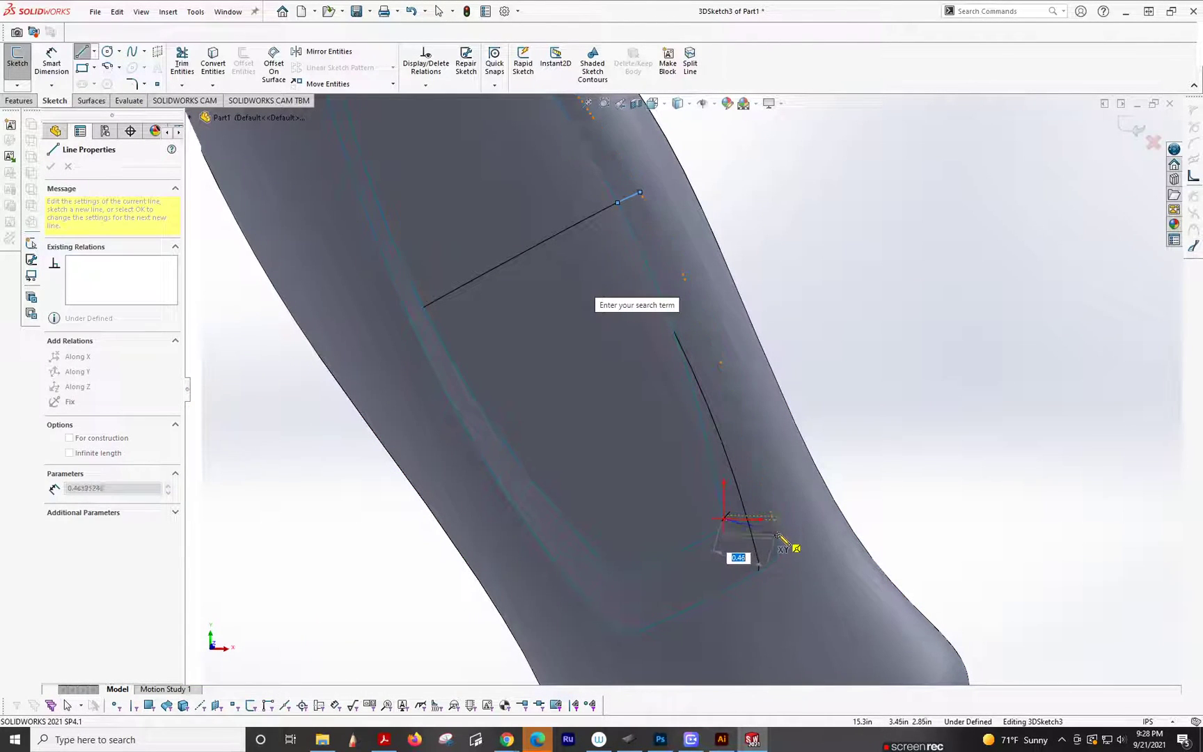
pyautogui.click(777, 535)
pyautogui.press('Escape')
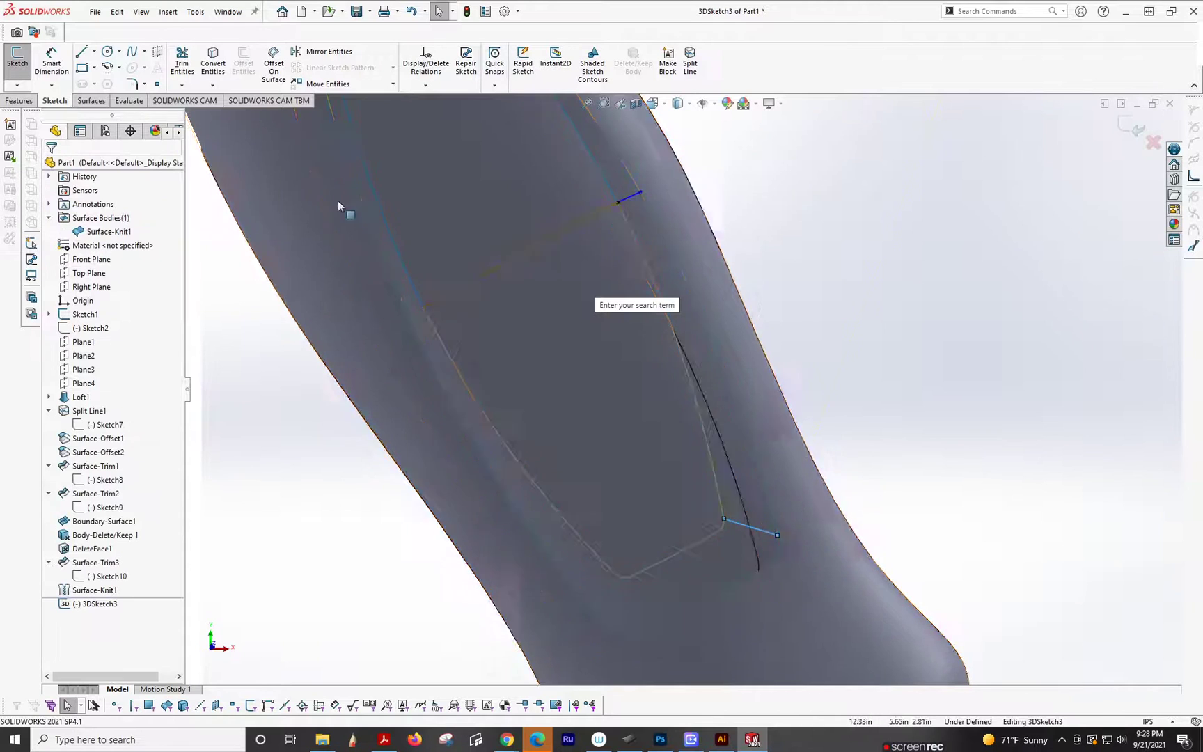
pyautogui.click(83, 53)
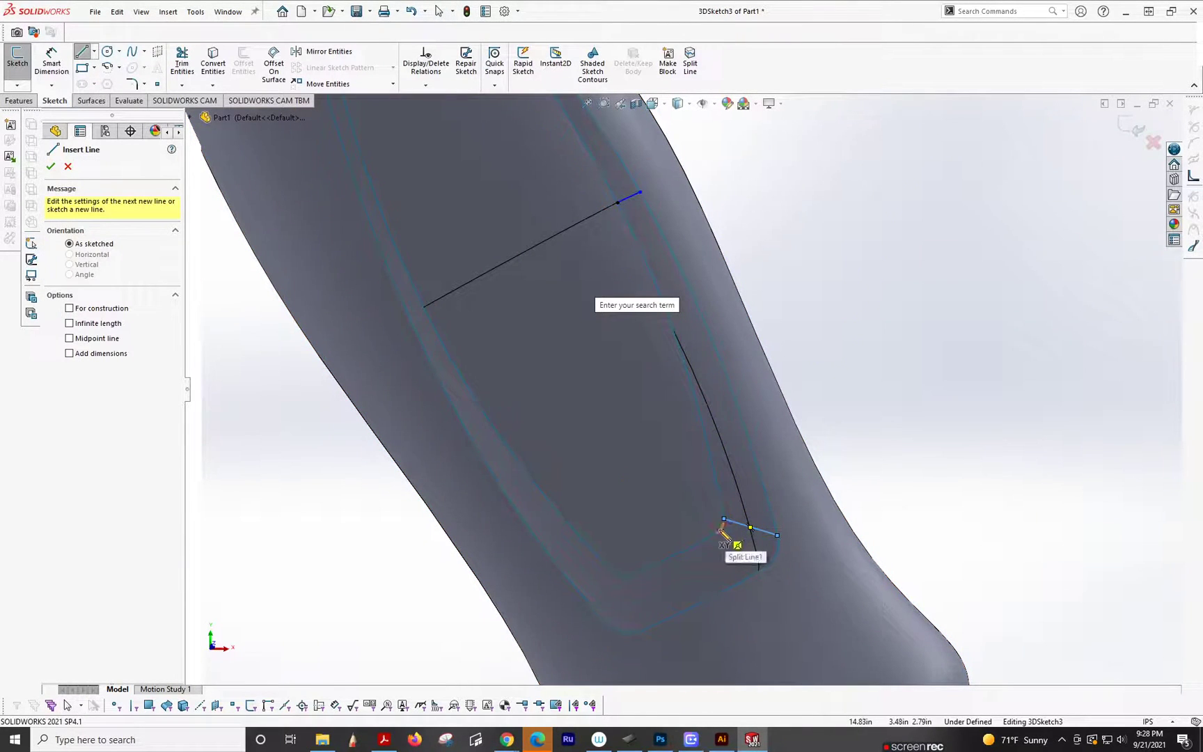
pyautogui.scroll(5, 724, 529)
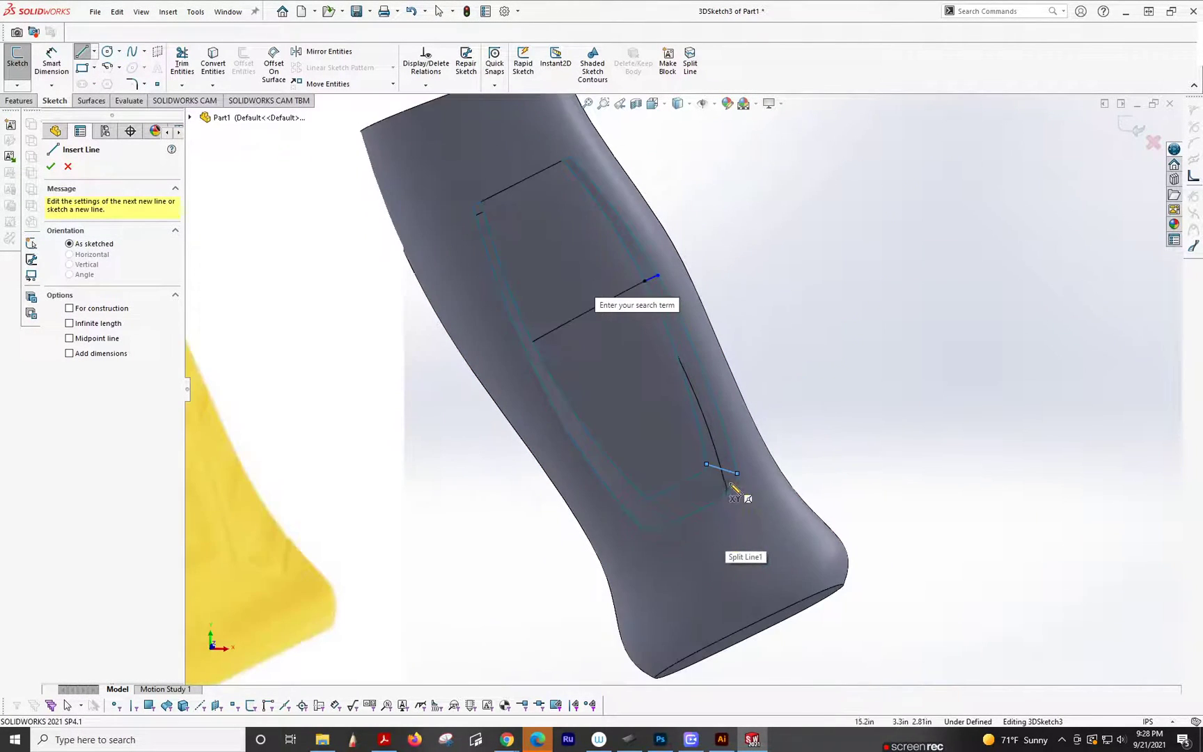
pyautogui.scroll(-4, 696, 396)
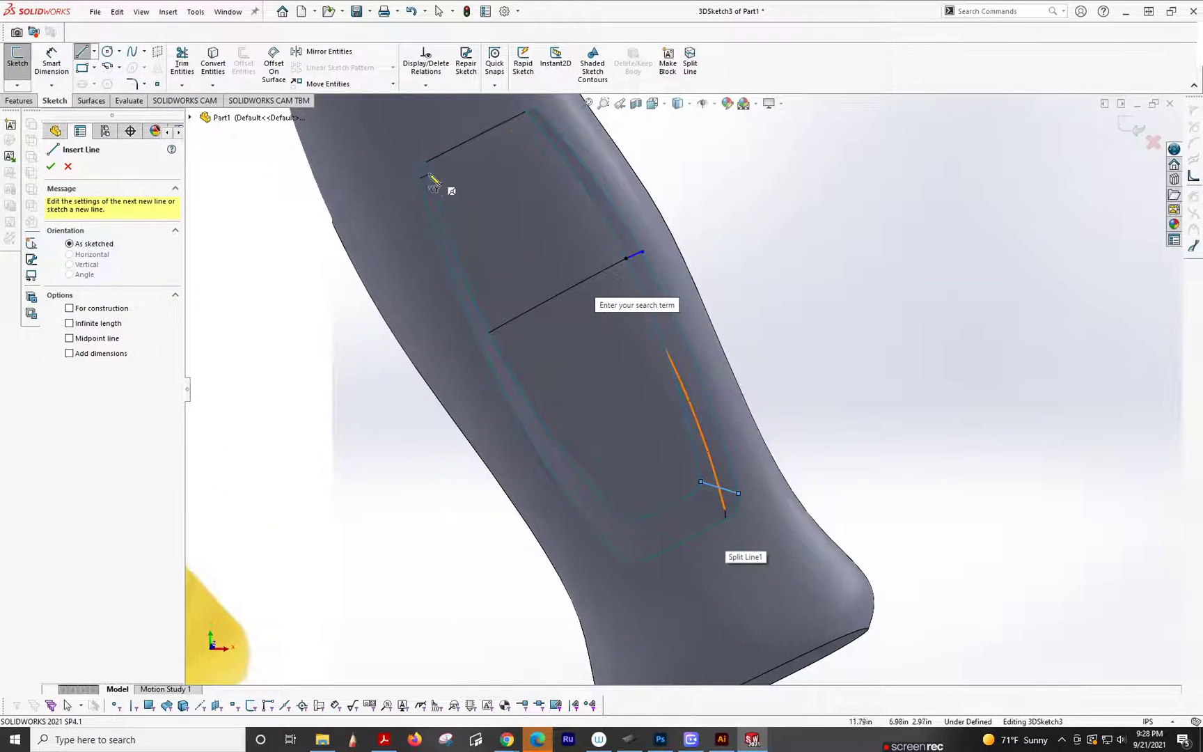
pyautogui.click(698, 490)
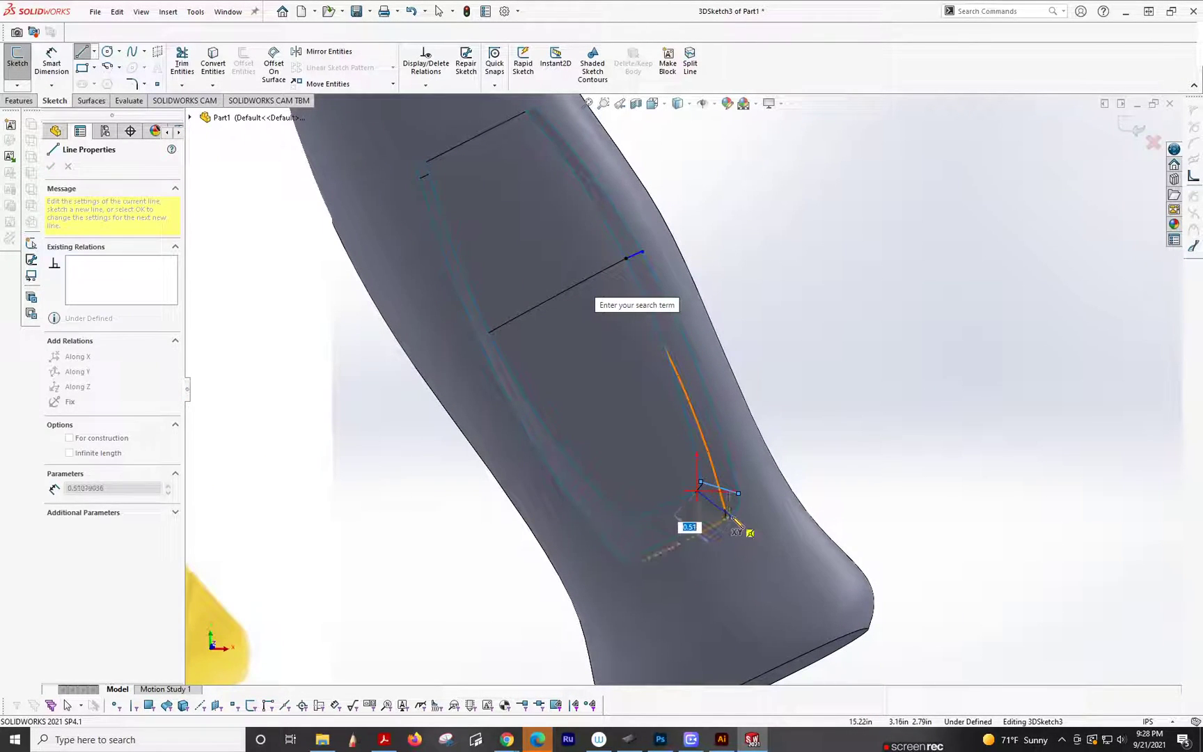
pyautogui.click(729, 516)
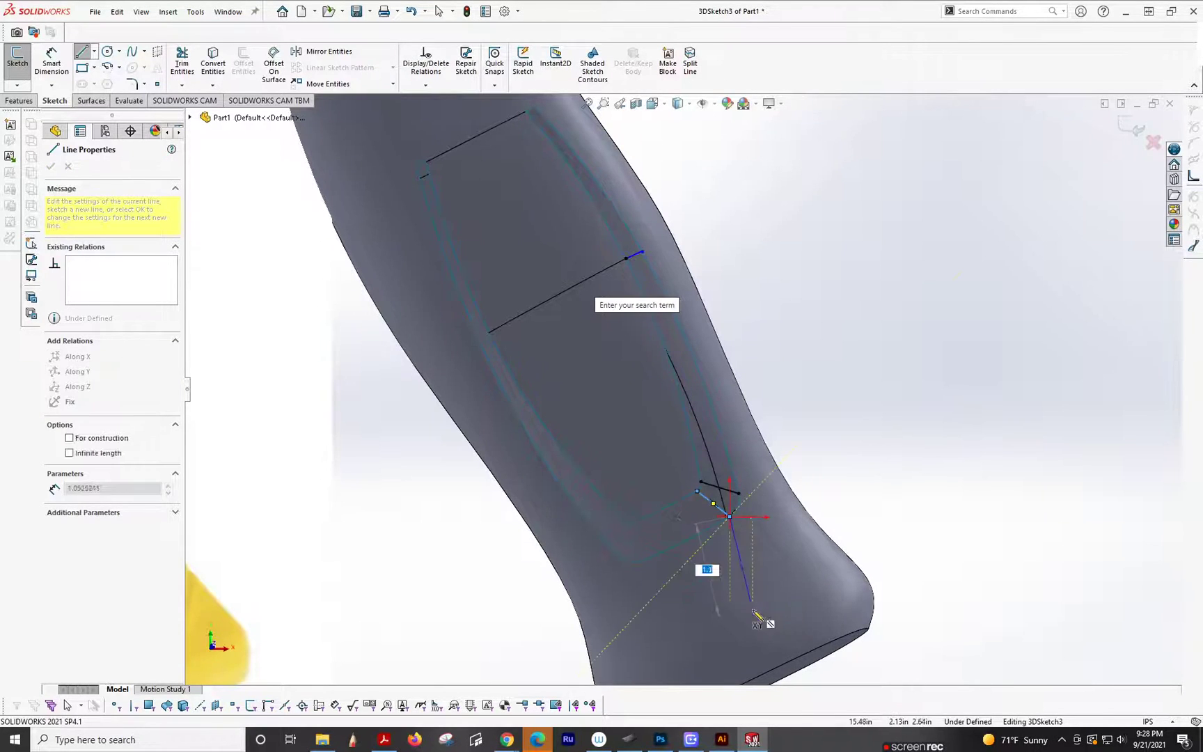
pyautogui.press('Escape')
# Add two short bridging lines at the panel's lower left corner to finish 3DSketch3
pyautogui.click(83, 52)
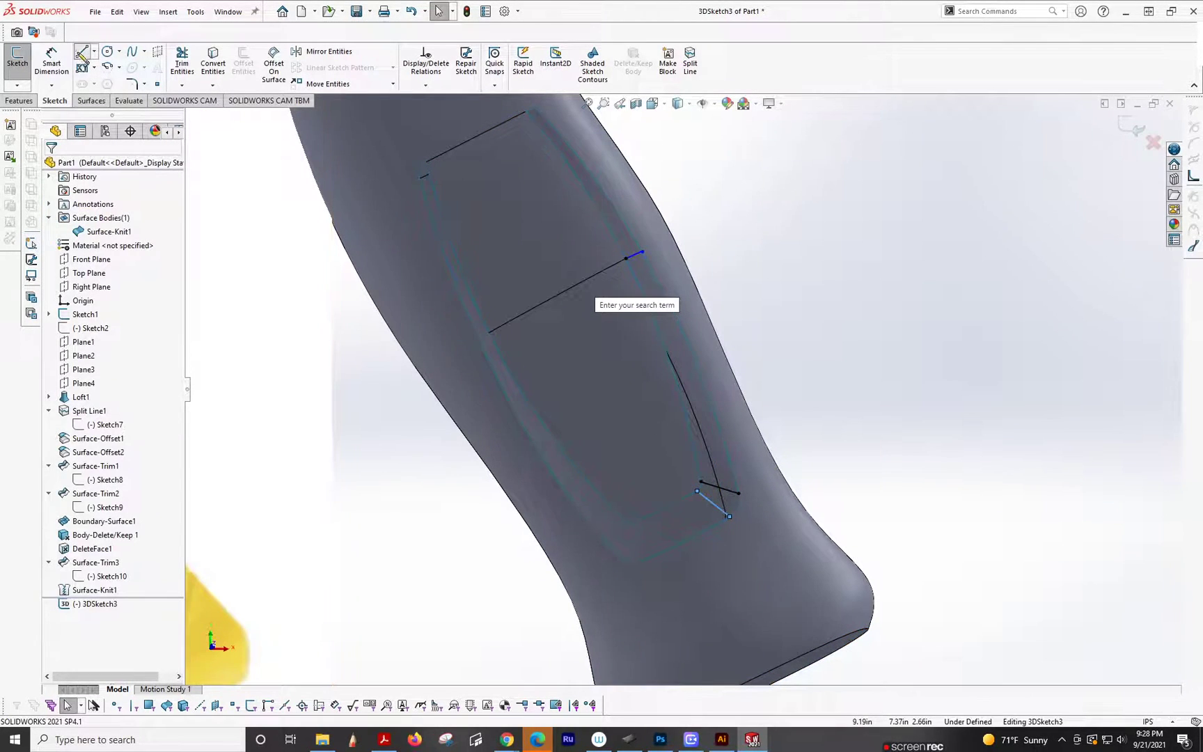
pyautogui.click(635, 523)
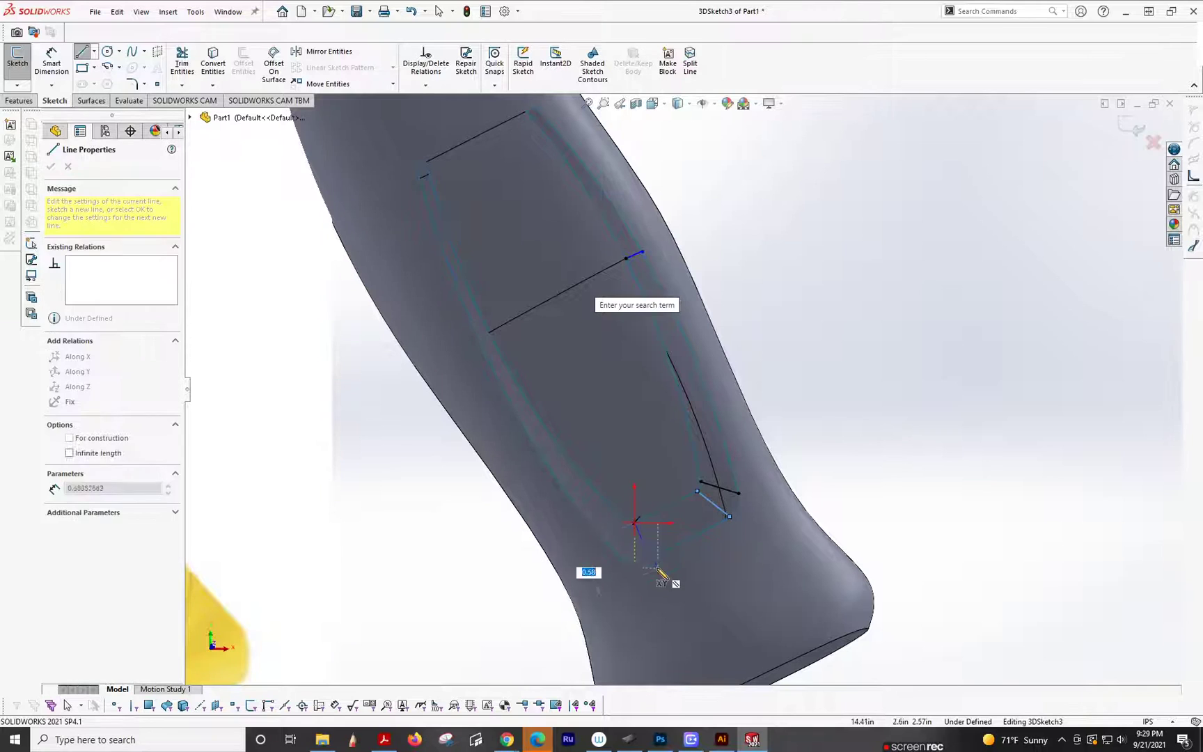
pyautogui.click(643, 560)
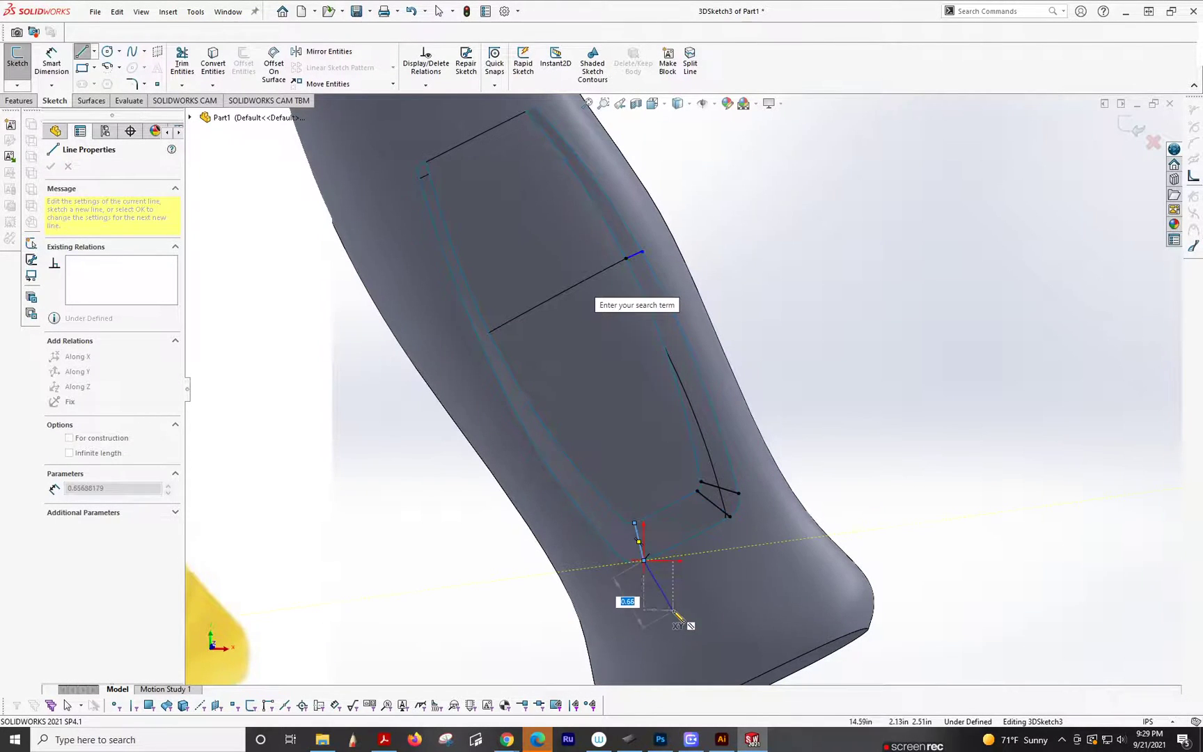
pyautogui.press('Escape')
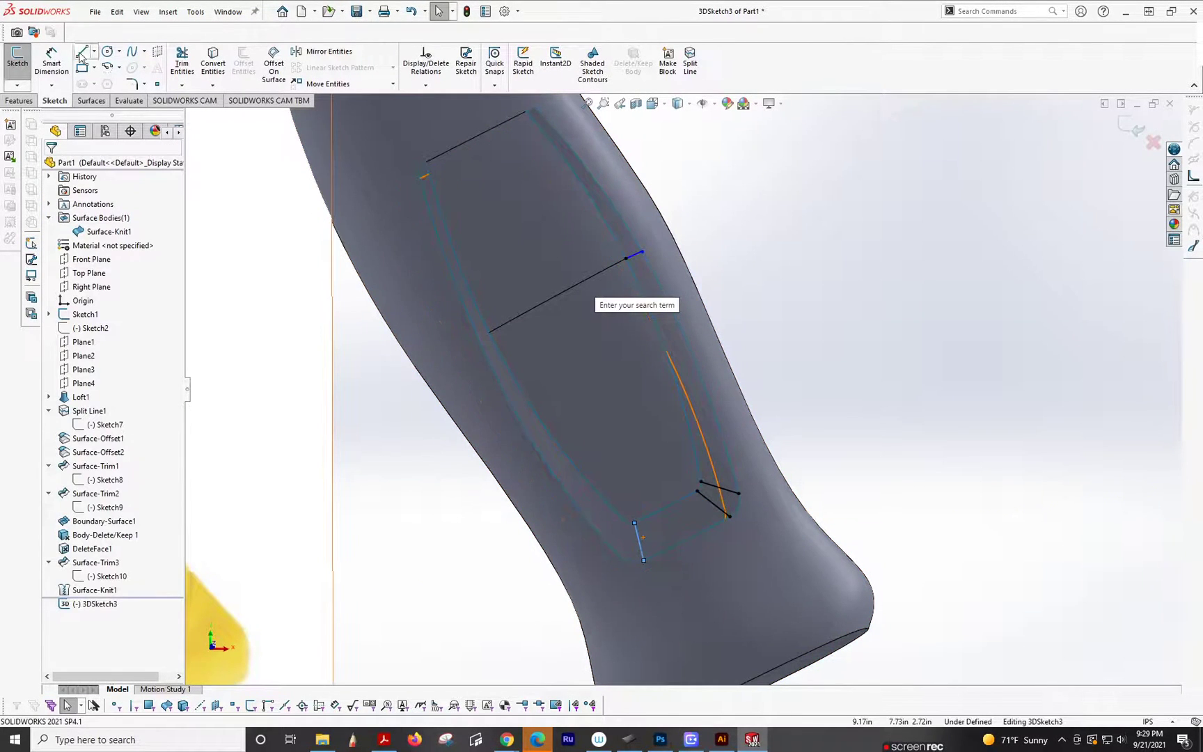
pyautogui.click(83, 53)
pyautogui.click(634, 523)
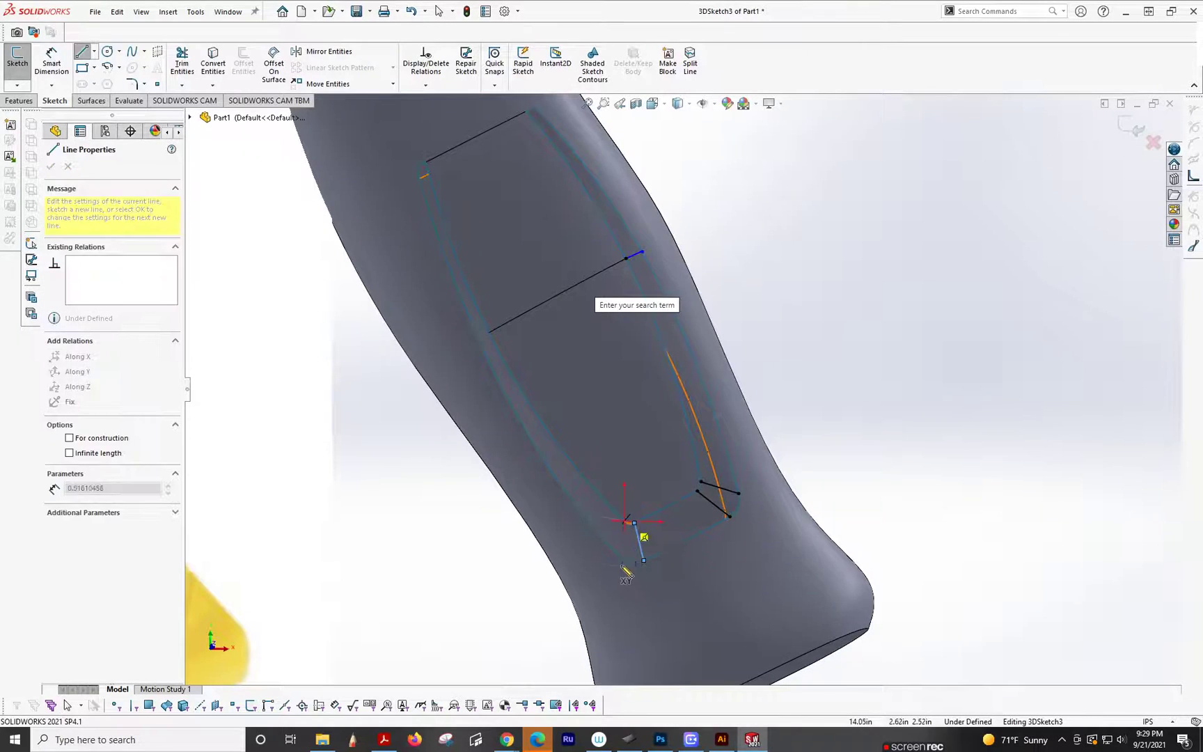
pyautogui.click(617, 555)
pyautogui.press('Escape')
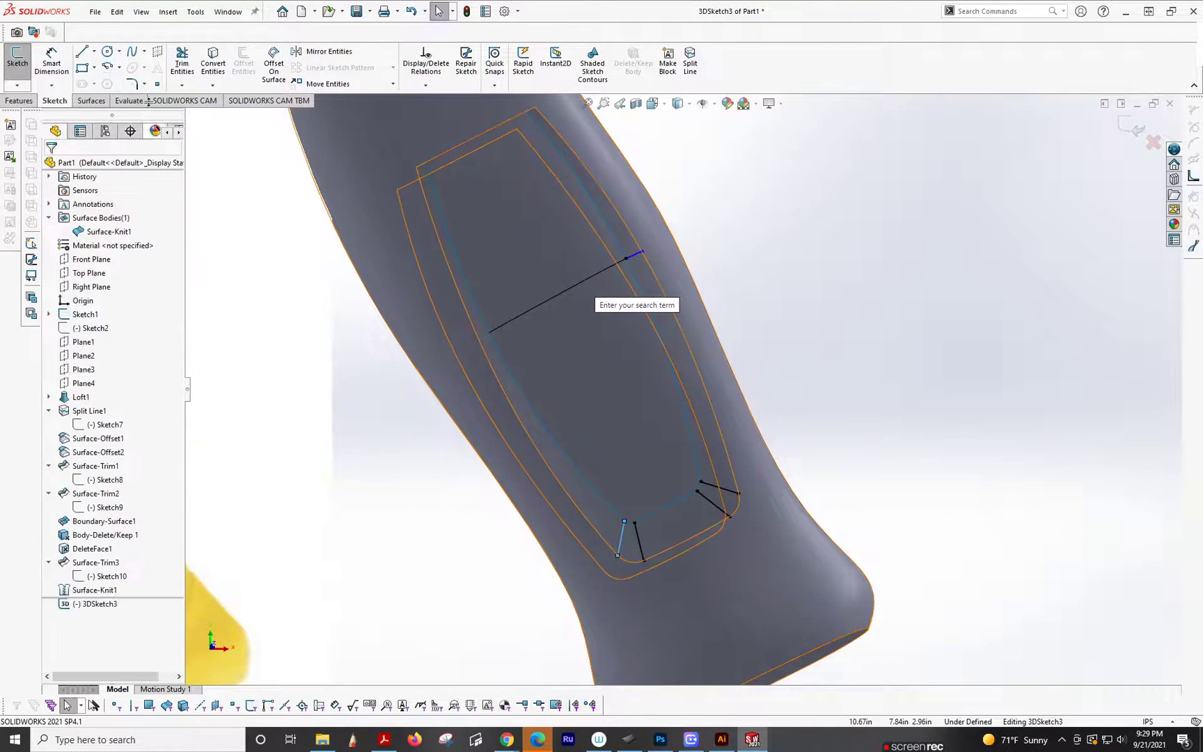
pyautogui.click(82, 55)
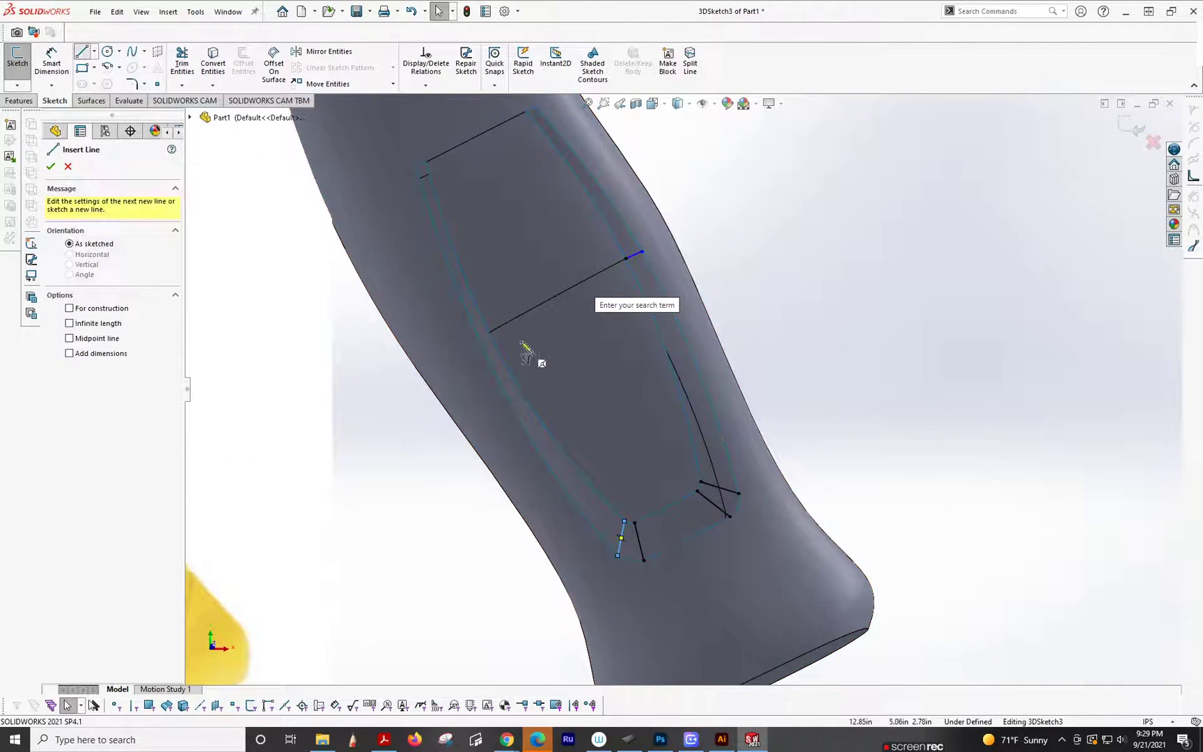
pyautogui.click(487, 334)
pyautogui.press('Escape')
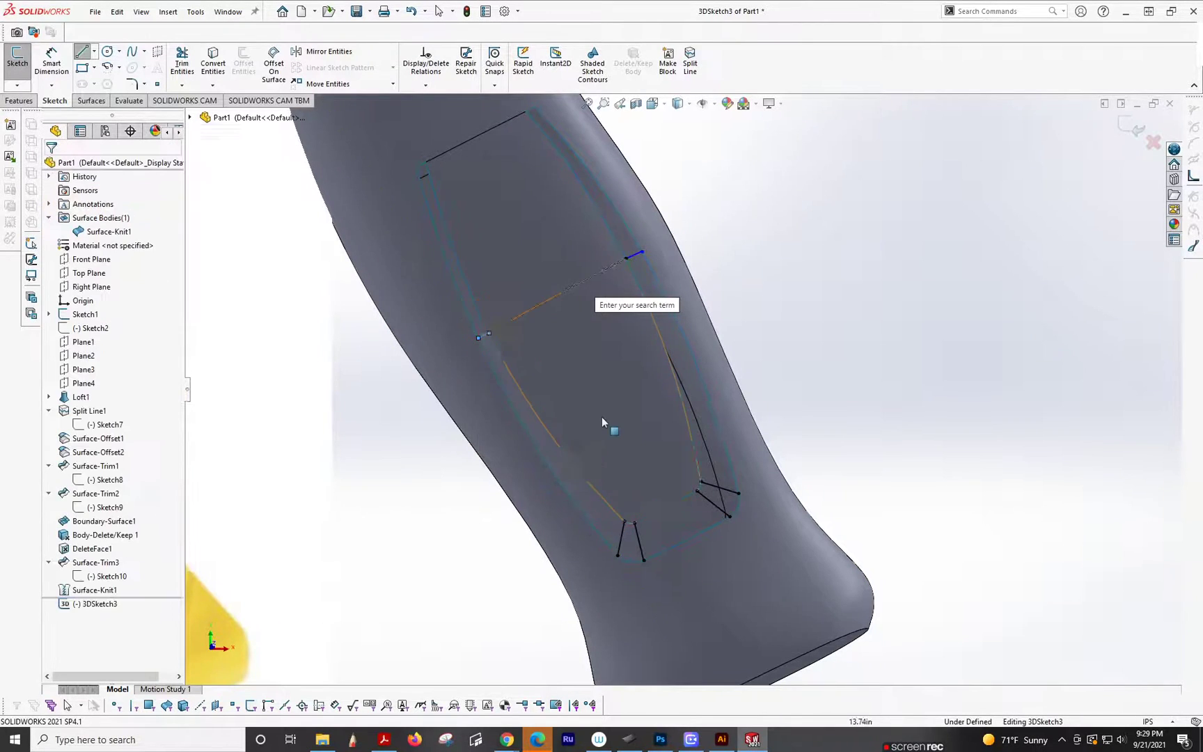
pyautogui.moveTo(602, 416)
pyautogui.mouseDown(button='middle')
pyautogui.moveTo(536, 241)
pyautogui.moveTo(591, 396)
pyautogui.moveTo(605, 328)
pyautogui.moveTo(647, 277)
pyautogui.mouseUp(button='middle')
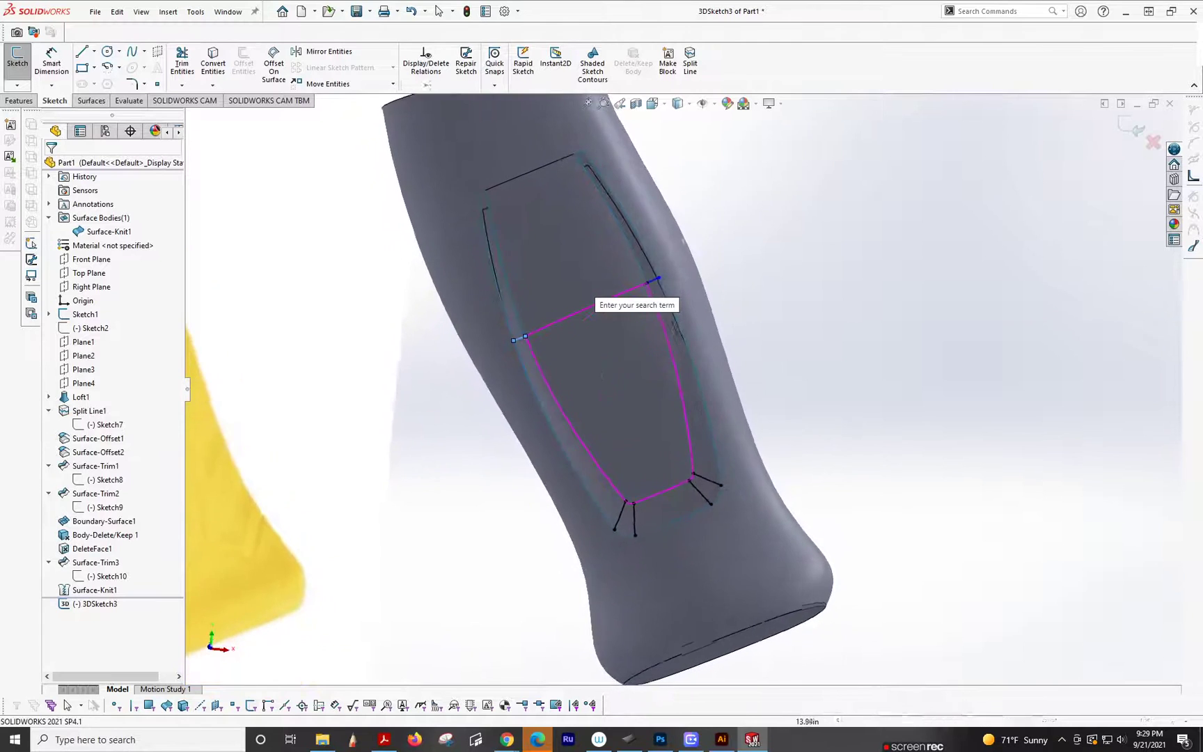
pyautogui.scroll(-3, 630, 394)
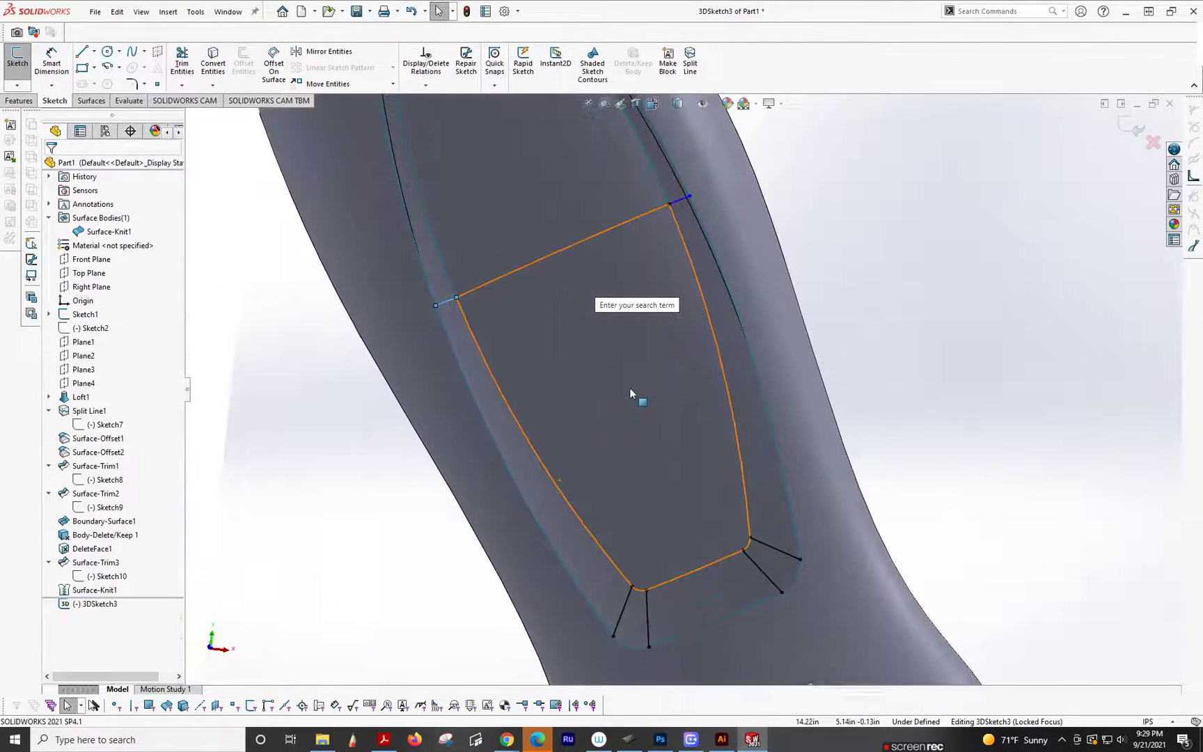
# Start a boundary surface with Edge<1>, Open Groups 1–6 and Edge<2> as Direction 1 curves
pyautogui.click(91, 101)
pyautogui.click(152, 56)
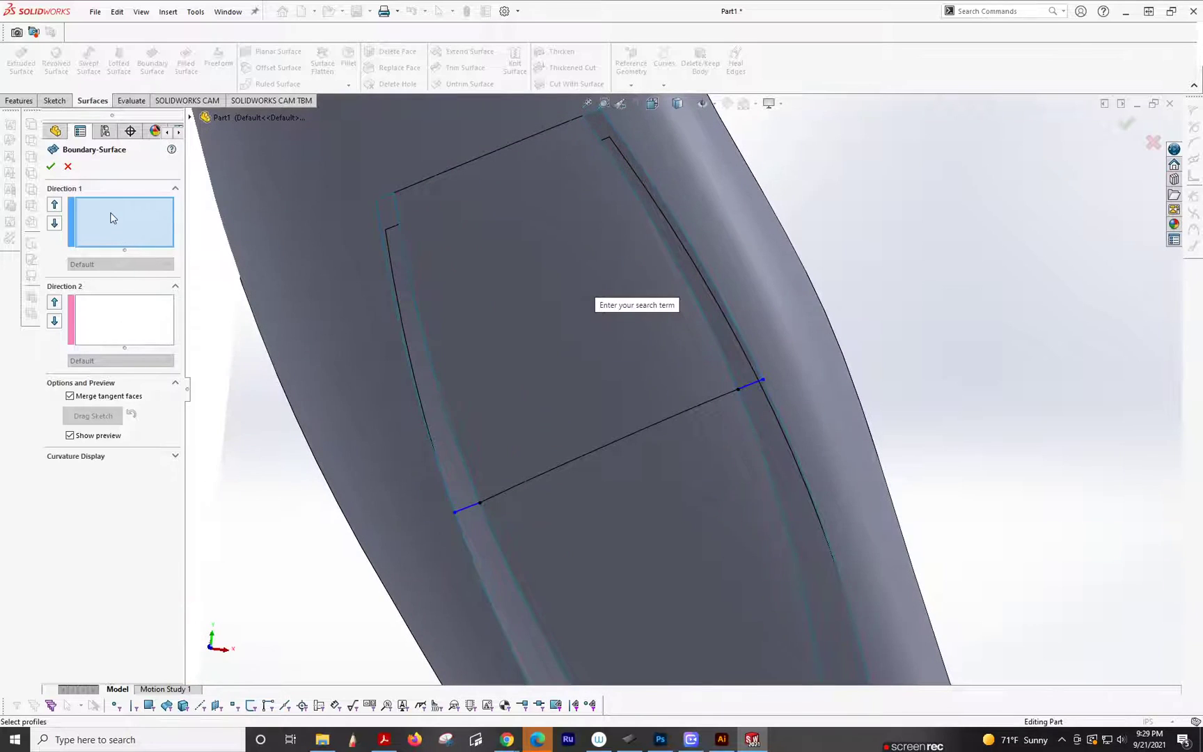
pyautogui.click(587, 103)
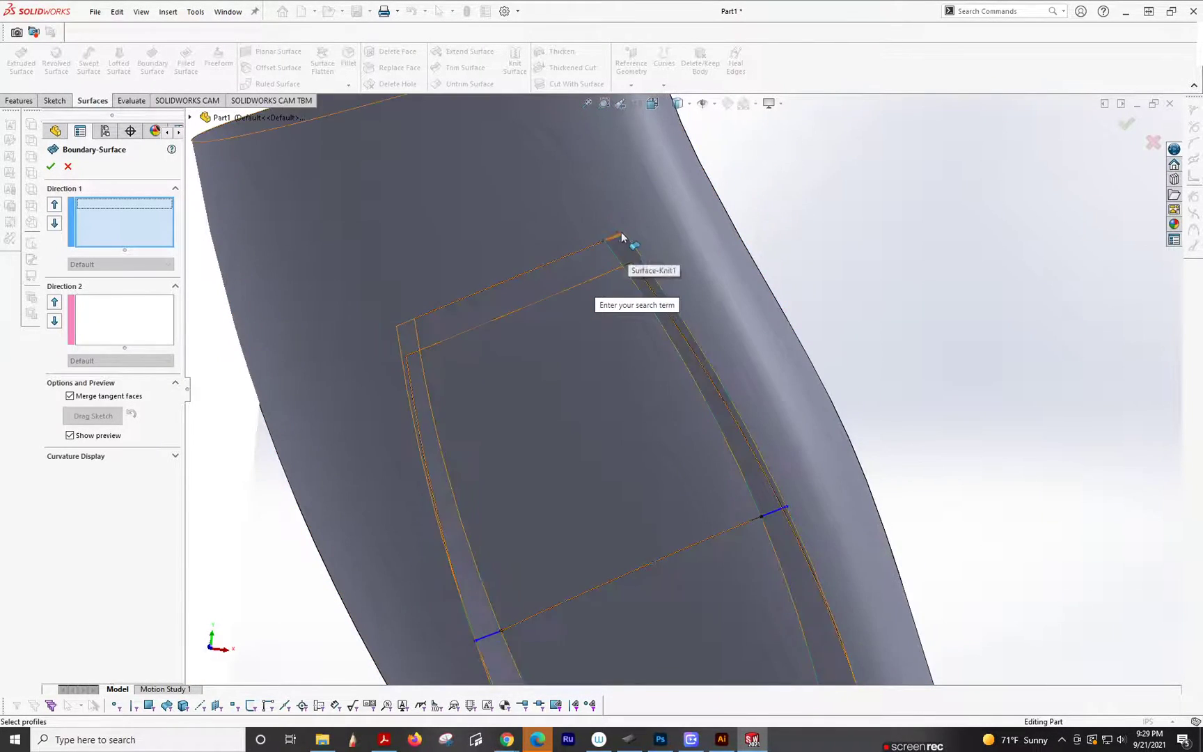
pyautogui.click(620, 235)
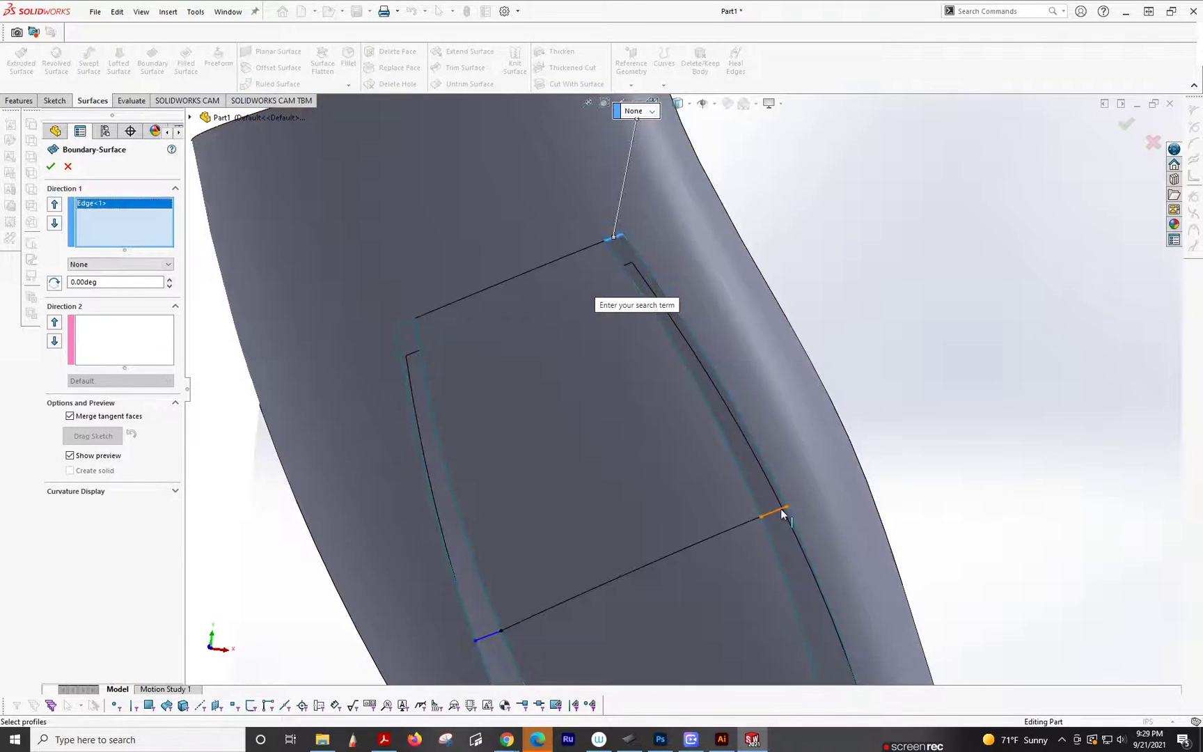
pyautogui.press('z')
pyautogui.click(815, 550)
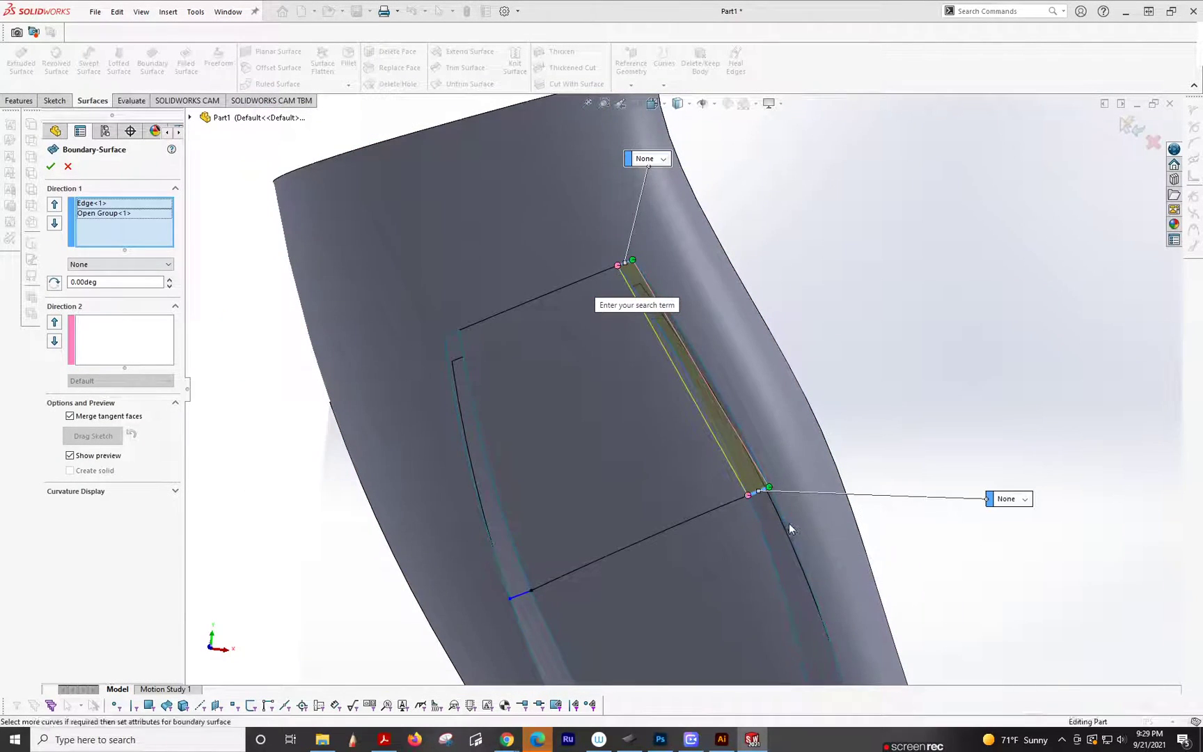
pyautogui.click(733, 511)
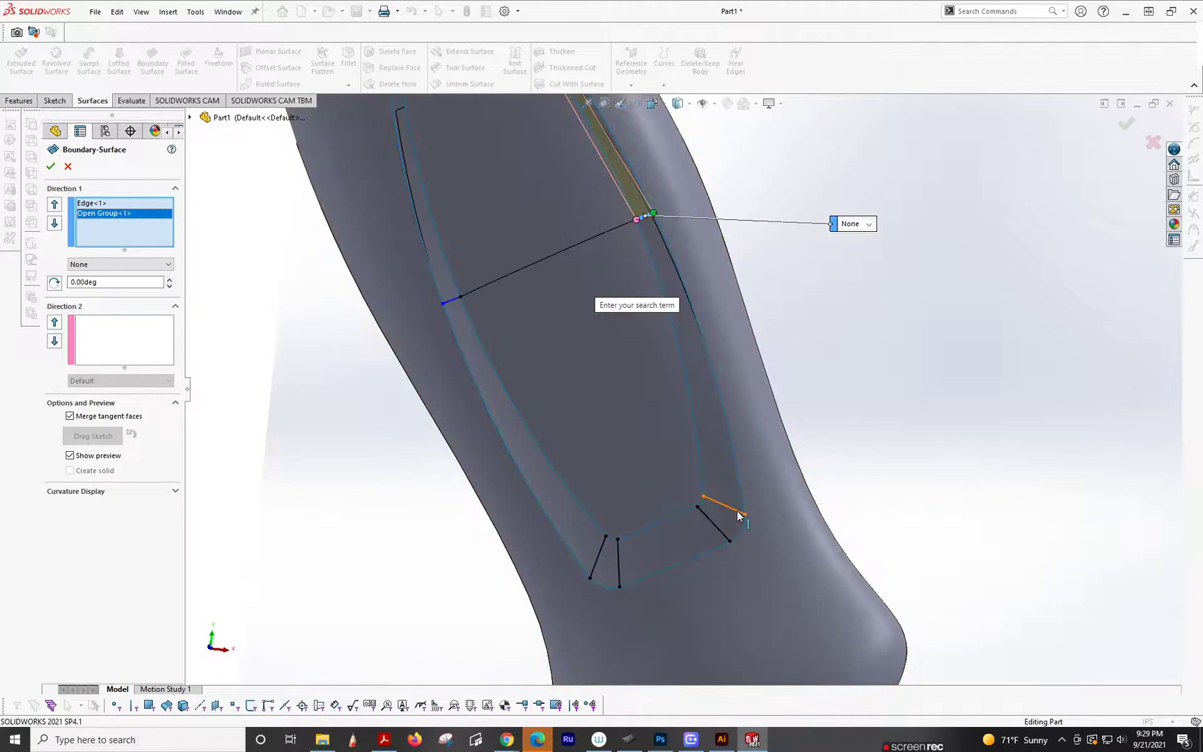
pyautogui.click(722, 537)
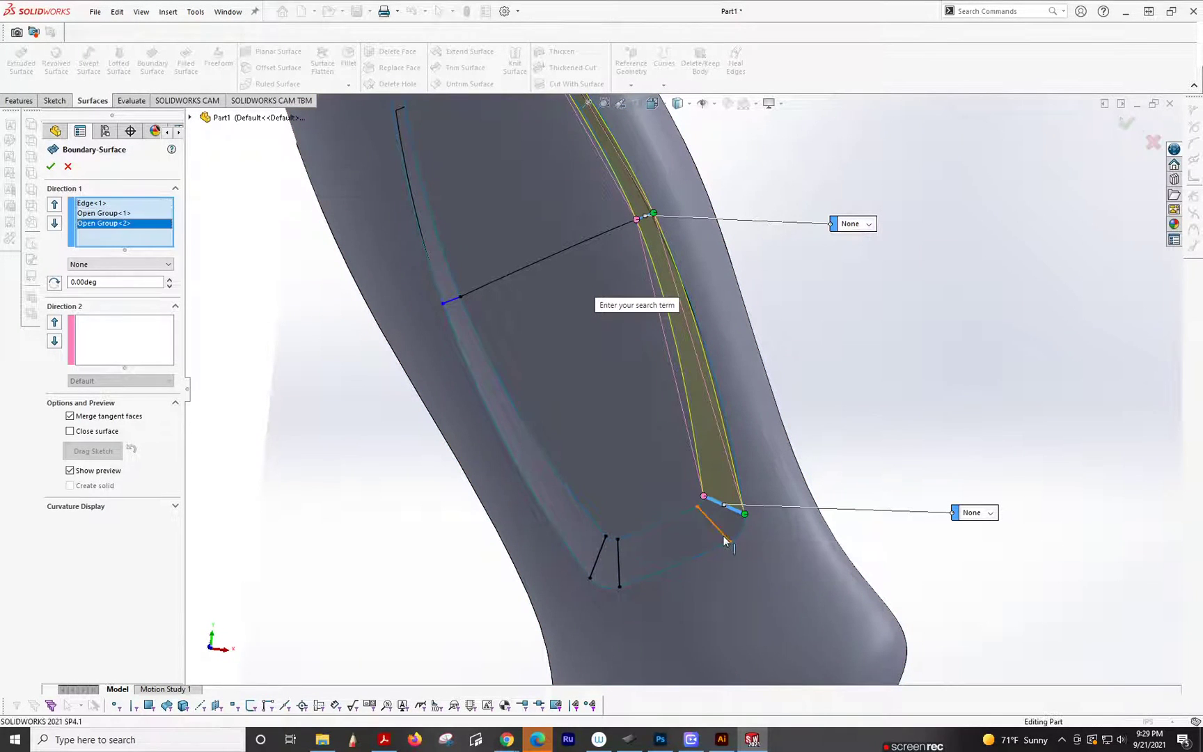
pyautogui.click(620, 580)
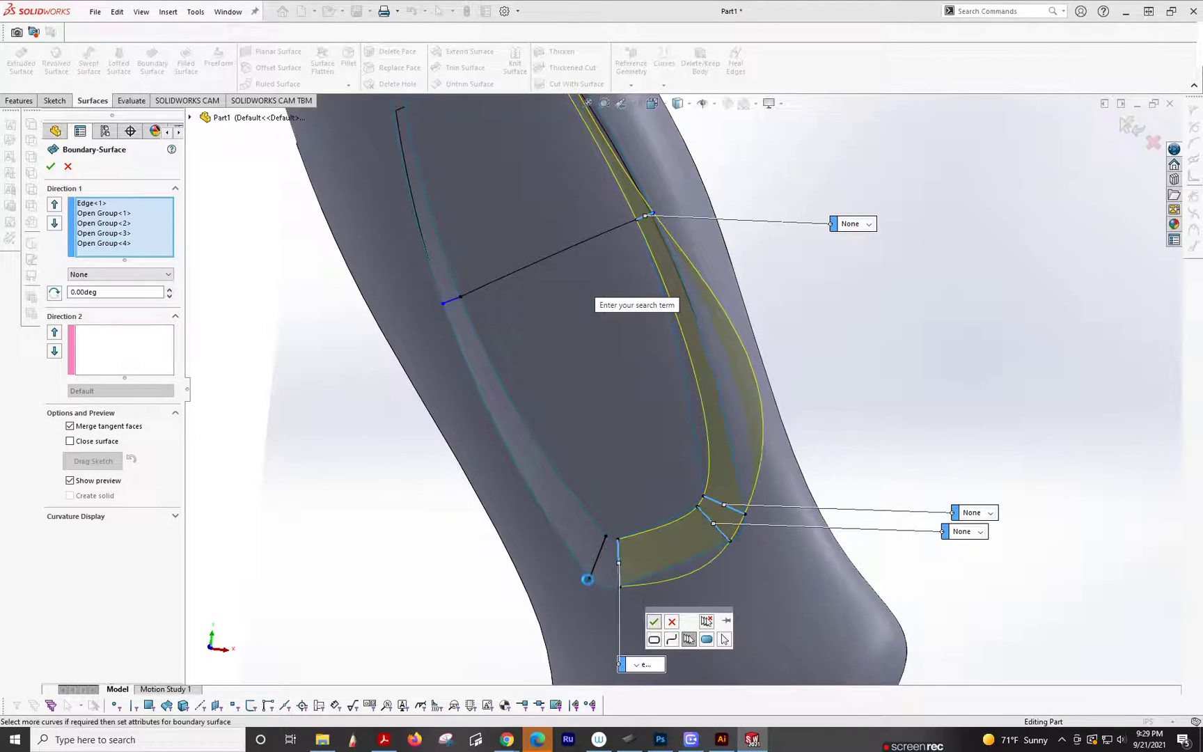
pyautogui.click(595, 567)
pyautogui.click(632, 615)
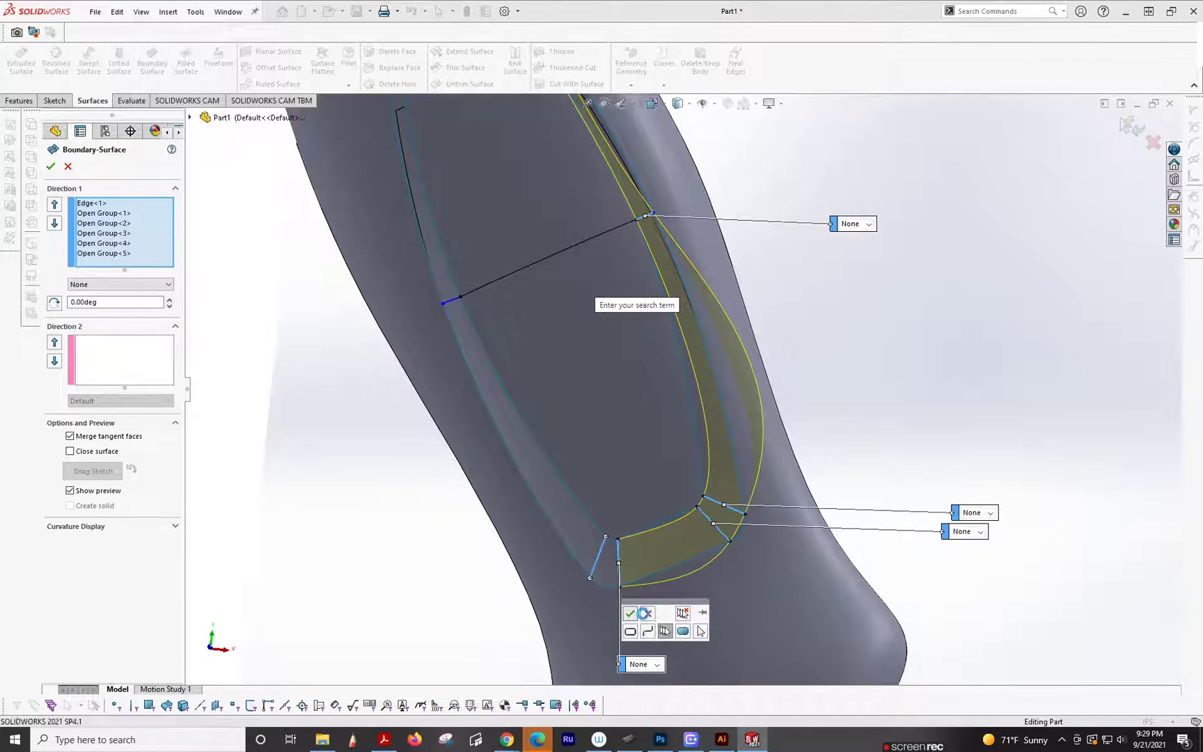
pyautogui.click(449, 303)
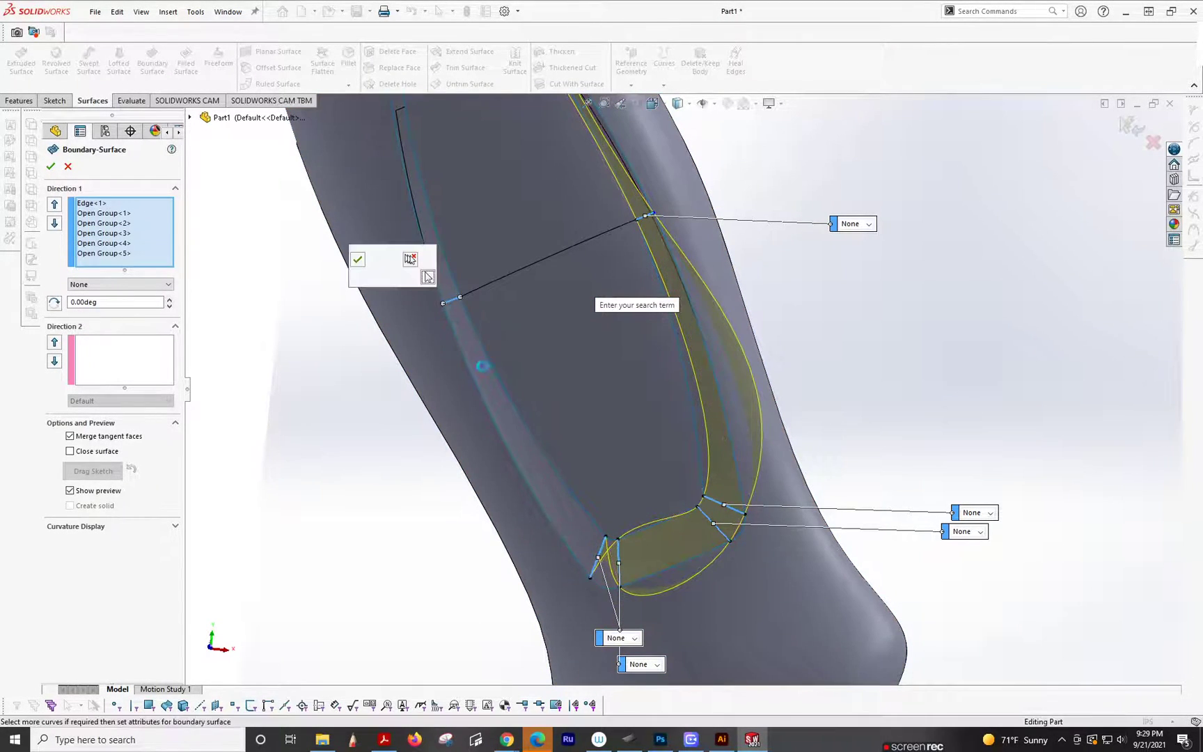
pyautogui.click(360, 262)
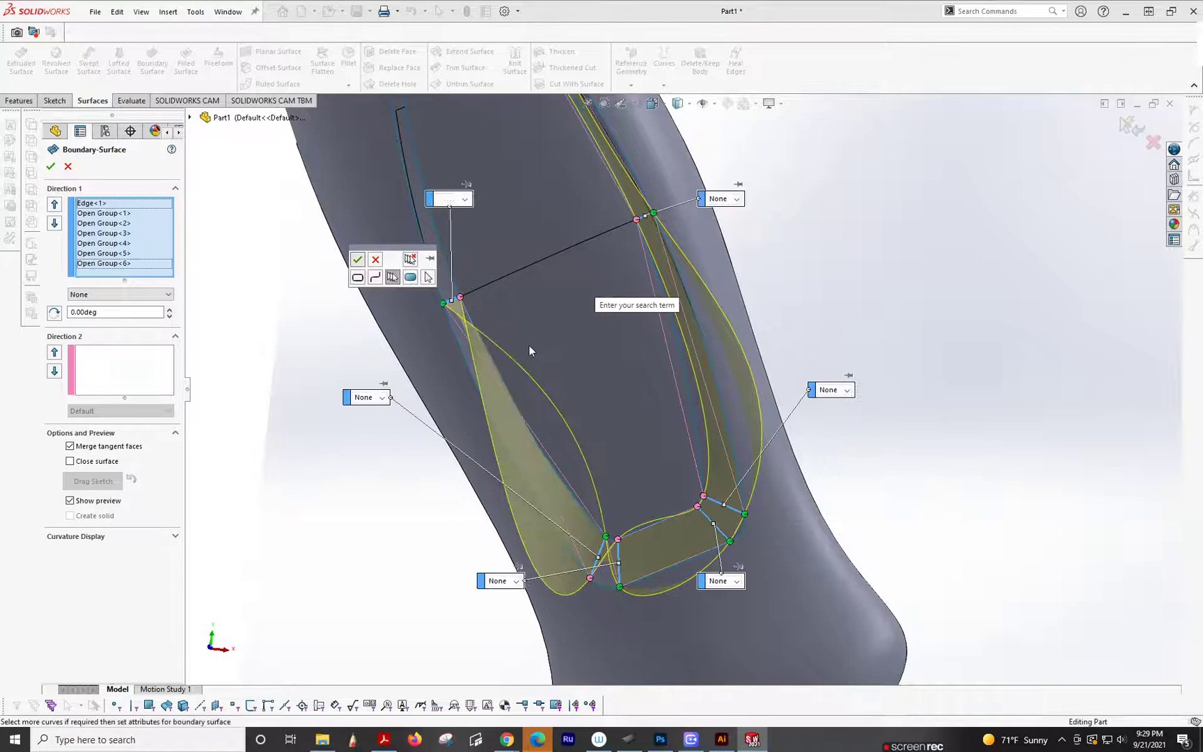
pyautogui.scroll(-3, 530, 237)
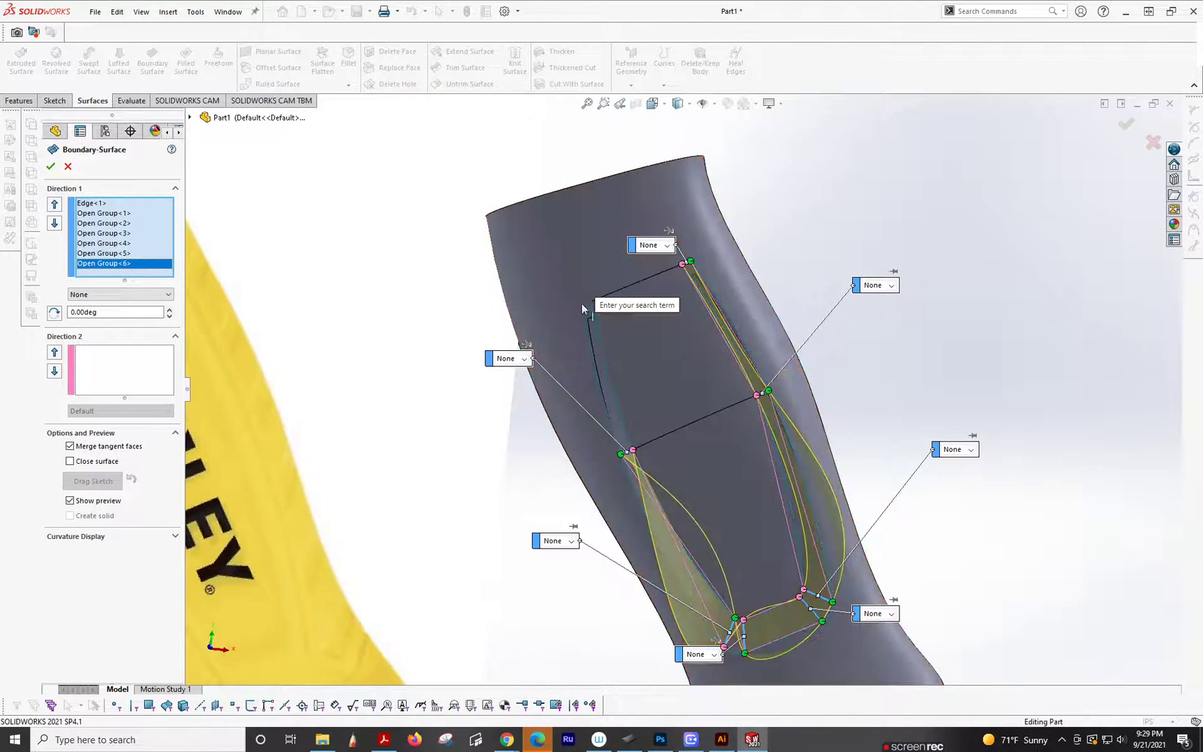
pyautogui.click(586, 304)
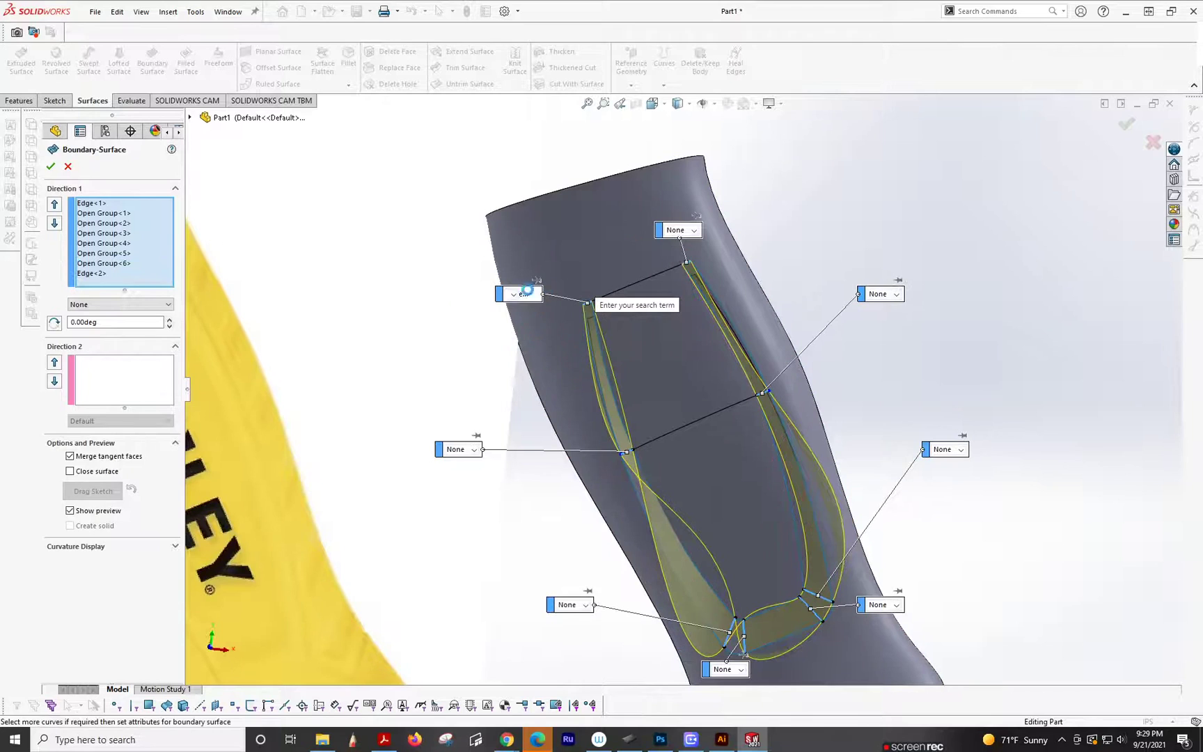
# Add the recess's left and right edges as a Direction 2 open group
pyautogui.rightClick(104, 383)
pyautogui.click(152, 416)
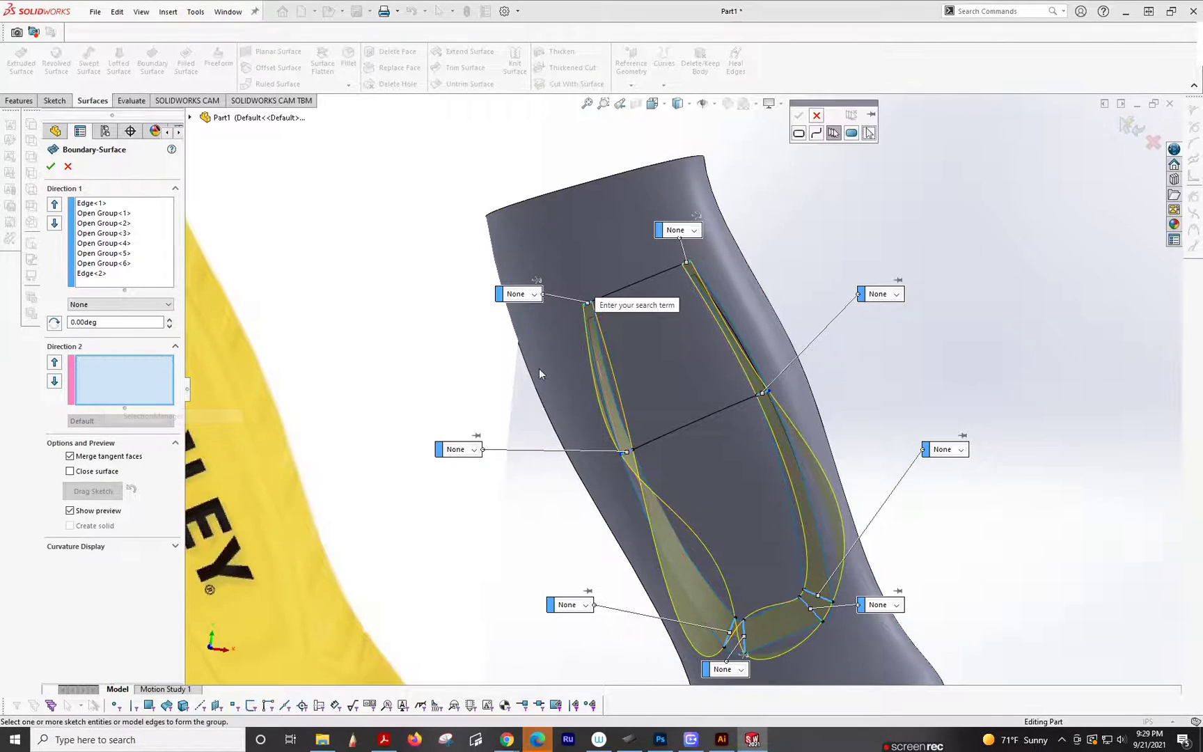
pyautogui.click(593, 363)
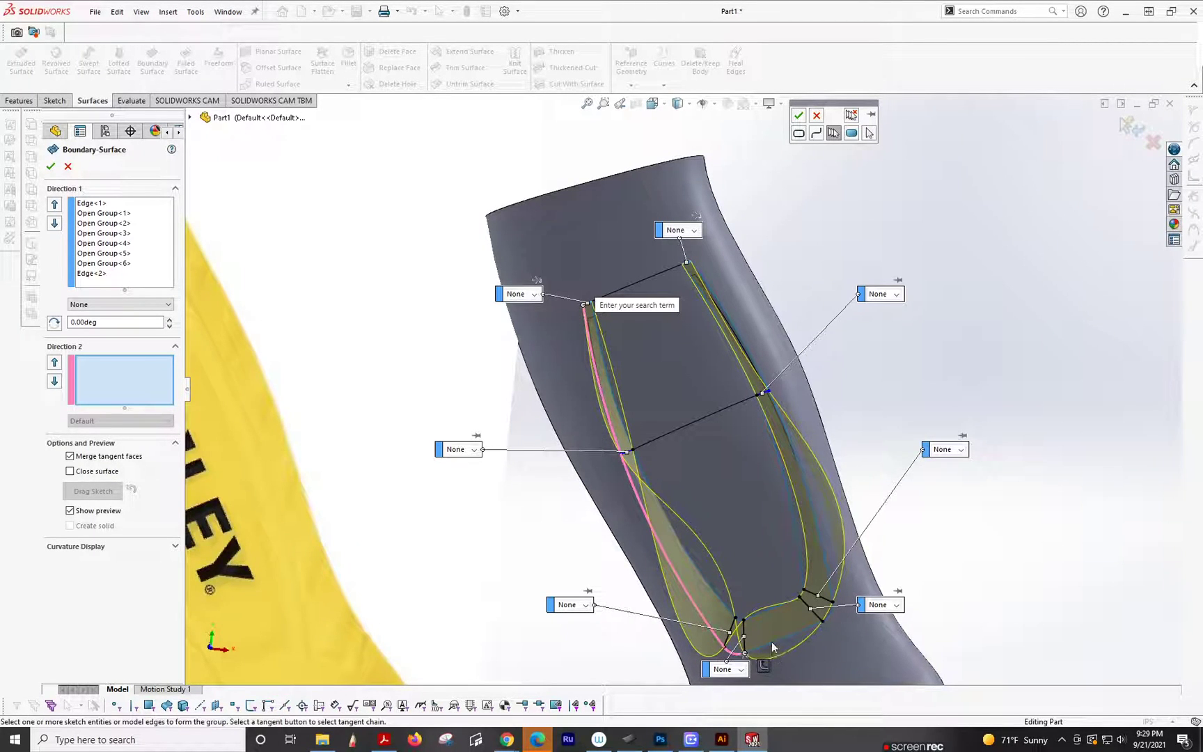
pyautogui.click(841, 568)
pyautogui.click(798, 116)
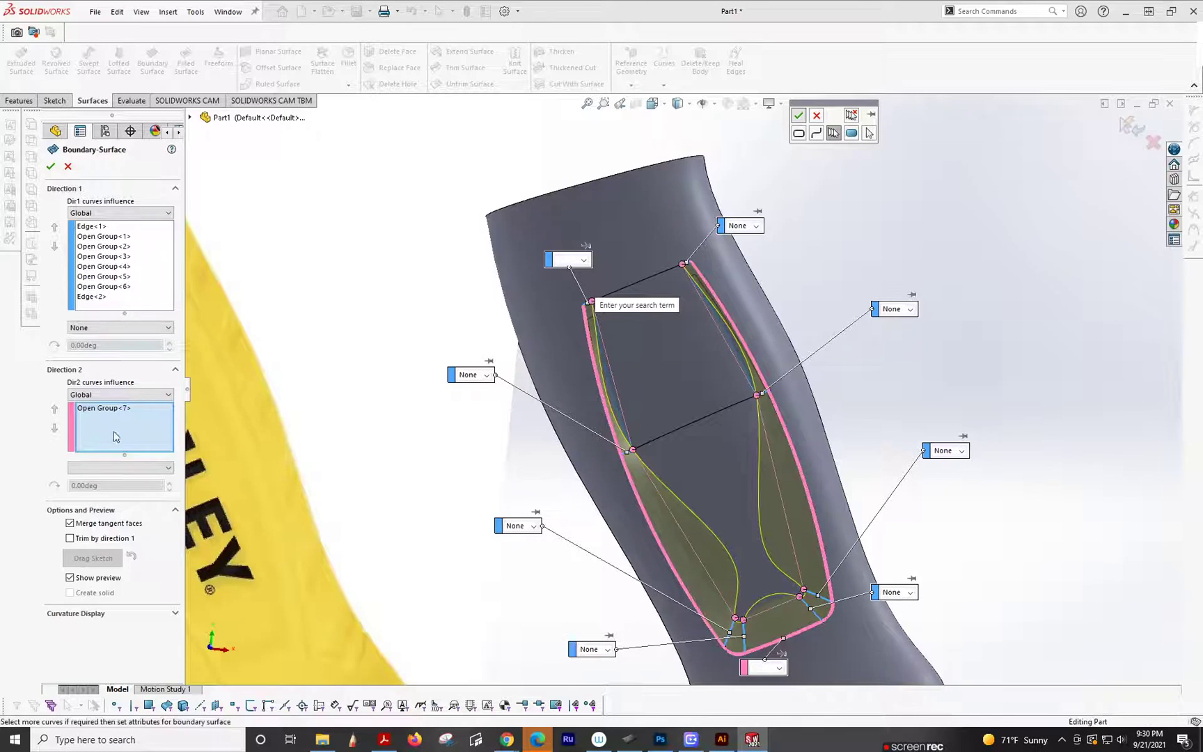
# Add a second Direction 2 open group including the small corner arc, dismissing the continuity warning
pyautogui.rightClick(95, 423)
pyautogui.click(150, 453)
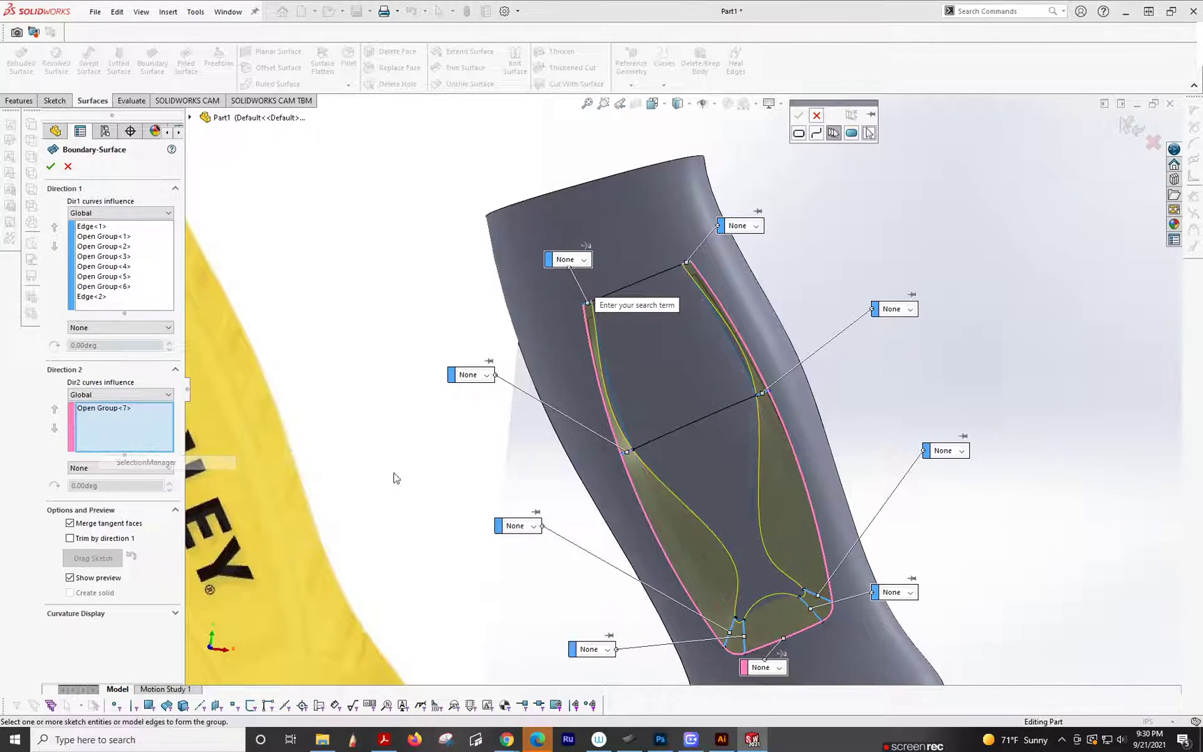
pyautogui.click(611, 387)
pyautogui.click(612, 393)
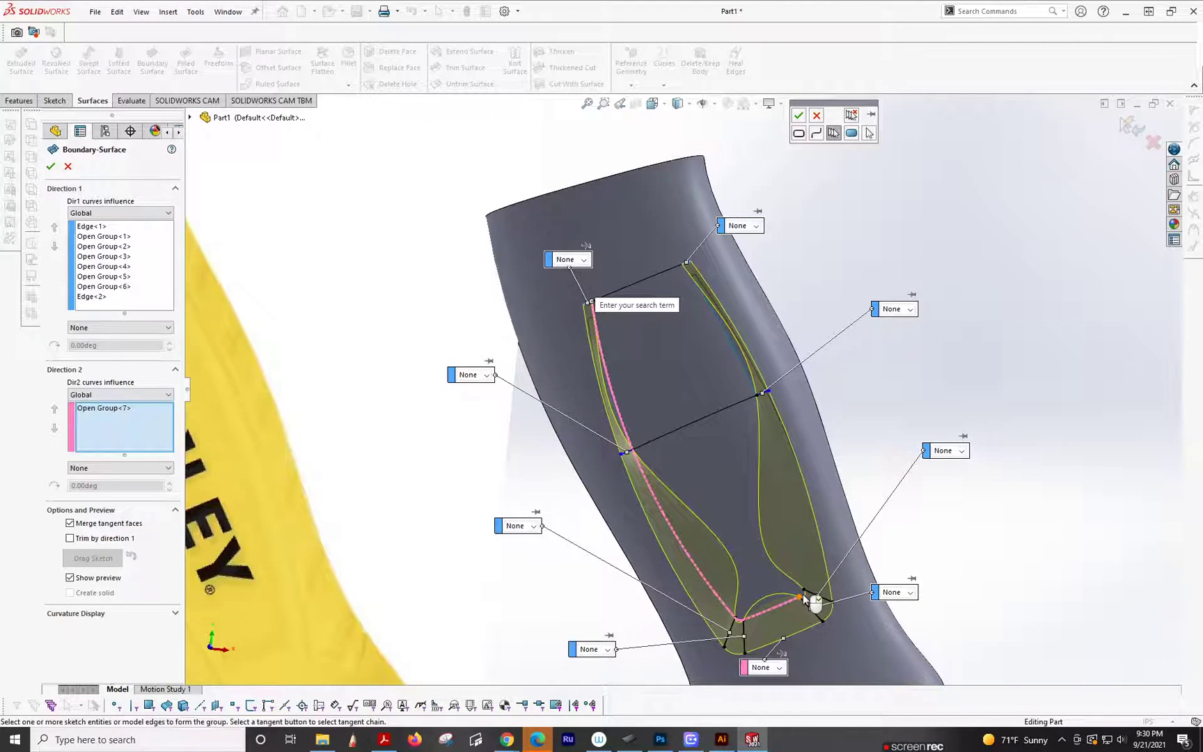
pyautogui.scroll(-5, 800, 590)
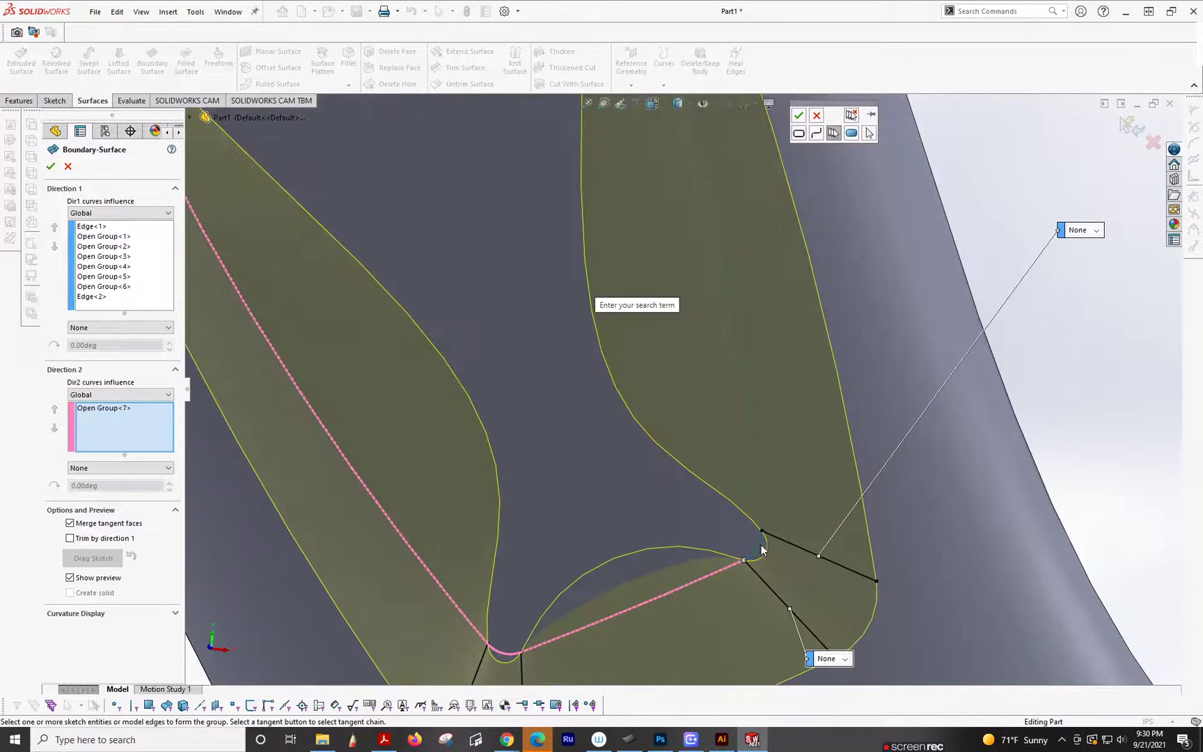
pyautogui.click(758, 545)
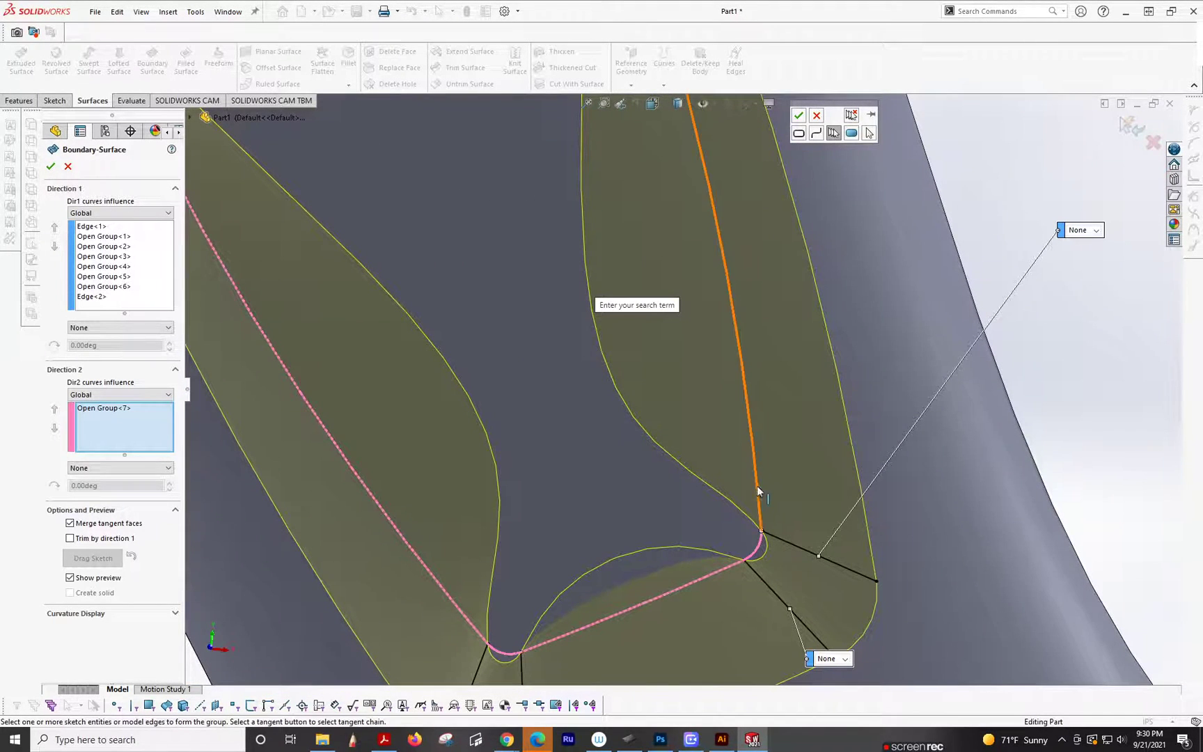
pyautogui.scroll(6, 777, 488)
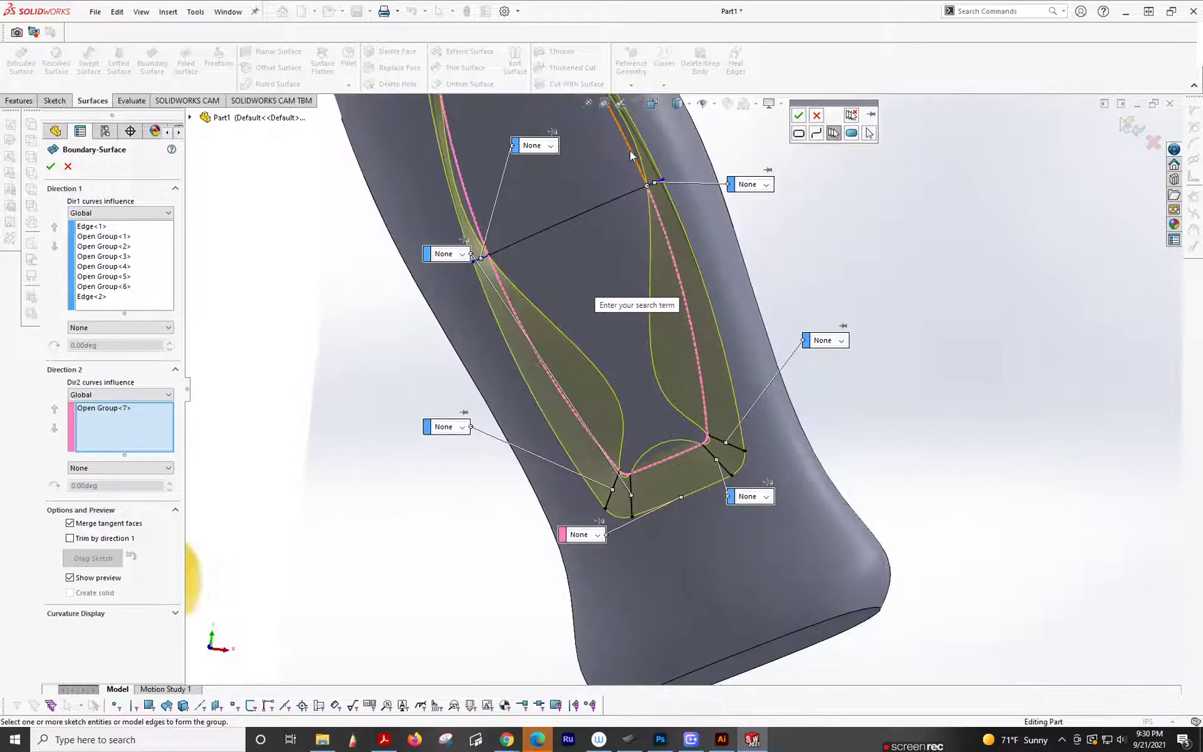
pyautogui.scroll(4, 617, 175)
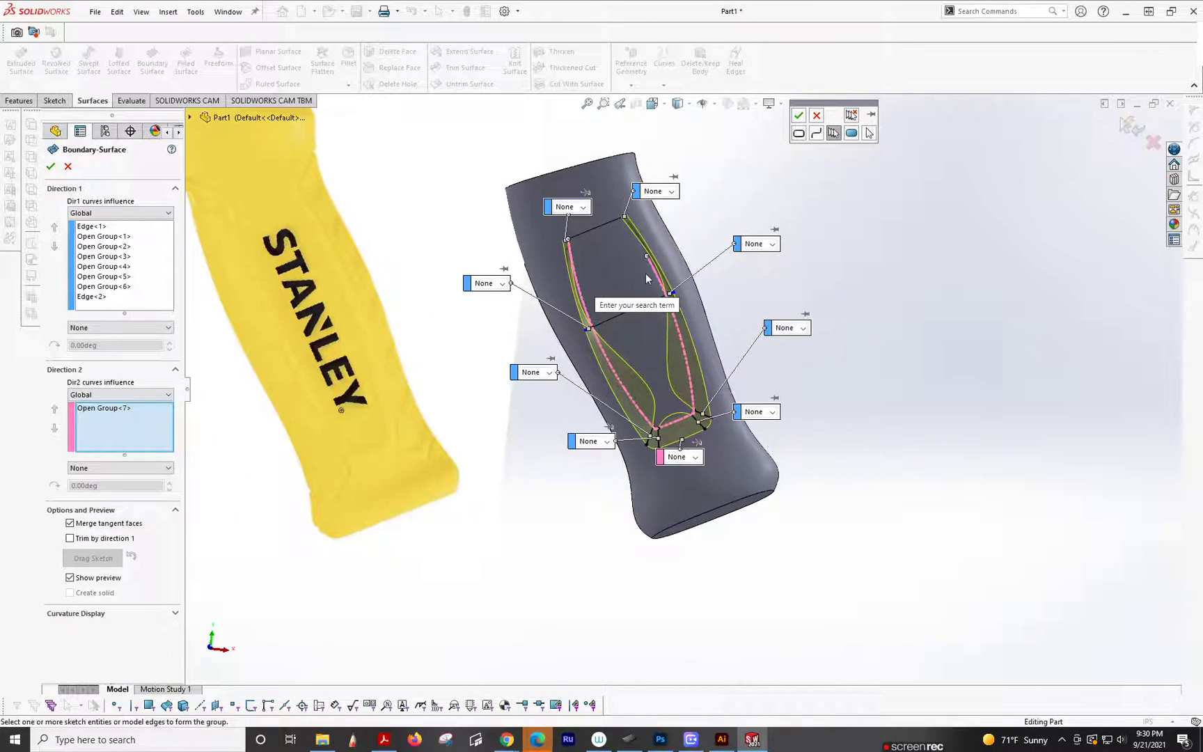
pyautogui.scroll(-3, 668, 301)
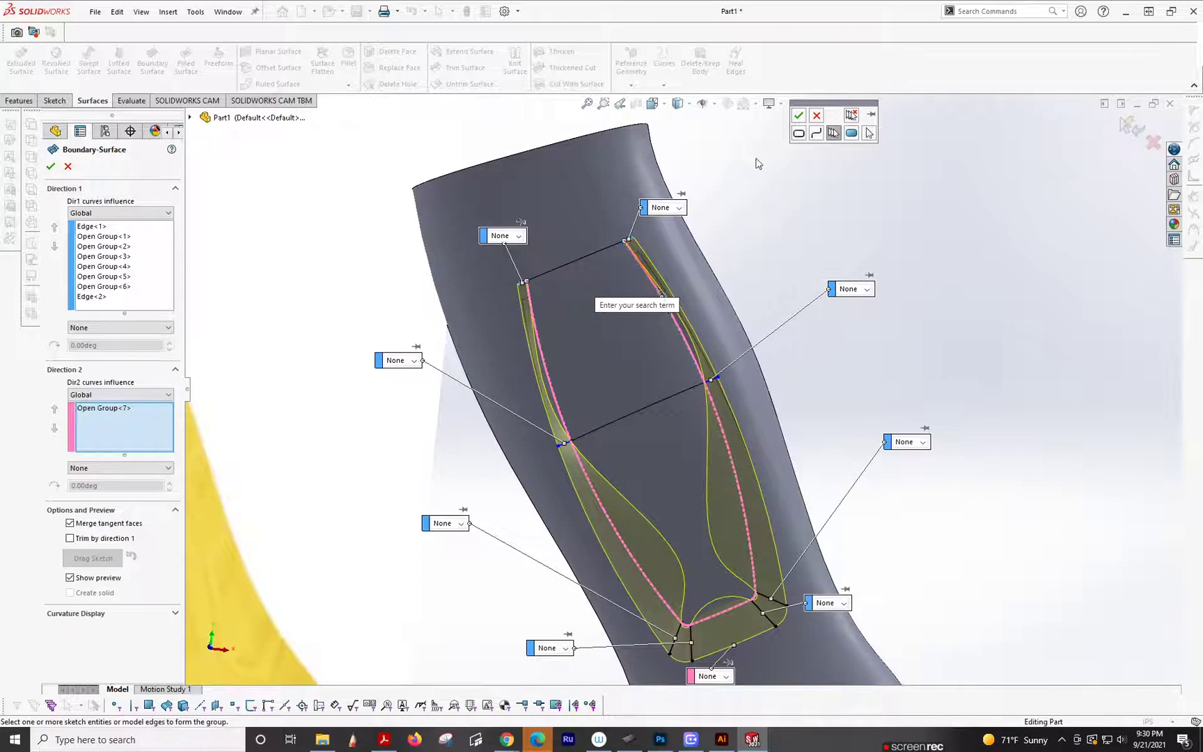
pyautogui.click(797, 115)
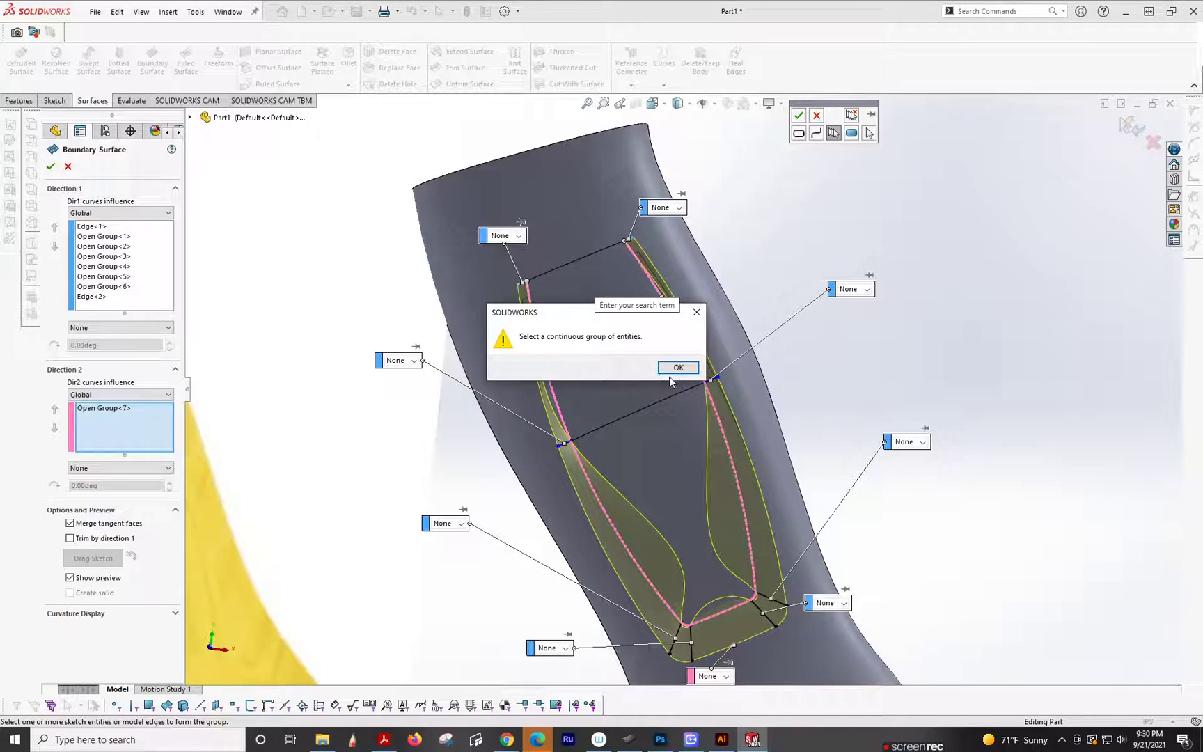
pyautogui.click(672, 372)
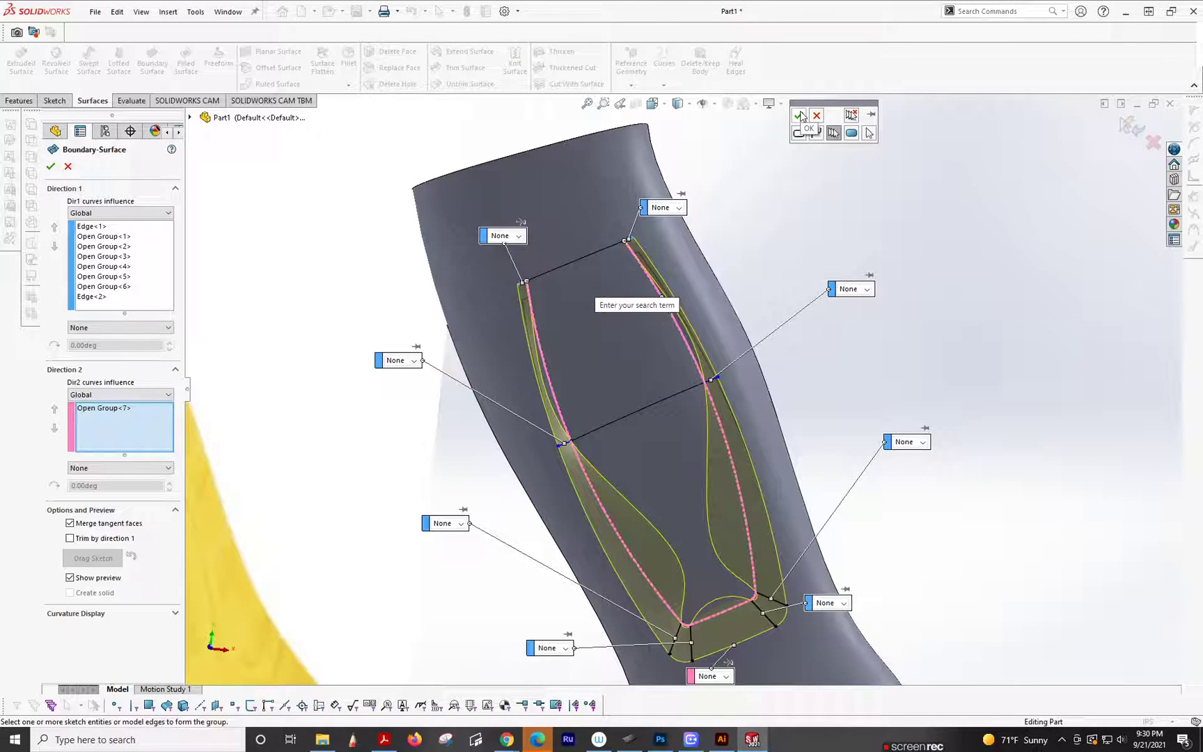
pyautogui.scroll(-5, 690, 374)
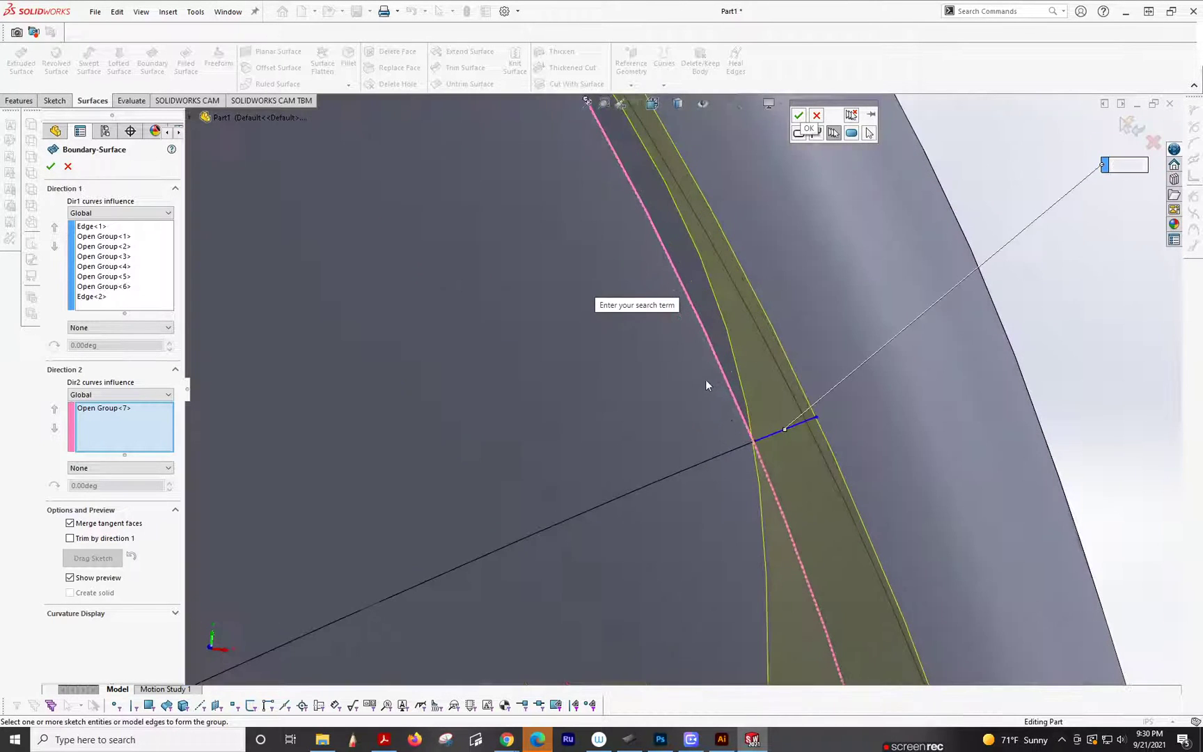
pyautogui.scroll(5, 787, 429)
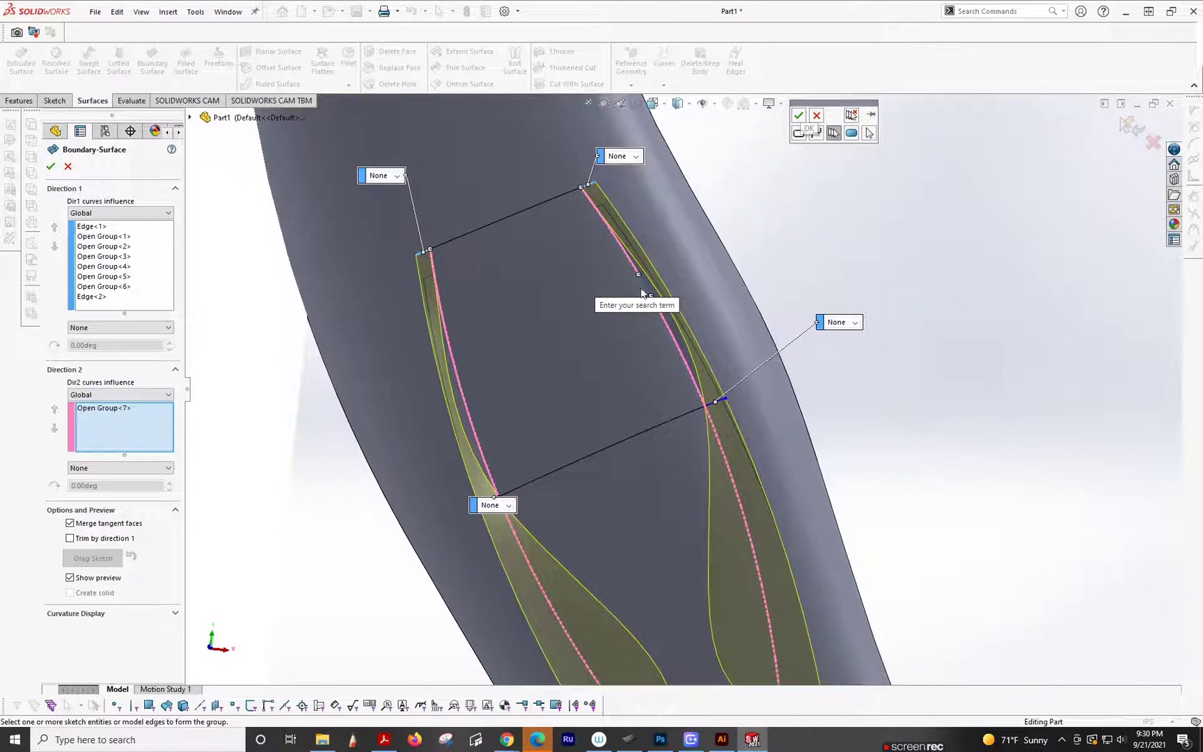
pyautogui.click(799, 117)
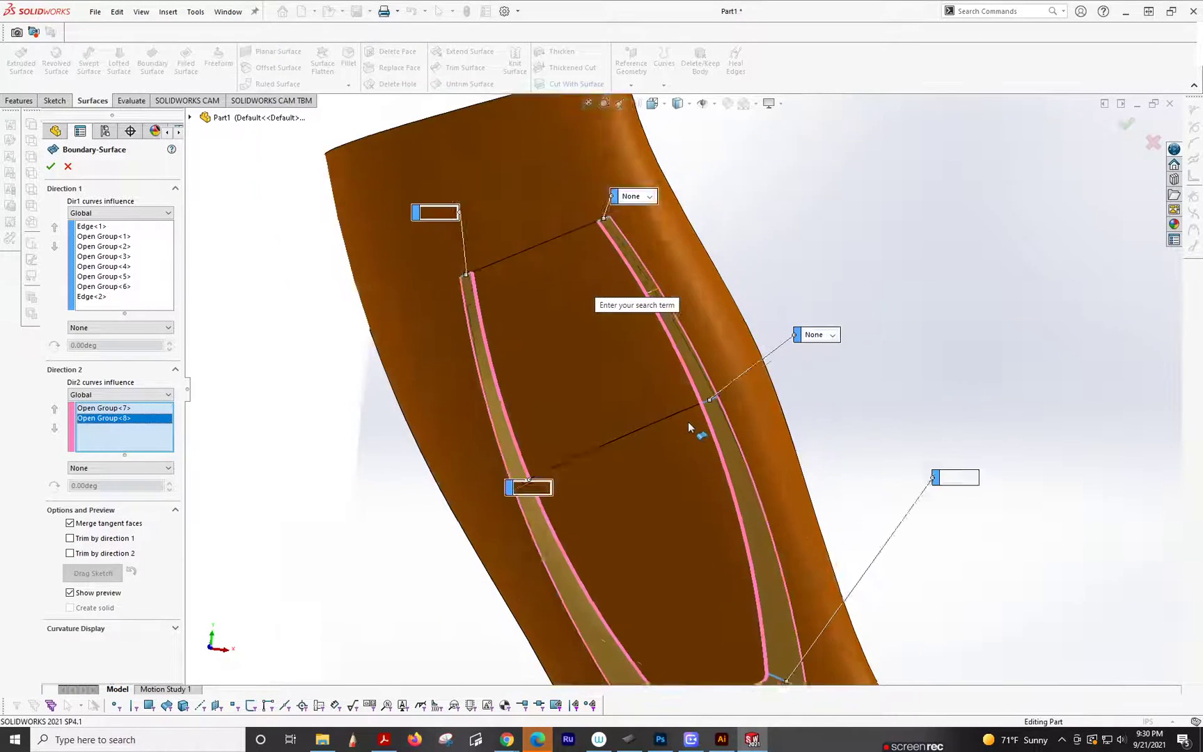
pyautogui.scroll(3, 688, 421)
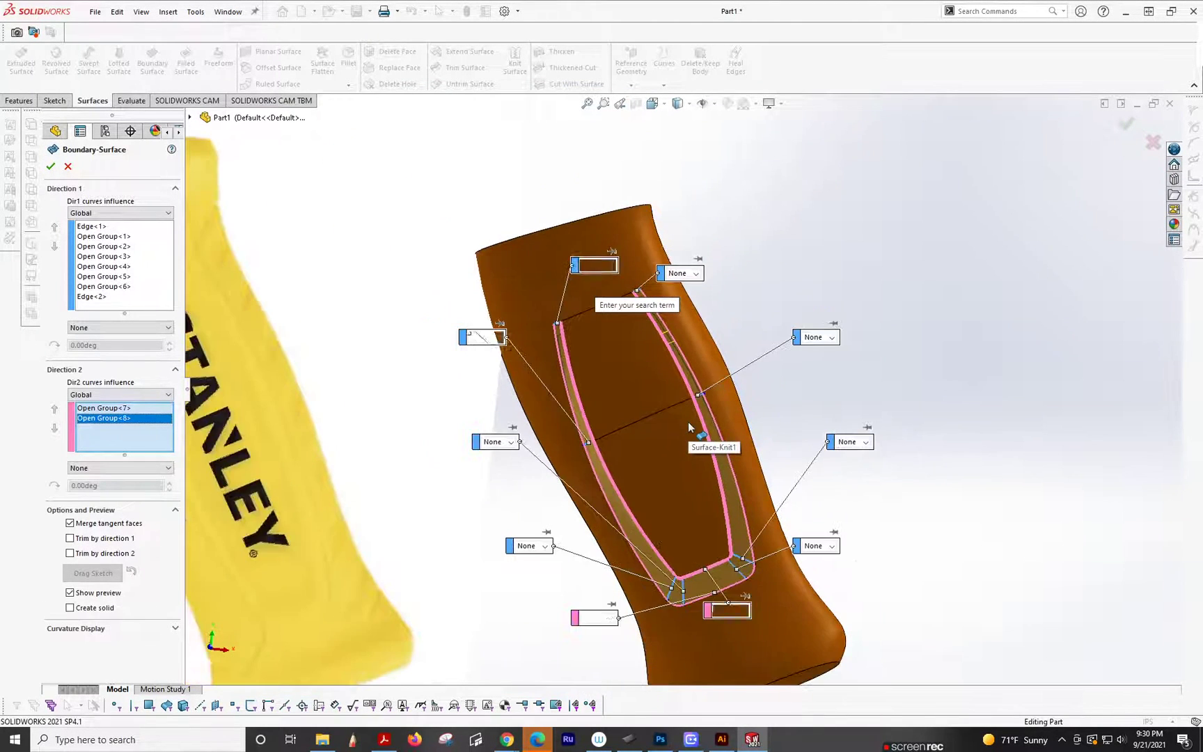
pyautogui.scroll(2, 687, 421)
pyautogui.moveTo(688, 421); pyautogui.dragTo(486, 345, button='middle')
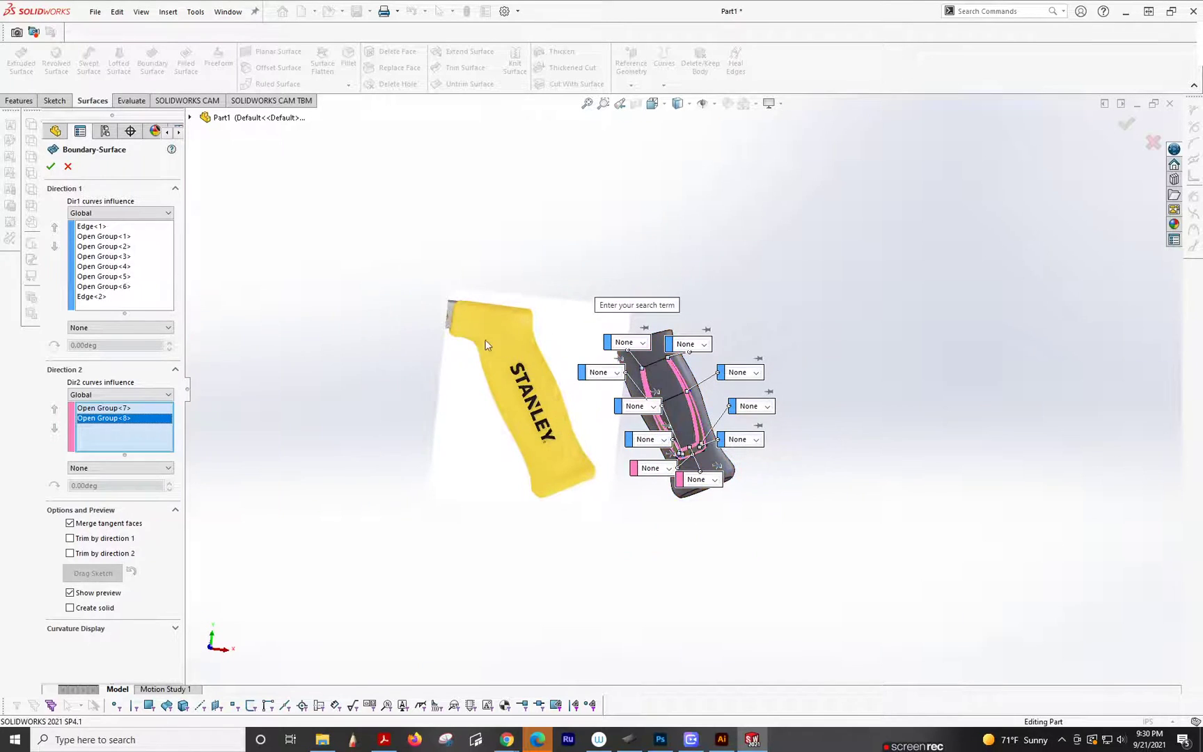
pyautogui.scroll(-4, 759, 409)
pyautogui.scroll(4, 905, 502)
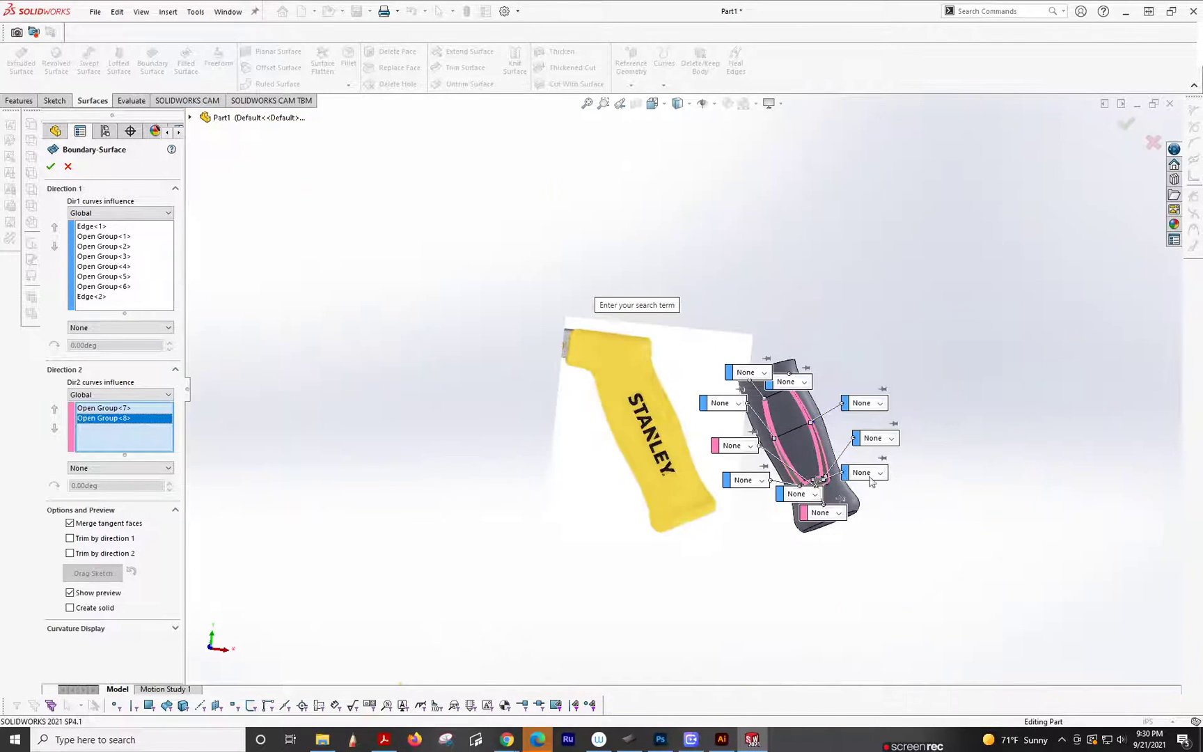
pyautogui.scroll(-6, 871, 481)
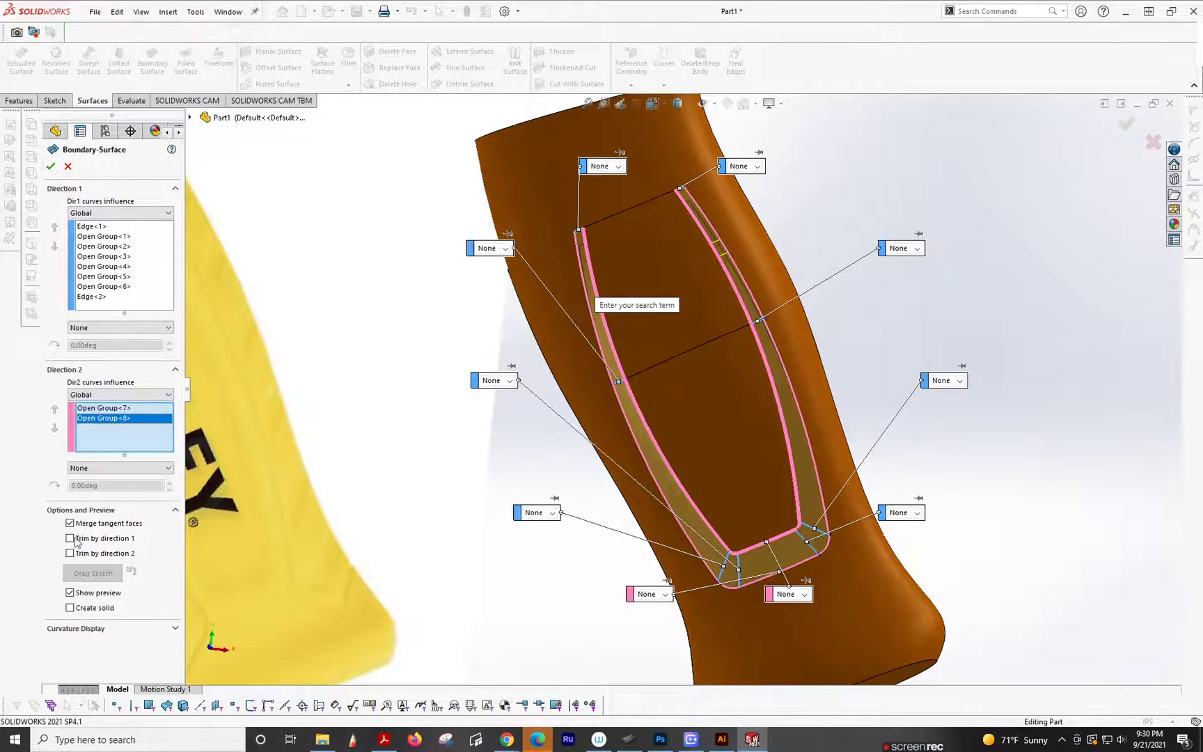
# Accept the boundary surface to create Boundary-Surface2 and inspect it from the side
pyautogui.click(50, 165)
pyautogui.scroll(-5, 543, 595)
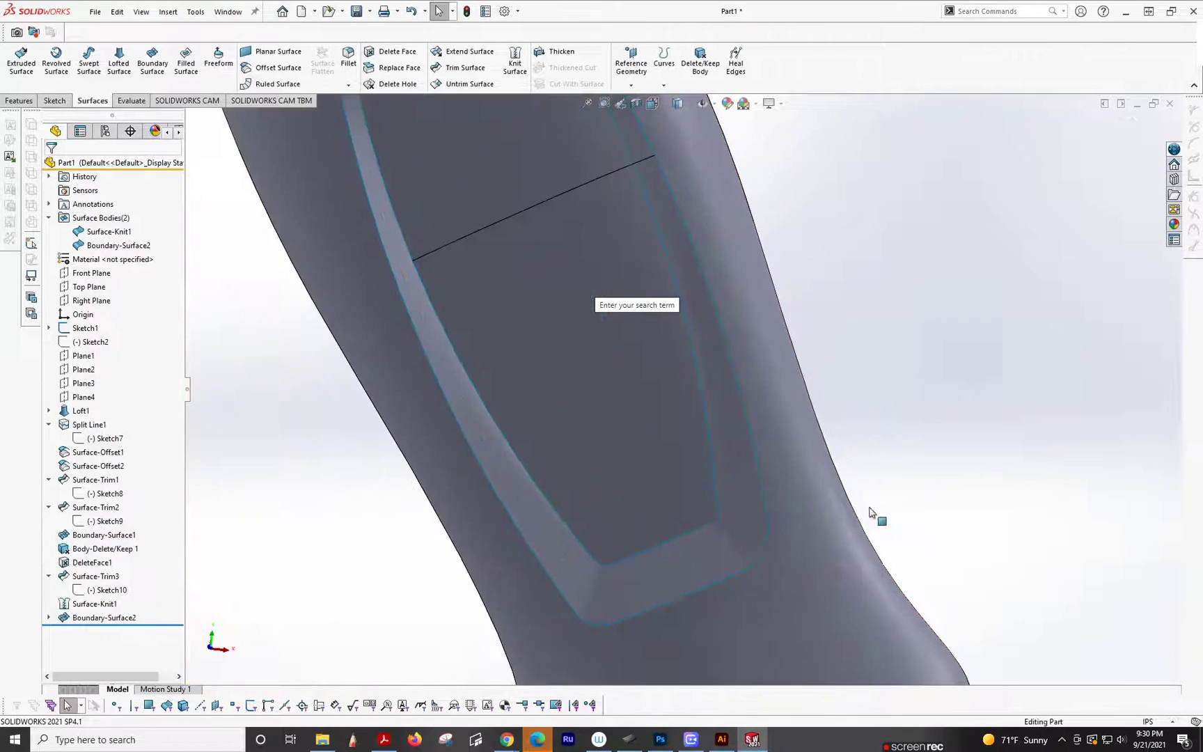
pyautogui.moveTo(869, 512); pyautogui.dragTo(608, 339, button='middle')
pyautogui.scroll(5, 696, 487)
pyautogui.scroll(-3, 607, 339)
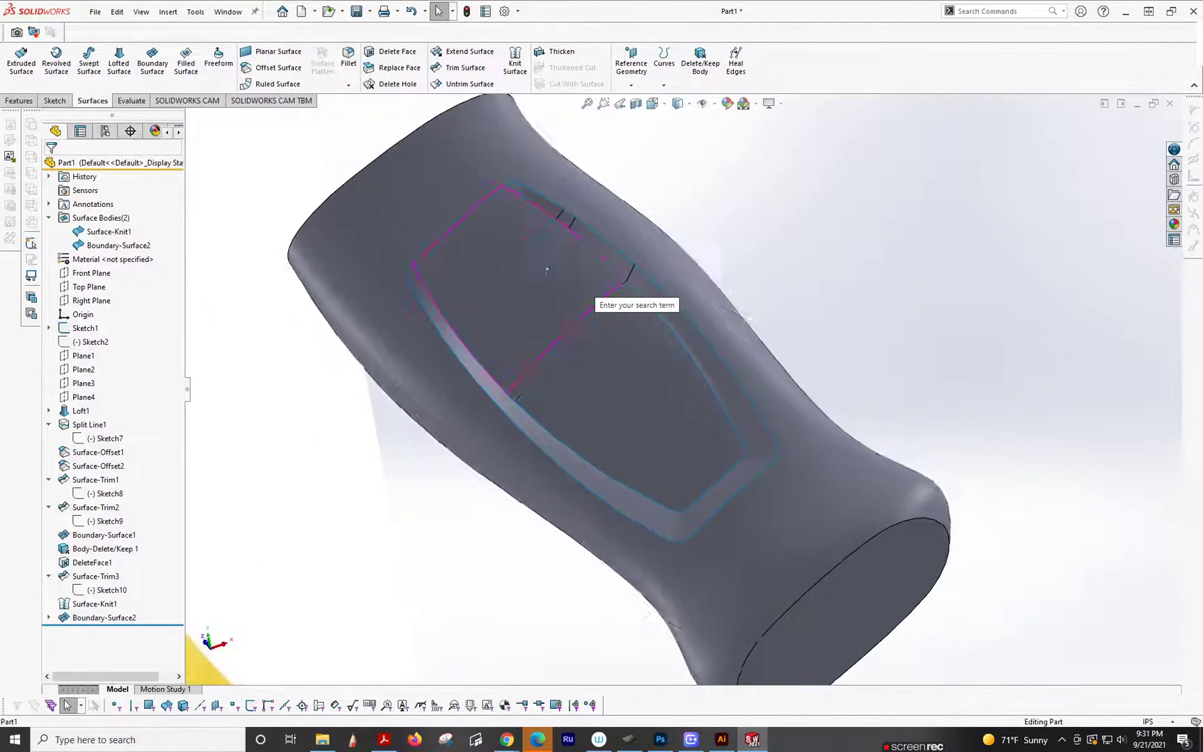
pyautogui.scroll(5, 546, 269)
pyautogui.moveTo(547, 269); pyautogui.dragTo(655, 182, button='middle')
pyautogui.scroll(-3, 622, 324)
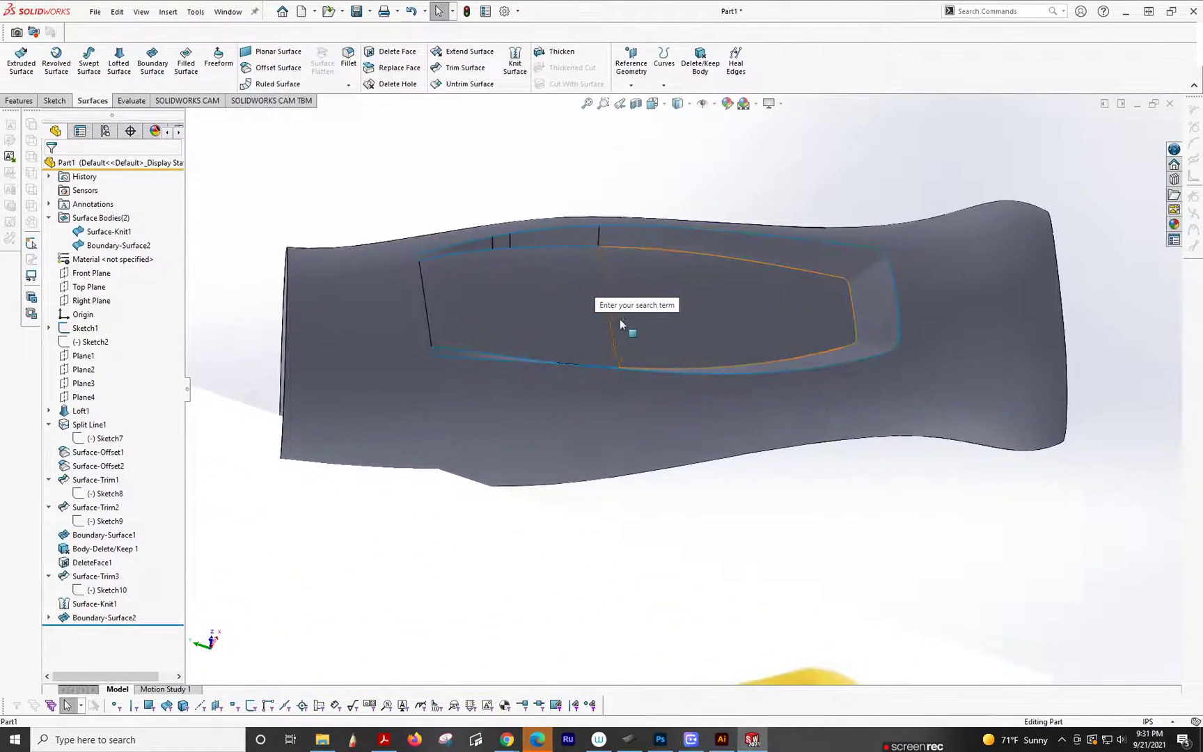
# Switch the display style to Shaded without edges and compare the grip with the reference handle
pyautogui.click(689, 103)
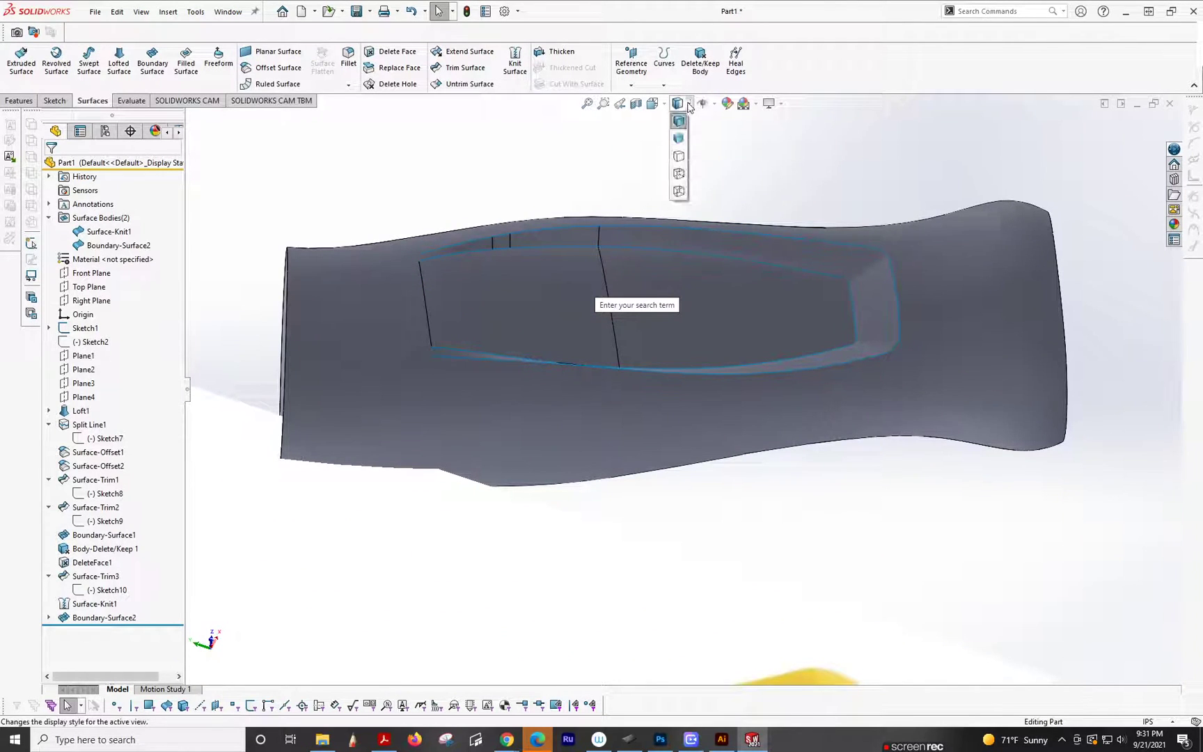
pyautogui.click(681, 142)
pyautogui.scroll(5, 789, 342)
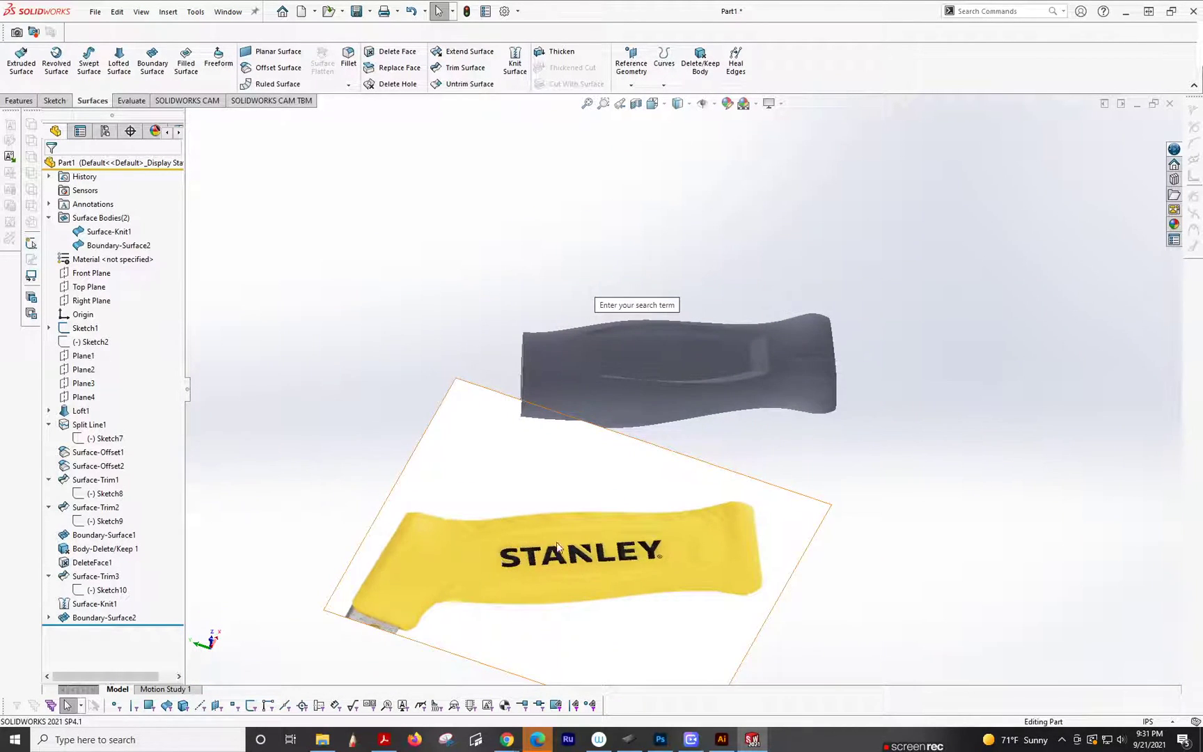
pyautogui.scroll(-5, 696, 351)
pyautogui.scroll(3, 639, 407)
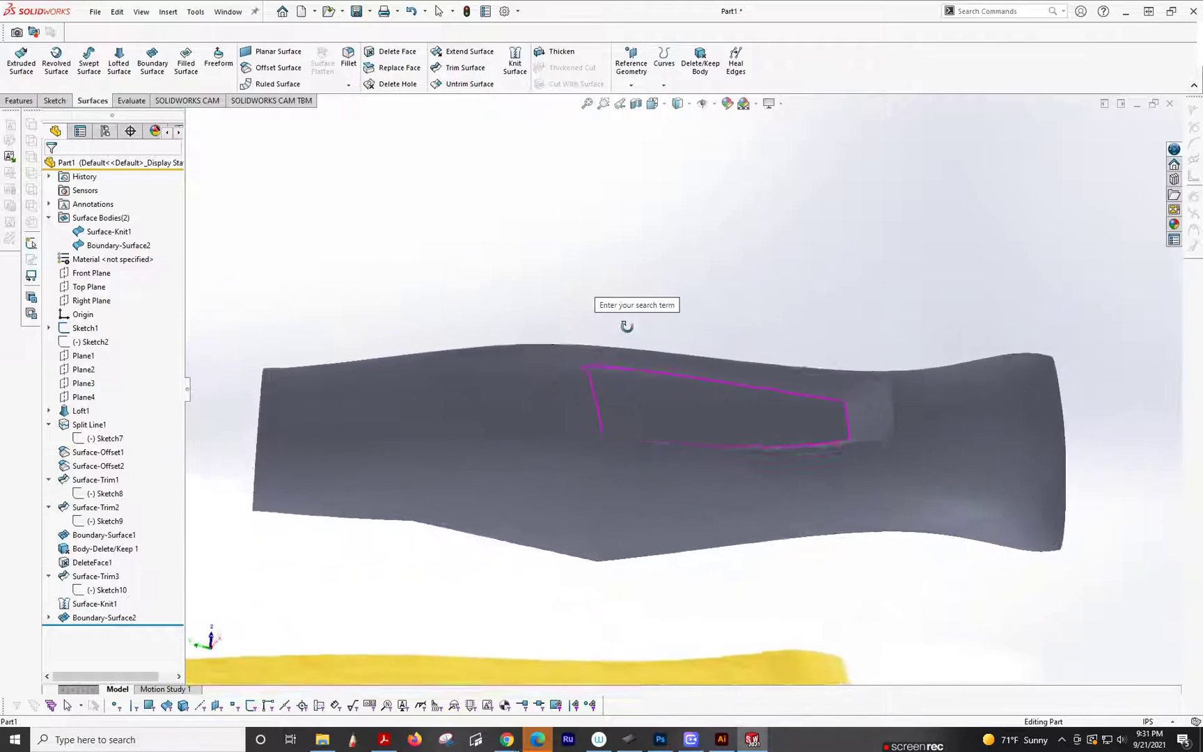
pyautogui.moveTo(627, 325); pyautogui.dragTo(786, 417, button='middle')
pyautogui.scroll(5, 873, 467)
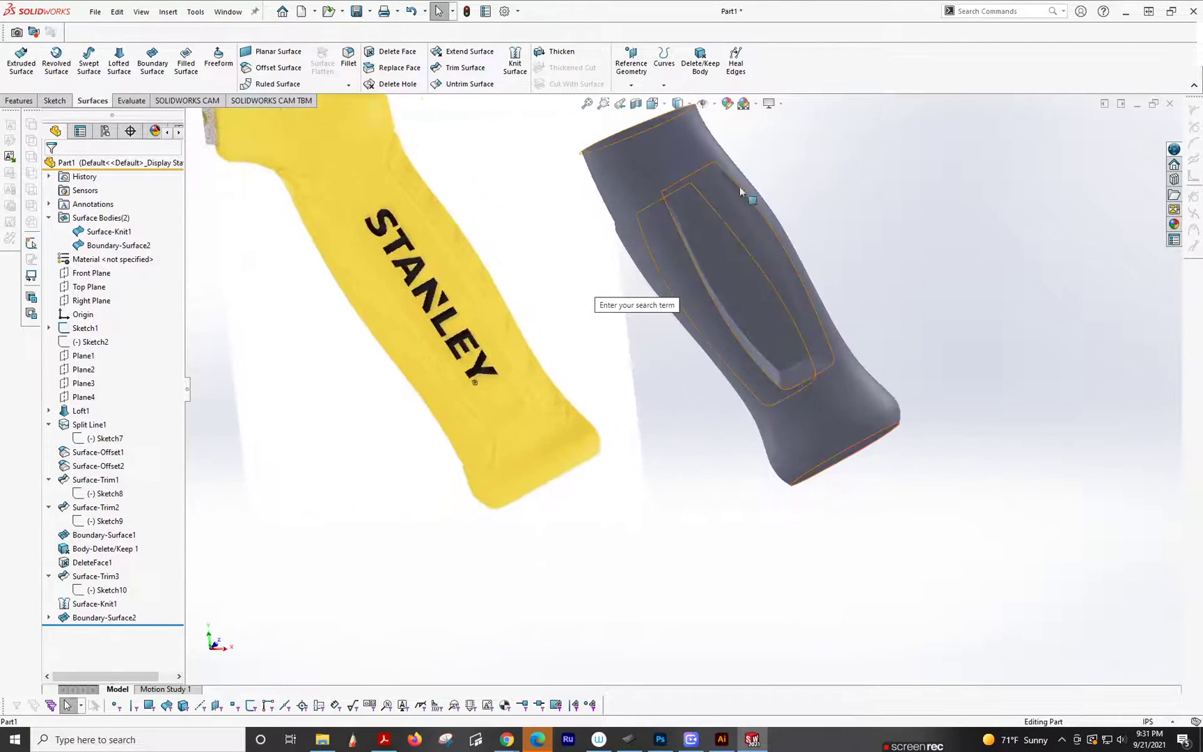
pyautogui.scroll(-3, 799, 287)
pyautogui.moveTo(840, 317); pyautogui.dragTo(594, 223, button='middle')
pyautogui.scroll(4, 849, 292)
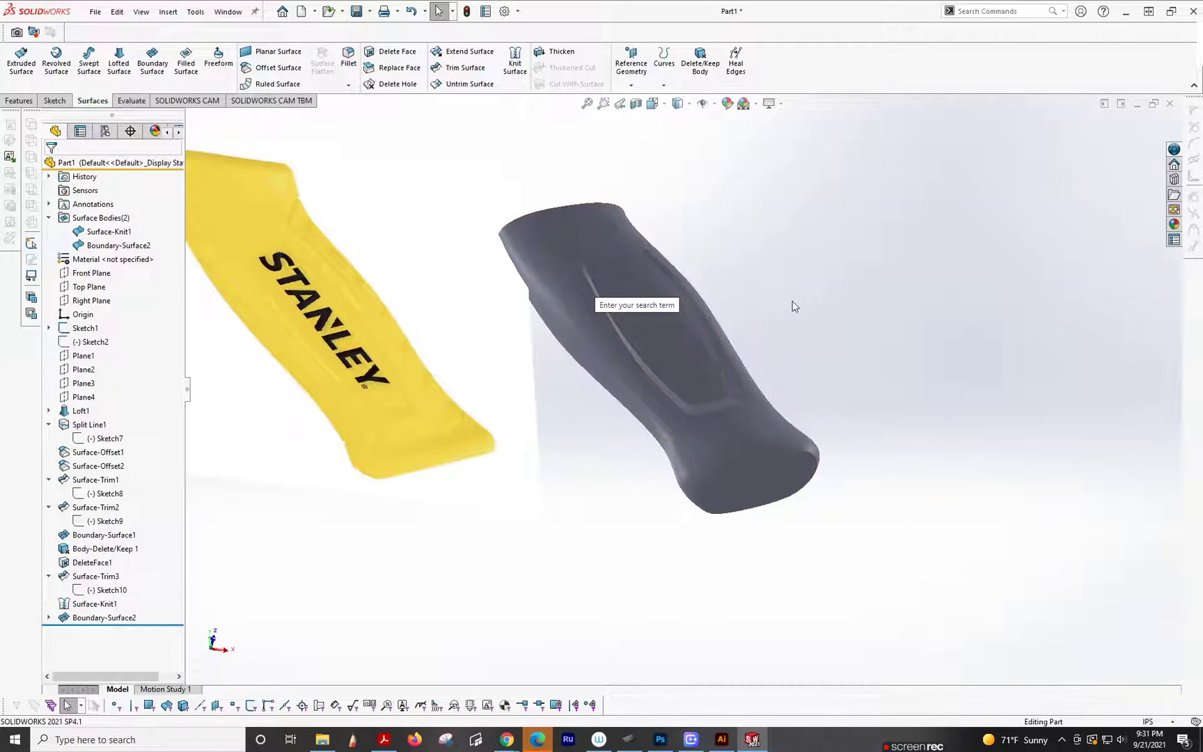
pyautogui.moveTo(794, 306); pyautogui.dragTo(787, 370, button='middle')
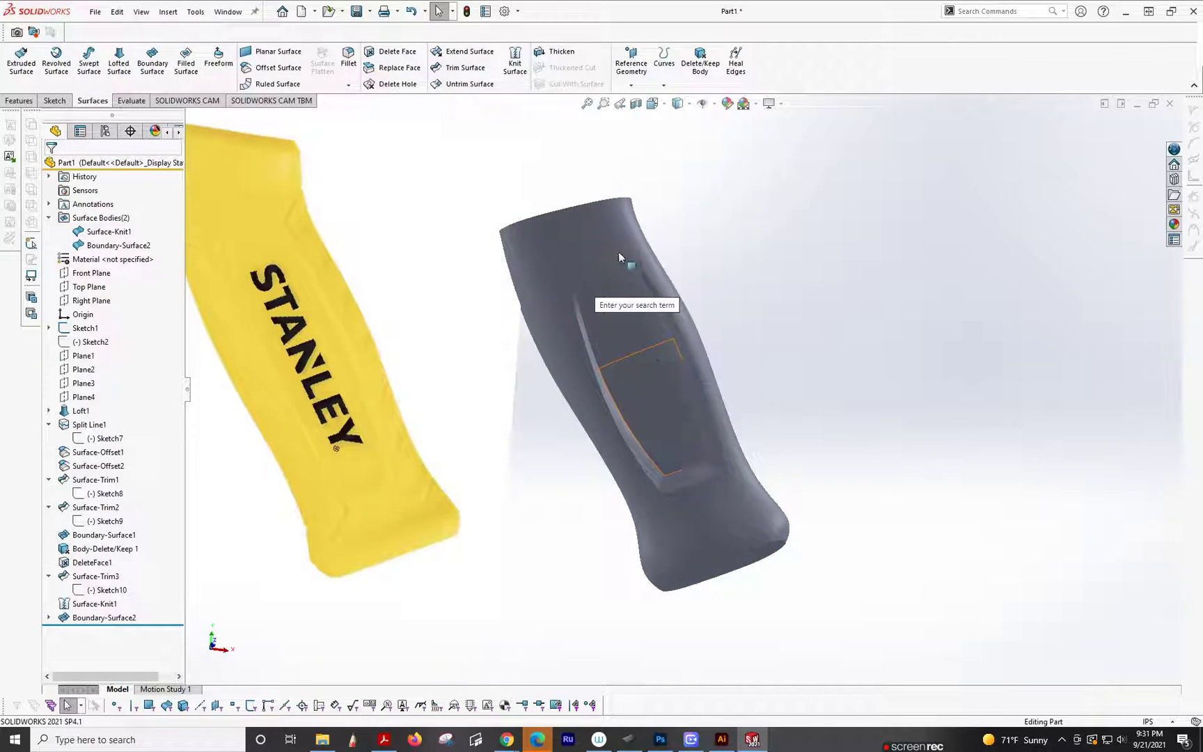
pyautogui.scroll(-3, 791, 337)
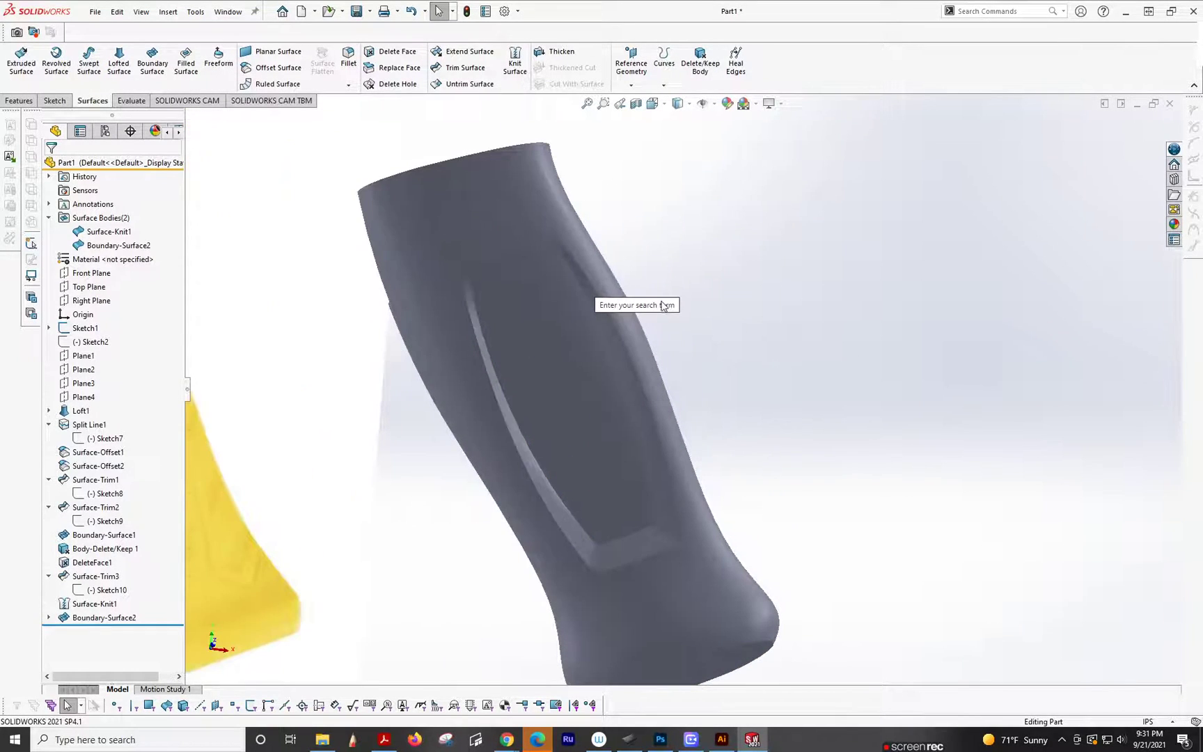
pyautogui.scroll(5, 670, 395)
pyautogui.scroll(-5, 692, 317)
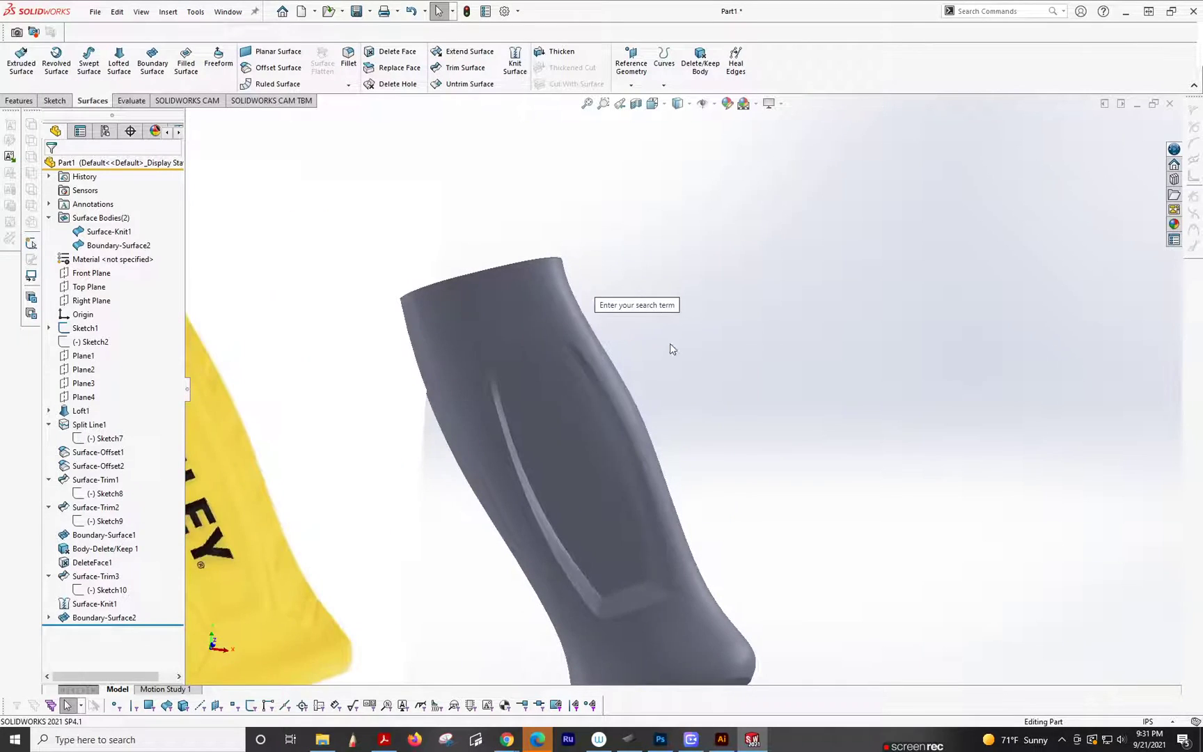
pyautogui.scroll(5, 690, 392)
pyautogui.scroll(-5, 687, 402)
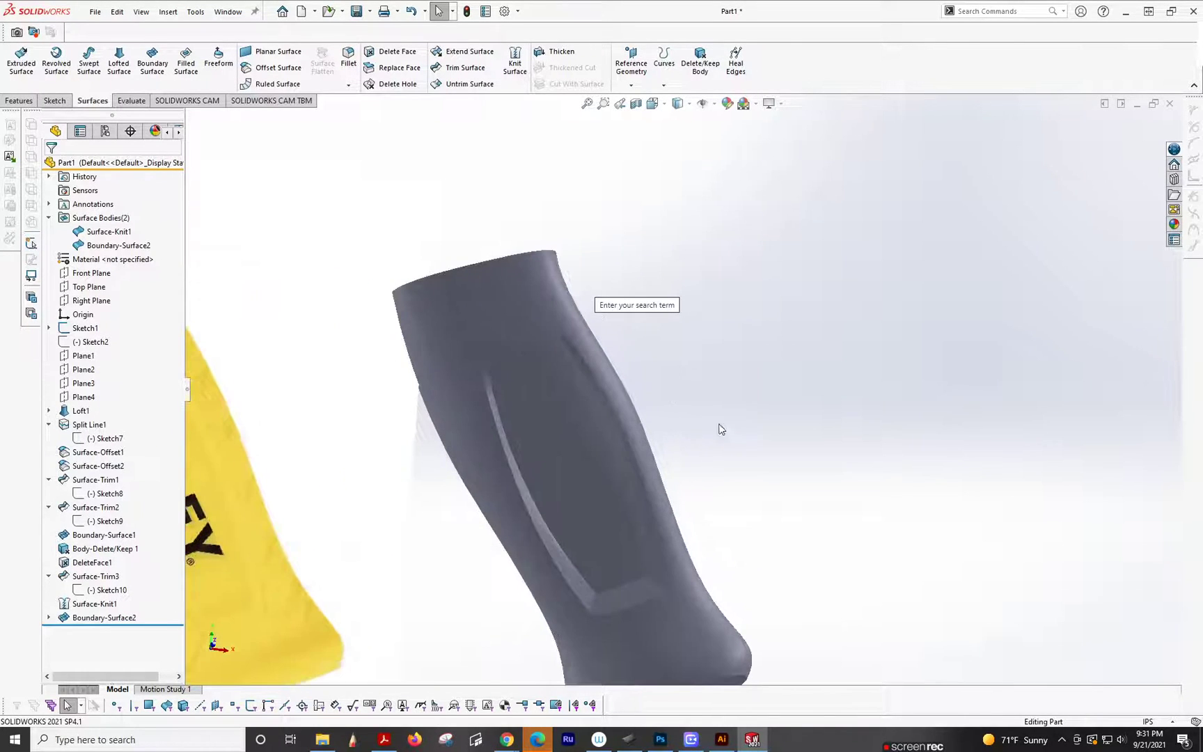
pyautogui.moveTo(711, 520); pyautogui.dragTo(762, 435, button='middle')
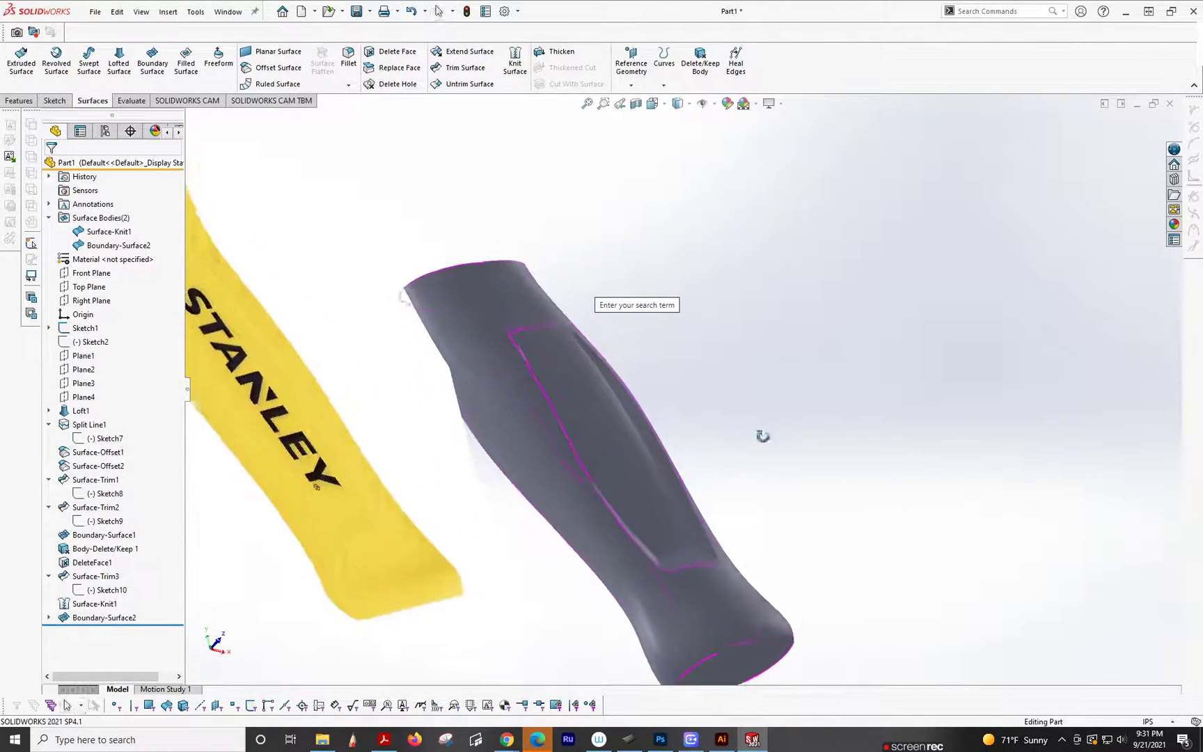
# Edit Surface-Offset1 to reduce its offset distance from 0.20in to 0.10in
pyautogui.click(636, 488)
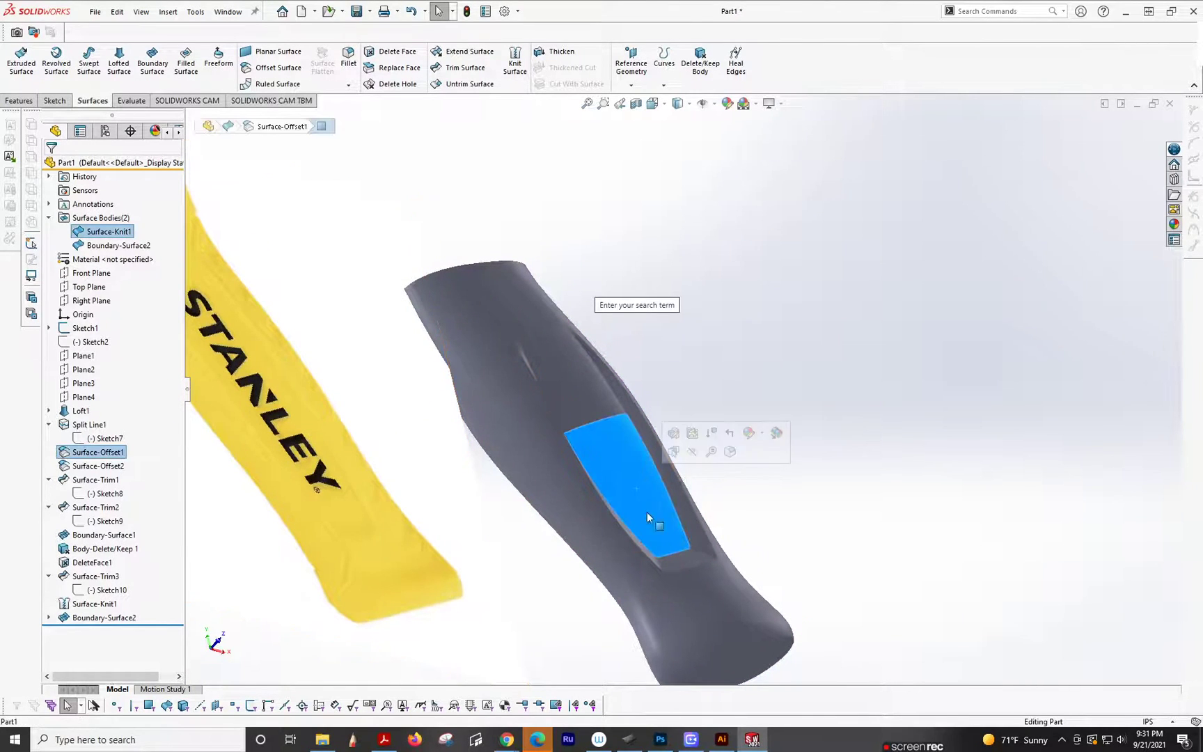
pyautogui.rightClick(81, 453)
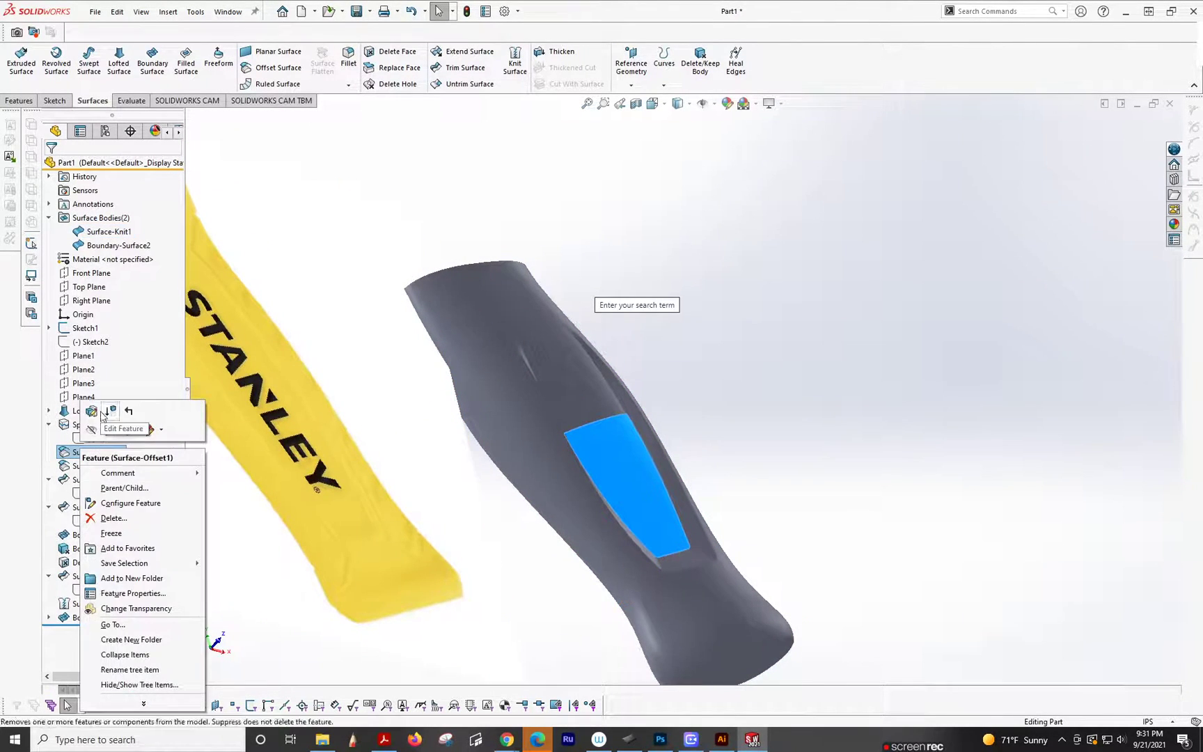
pyautogui.click(125, 417)
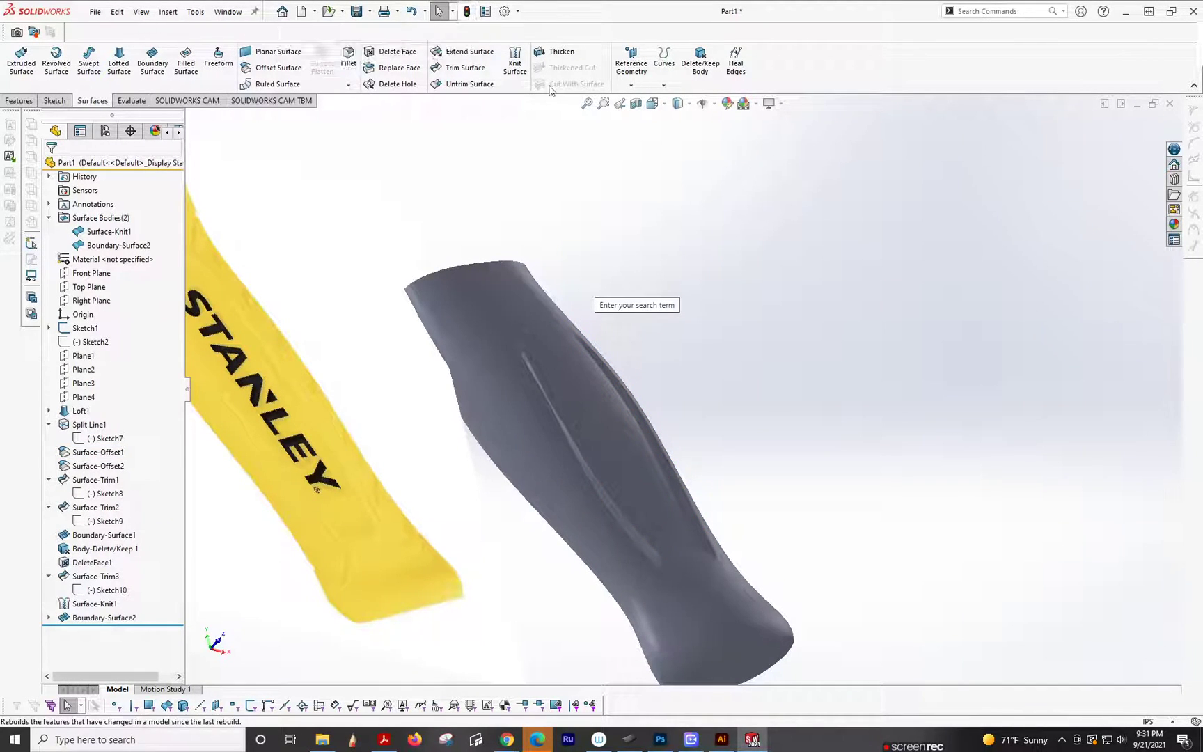
# Inspect the shallow panel, then re-edit Surface-Offset1 to deepen the stepped recess
pyautogui.scroll(-2, 649, 532)
pyautogui.moveTo(650, 533); pyautogui.dragTo(339, 543, button='middle')
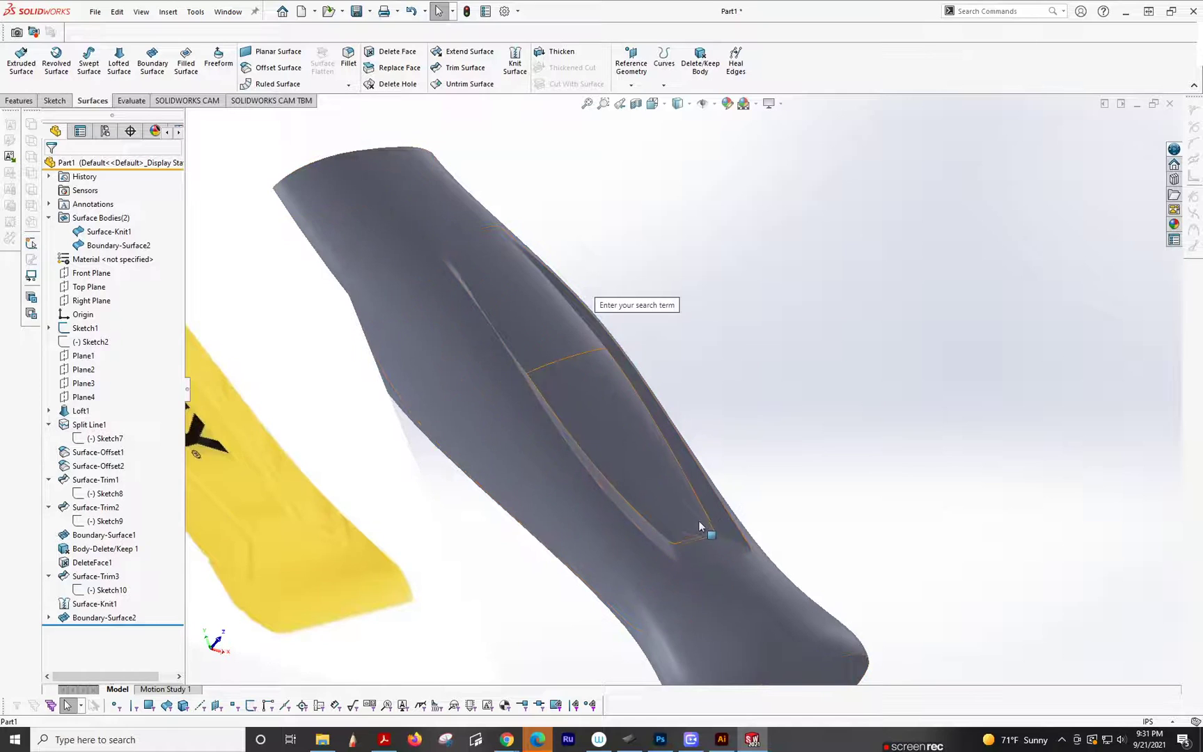
pyautogui.moveTo(701, 527); pyautogui.dragTo(730, 561, button='middle')
pyautogui.scroll(-2, 711, 557)
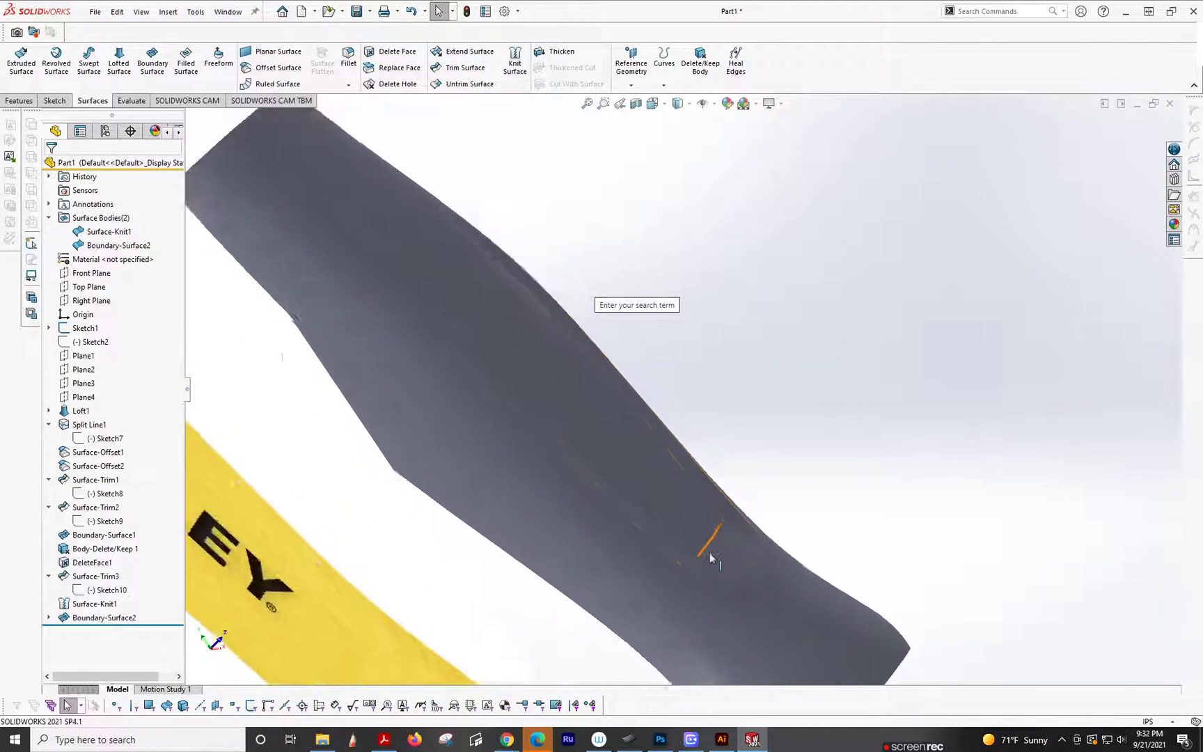
pyautogui.scroll(-2, 711, 557)
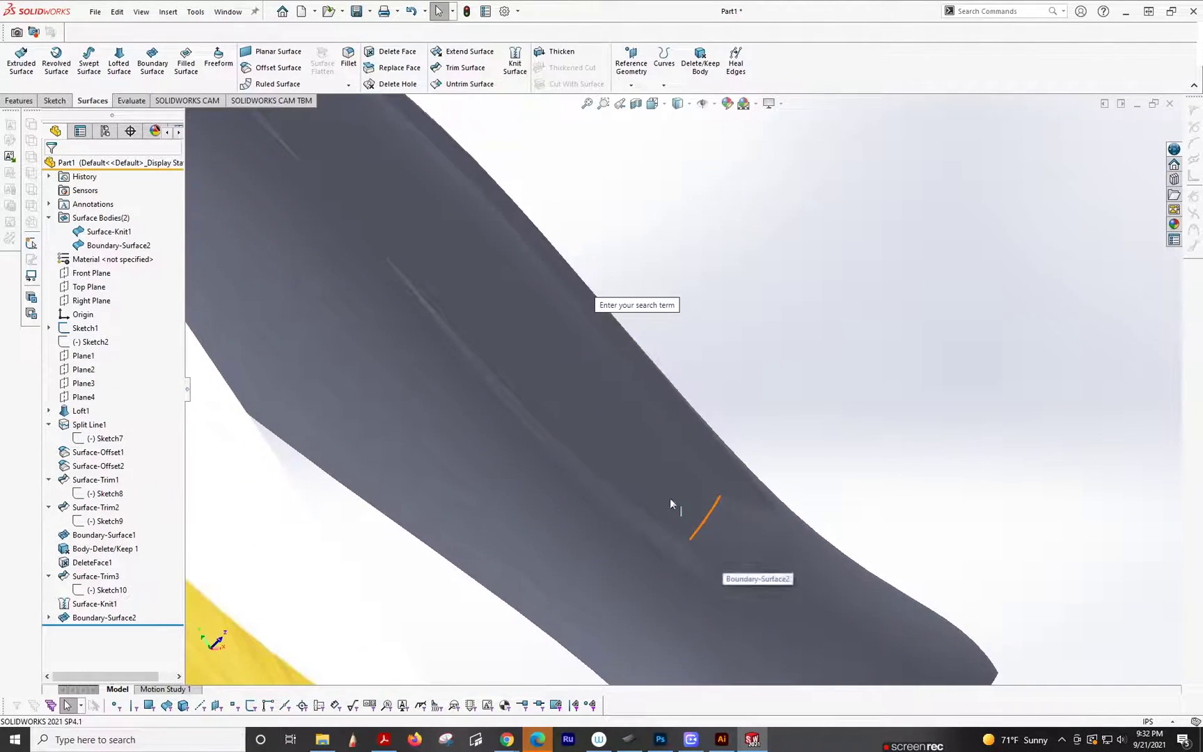
pyautogui.click(97, 452)
pyautogui.click(104, 415)
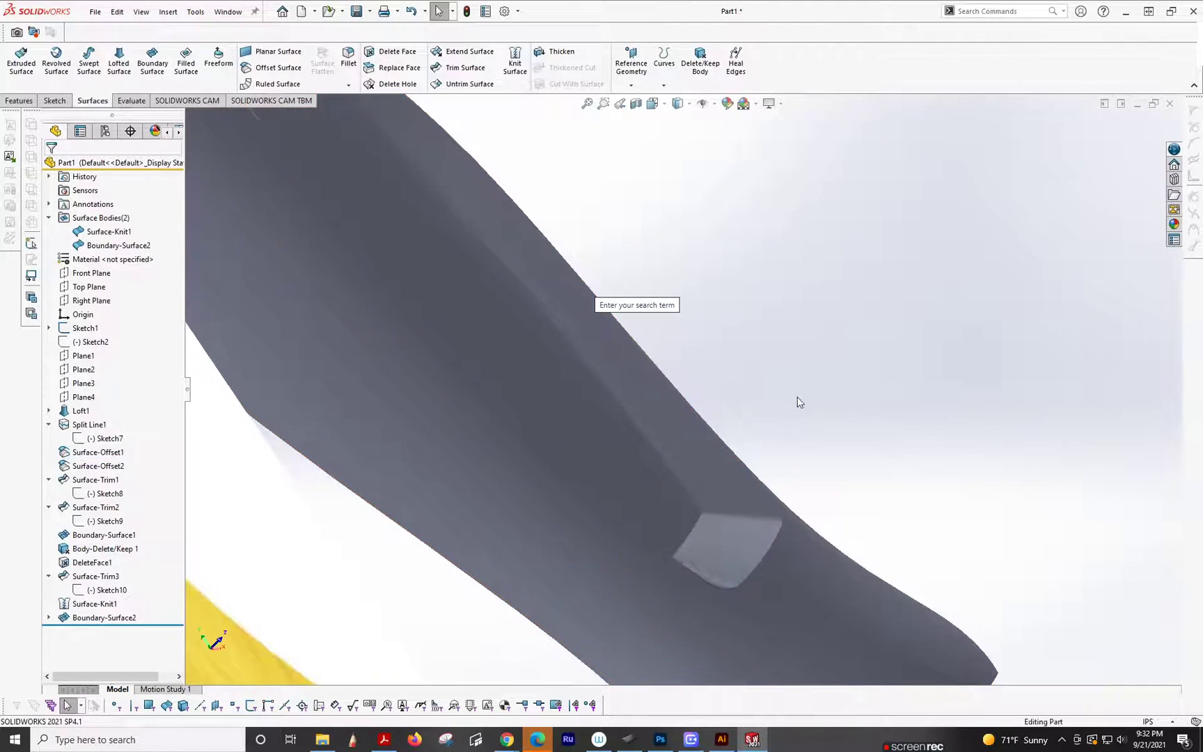
pyautogui.scroll(5, 639, 430)
pyautogui.moveTo(639, 429); pyautogui.dragTo(409, 323, button='middle')
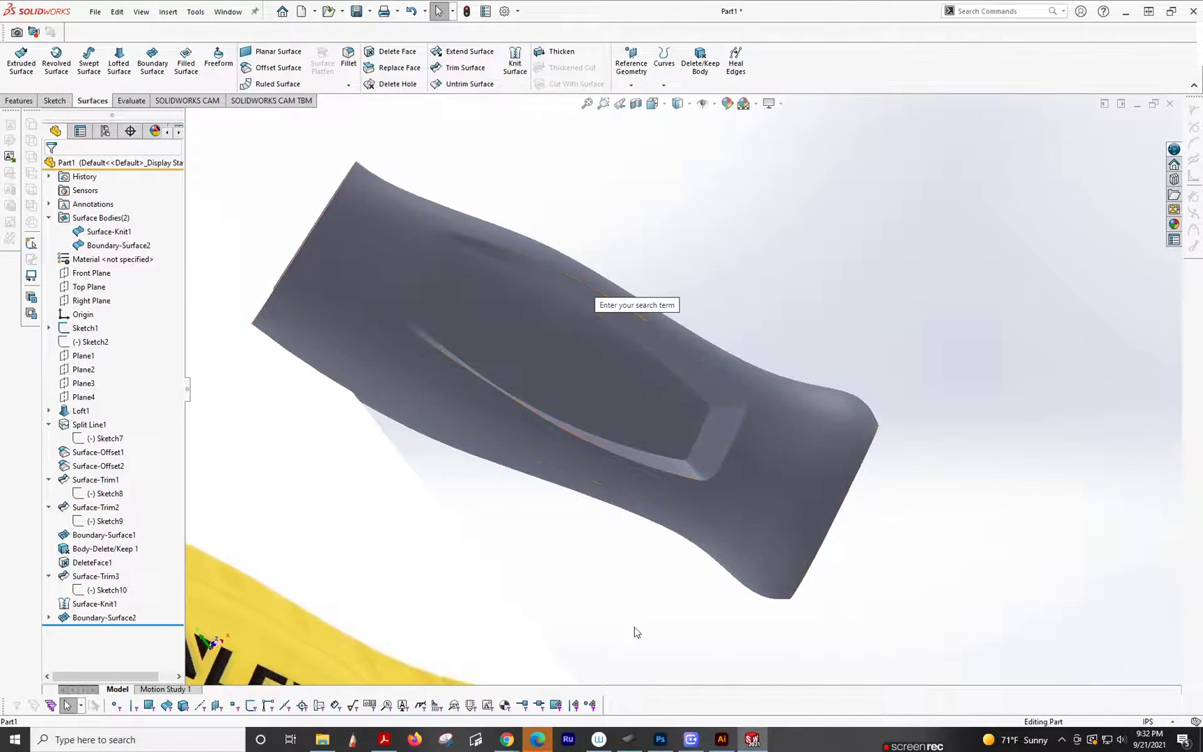
pyautogui.scroll(-5, 588, 435)
pyautogui.scroll(3, 609, 327)
pyautogui.scroll(-2, 609, 322)
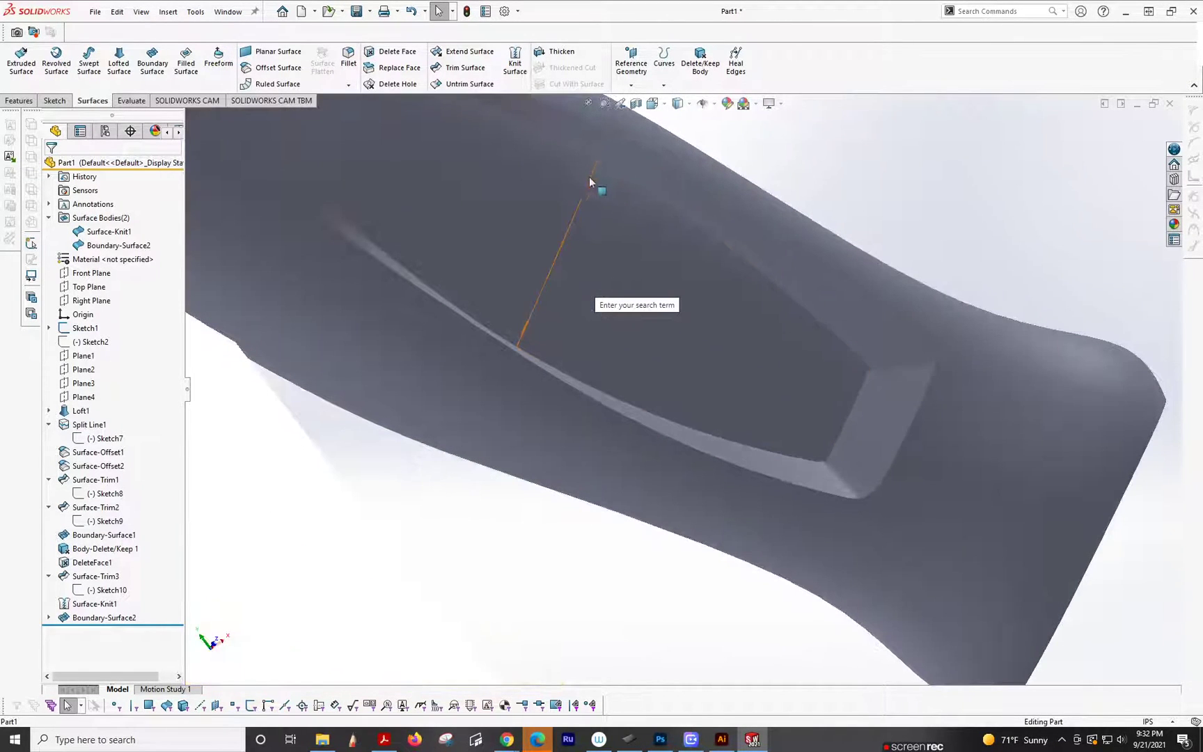
pyautogui.scroll(3, 797, 367)
pyautogui.moveTo(785, 491); pyautogui.dragTo(717, 360, button='middle')
pyautogui.scroll(-3, 701, 408)
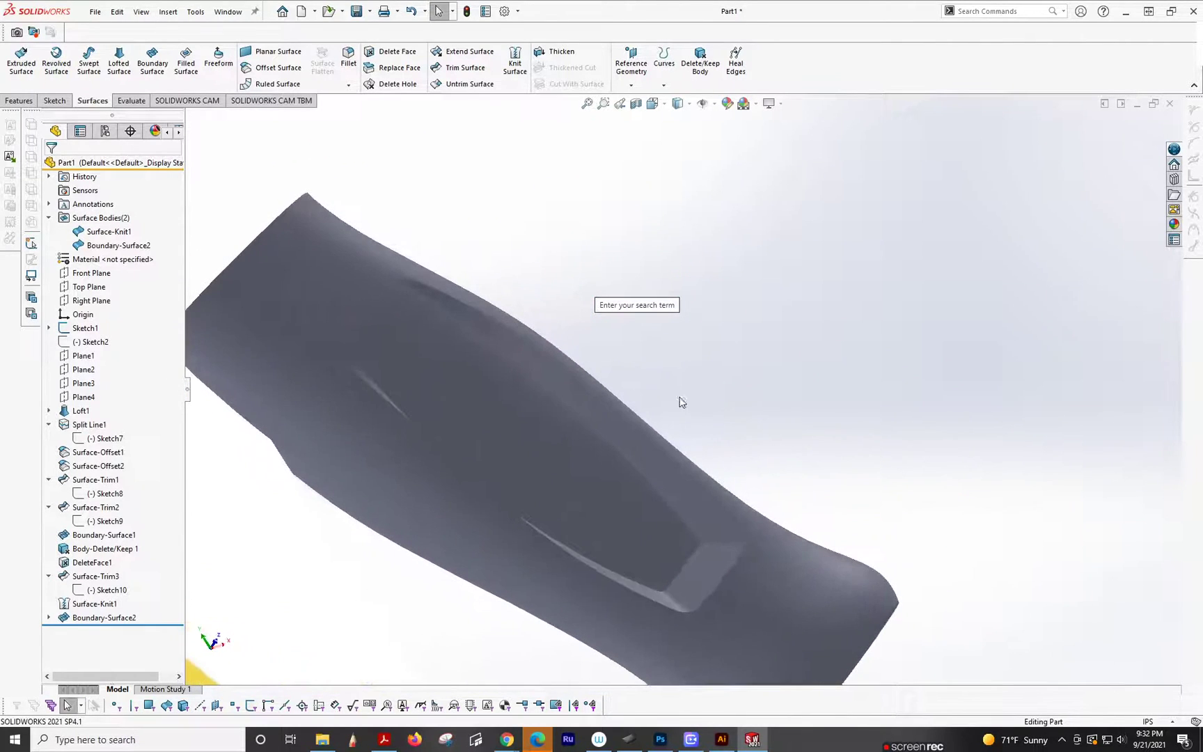
# Change the Surface-Offset1 distance from 0.30in back to 0.20in and rebuild the grip
pyautogui.click(83, 453)
pyautogui.click(93, 414)
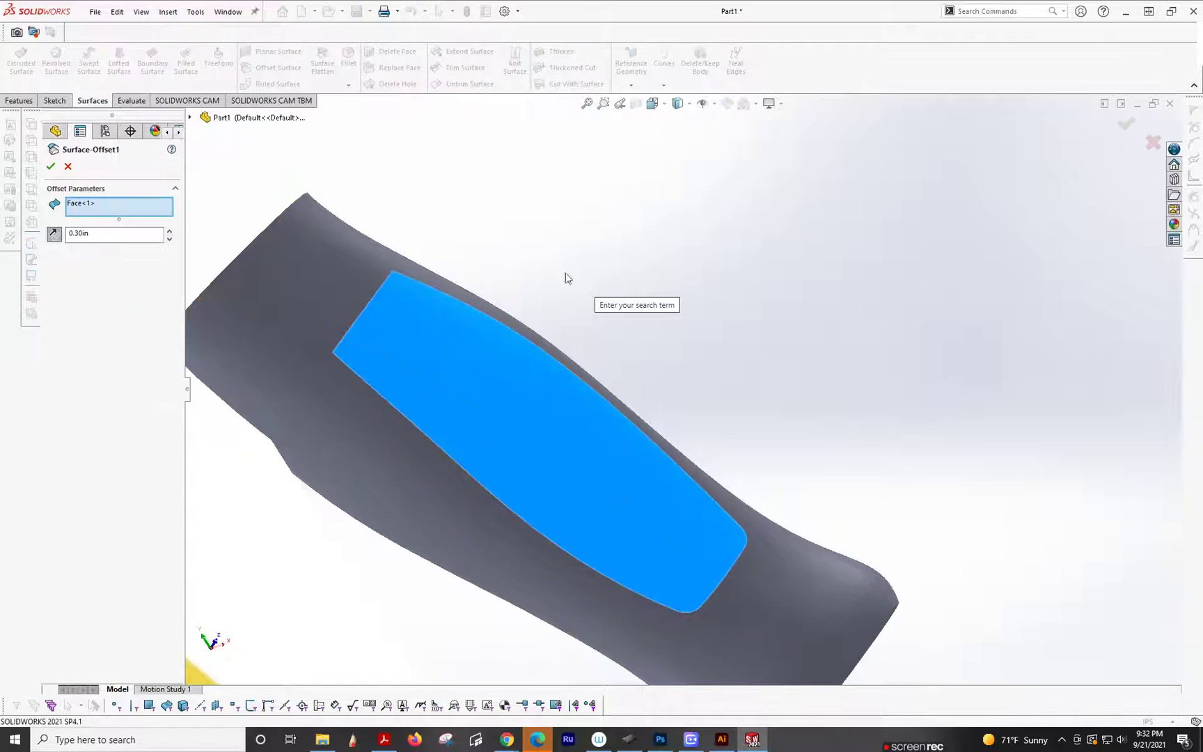
pyautogui.doubleClick(127, 233)
pyautogui.click(51, 167)
pyautogui.moveTo(612, 279); pyautogui.dragTo(777, 355, button='middle')
pyautogui.moveTo(842, 334); pyautogui.dragTo(790, 376, button='middle')
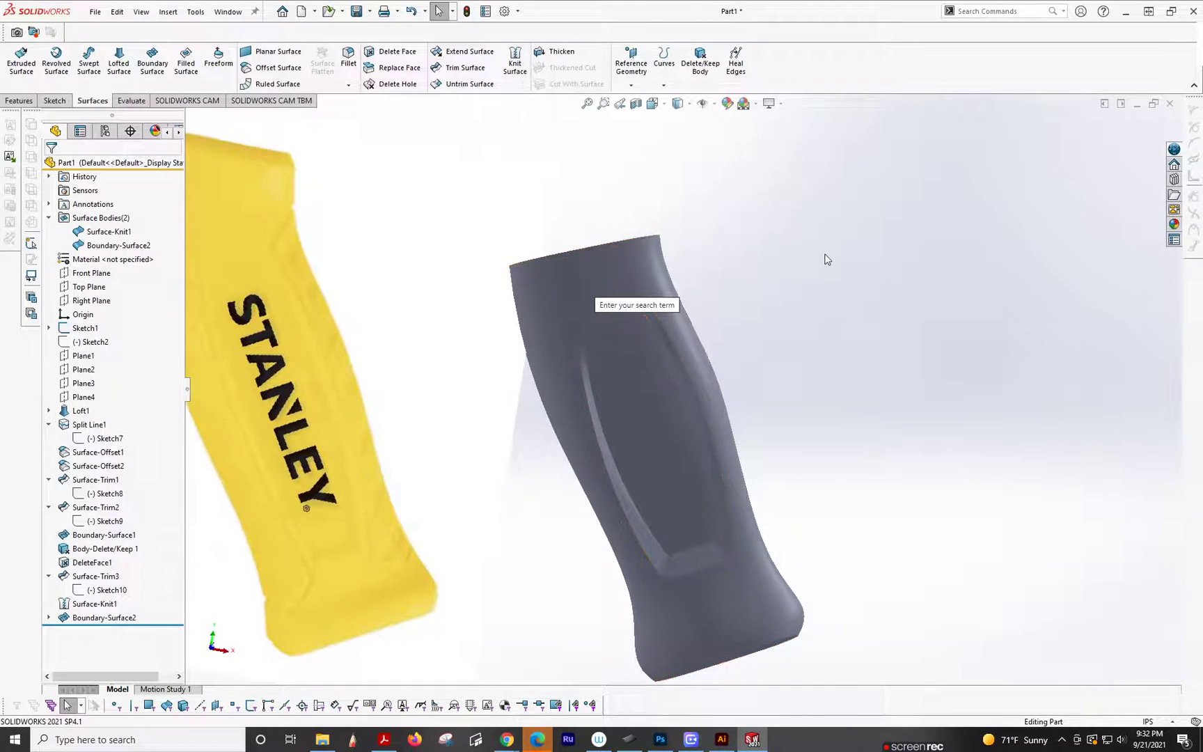
pyautogui.scroll(2, 784, 335)
pyautogui.scroll(-4, 702, 337)
pyautogui.scroll(3, 721, 449)
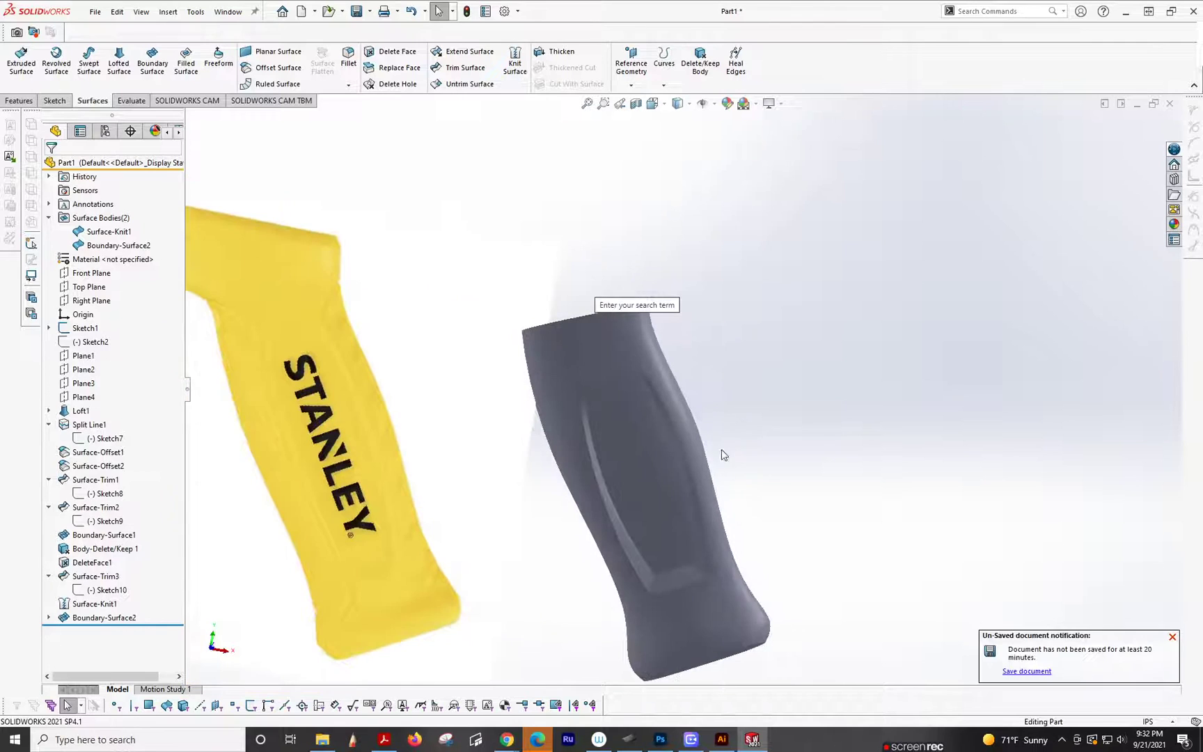